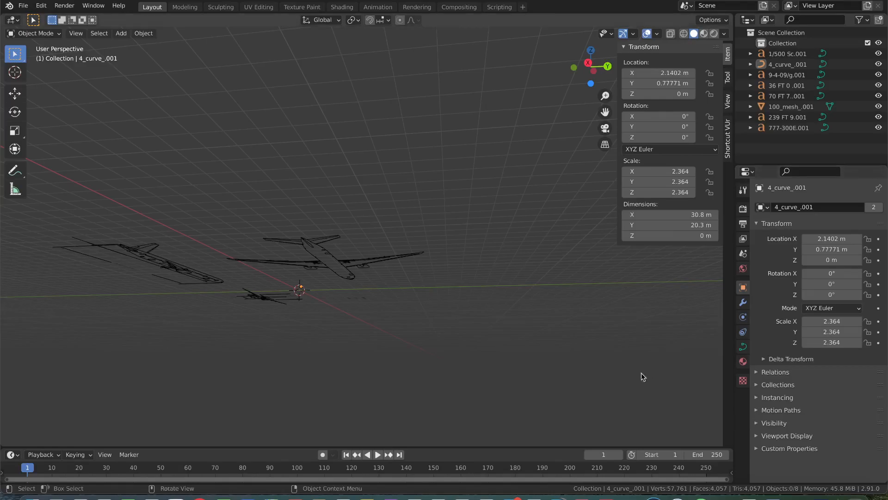
scroll(577, 361, up, 10)
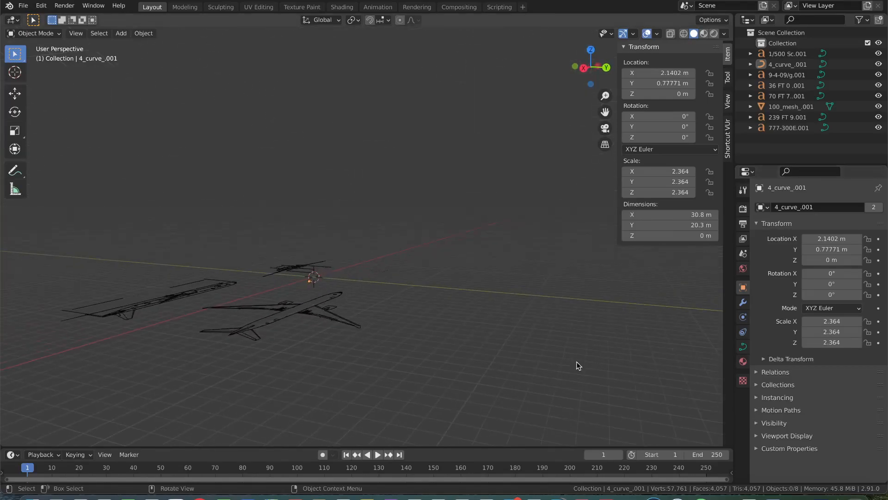
scroll(576, 362, up, 10)
scroll(576, 362, up, 5)
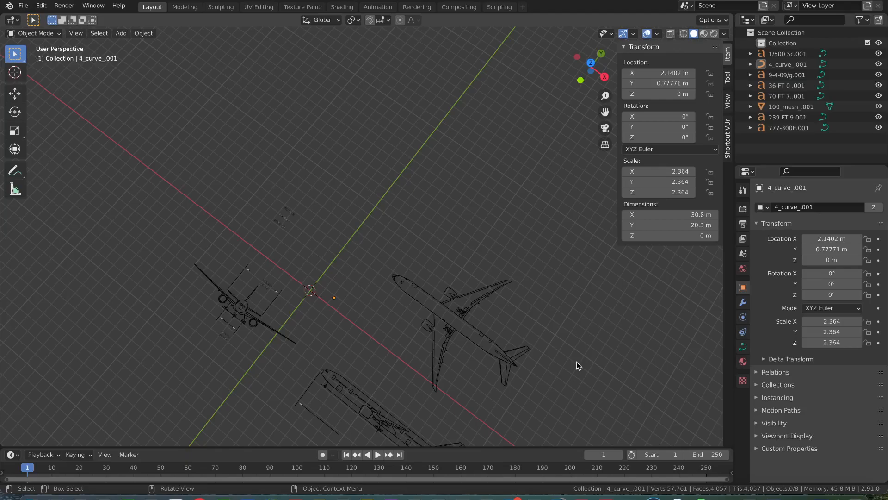
Switch to Discord and browse the development-help and public-creations channels, enlarging a posted model image
click(773, 497)
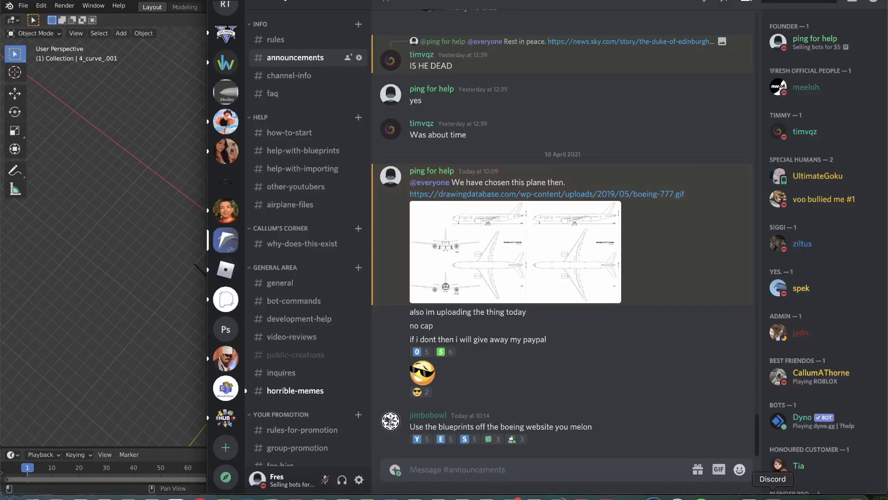
click(289, 327)
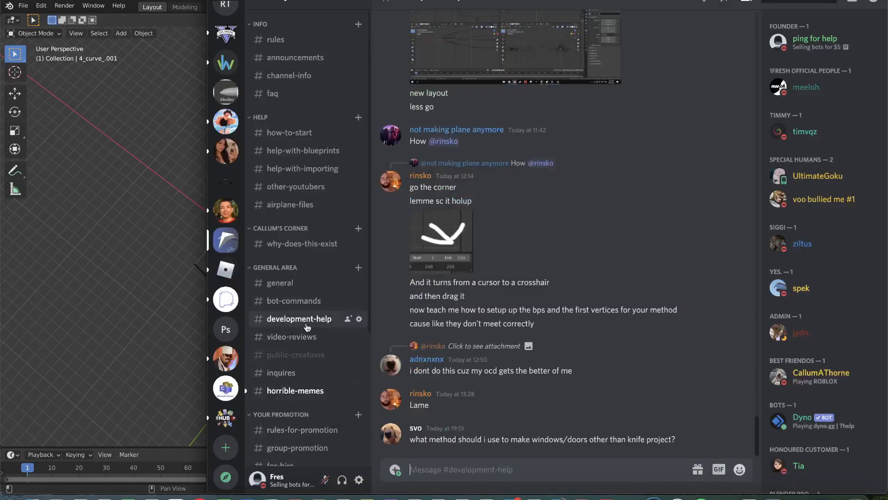
click(286, 359)
scroll(452, 231, down, 20)
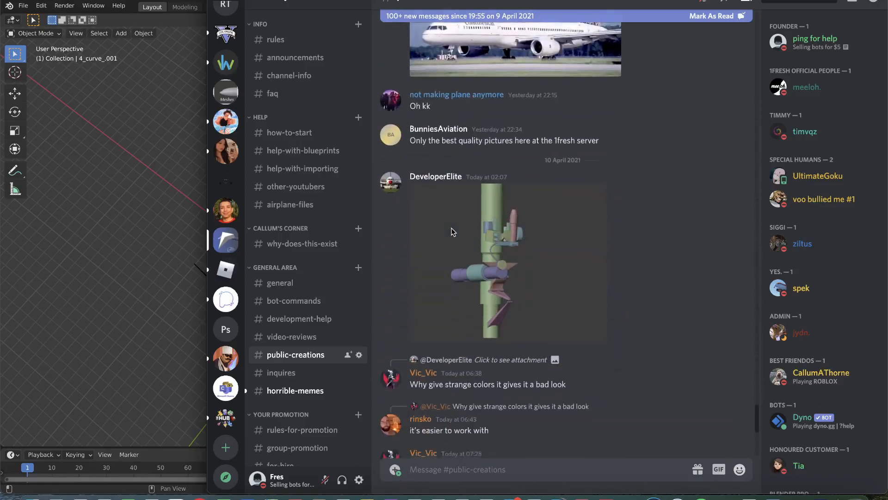
scroll(452, 232, up, 6)
click(481, 266)
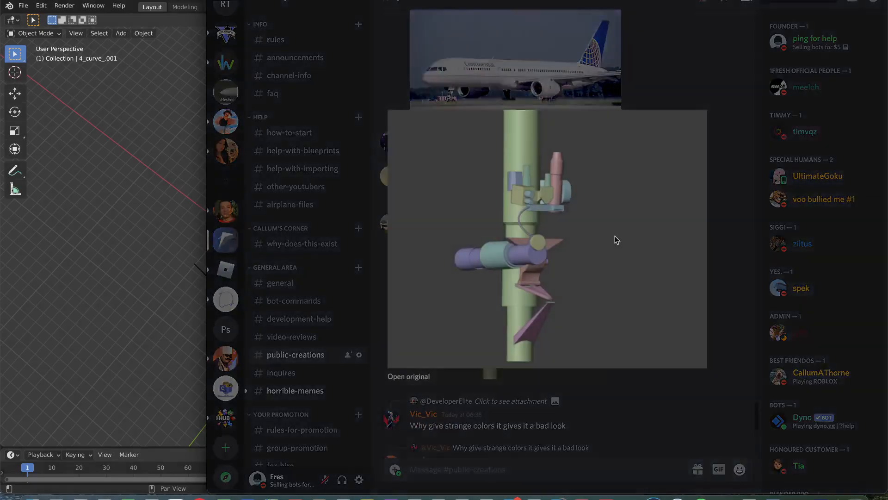
click(546, 73)
scroll(547, 75, up, 15)
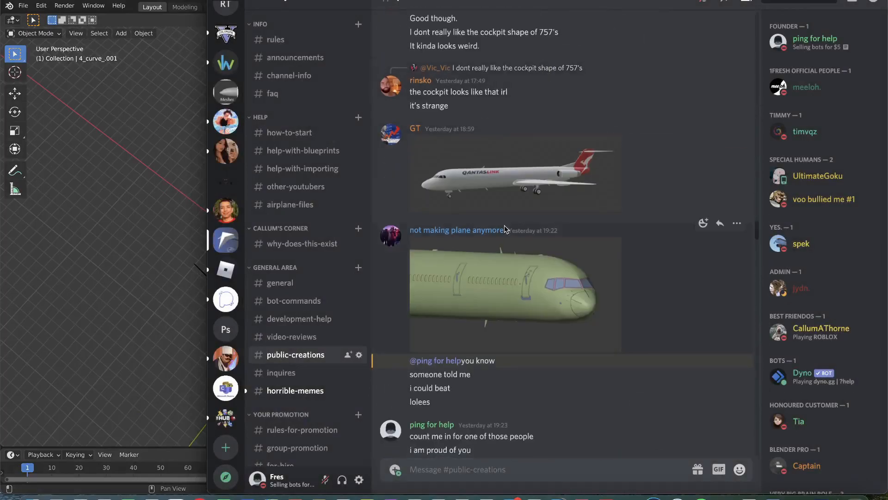
scroll(490, 350, down, 8)
scroll(491, 350, down, 2)
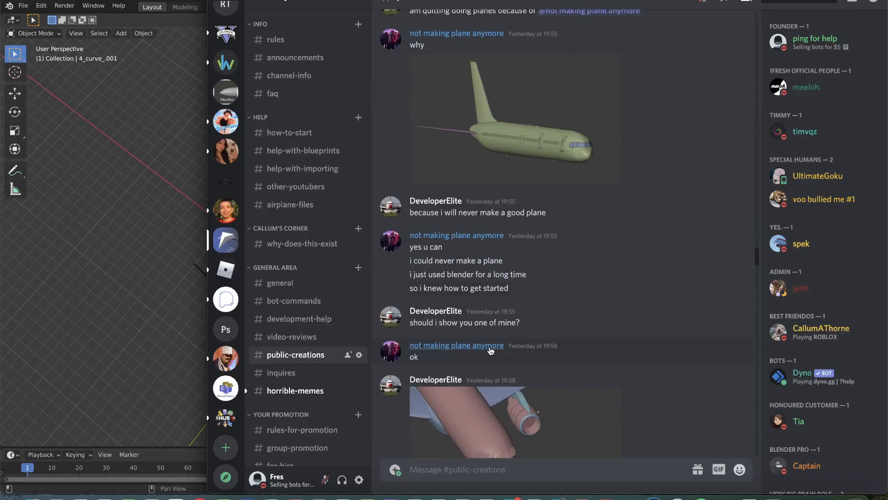
Switch back to Blender and view the imported aircraft blueprints
click(122, 333)
scroll(372, 267, right, 5)
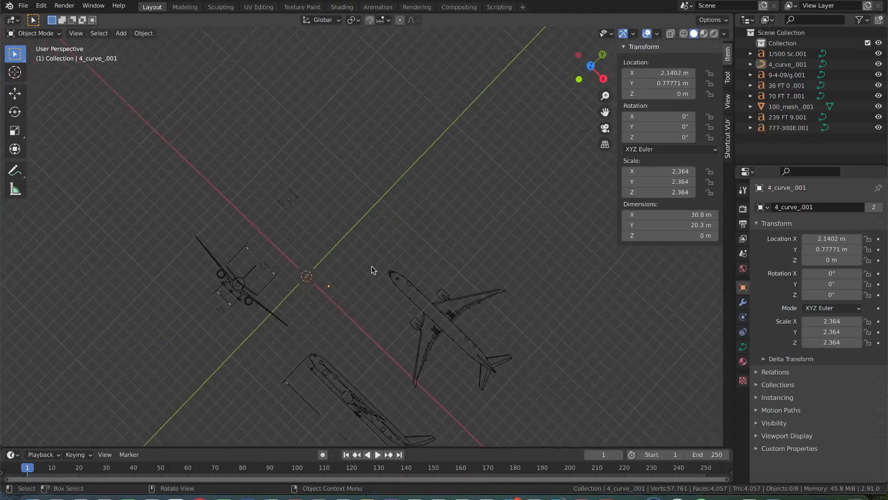
scroll(371, 266, right, 3)
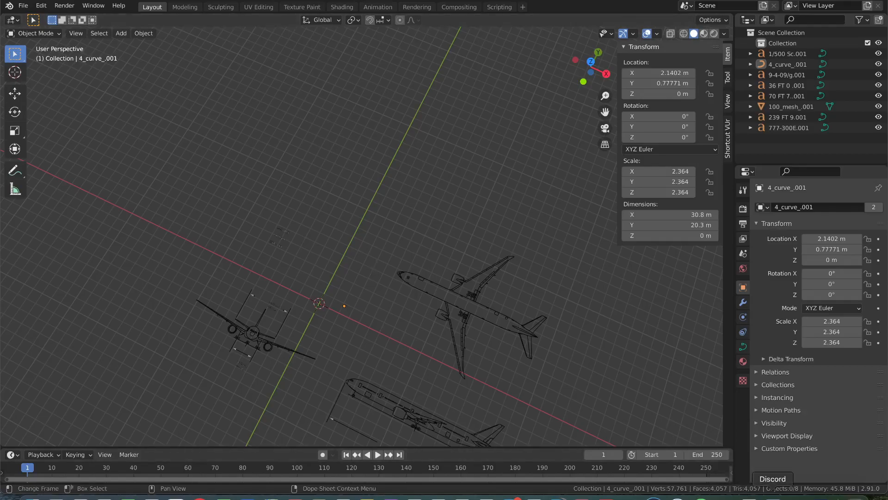
Switch to Discord and read the announcements channel for the plane vote and the Boeing 777 blueprint post
click(773, 497)
click(296, 56)
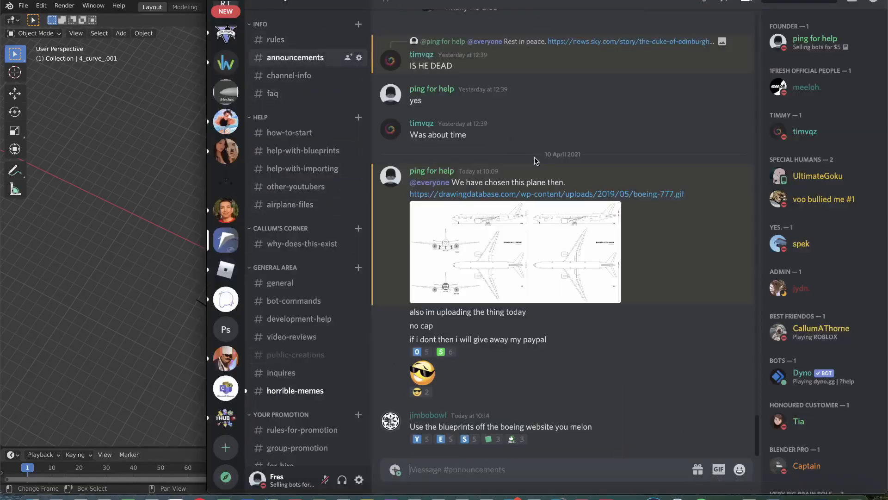
scroll(509, 158, up, 5)
scroll(508, 158, up, 10)
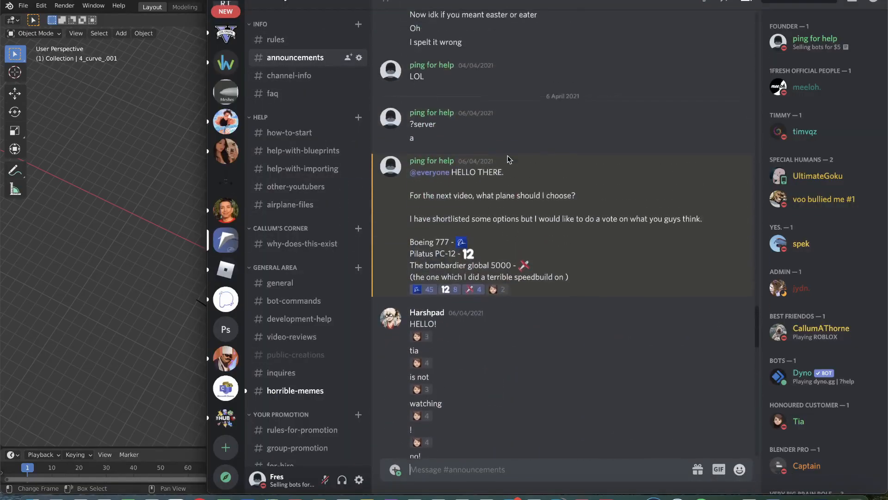
scroll(508, 159, down, 15)
scroll(508, 158, down, 3)
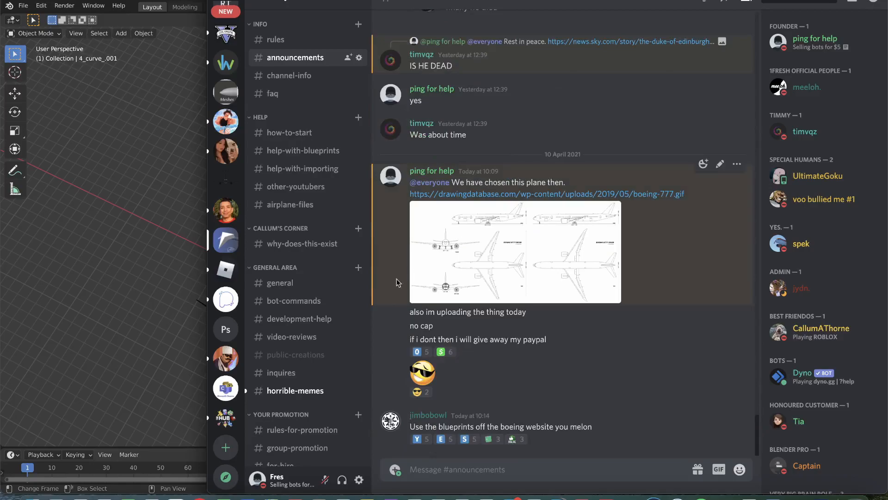
Return to Blender and examine the flat front, side and top blueprint drawings from several angles
click(131, 268)
shift+scroll(386, 243, down, 5)
scroll(385, 243, left, 5)
shift+scroll(386, 242, down, 3)
scroll(386, 243, right, 5)
scroll(386, 243, left, 5)
scroll(385, 243, right, 4)
scroll(386, 243, right, 5)
scroll(386, 243, down, 5)
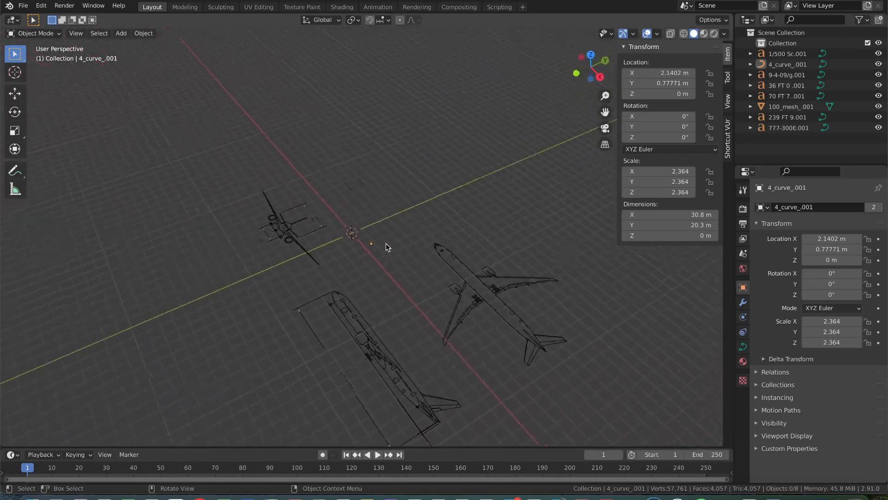
scroll(386, 245, right, 5)
scroll(386, 245, up, 4)
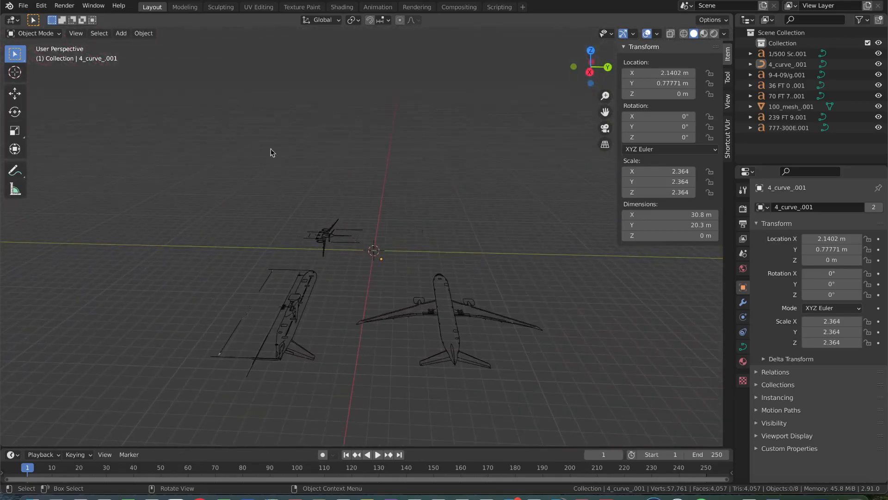
Select the 4_curve_.001 blueprint, expand its curve data in the scene hierarchy and display its shape settings
click(299, 280)
click(750, 64)
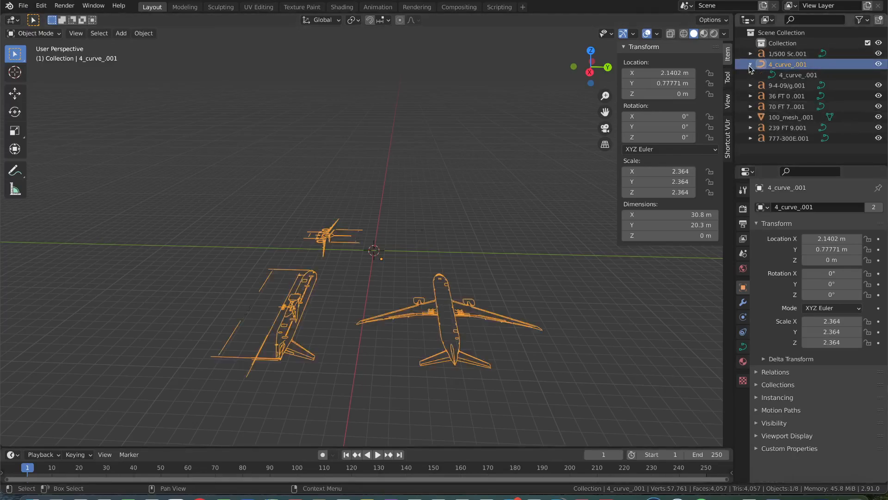
click(798, 76)
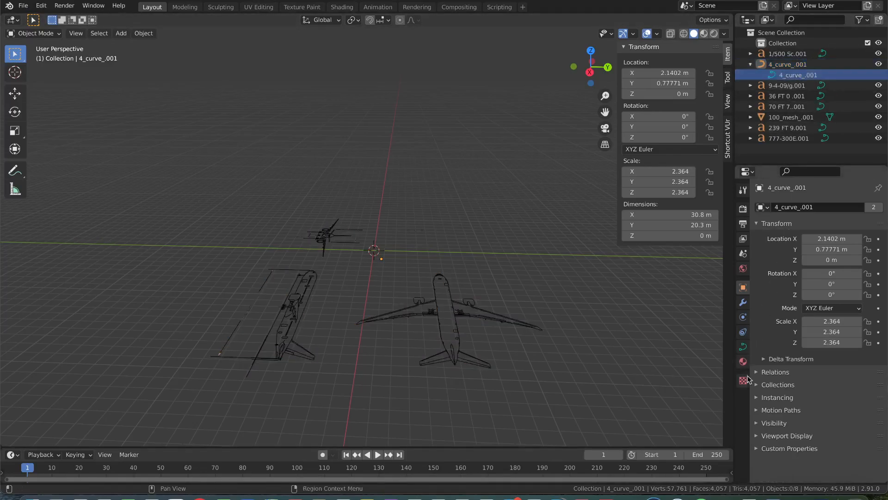
click(742, 348)
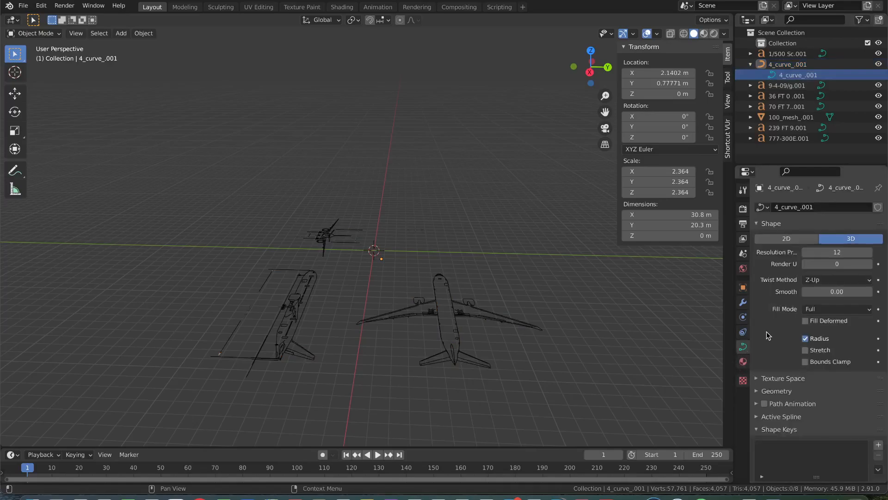
Look through the curve's material, texture, modifier and object properties, and the world, scene and output properties
scroll(747, 343, down, 1)
click(742, 319)
click(742, 346)
click(742, 360)
click(741, 380)
click(742, 346)
click(742, 332)
click(742, 302)
click(742, 289)
click(743, 268)
click(743, 254)
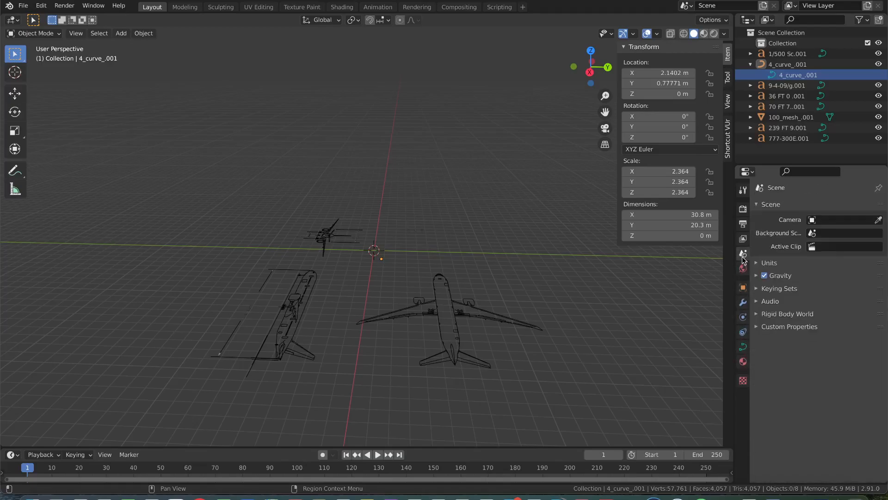
click(743, 238)
click(743, 224)
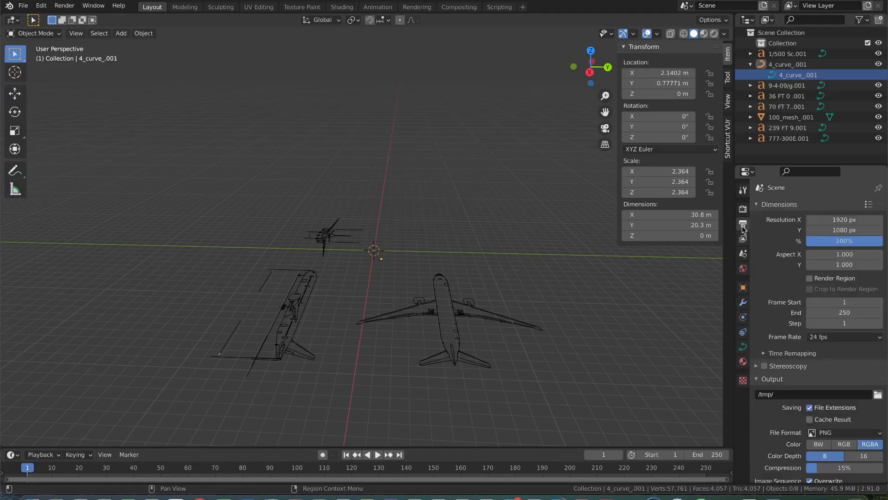
scroll(806, 349, down, 4)
scroll(808, 344, up, 3)
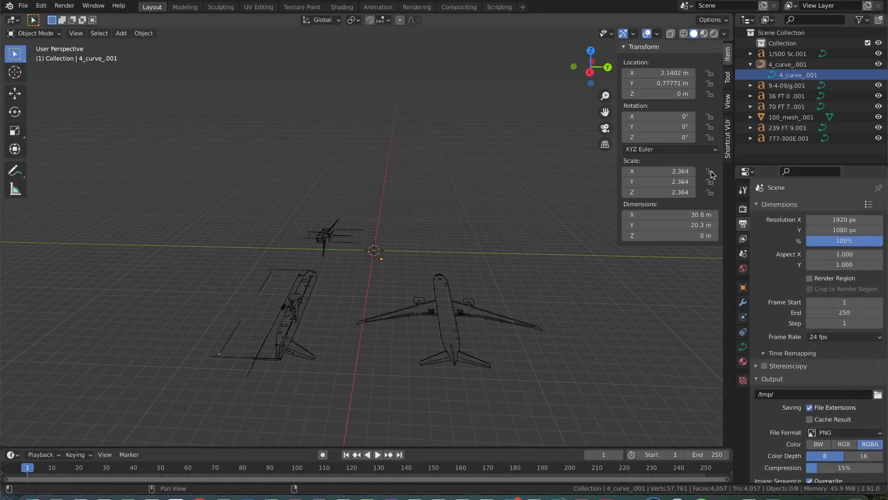
Select and deselect the blueprint curve, and inspect how its three aircraft drawings lie around the origin
click(474, 309)
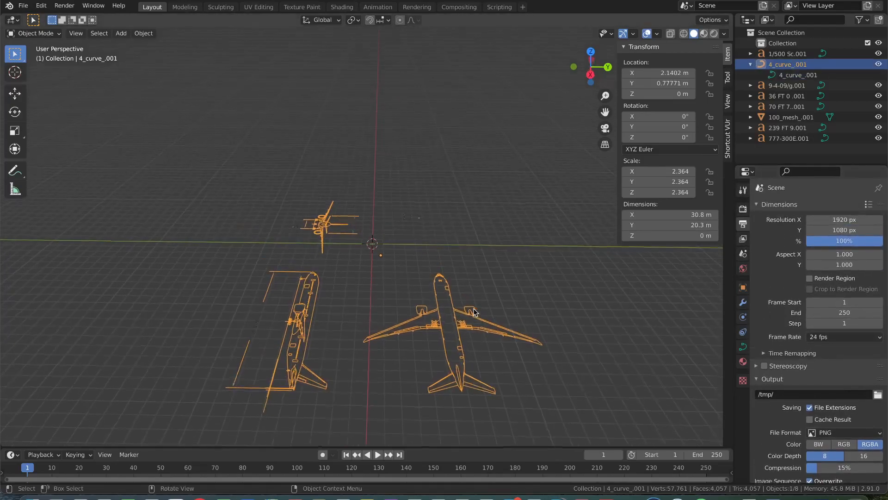
middle_drag(445, 148, 379, 181)
click(378, 182)
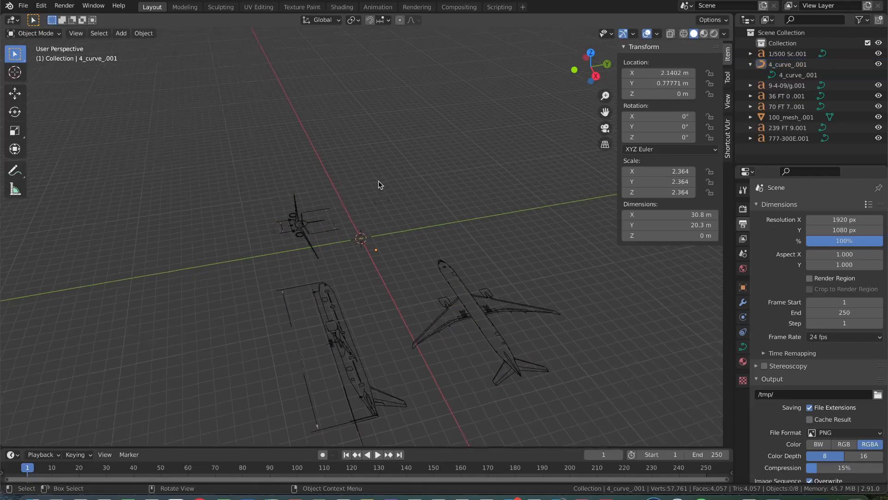
scroll(378, 182, left, 5)
scroll(378, 182, up, 3)
shift+scroll(379, 181, right, 2)
scroll(378, 182, right, 3)
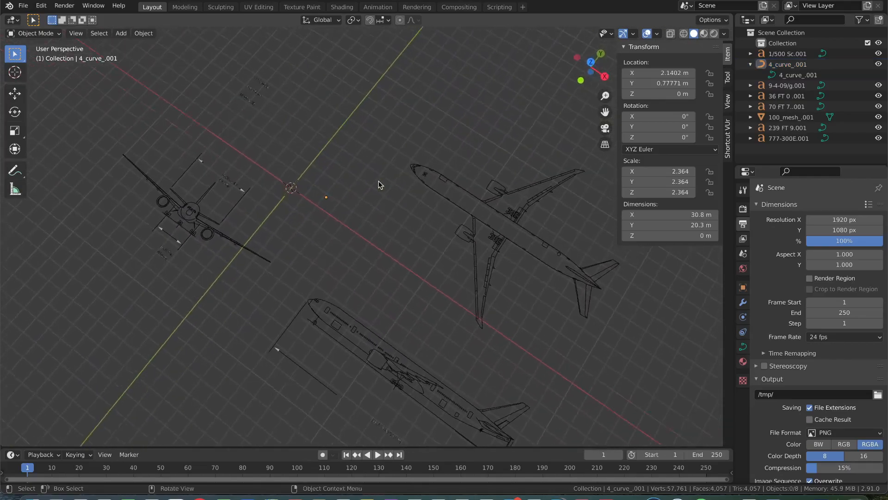
scroll(379, 182, left, 5)
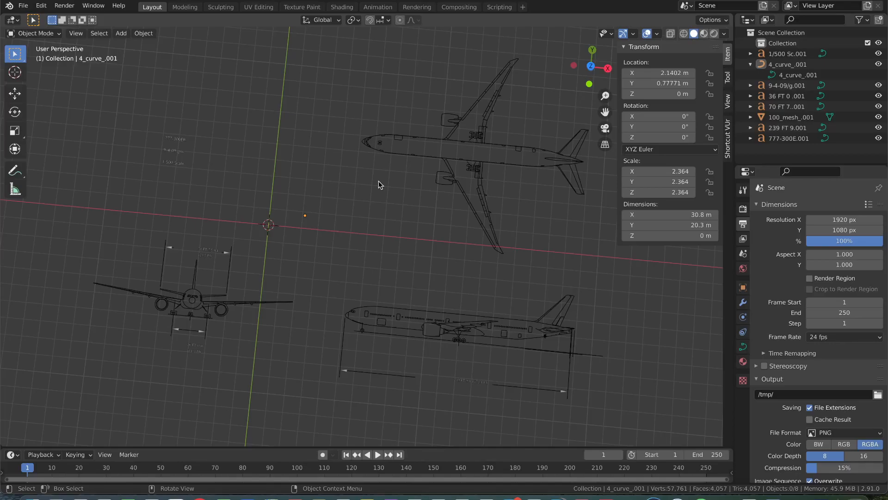
scroll(378, 182, up, 3)
scroll(378, 182, down, 4)
scroll(379, 182, right, 3)
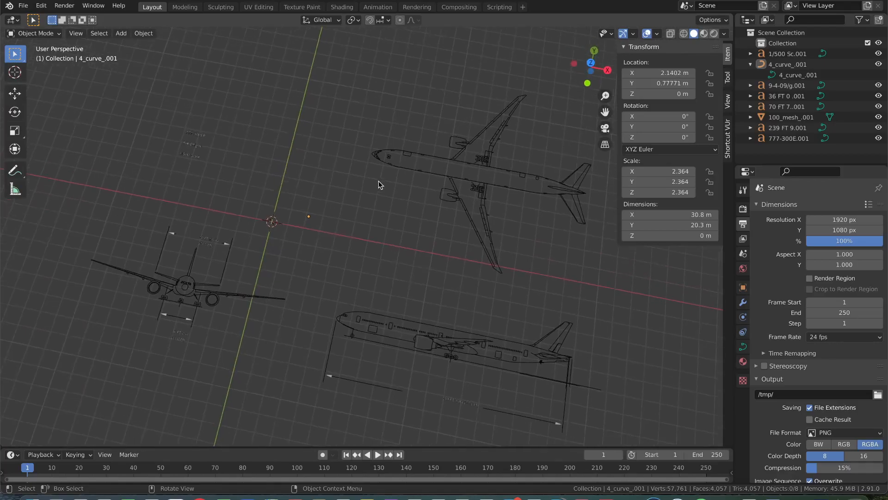
Select all blueprint objects and scale them up together, bringing the main curve's scale to about 2.58
key(a)
key(s)
click(400, 175)
Duplicate all the blueprint objects in place, working in the right orthographic view
scroll(399, 175, right, 5)
click(602, 75)
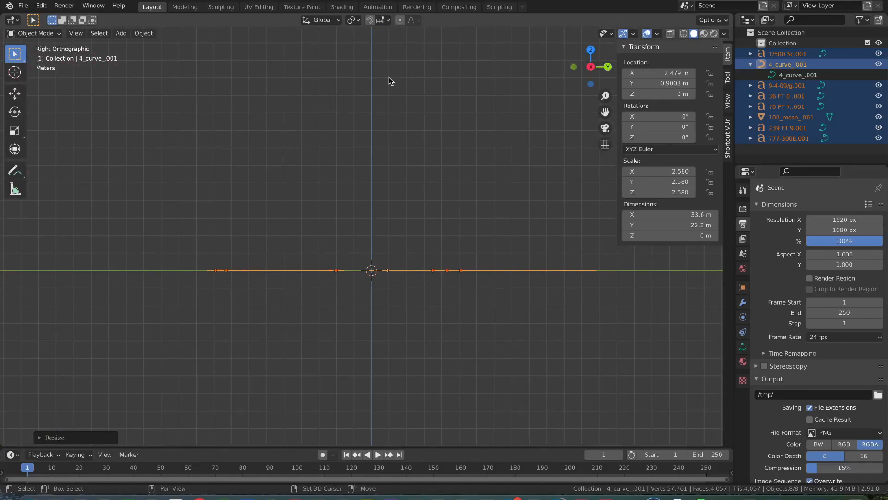
key(shift+d)
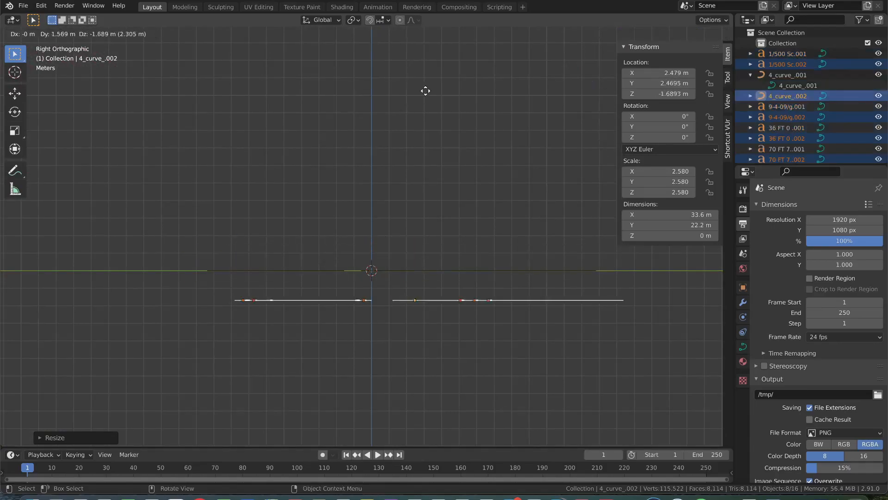
right_click(387, 82)
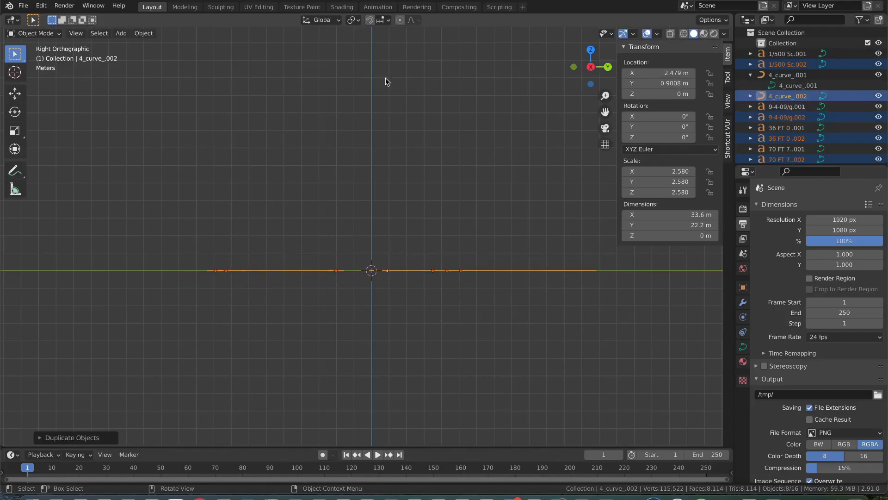
Set the X rotation of the duplicated blueprint curve to 90°
drag(644, 127, 663, 118)
key(ctrl+z)
click(642, 117)
text(90)
key(Return)
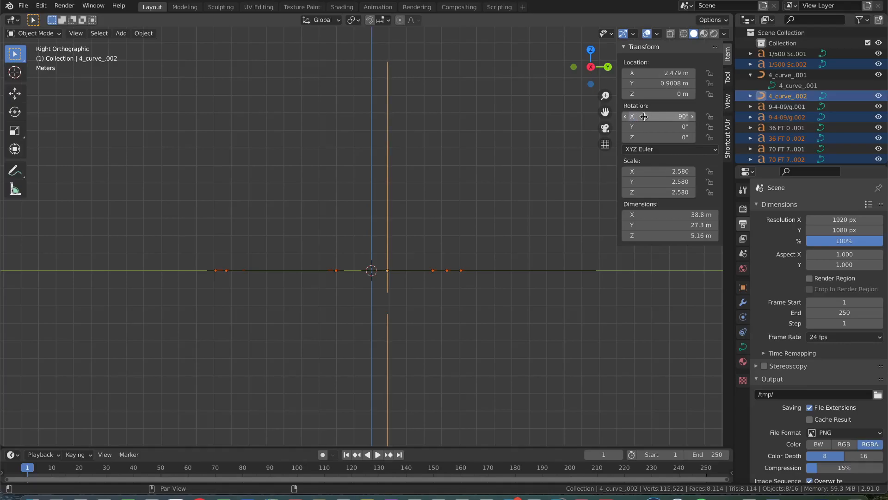
Start the Shortcut VUr input display, with its X offset at 78 and its text colour set to red
click(727, 139)
click(651, 62)
mouse_move(658, 94)
mouse_down()
mouse_move(689, 94)
mouse_move(660, 94)
mouse_up()
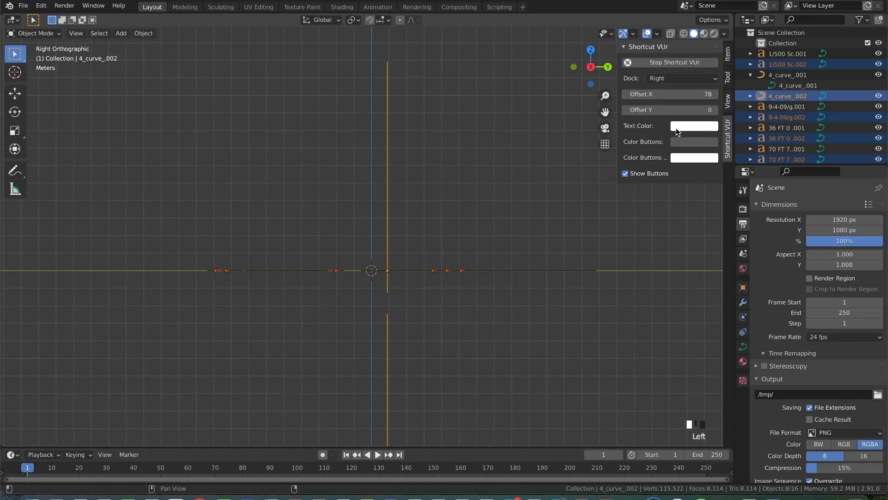
click(676, 128)
click(720, 214)
Select the flat blueprint curve and view it in perspective together with the upright copy
click(557, 266)
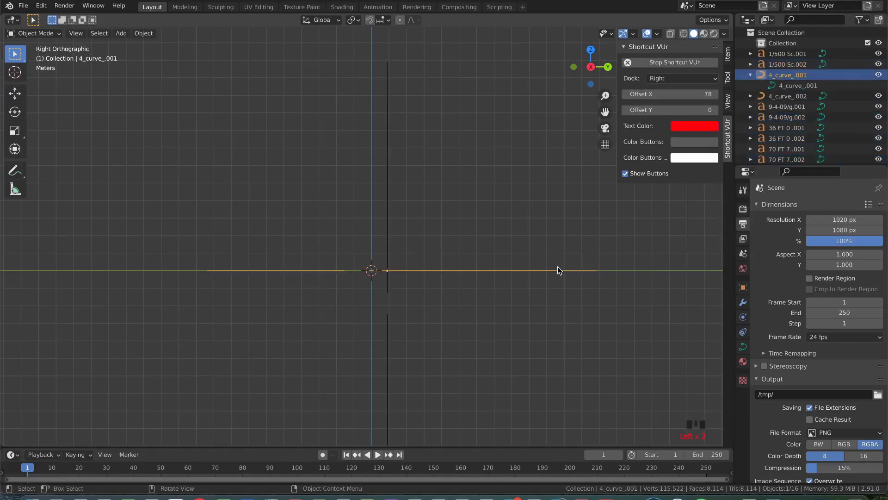
middle_drag(506, 292, 392, 196)
click(369, 85)
click(394, 196)
click(392, 191)
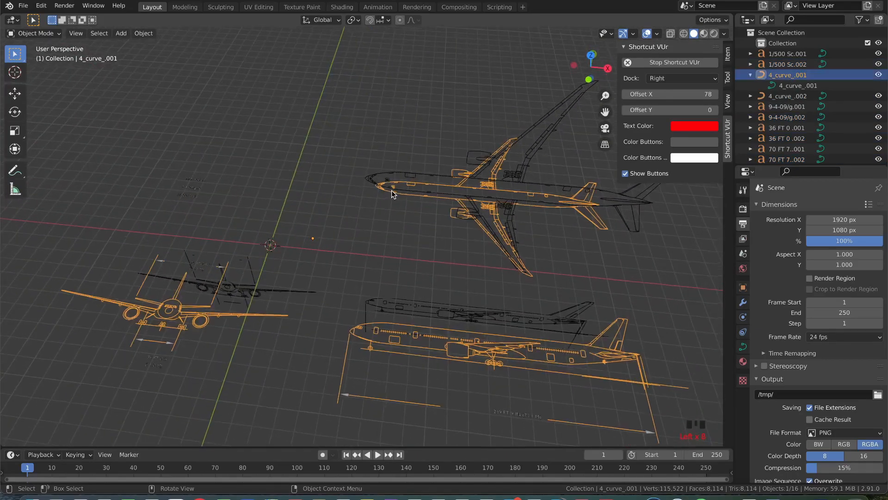
Move the upright blueprint copy about -10.1 m in X and 8.2 m in Z in front view, placing its side drawing over the origin
scroll(391, 189, down, 5)
click(333, 166)
scroll(351, 165, right, 5)
click(417, 170)
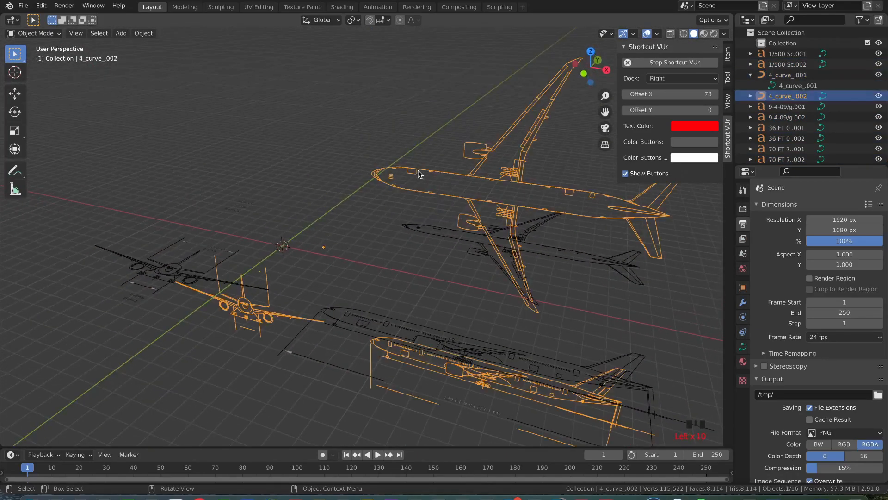
key(g)
key(Escape)
click(584, 74)
key(g)
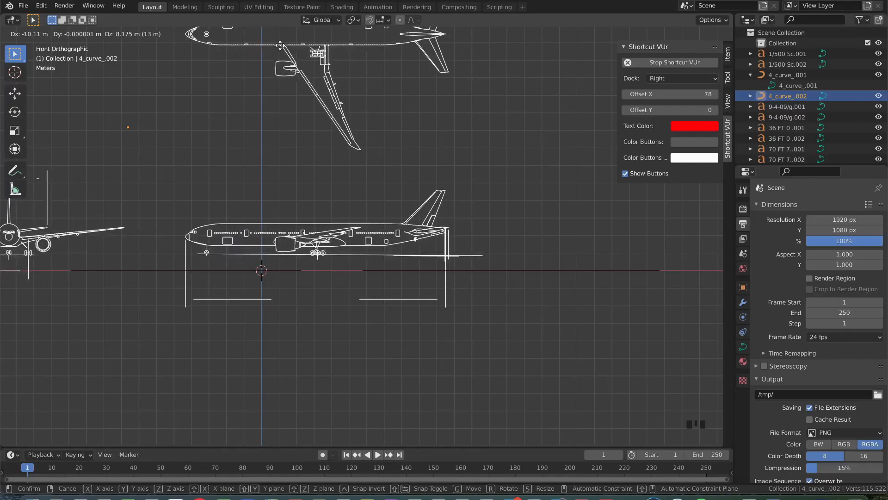
click(279, 48)
click(300, 368)
scroll(310, 371, left, 5)
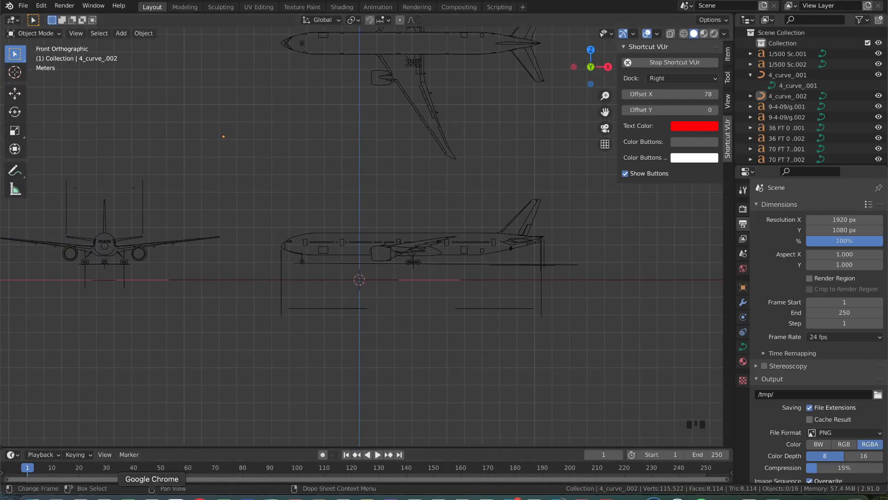
Switch to Google Chrome and search for the 777-300er length
click(151, 497)
text(777e)
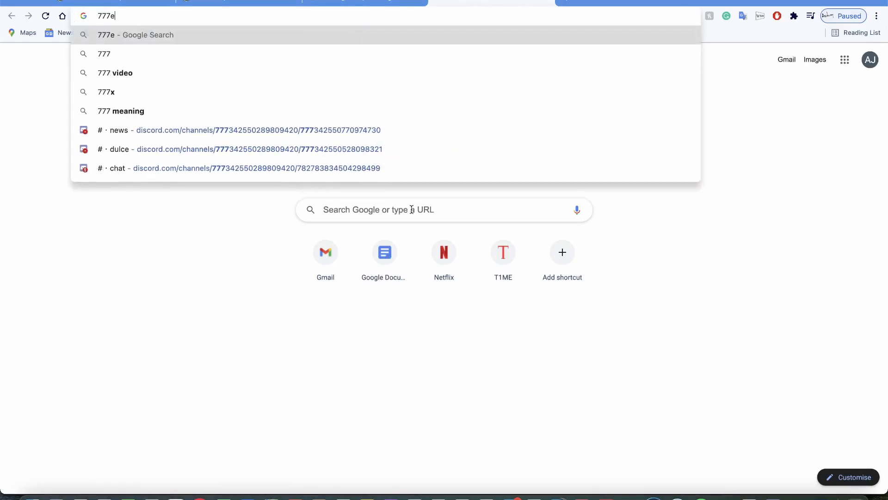
text(r len)
key(Down)
key(Return)
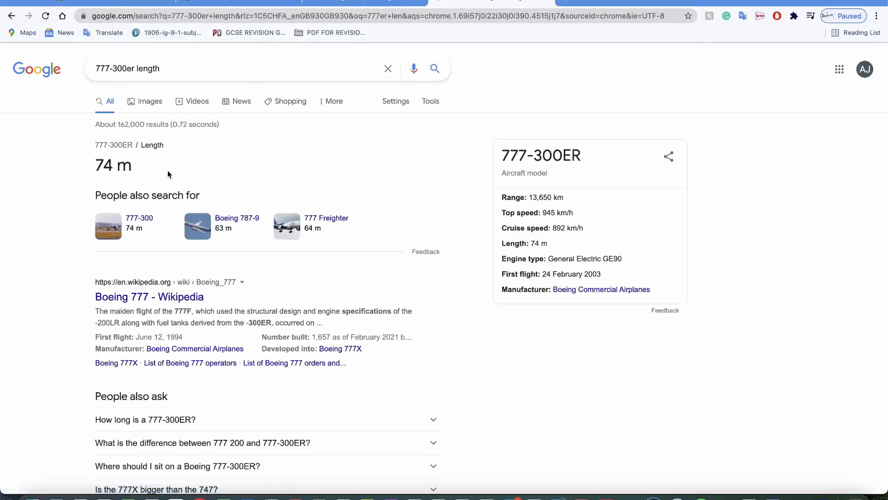
Return to Blender, add a cylinder mesh at the origin and rotate it 90° in front view
key(super+Tab)
click(191, 196)
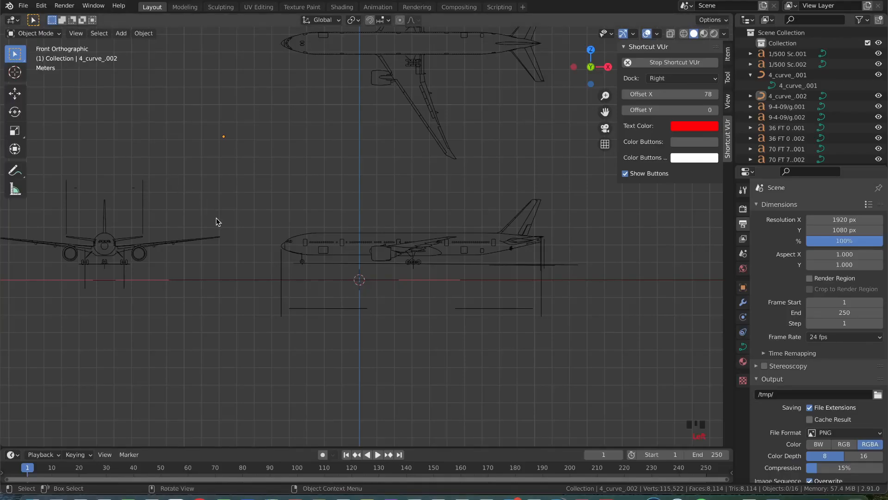
key(shift+a)
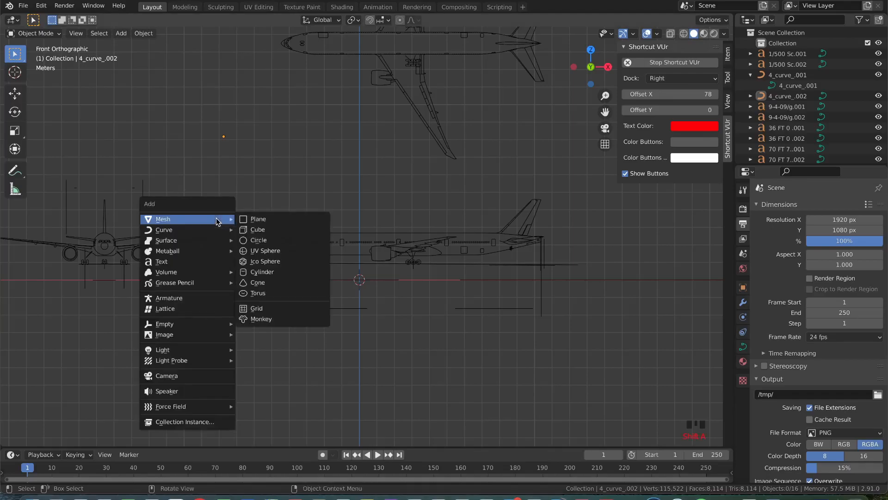
click(273, 273)
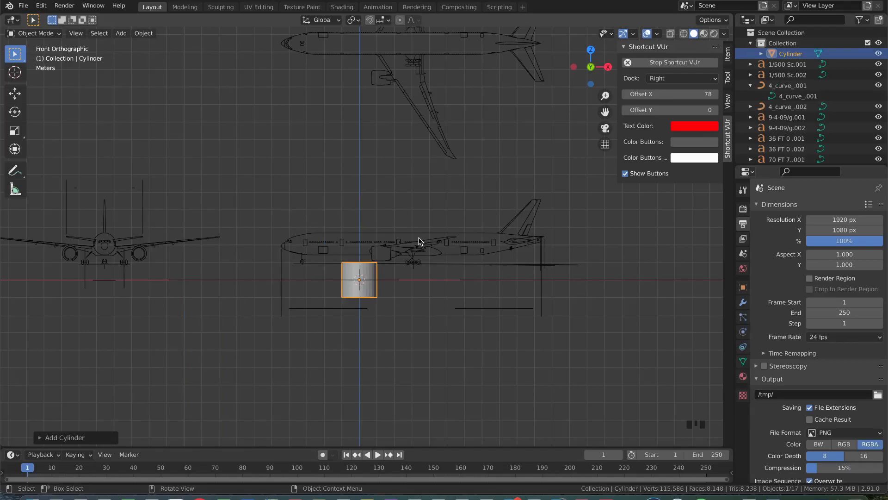
text(r)
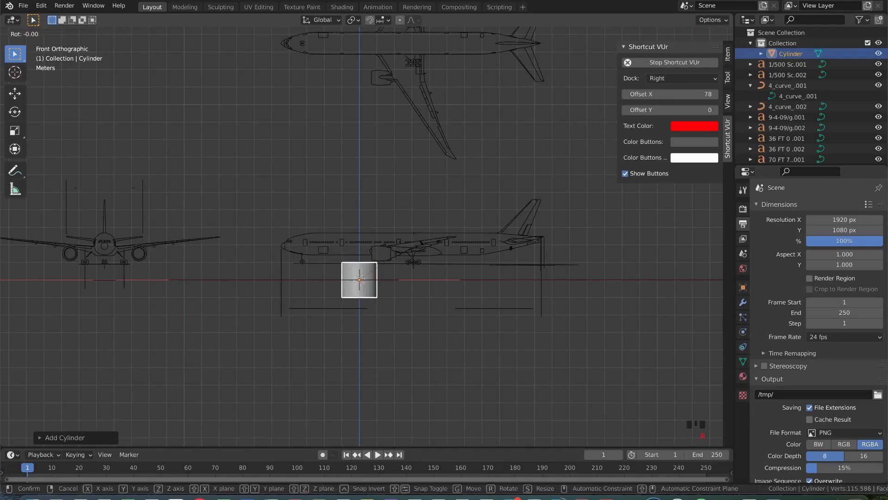
text(90)
key(Return)
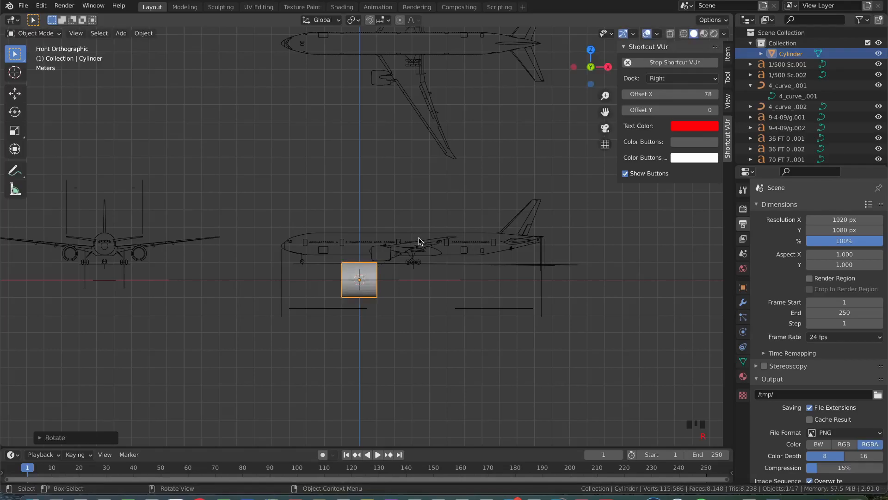
Display the transform properties of the selected cylinder
click(728, 54)
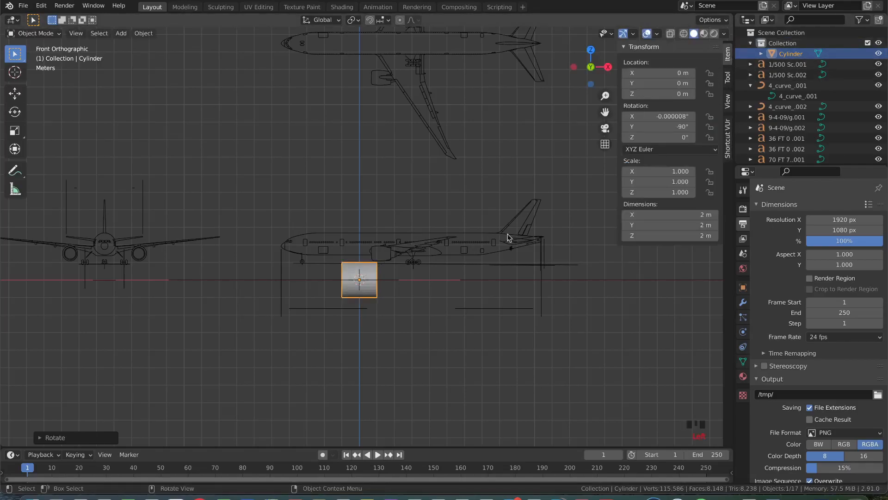
click(409, 284)
click(362, 283)
scroll(362, 283, up, 1)
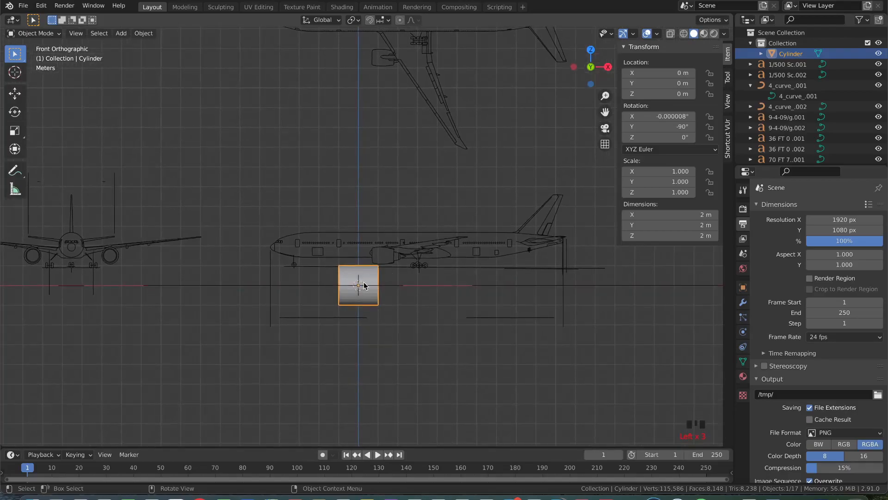
key(n)
key(n)
Recheck the aircraft length in Chrome and set the cylinder's Z dimension to 74 m in Blender
drag(662, 235, 704, 236)
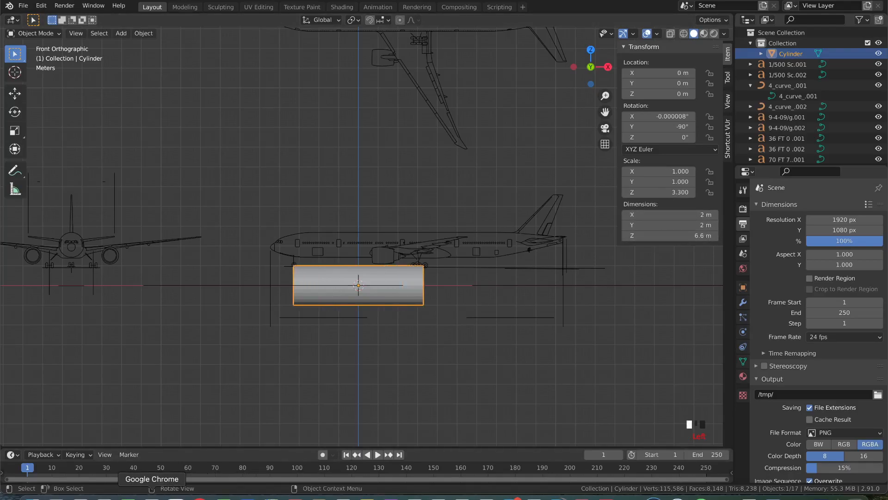
click(152, 494)
key(super+f)
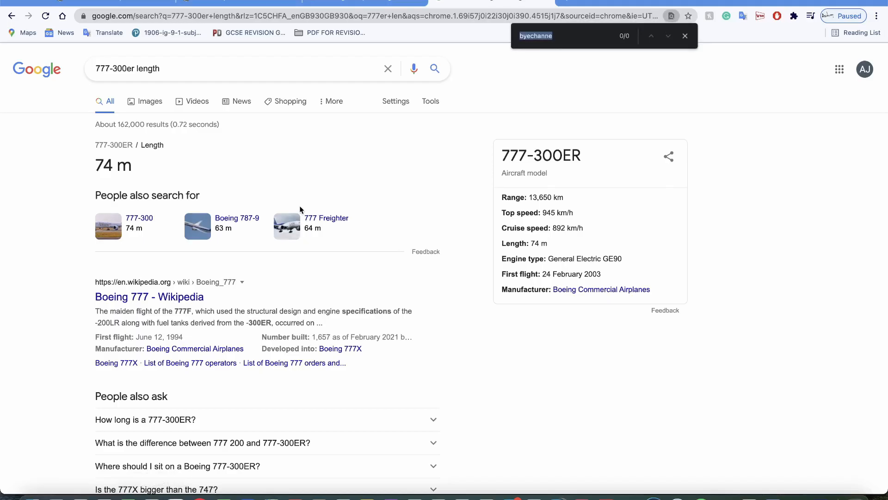
key(super+Tab)
double_click(687, 236)
text(74m)
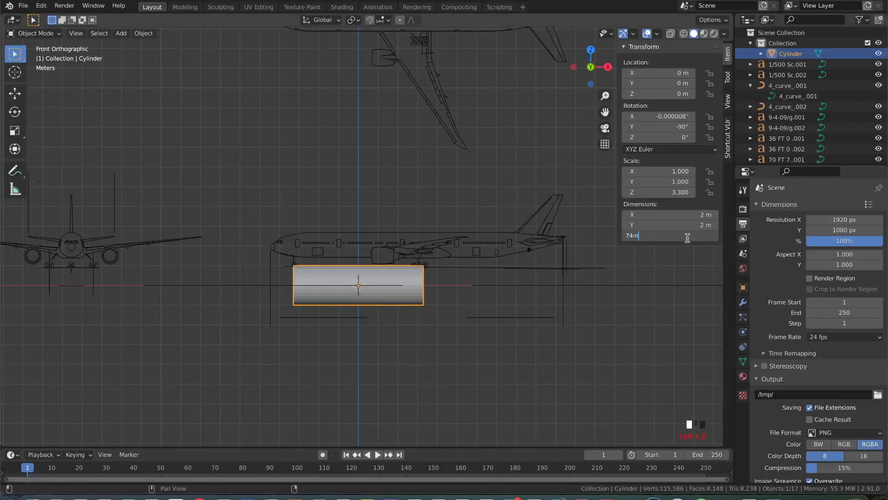
key(Return)
scroll(463, 255, down, 4)
scroll(464, 258, down, 1)
scroll(461, 243, up, 2)
scroll(461, 247, down, 2)
scroll(460, 244, down, 1)
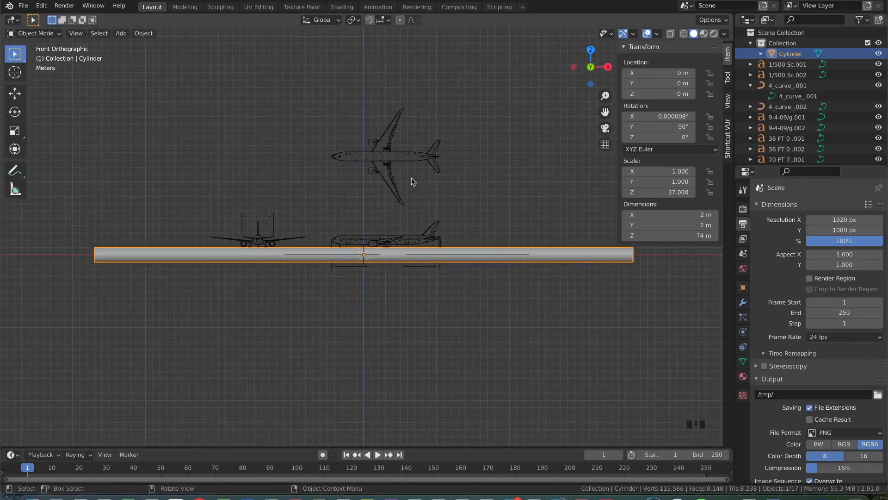
click(389, 172)
key(s)
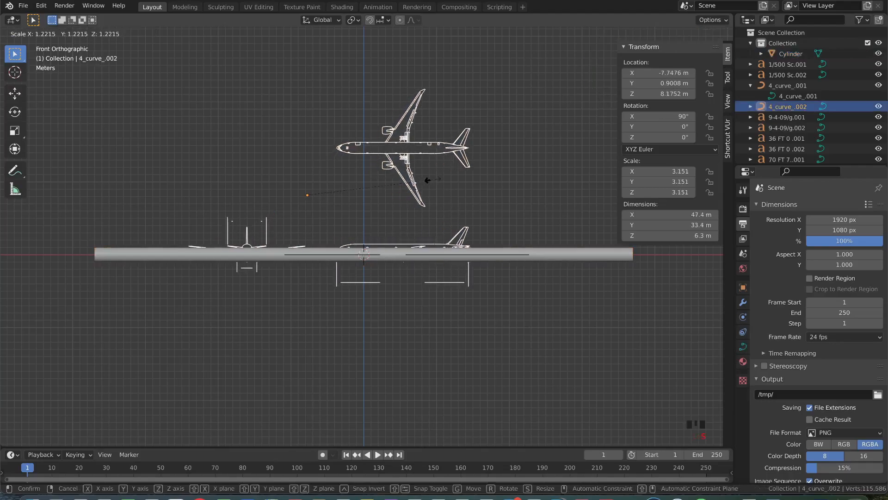
key(Escape)
Scale the upright blueprint to about 12.125 and move its side drawing onto the cylinder, with the nose at the cylinder's front end
click(407, 146)
click(387, 140)
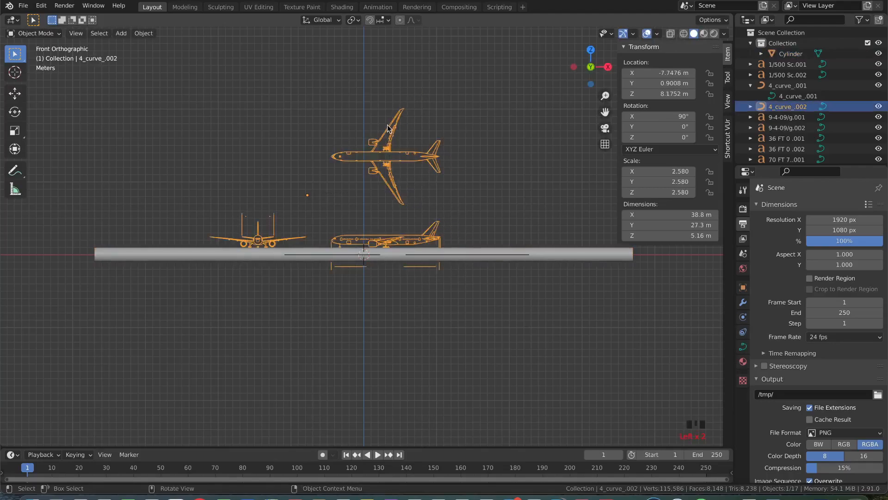
key(s)
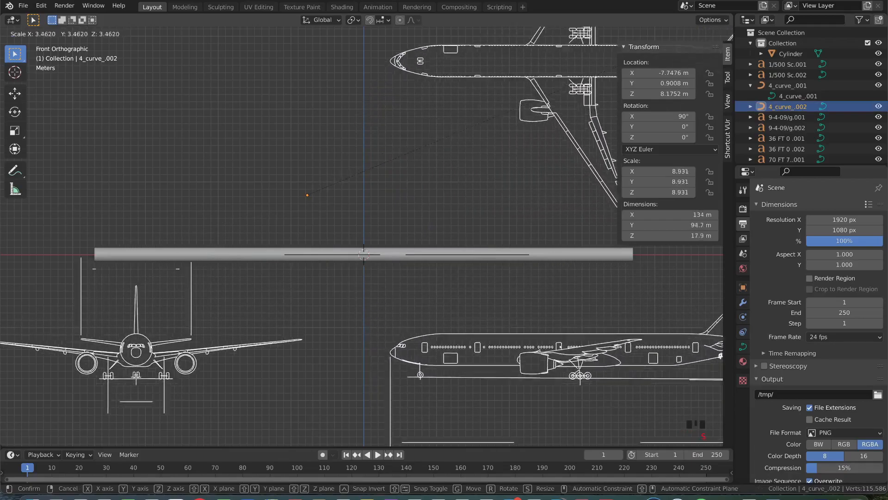
key(Return)
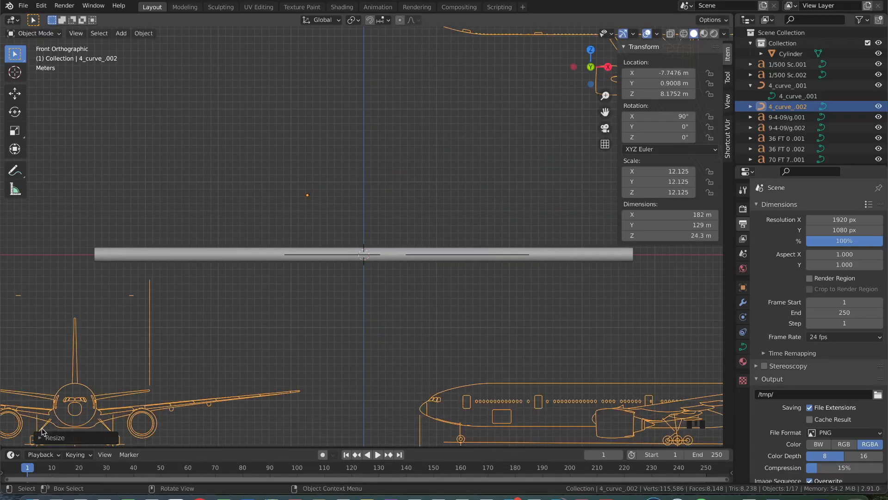
key(g)
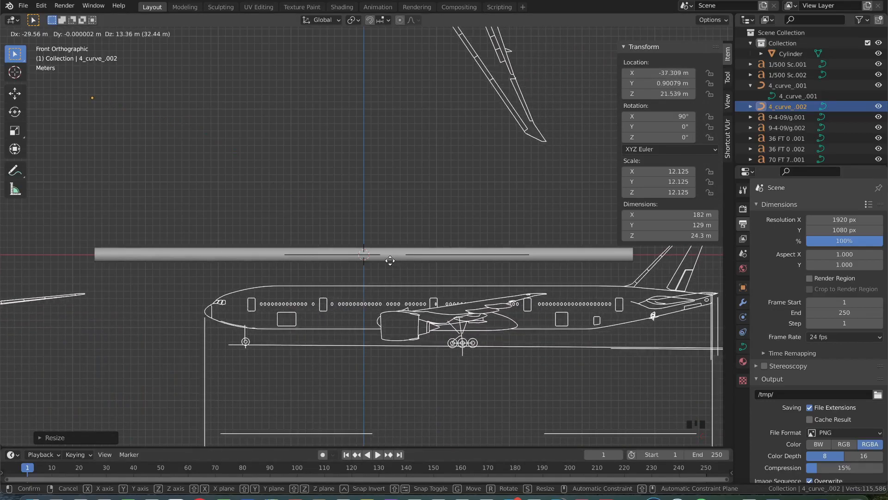
click(281, 204)
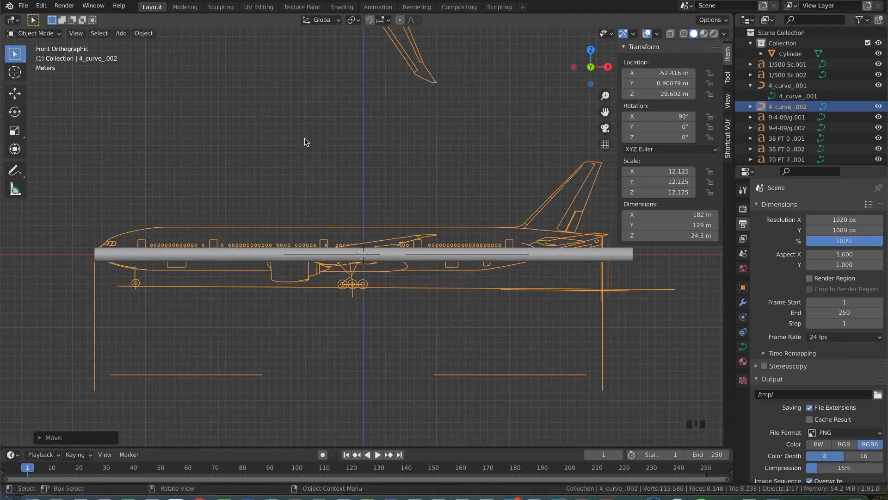
Scale the upright blueprint down to about 11.093 and move it to about X -50.96 m, Z 26.84 m over the cylinder
key(s)
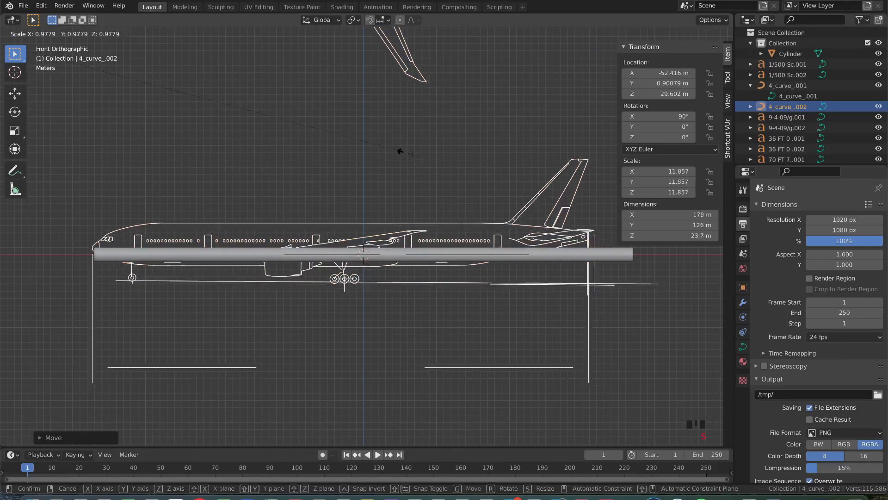
click(381, 143)
key(g)
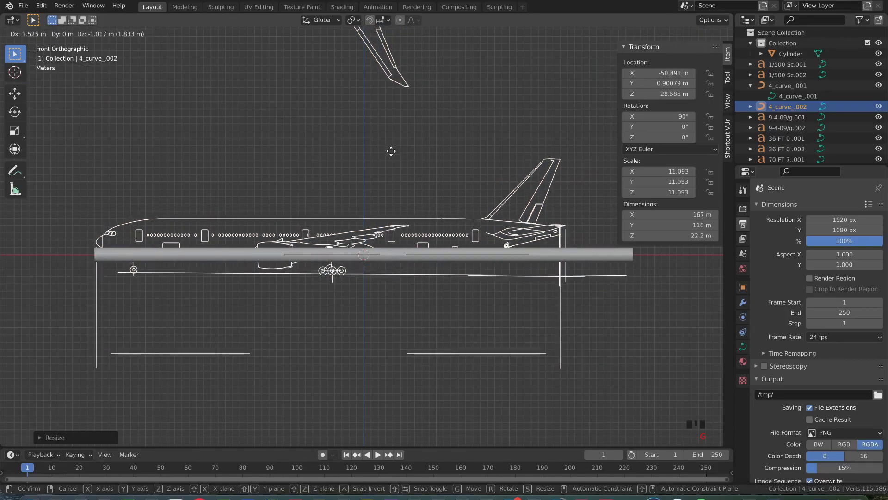
click(392, 167)
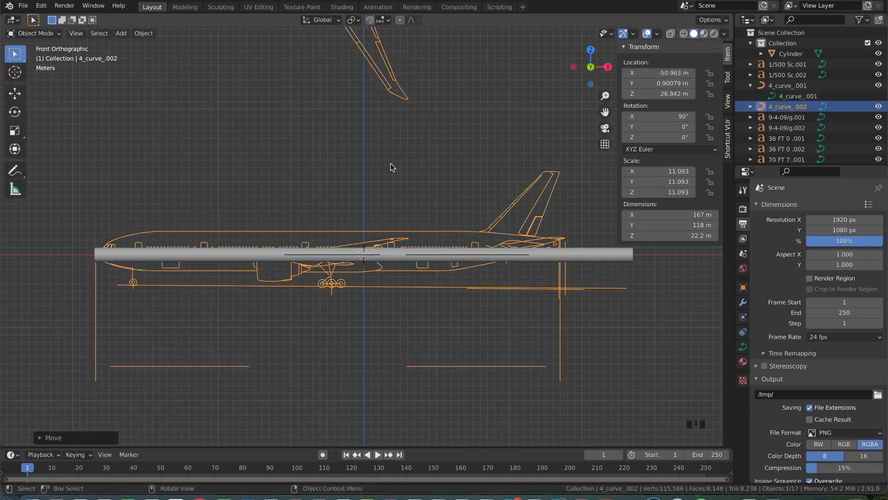
Enlarge the upright blueprint to a scale of about 12.456 and reposition it at about X -52.2 m, Z 30.04 m
key(s)
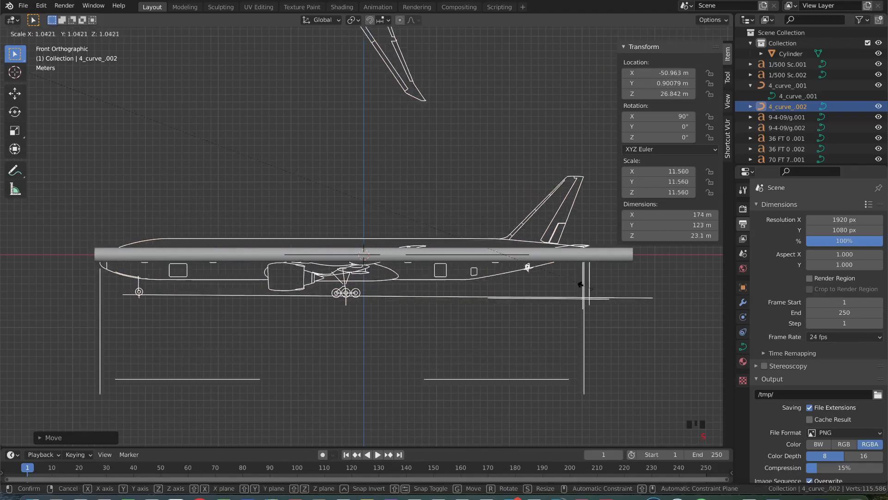
click(617, 305)
key(g)
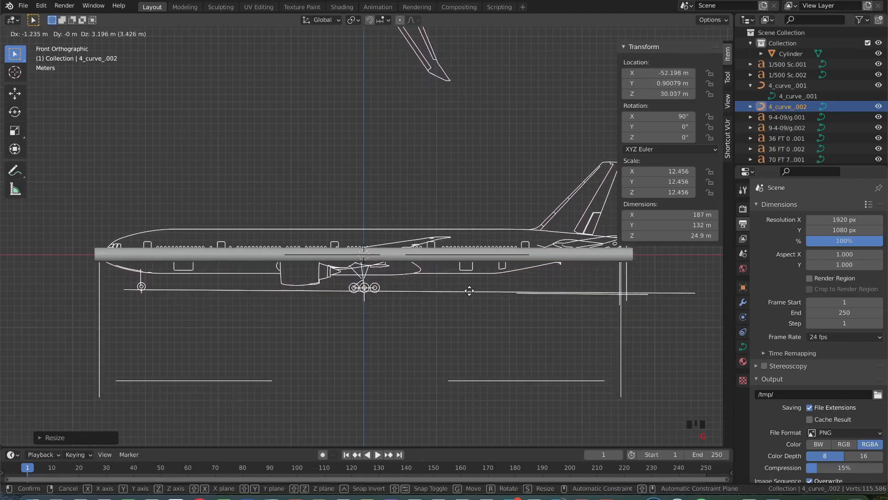
click(469, 291)
Turn on X-ray display and move the blueprint to about X -52.91 m, Z 30.31 m, aligning its nose with the cylinder's end
shift+scroll(469, 290, right, 3)
shift+scroll(469, 290, left, 4)
scroll(469, 290, up, 3)
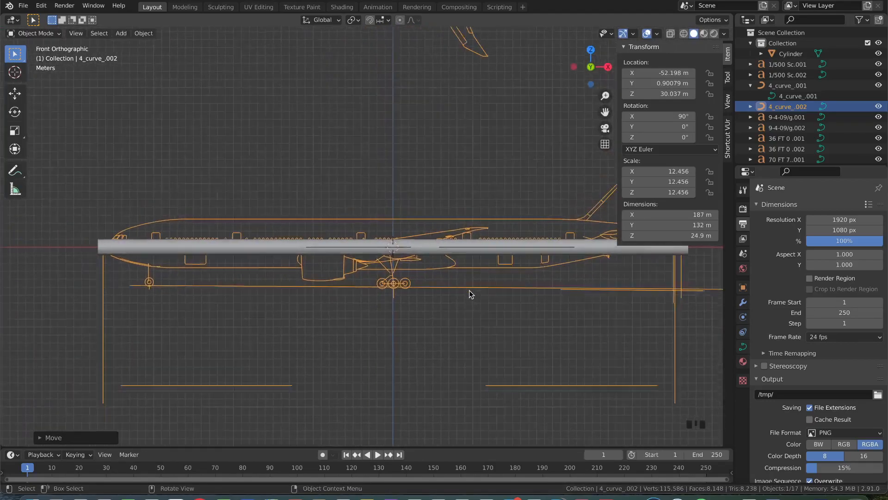
click(670, 33)
ctrl+scroll(447, 248, left, 1)
shift+scroll(447, 249, left, 3)
key(g)
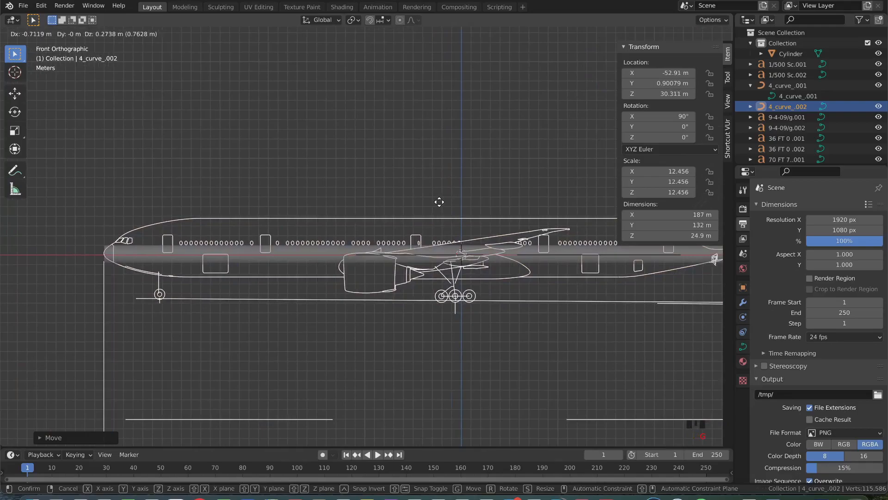
click(439, 202)
Scale the blueprint to about 12.859 and realign it at about X -53.35 m, Z 31.19 m to match the cylinder's full length
shift+scroll(440, 204, right, 13)
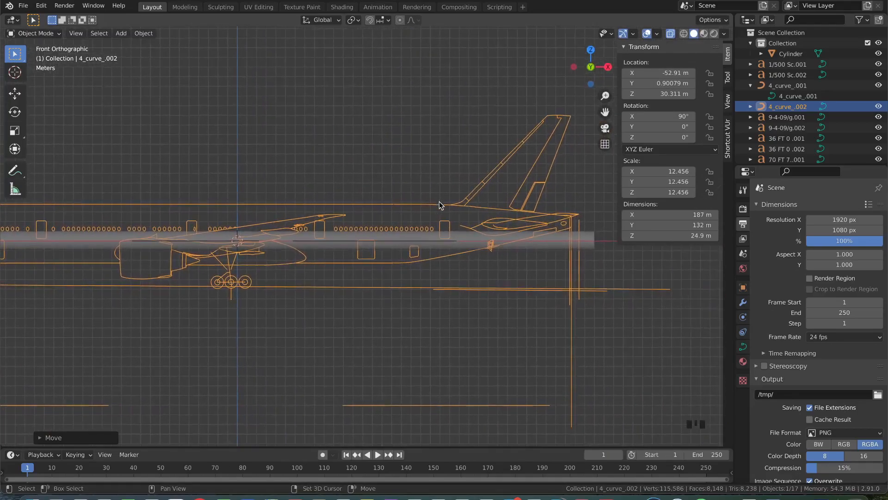
key(s)
click(545, 310)
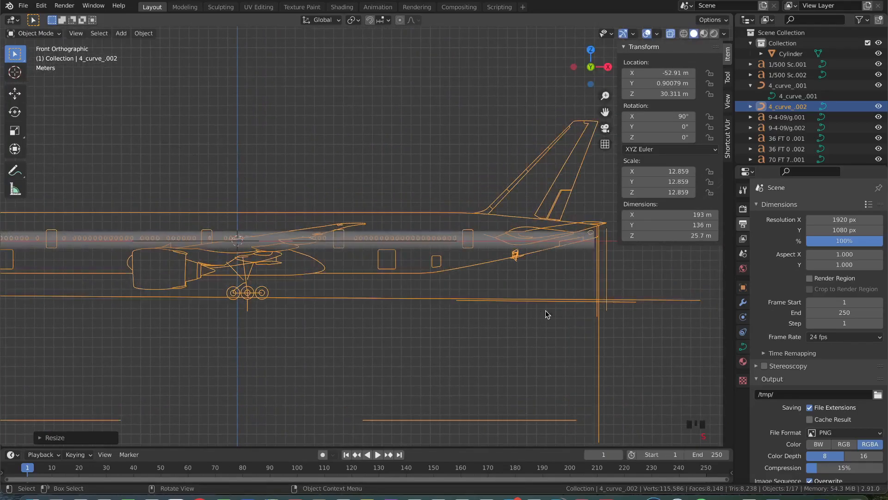
ctrl+scroll(592, 310, left, 9)
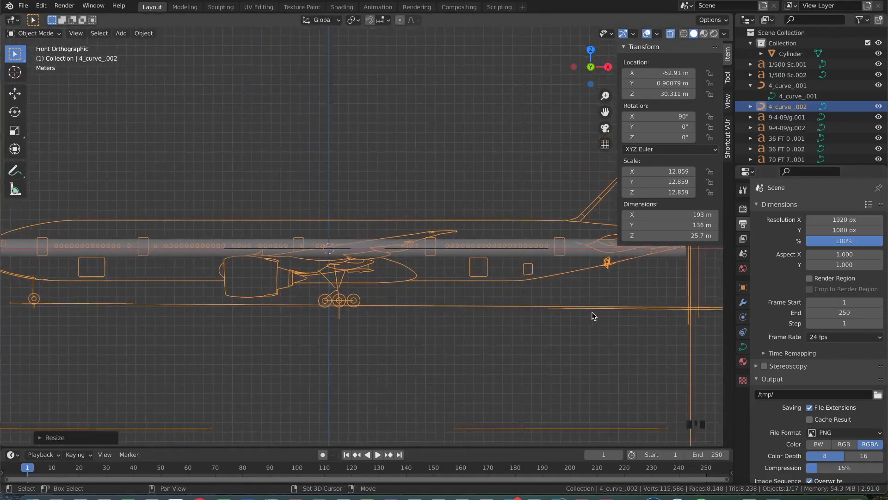
key(g)
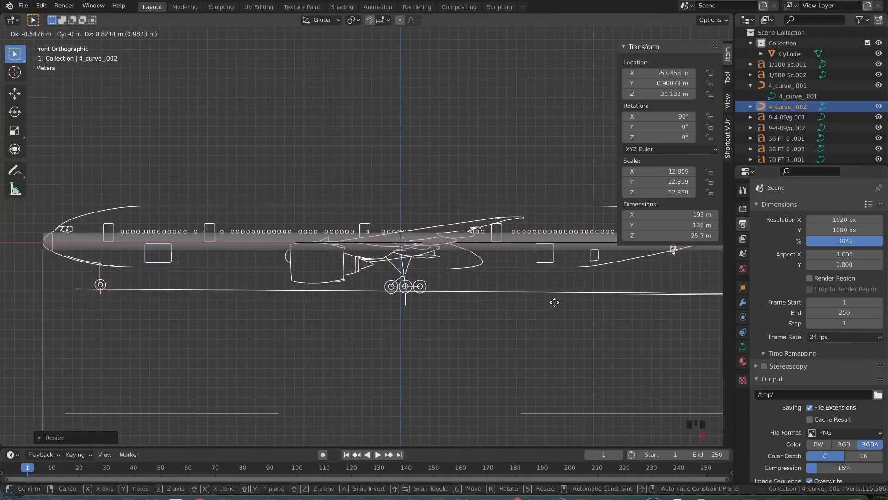
click(556, 301)
ctrl+scroll(557, 301, right, 9)
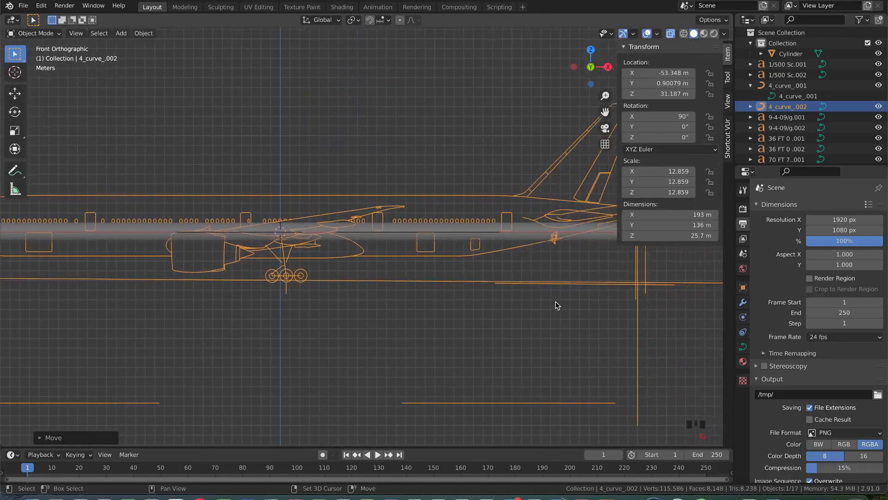
shift+scroll(556, 301, right, 2)
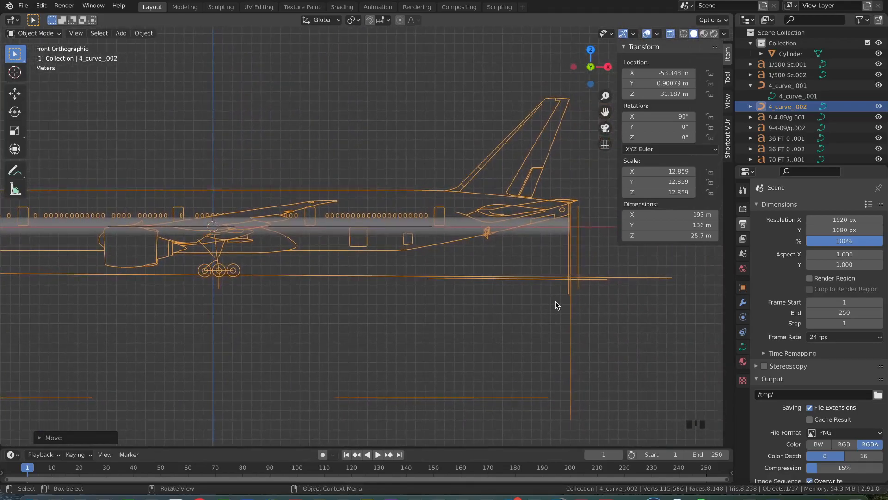
Examine how the side-view blueprint's tail and nose line up with the ends of the cylinder
scroll(556, 301, up, 2)
scroll(556, 301, up, 2)
shift+scroll(546, 302, right, 11)
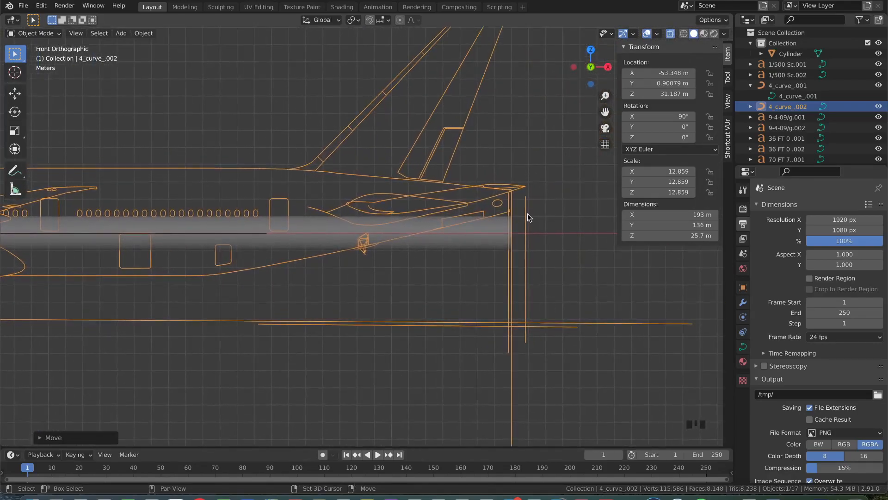
shift+scroll(528, 214, left, 5)
shift+middle_drag(222, 216, 546, 212)
shift+middle_drag(193, 215, 518, 212)
shift+middle_drag(226, 190, 248, 190)
scroll(248, 190, down, 1)
Inspect the cylinder and surrounding blueprints from several perspective angles, checking the fit along the fuselage
click(106, 225)
shift+middle_drag(137, 242, 184, 247)
scroll(183, 246, down, 5)
scroll(184, 242, down, 1)
scroll(184, 247, down, 1)
scroll(184, 247, down, 1)
scroll(183, 246, down, 1)
scroll(183, 246, up, 4)
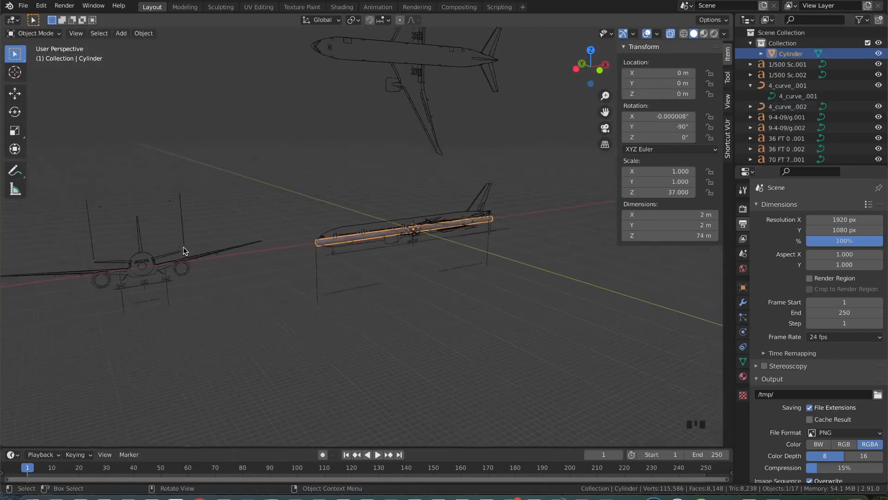
middle_drag(183, 246, 182, 245)
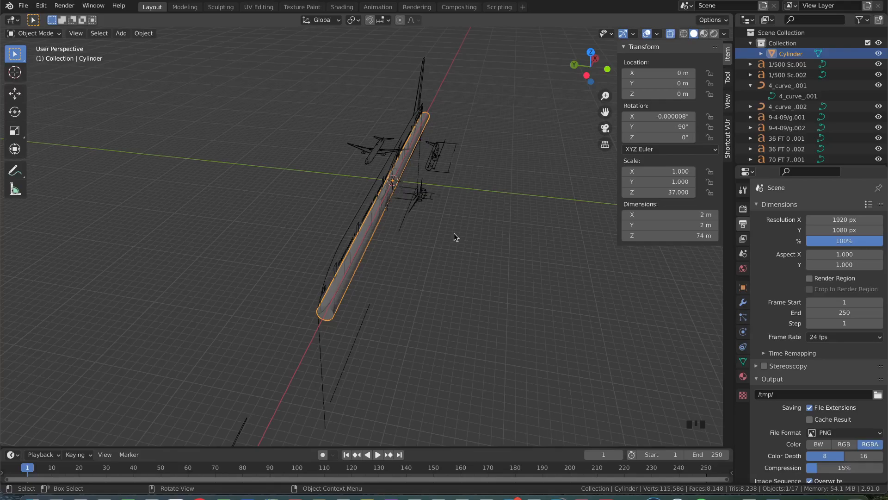
click(611, 329)
middle_drag(454, 266, 273, 250)
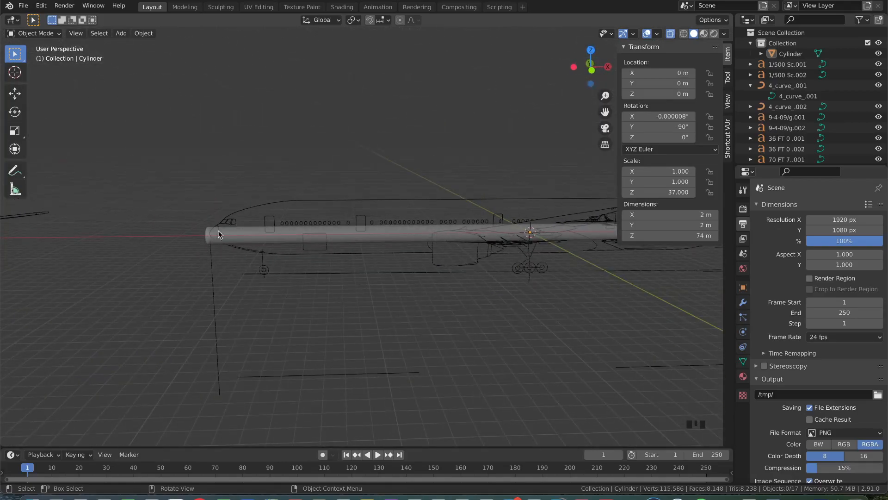
click(219, 244)
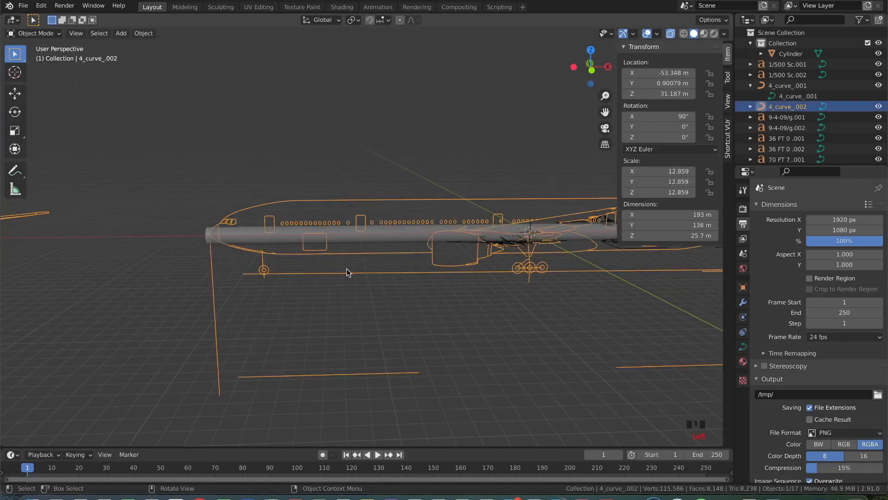
shift+scroll(349, 273, right, 5)
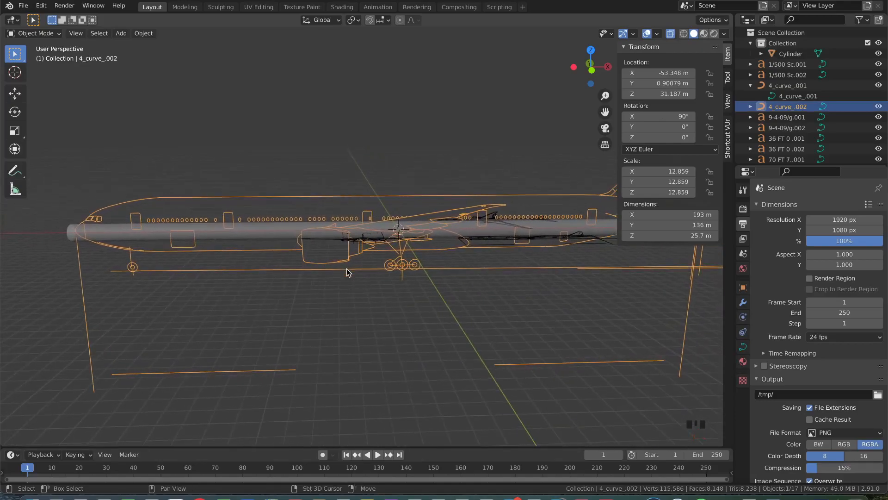
shift+scroll(349, 272, left, 4)
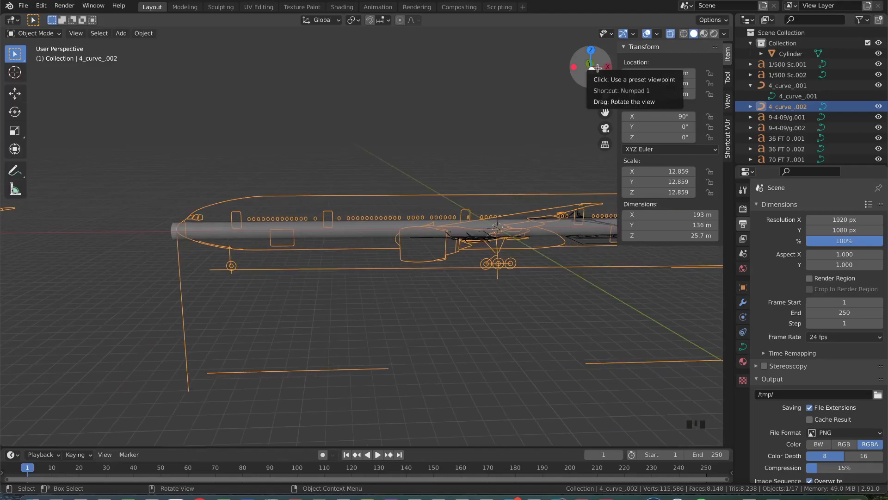
Return to the front view, select the cylinder and switch the viewport to wireframe display
click(593, 76)
click(287, 236)
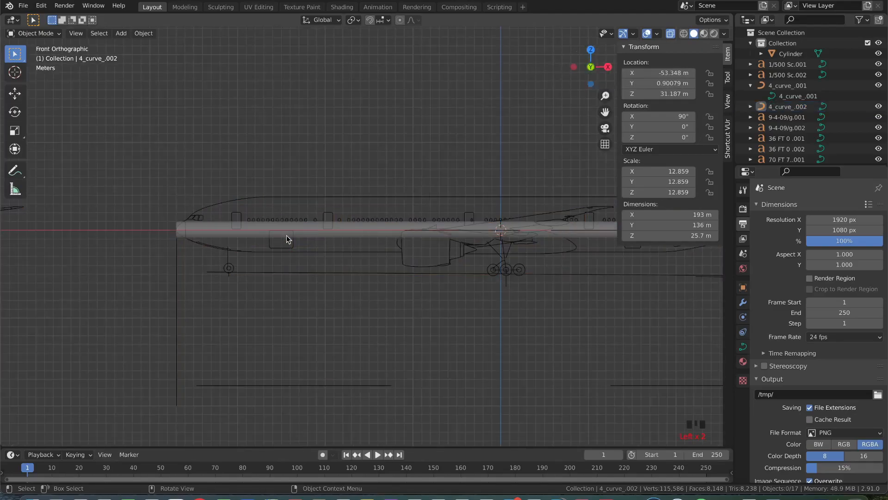
click(671, 34)
scroll(423, 163, up, 4)
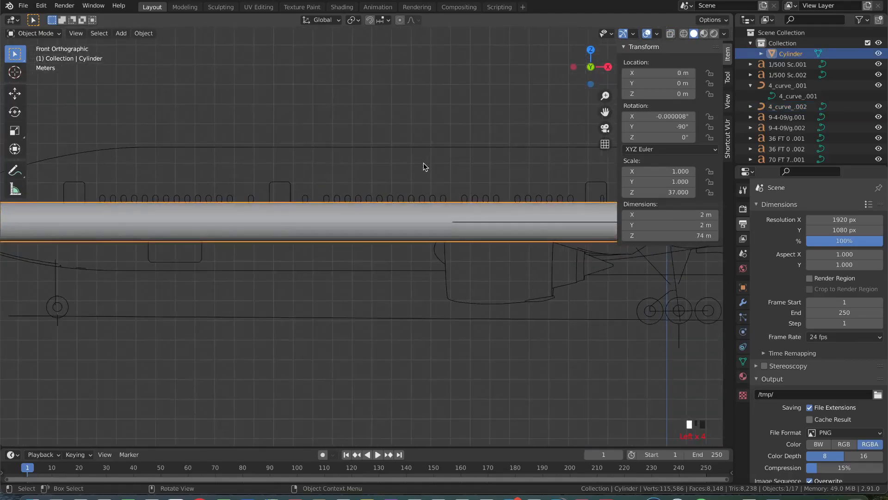
click(685, 33)
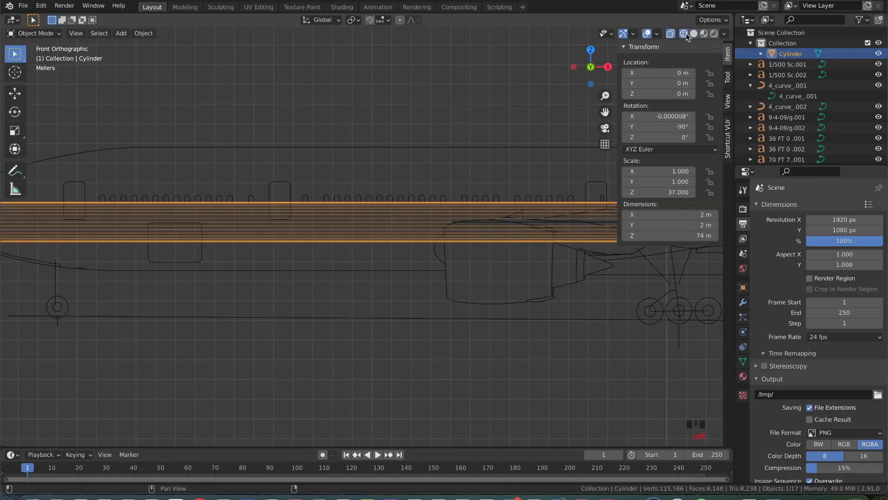
scroll(435, 183, down, 3)
shift+scroll(439, 184, left, 3)
Put the cylinder in Edit Mode with none of its vertices selected
key(Tab)
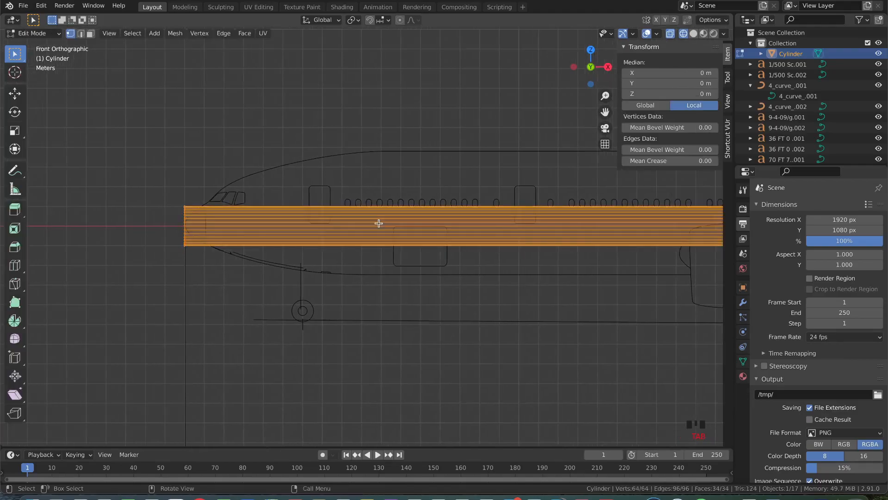
click(190, 215)
click(149, 132)
click(297, 189)
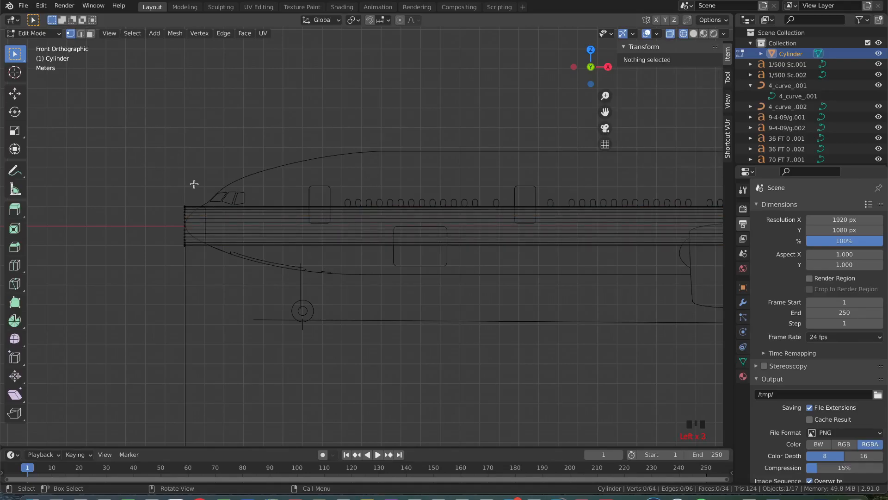
key(Tab)
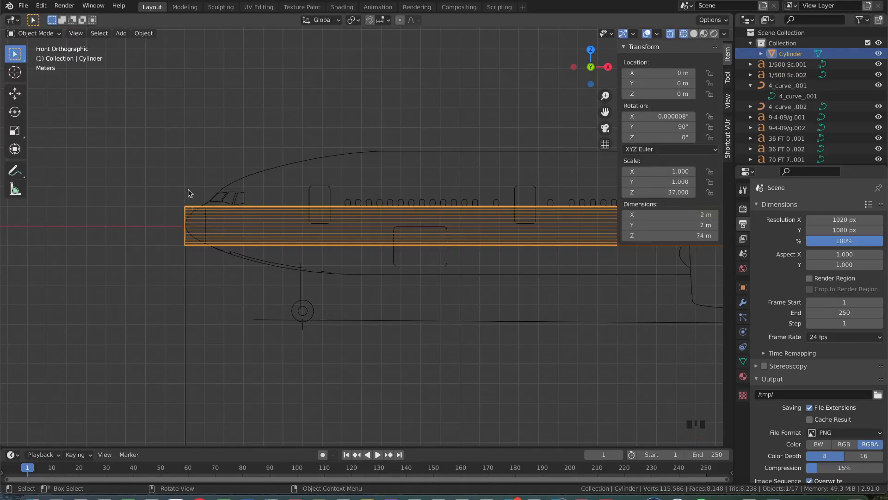
click(48, 34)
click(41, 34)
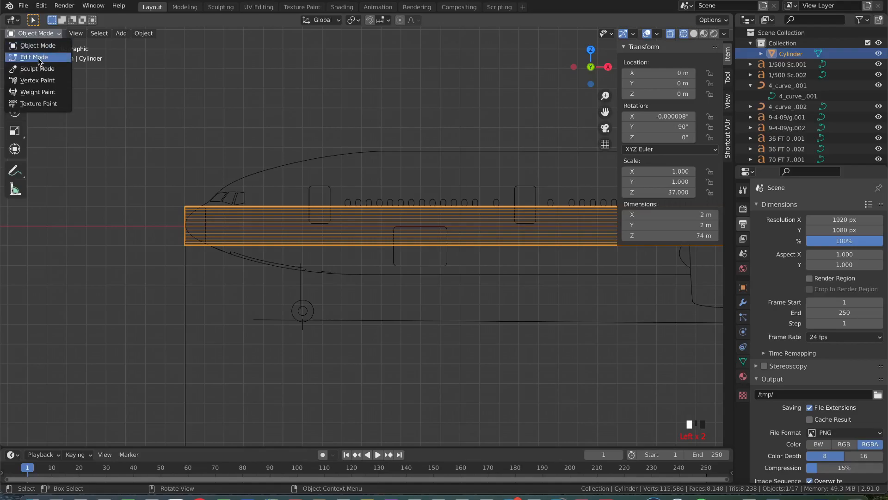
click(35, 57)
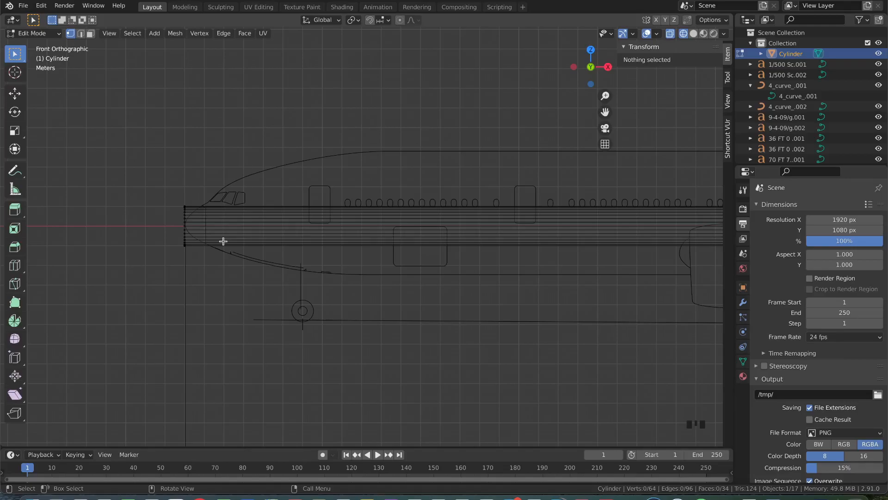
Add single loop cuts around the cylinder at its midpoint and halfway along its nose-side half
shift+scroll(300, 224, right, 5)
shift+scroll(304, 246, right, 3)
shift+scroll(304, 245, right, 4)
shift+scroll(304, 245, left, 5)
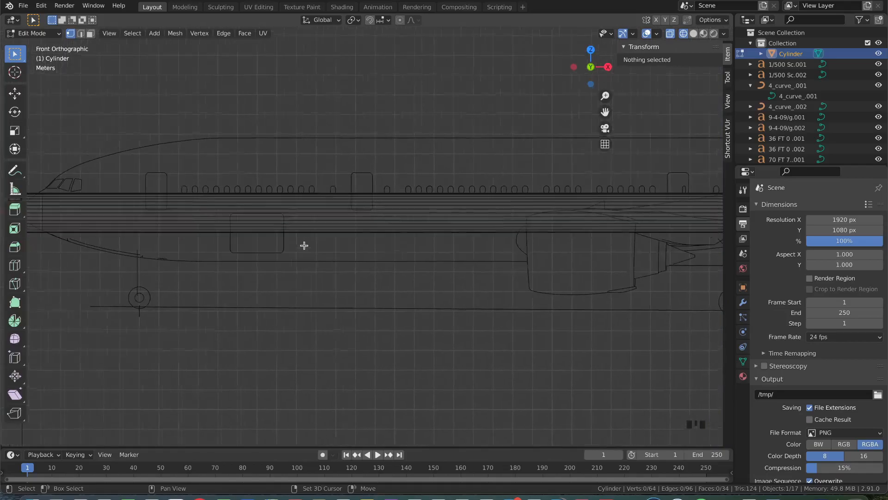
click(6, 272)
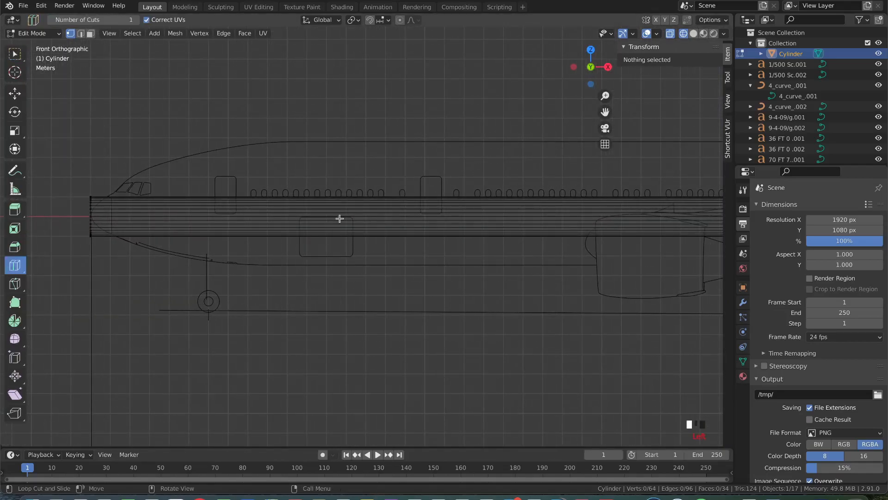
shift+scroll(448, 208, right, 10)
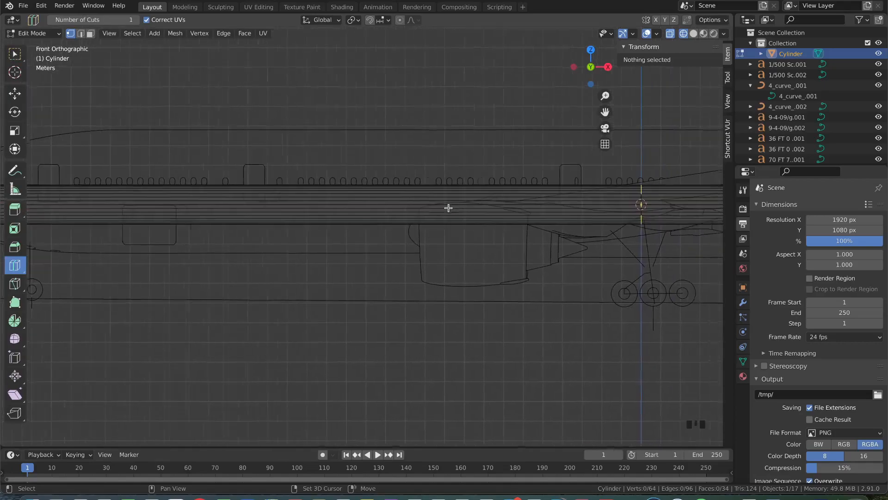
click(577, 202)
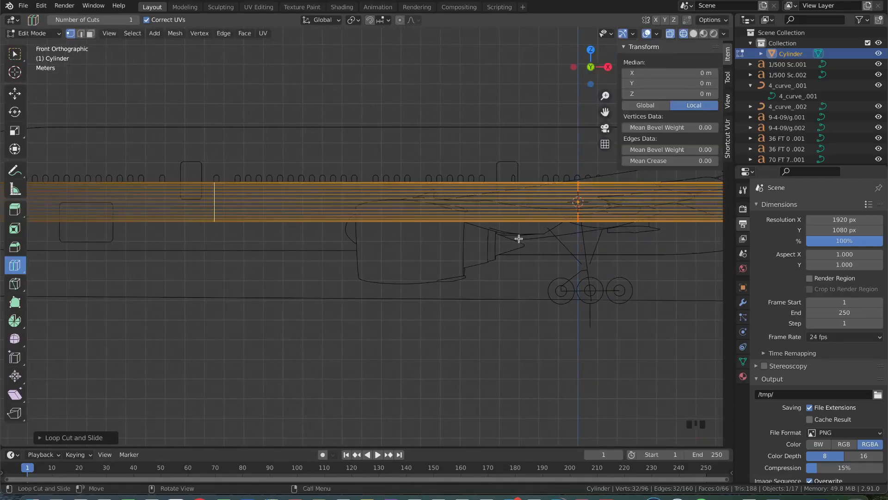
click(448, 199)
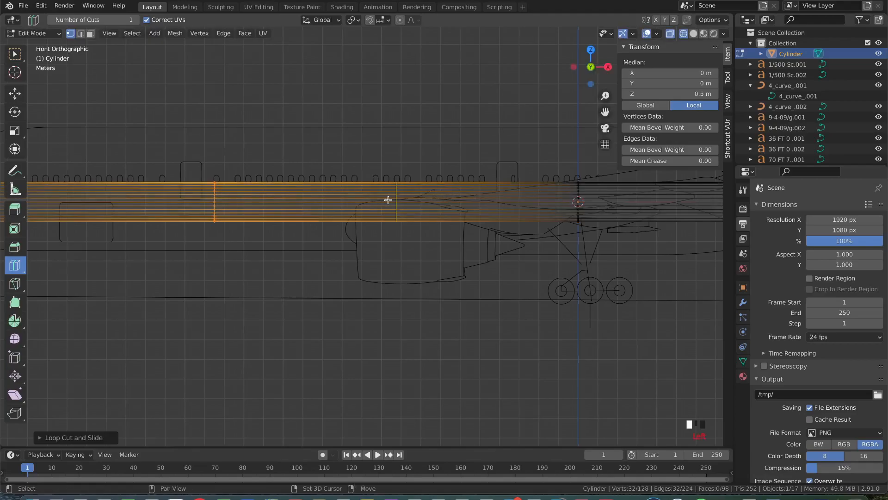
Subdivide the cylinder's nose-side half with four more centred loop cuts, three ahead of the existing ring and one behind it
ctrl+scroll(391, 200, left, 10)
click(261, 204)
click(356, 215)
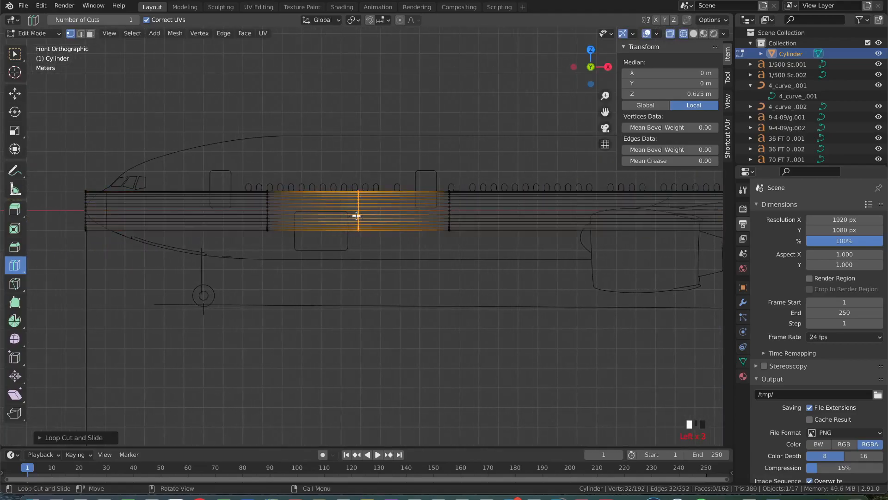
click(149, 211)
click(565, 211)
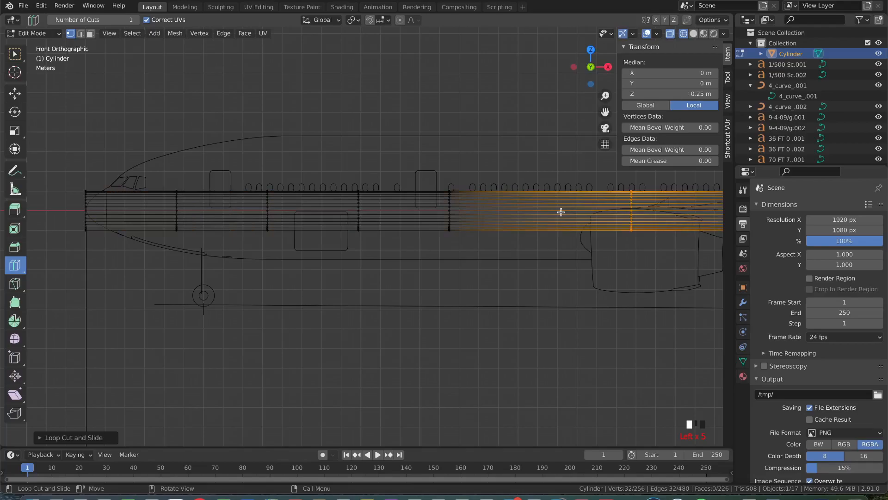
click(14, 55)
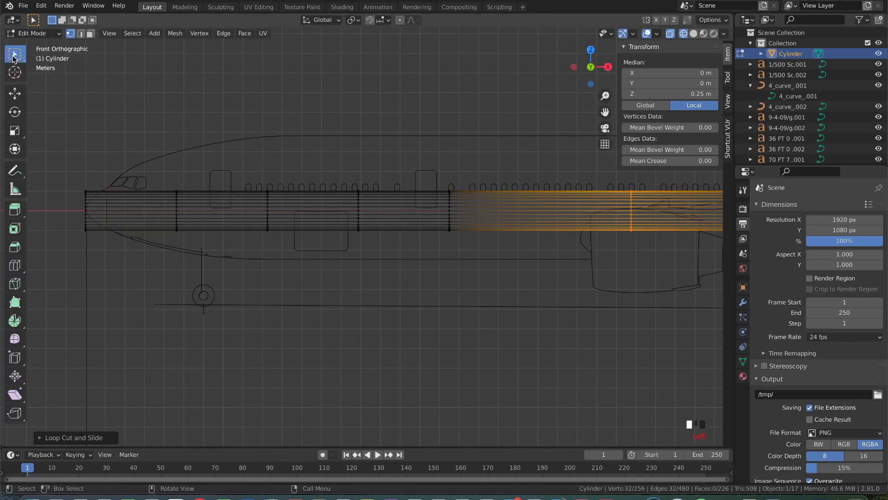
Examine the loop cuts along the cylinder against the fuselage outline, from the nose to the wing area
scroll(287, 183, left, 5)
scroll(295, 184, left, 2)
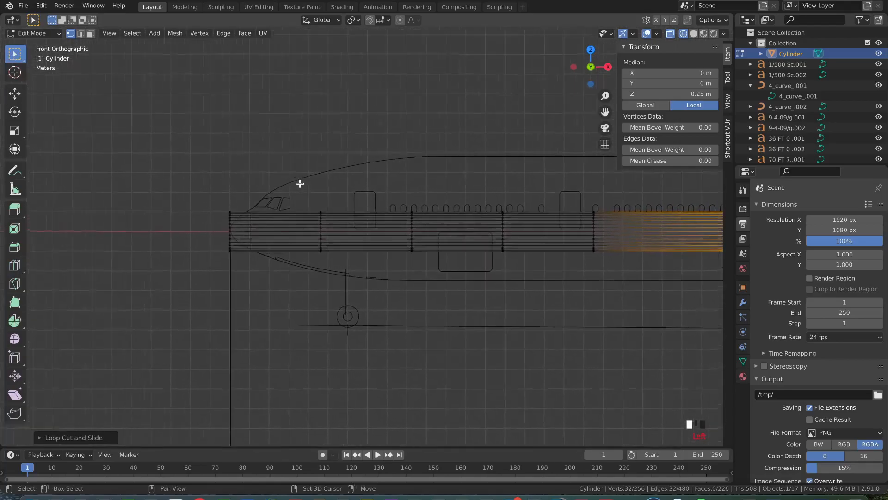
click(299, 183)
scroll(300, 184, right, 10)
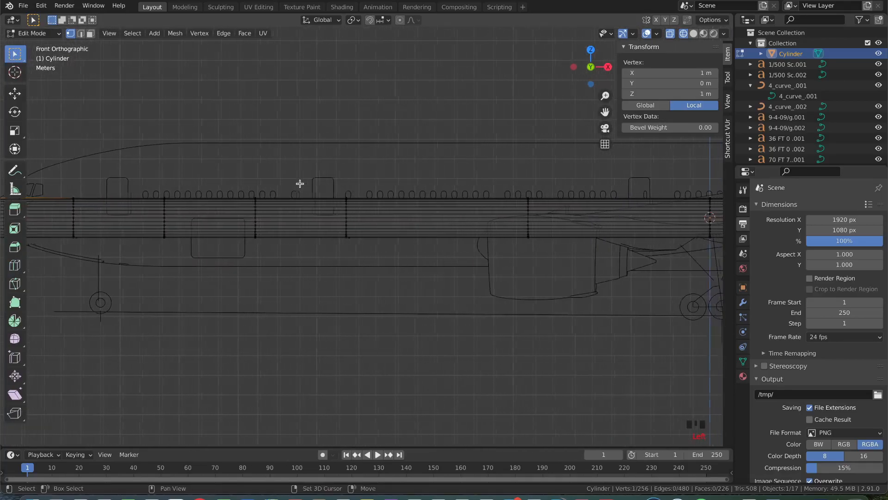
shift+scroll(300, 183, left, 10)
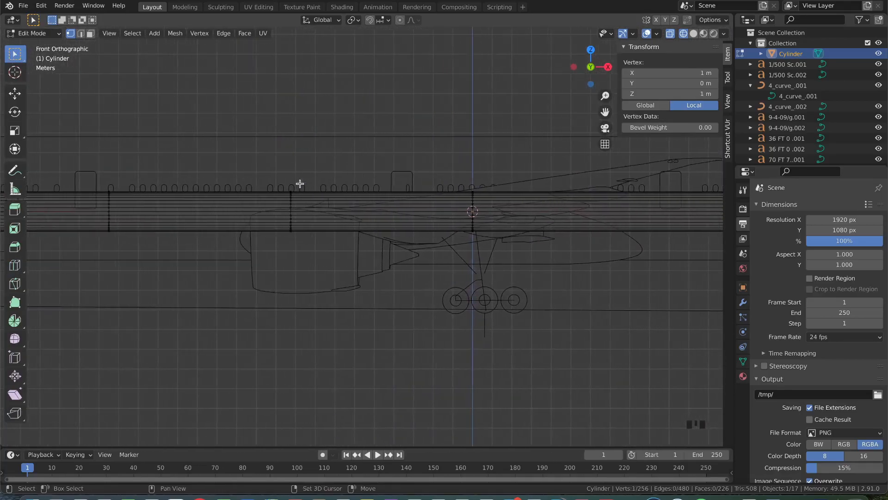
click(251, 201)
scroll(250, 202, up, 3)
shift+scroll(248, 173, left, 4)
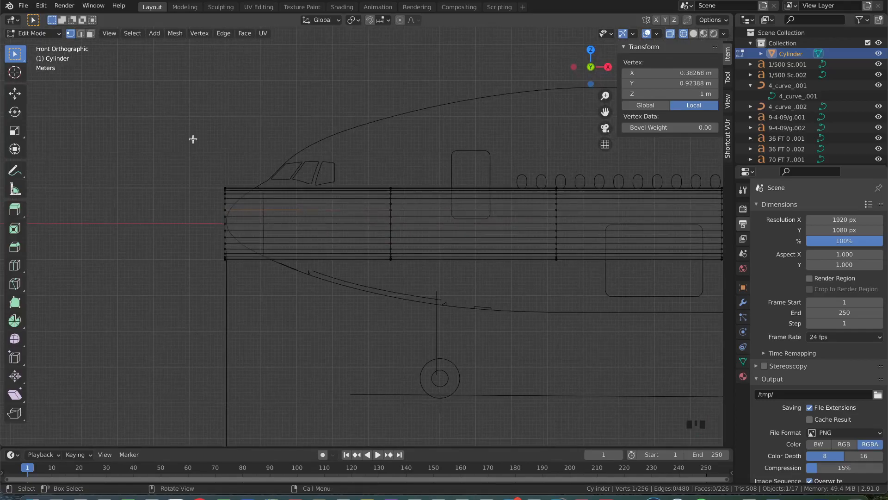
alt+click(224, 205)
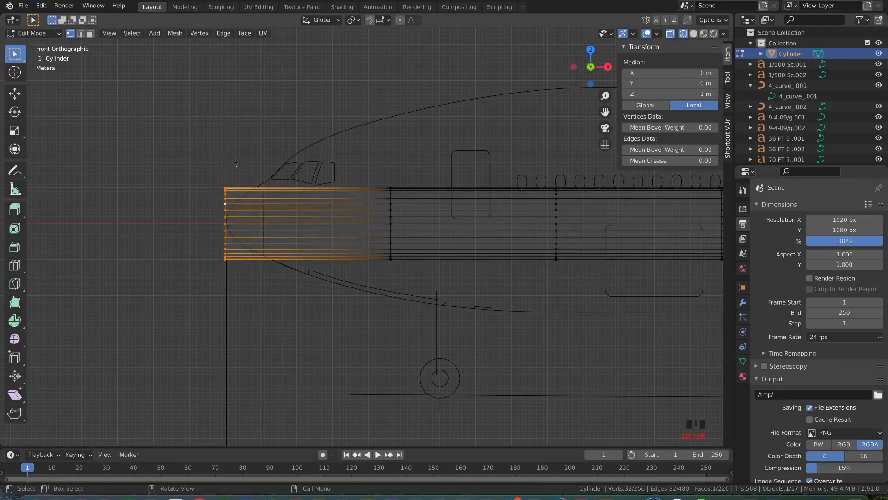
click(210, 186)
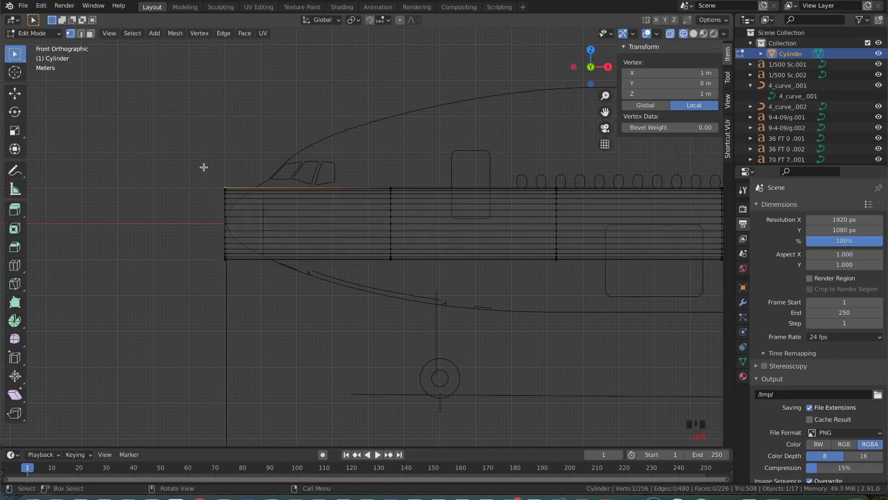
drag(169, 102, 273, 338)
click(243, 221)
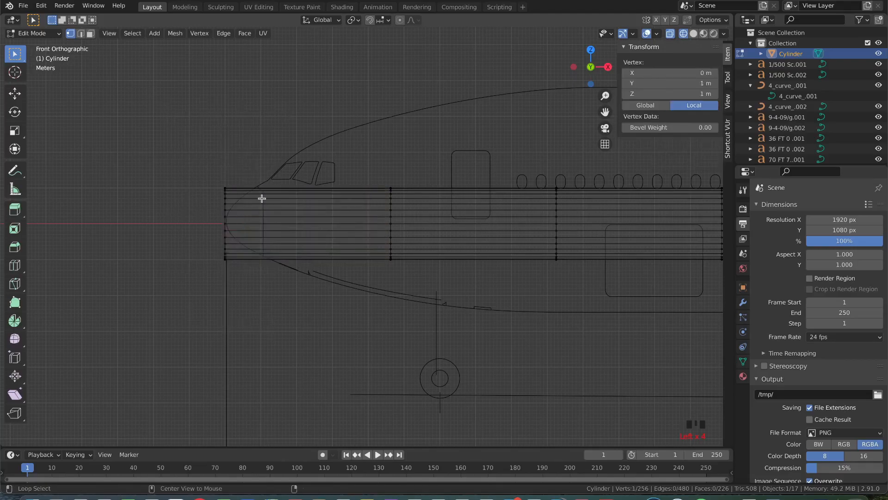
Select the cylinder's nose-end edge loop and move it along X to local Z about 0.999 m, meeting the blueprint's nose tip
alt+click(225, 201)
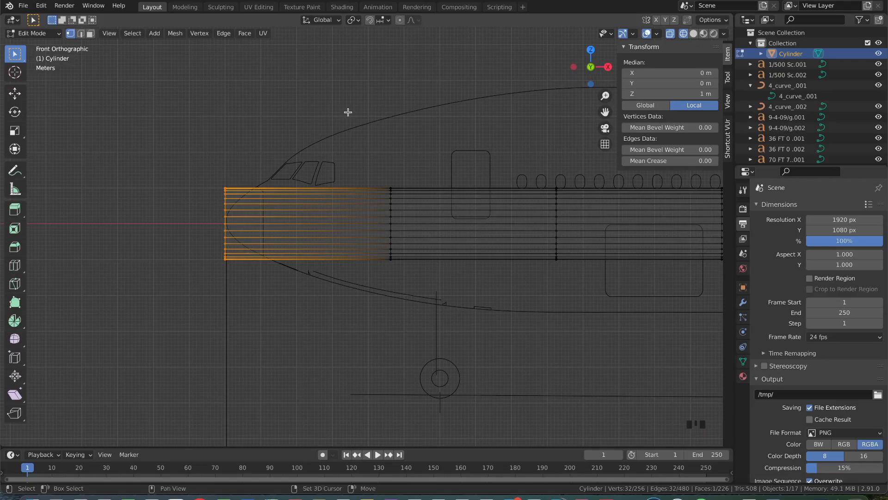
scroll(348, 112, up, 5)
shift+scroll(359, 112, left, 5)
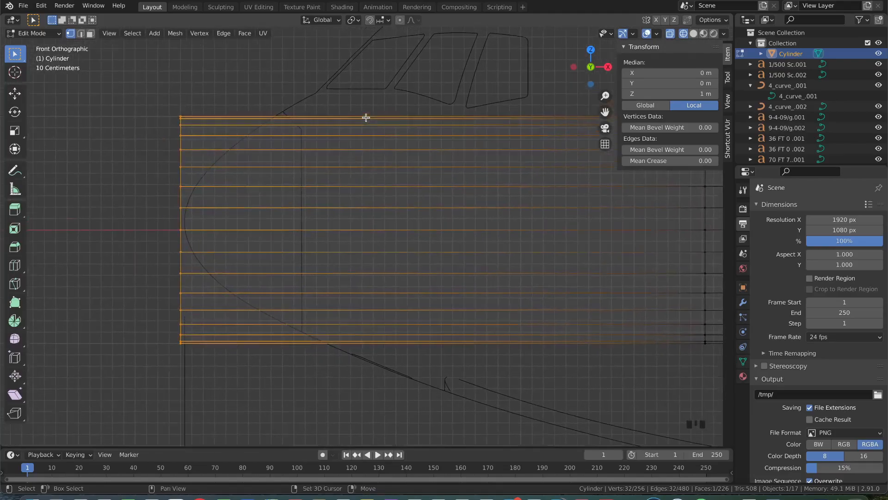
drag(606, 112, 633, 132)
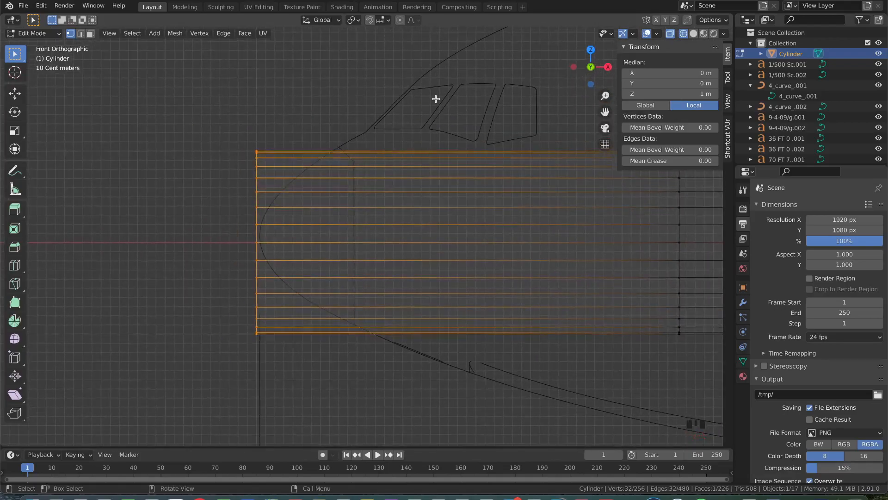
key(g)
key(x)
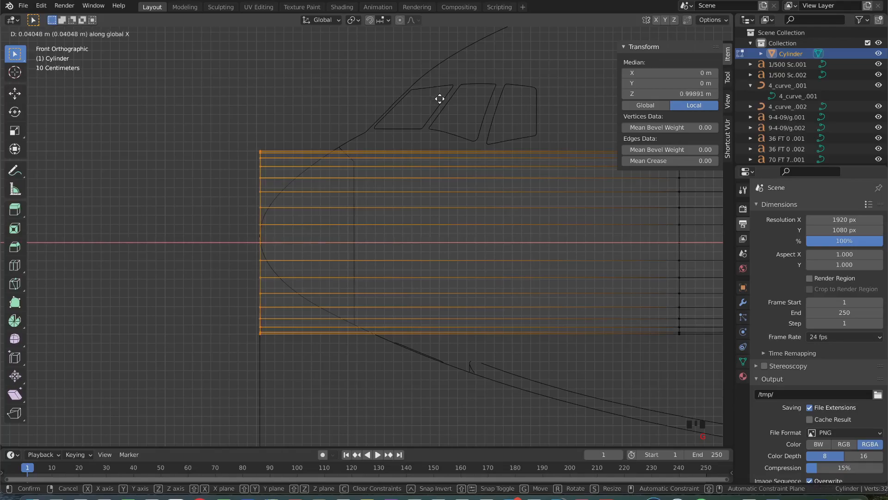
click(439, 99)
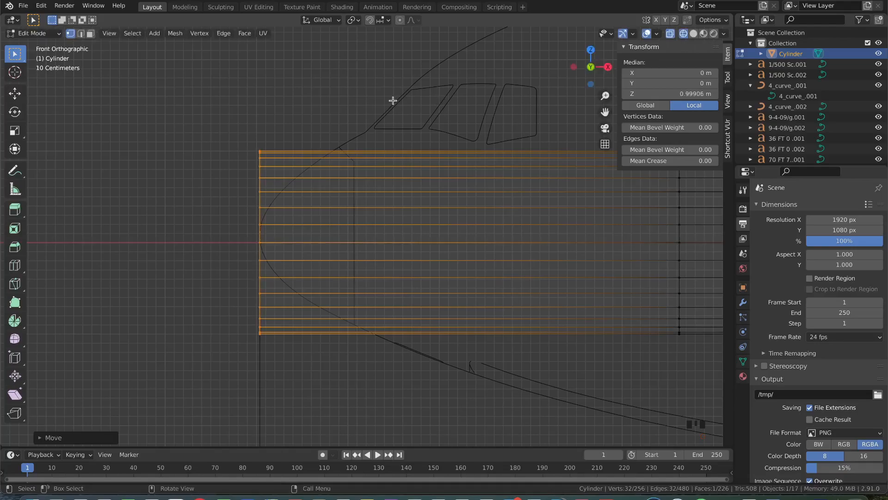
Scale the cylinder's nose-end ring along Z to about 0.039, narrowing it to the blueprint's nose tip
key(s)
key(z)
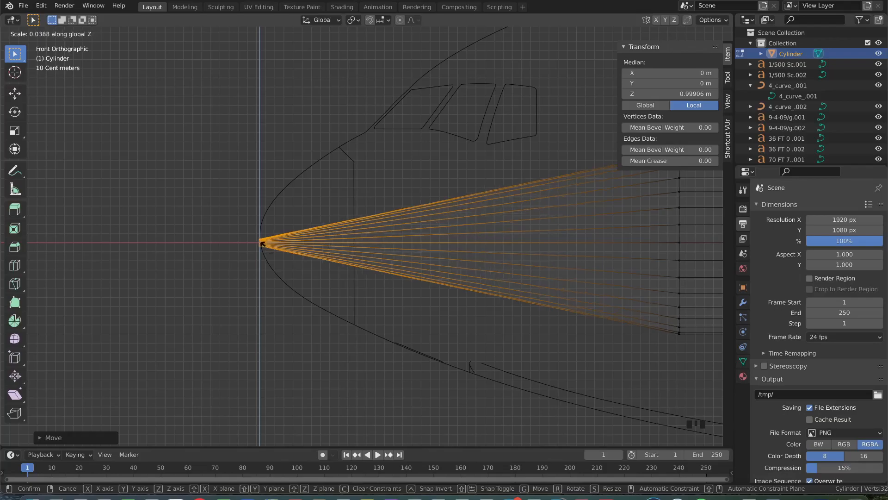
click(262, 244)
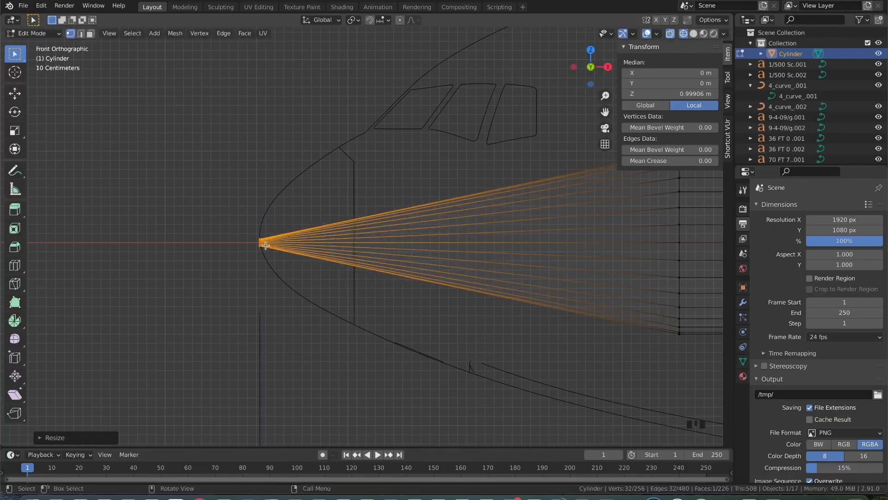
Raise the narrowed nose-end ring along global Z to local X about 0.059 m, centring it on the blueprint's nose curve
scroll(266, 246, up, 6)
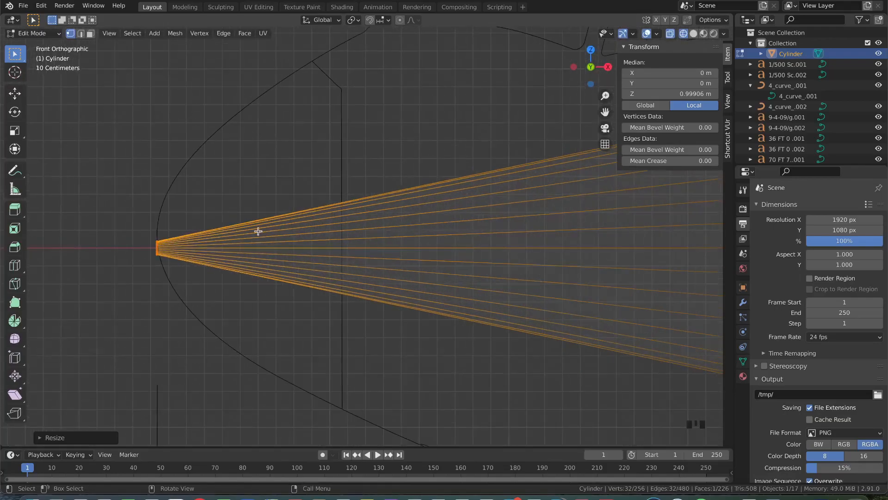
shift+scroll(266, 231, left, 8)
scroll(266, 231, up, 4)
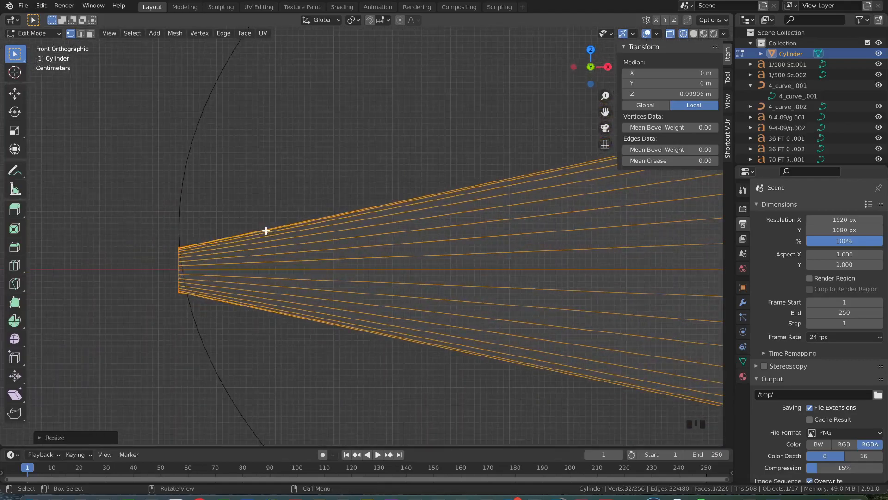
shift+scroll(271, 228, left, 5)
scroll(271, 230, up, 5)
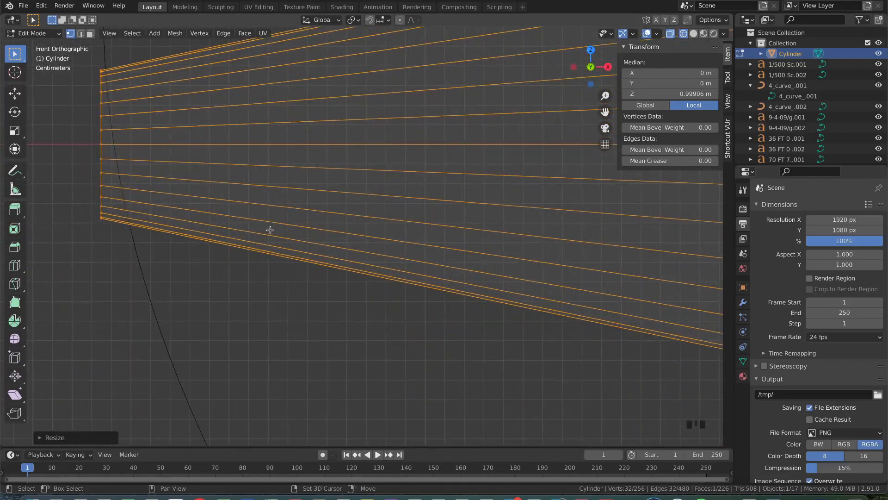
shift+scroll(271, 230, up, 5)
scroll(270, 230, up, 3)
shift+scroll(270, 227, left, 4)
scroll(269, 229, down, 2)
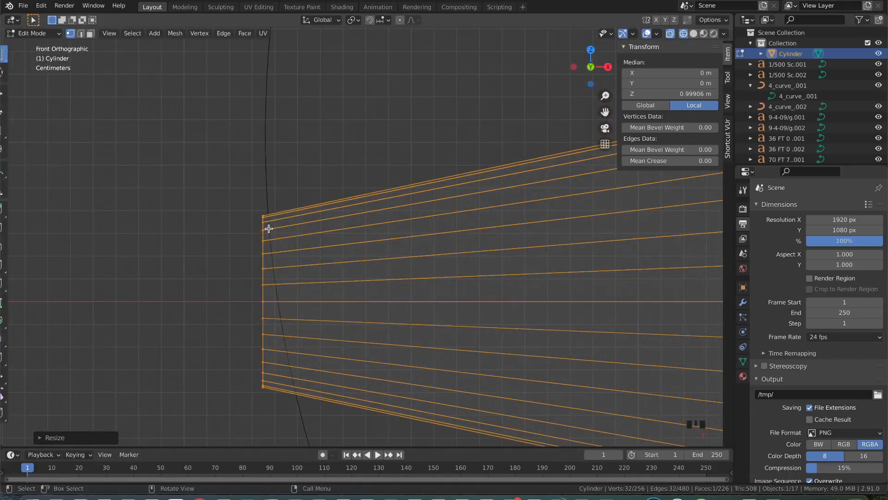
key(t)
key(g)
key(z)
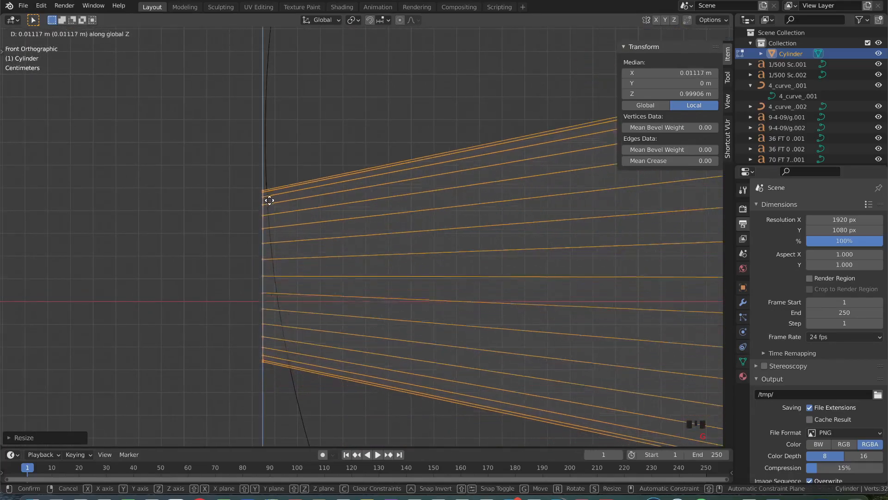
click(258, 92)
Nudge the nose-end ring up along global Z to local X about 0.068 m
scroll(256, 94, down, 10)
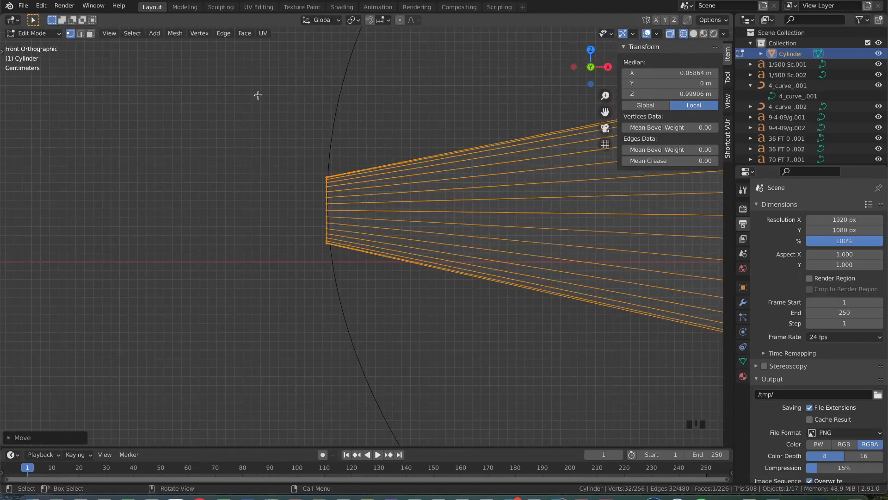
middle_drag(254, 98, 255, 97)
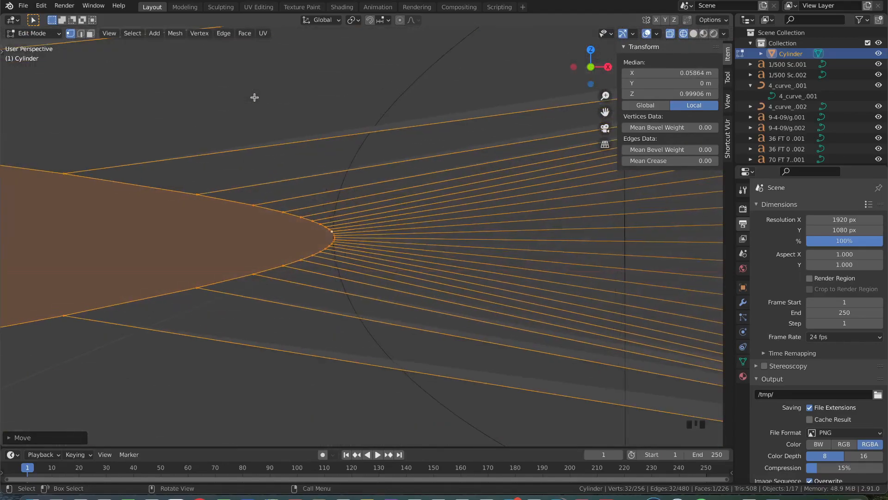
click(591, 67)
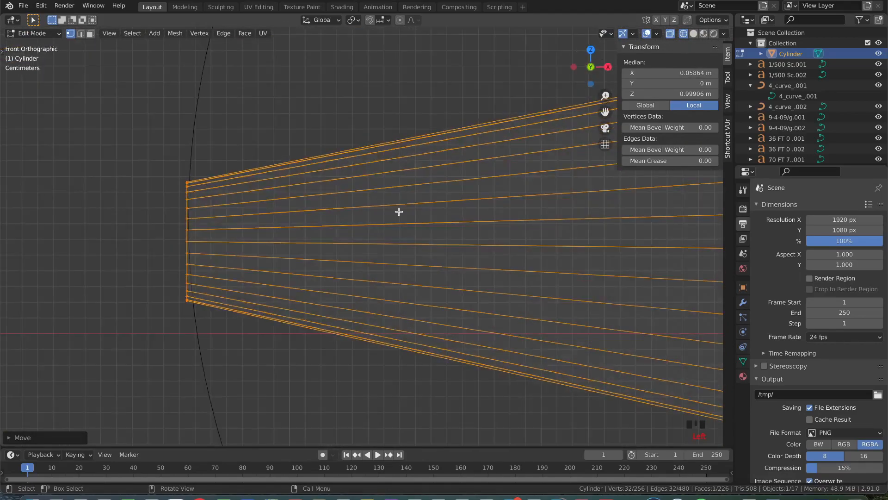
key(z)
key(g)
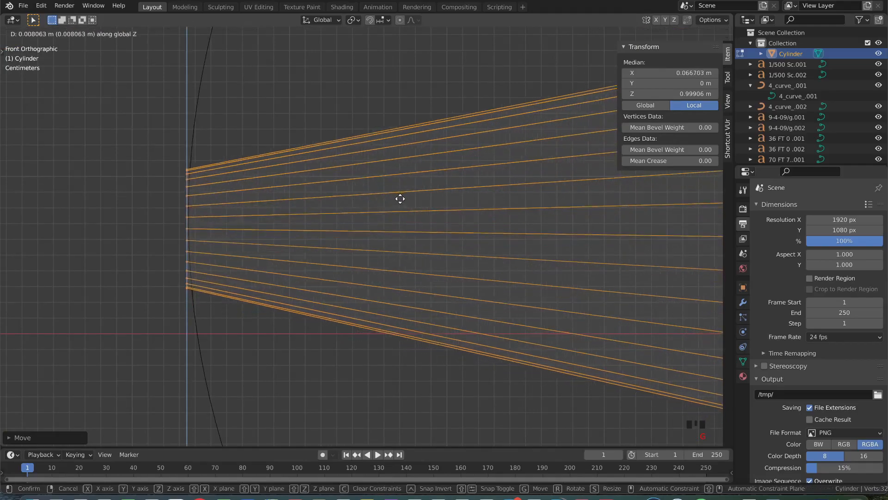
click(400, 197)
Flatten the nose-end ring along Z with two successive scalings until its height is almost a single point
key(s)
key(z)
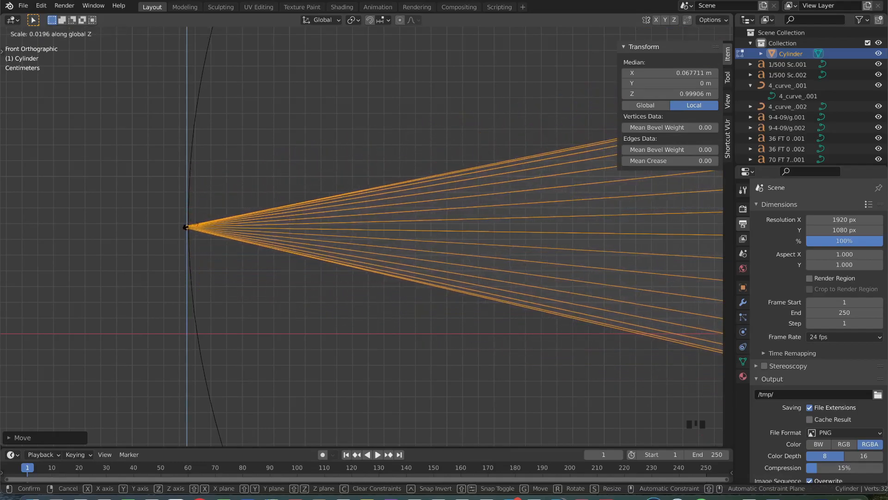
click(190, 225)
scroll(304, 219, up, 2)
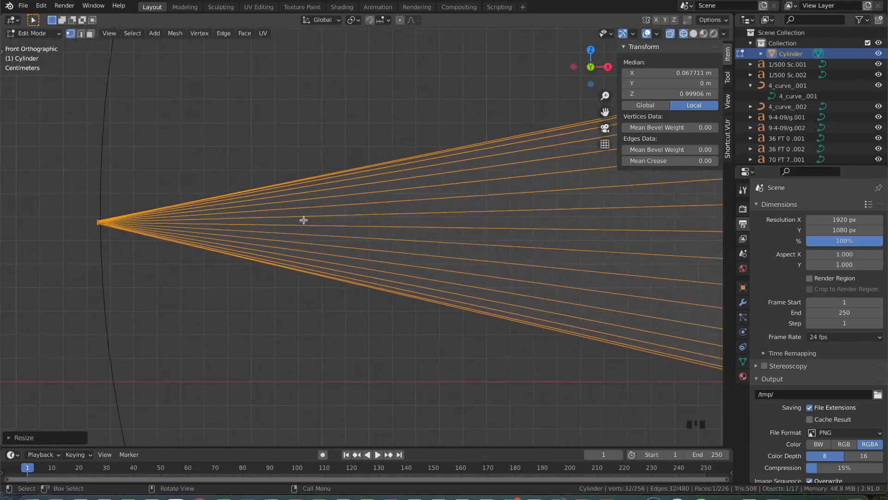
middle_drag(313, 220, 314, 221)
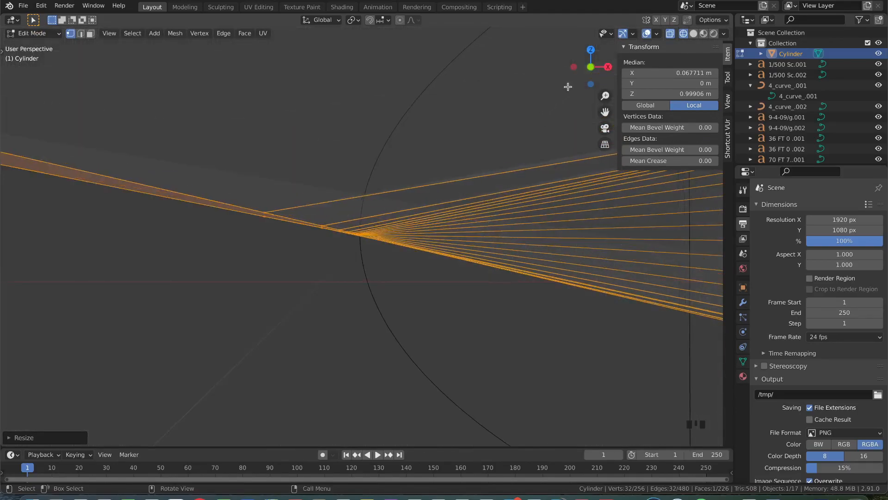
click(591, 67)
key(s)
key(z)
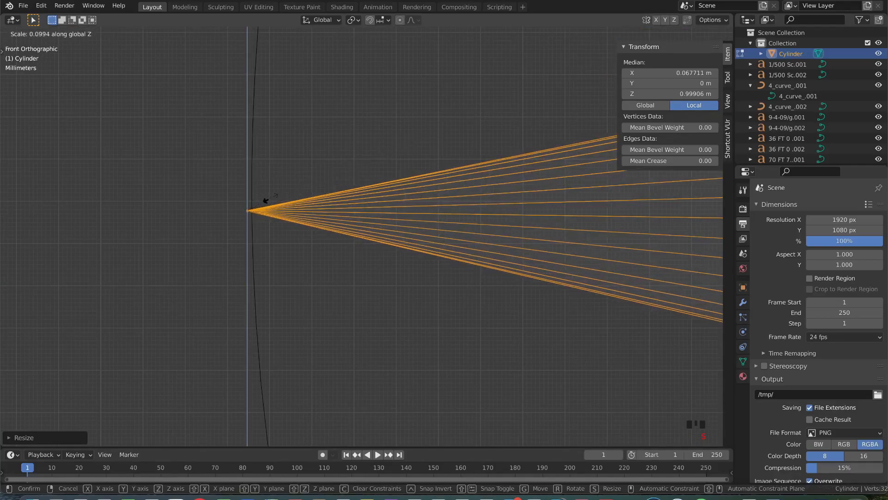
click(249, 212)
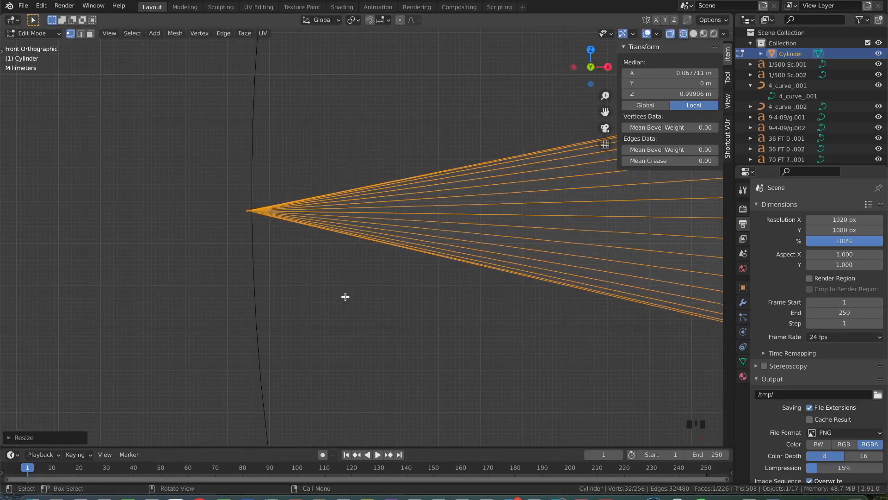
Add a single centred loop cut midway between the nose tip and the next ring of the cylinder
scroll(290, 169, right, 5)
scroll(291, 170, left, 10)
scroll(290, 170, down, 5)
click(598, 75)
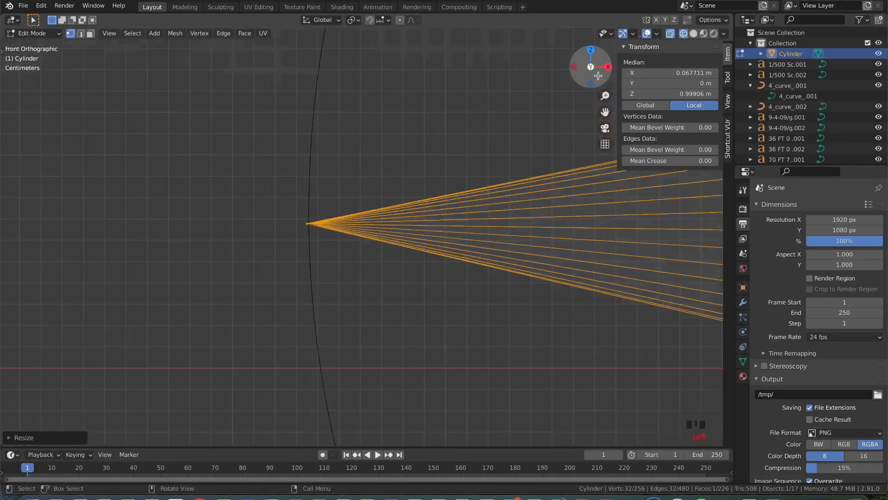
scroll(430, 158, down, 3)
shift+scroll(420, 158, right, 5)
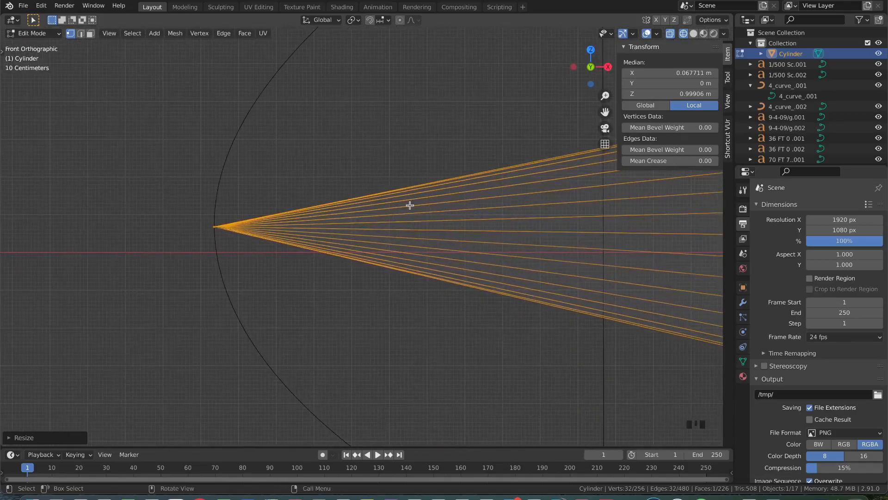
scroll(410, 206, down, 2)
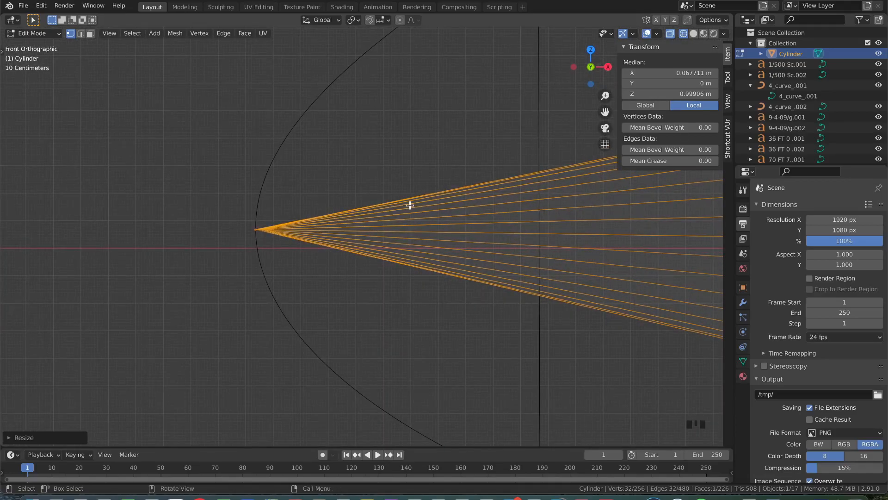
key(ctrl+r)
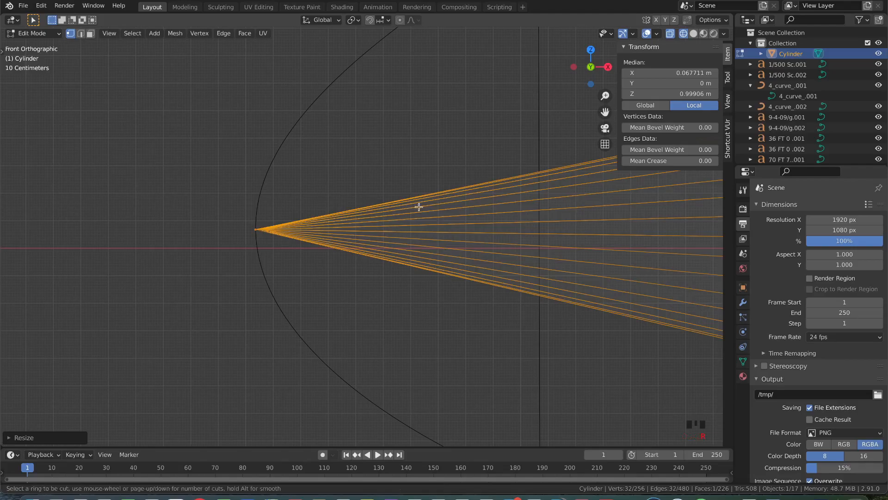
scroll(460, 212, down, 3)
shift+scroll(460, 212, right, 5)
scroll(459, 213, down, 2)
click(466, 214)
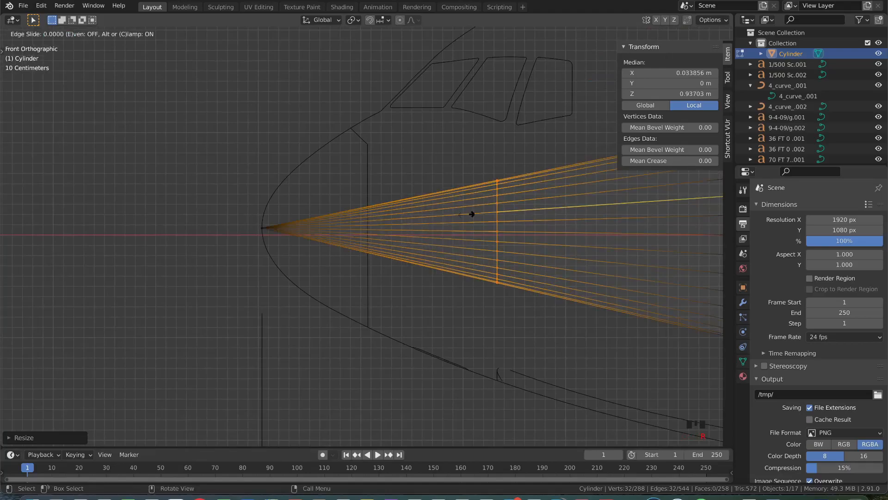
click(472, 214)
Enlarge the new ring along Z and raise it to local X about 0.271 m, approaching the fuselage outline at the cockpit windows
ctrl+scroll(467, 214, right, 5)
key(s)
key(z)
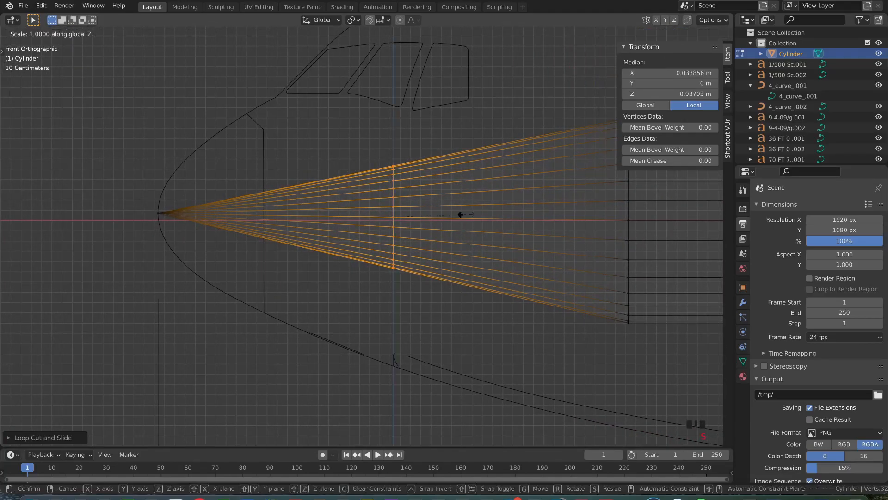
click(603, 253)
shift+scroll(603, 253, up, 5)
key(g)
key(z)
click(600, 233)
key(s)
key(z)
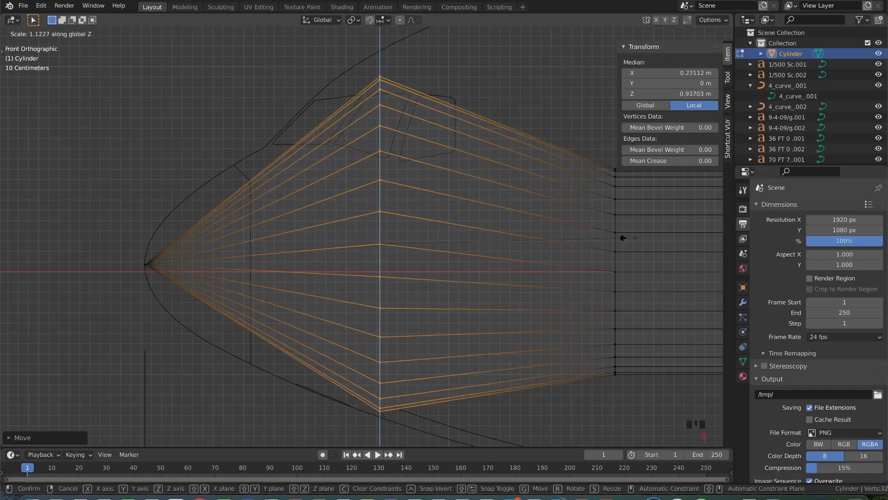
click(635, 238)
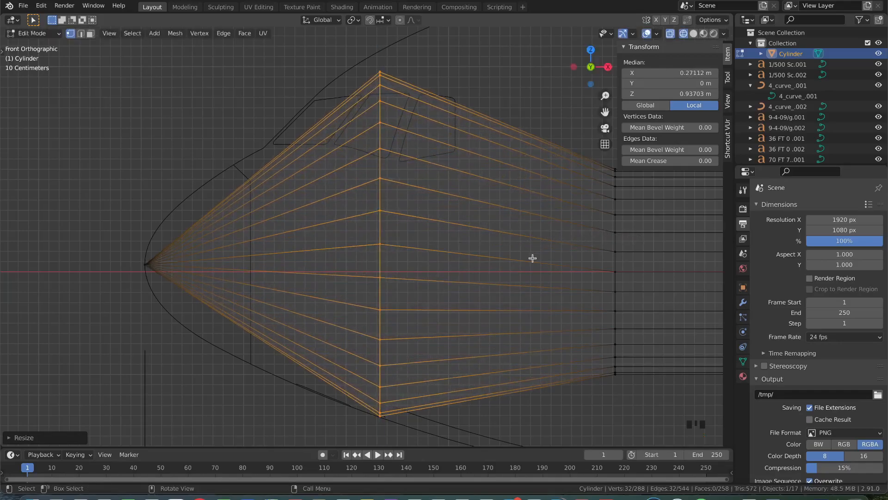
Fine-tune the cockpit-area ring by raising it to local X about 0.364 m and scaling it along Z to meet the outline
key(g)
key(z)
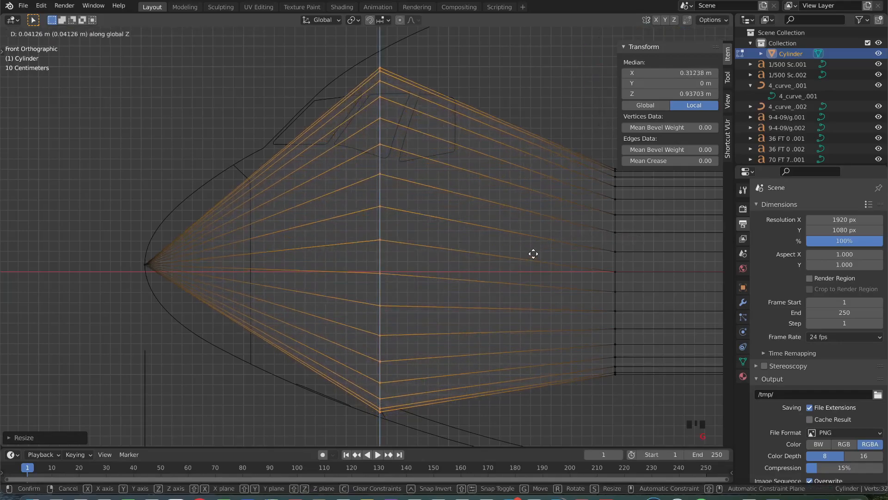
click(533, 250)
key(s)
key(z)
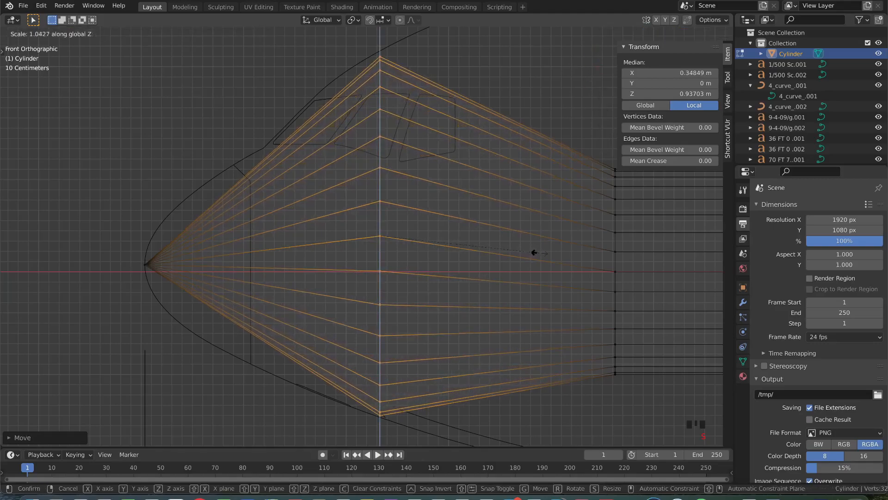
click(540, 254)
key(g)
key(z)
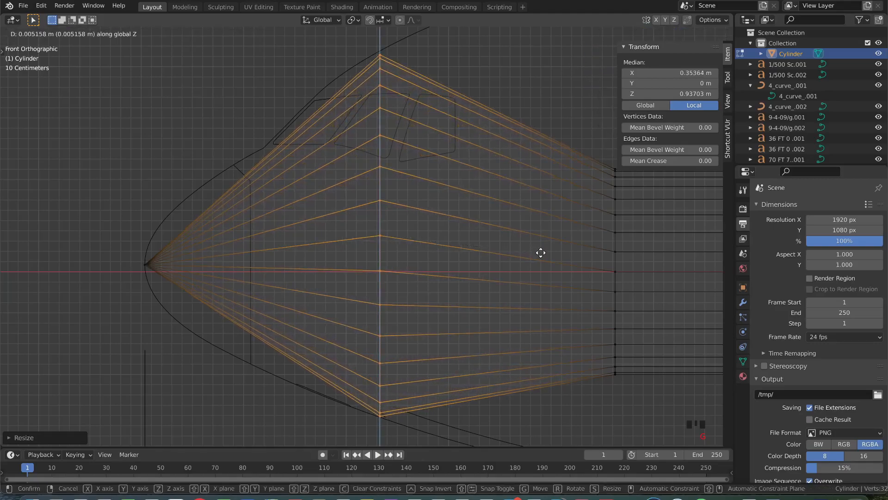
click(541, 252)
key(s)
key(z)
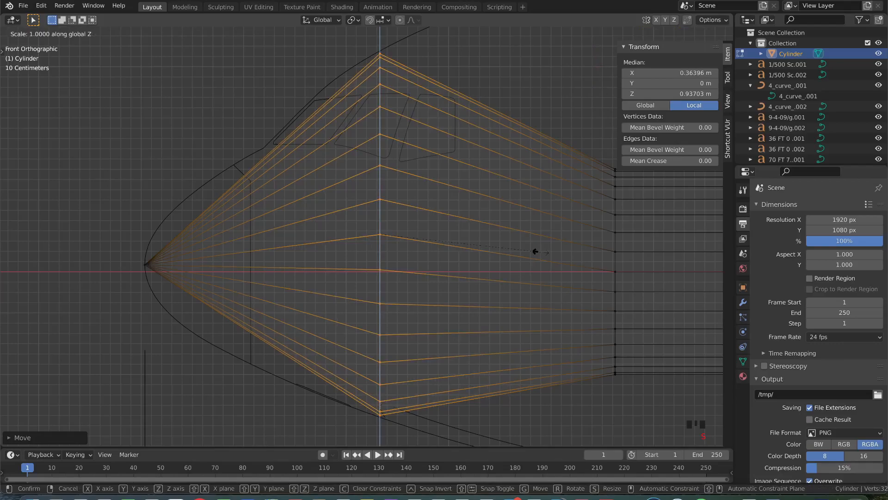
click(542, 253)
Add a single centred loop cut midway between the nose tip and the fitted cockpit-area ring
shift+middle_drag(427, 248, 537, 254)
key(ctrl+r)
click(333, 263)
click(337, 262)
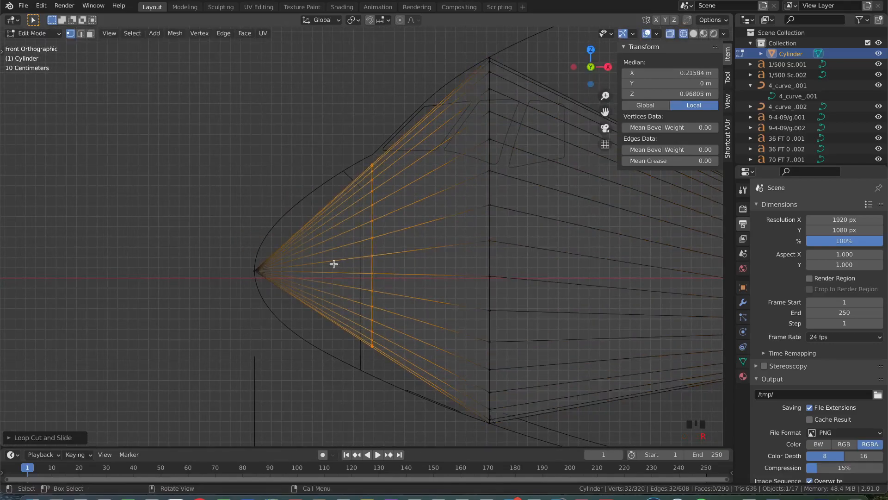
Lower the new ring along global Z to local X about 0.164 m and enlarge it along Z by about 1.11
key(g)
key(x)
click(557, 277)
key(s)
key(z)
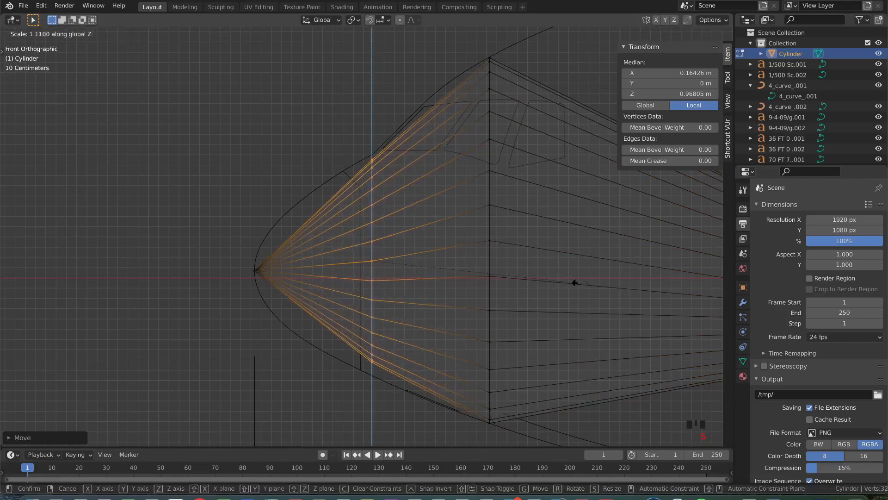
click(583, 283)
Lower the same ring to local X about 0.118 m and scale it slightly along Z to match the outline's upper and lower edges
key(g)
key(x)
key(z)
click(590, 289)
key(s)
key(z)
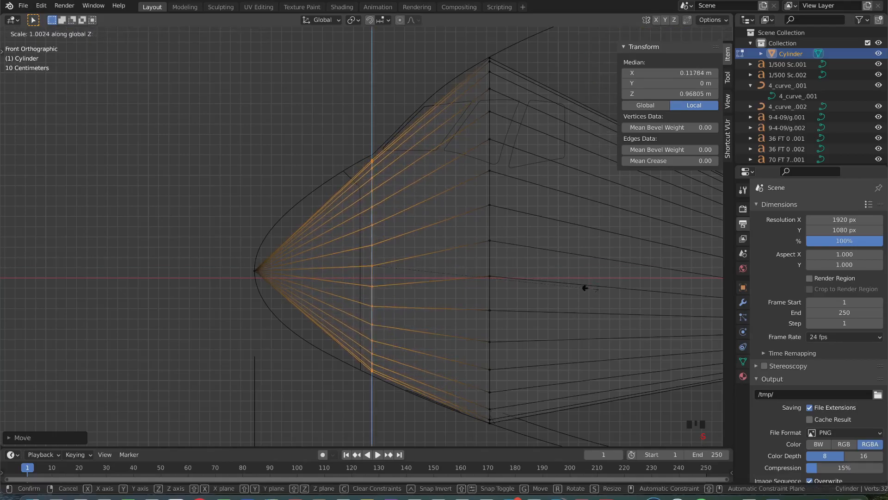
click(595, 292)
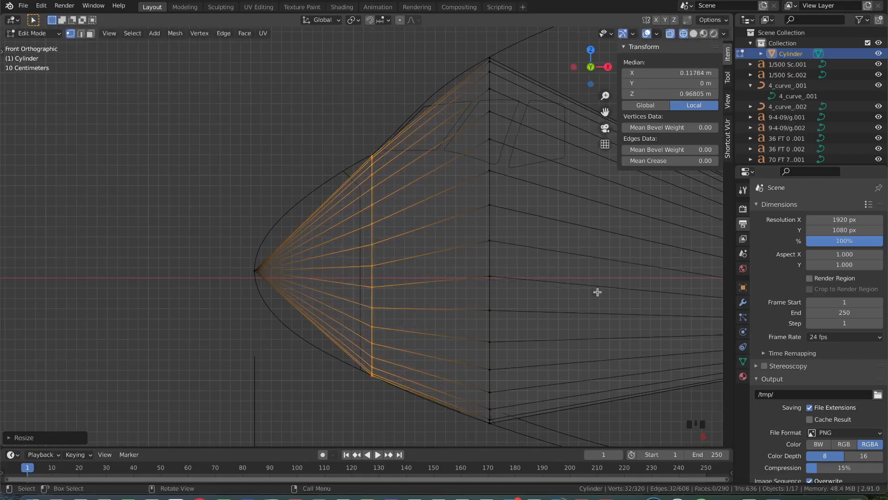
Add a centred loop cut between the nose tip and the foremost ring, and enlarge it along Z to meet the outline
shift+scroll(443, 275, left, 3)
scroll(444, 275, up, 2)
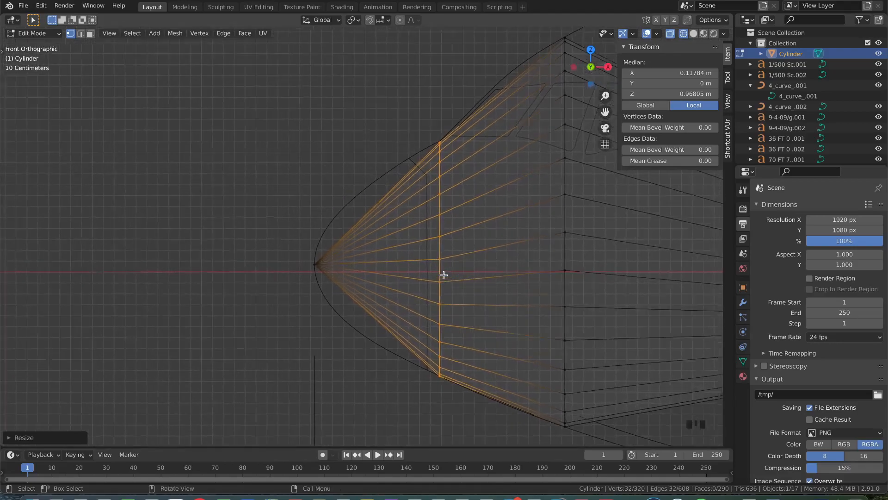
key(ctrl+r)
click(345, 253)
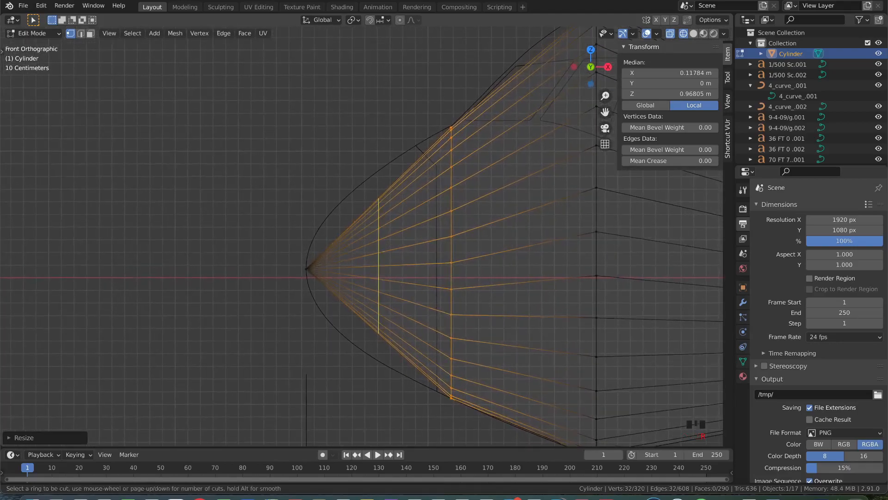
right_click(439, 256)
key(s)
key(z)
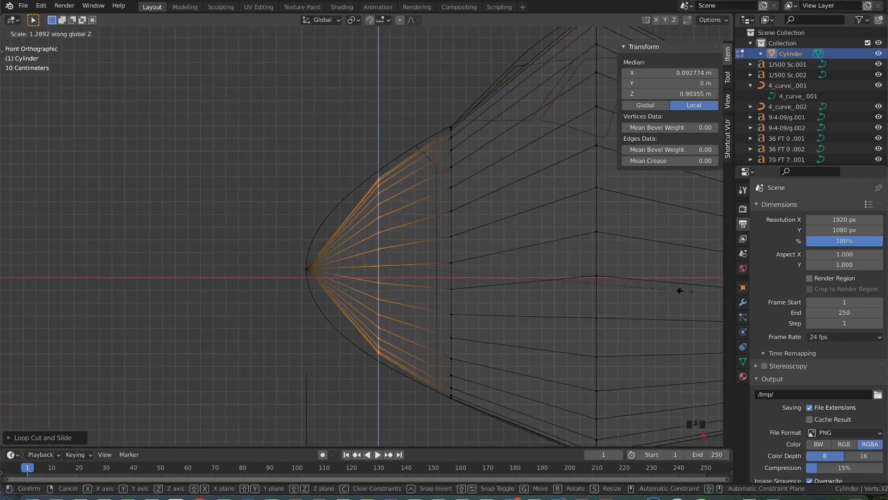
click(706, 291)
Add another centred loop cut between the tip and the new foremost ring, scaling it along Z by about 1.42
key(ctrl+z)
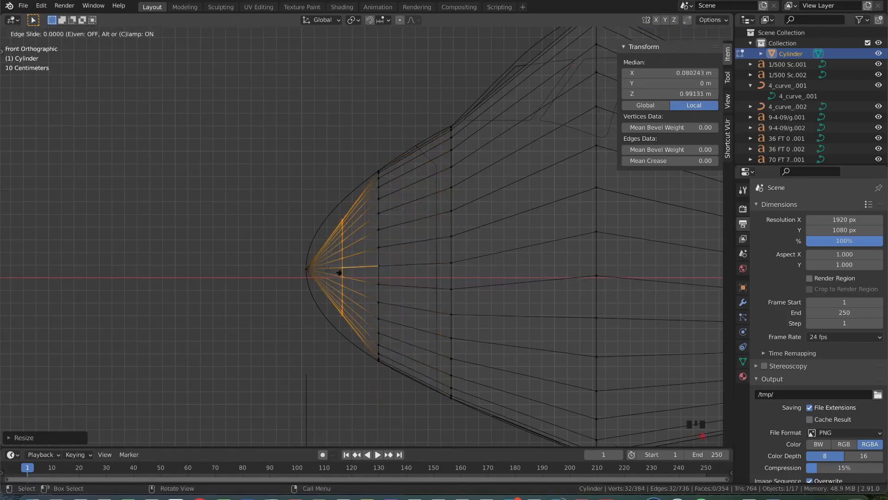
key(s)
key(z)
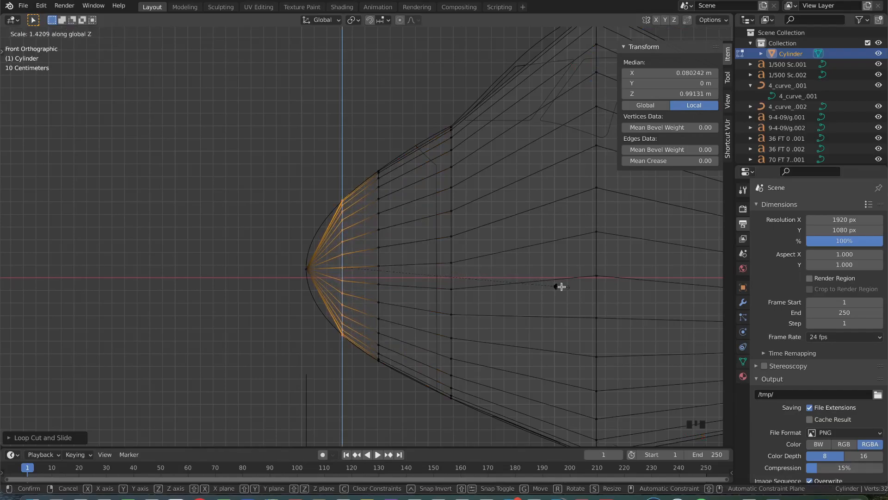
click(562, 287)
Add a loop cut ahead of the foremost ring, slide it towards the tip to local X about 0.072 m, and scale it along Z
key(ctrl+r)
click(312, 265)
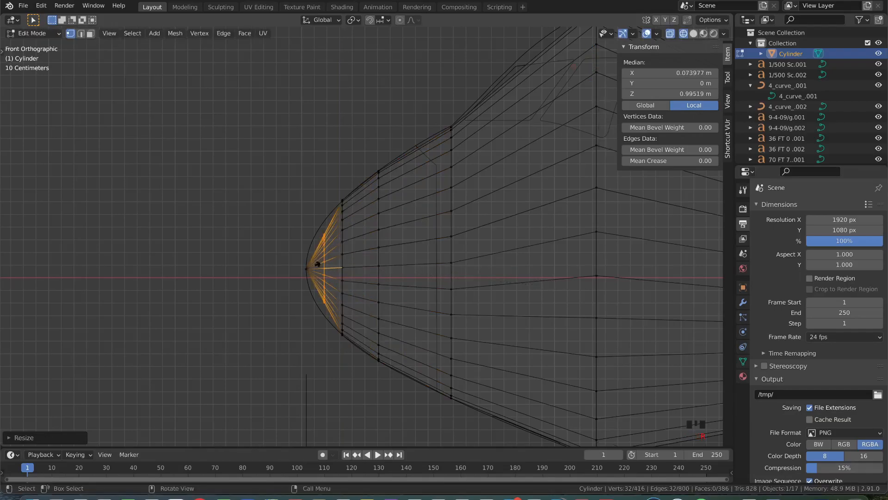
click(465, 266)
key(s)
key(z)
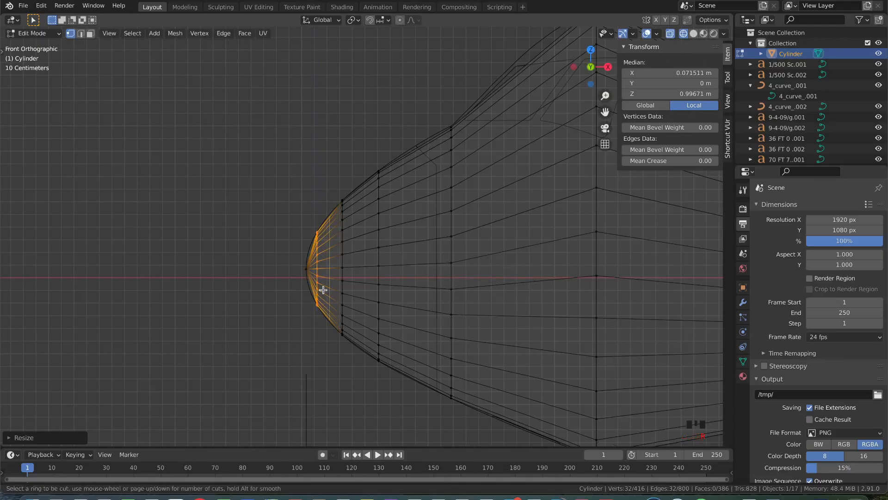
Add a centred loop cut between the two foremost rings and enlarge it along Z by about 1.02
key(Escape)
key(s)
key(z)
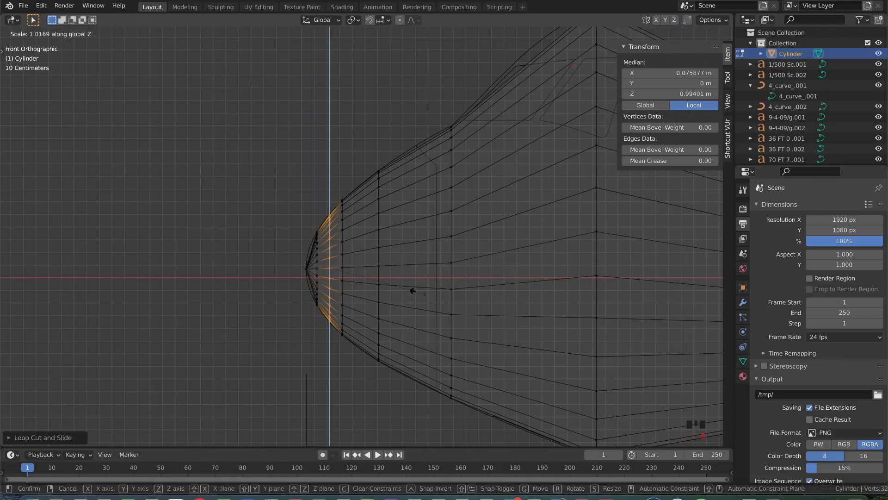
click(418, 292)
Add a loop cut between the very tip and the foremost ring, and enlarge it along Z by about 1.67
scroll(439, 290, left, 5)
scroll(438, 287, up, 3)
key(ctrl+r)
click(425, 288)
click(418, 288)
key(s)
key(z)
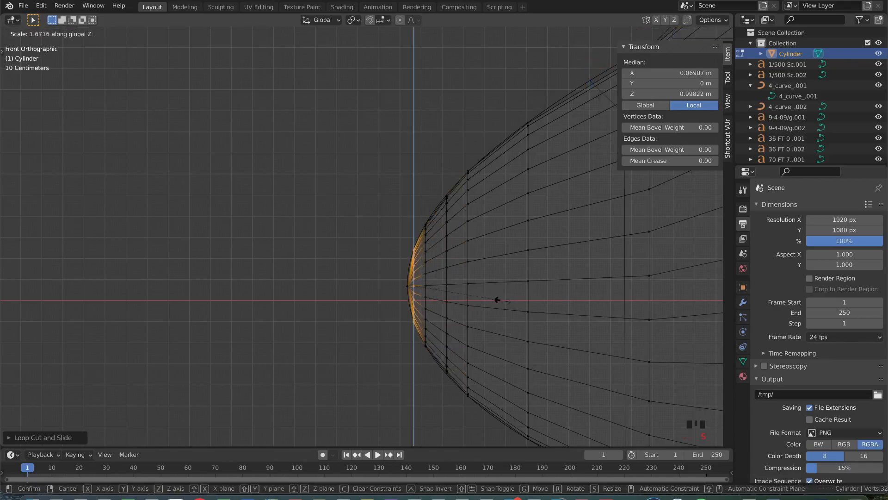
click(496, 300)
Add a centred loop cut between the fifth and sixth rings from the tip, raise it to local X about 0.112 m and scale it 1.007 along Z
scroll(499, 301, up, 2)
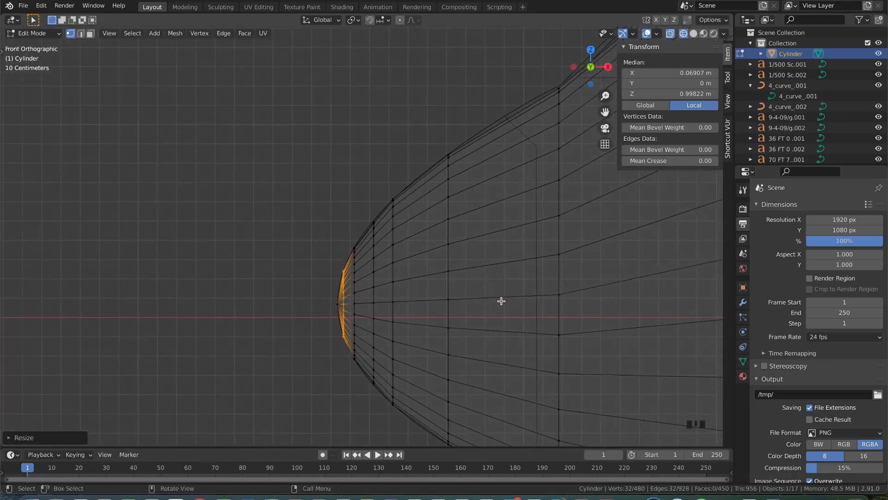
key(ctrl+r)
click(455, 194)
right_click(456, 193)
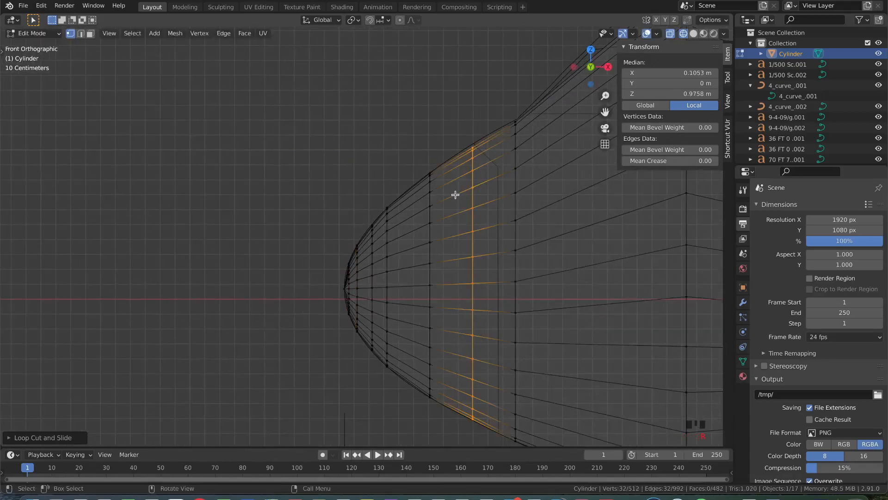
key(g)
key(z)
click(611, 256)
key(s)
key(z)
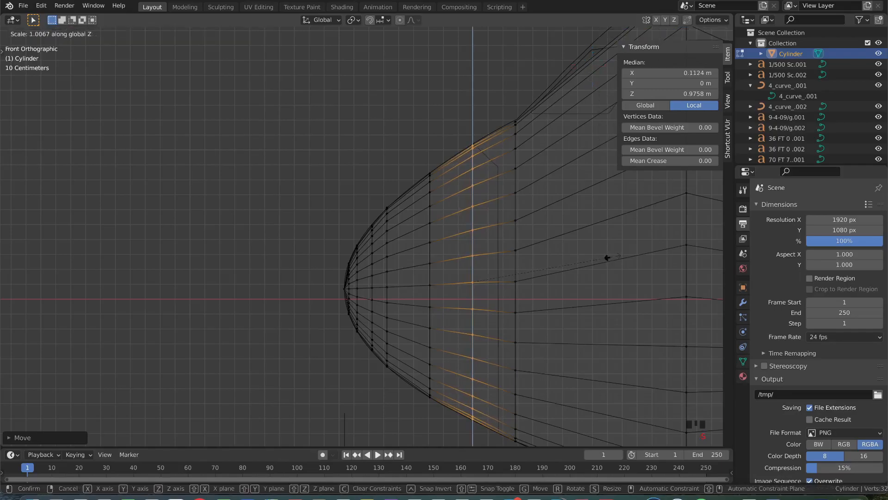
click(608, 257)
Select the seventh ring from the tip and raise it along global Z to local X about 0.121 m
key(Tab)
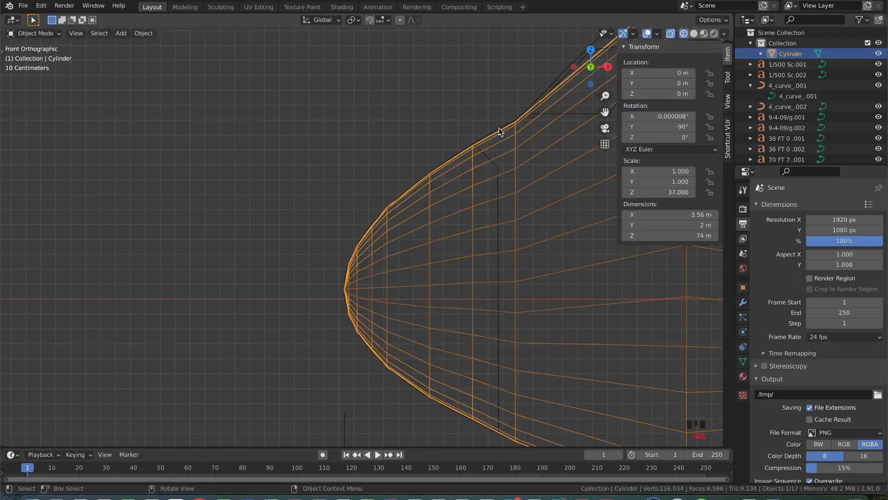
shift+middle_drag(473, 437, 437, 411)
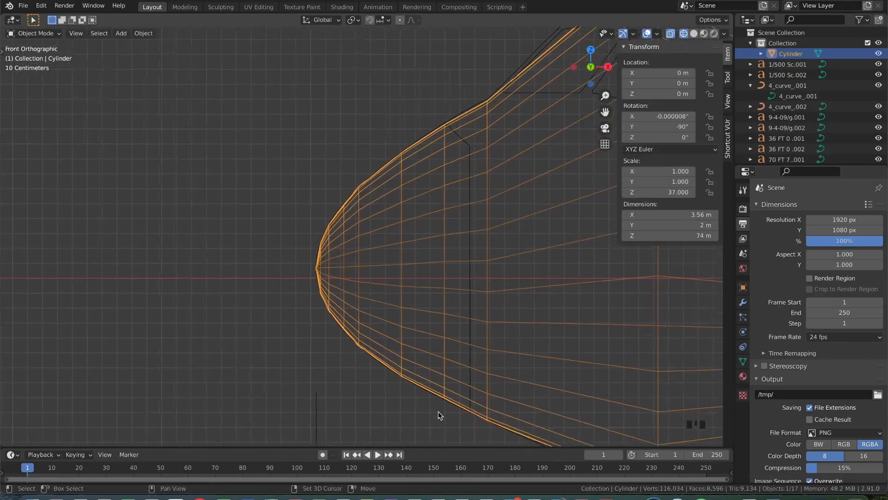
key(Tab)
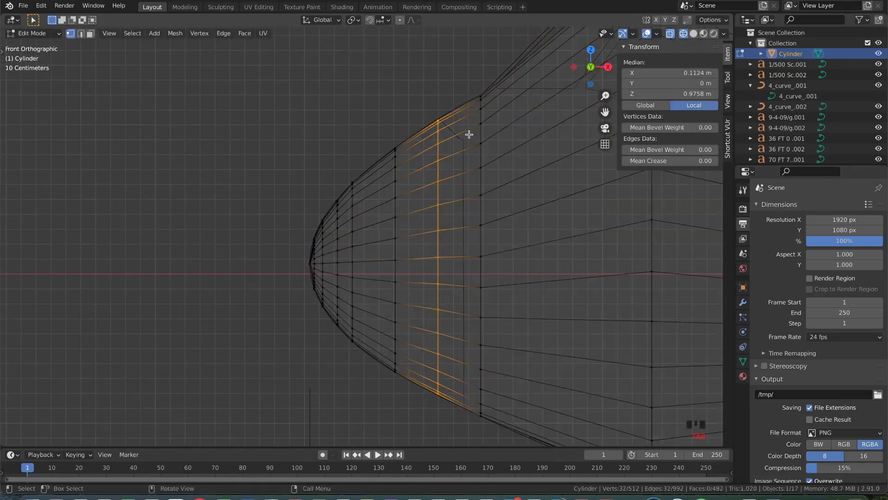
alt+click(480, 97)
key(g)
key(z)
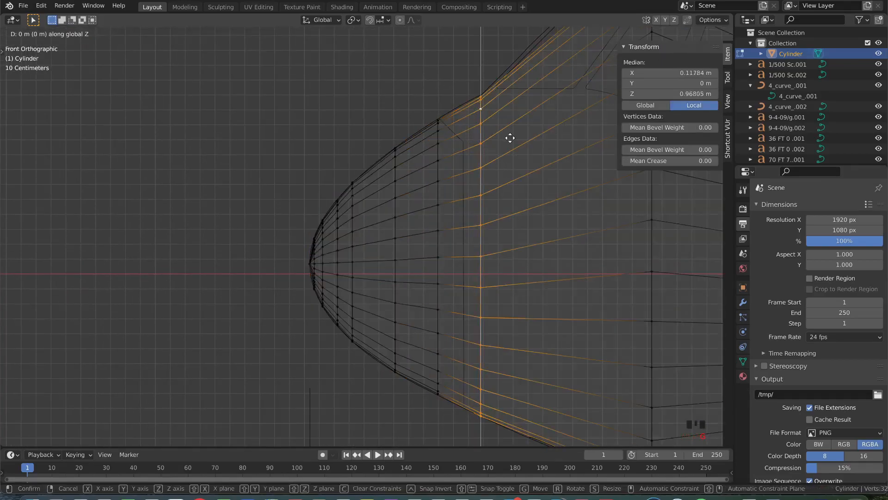
click(510, 137)
Examine how closely the nose rings follow the blueprint outline, especially around the tip and its lower edge
key(Tab)
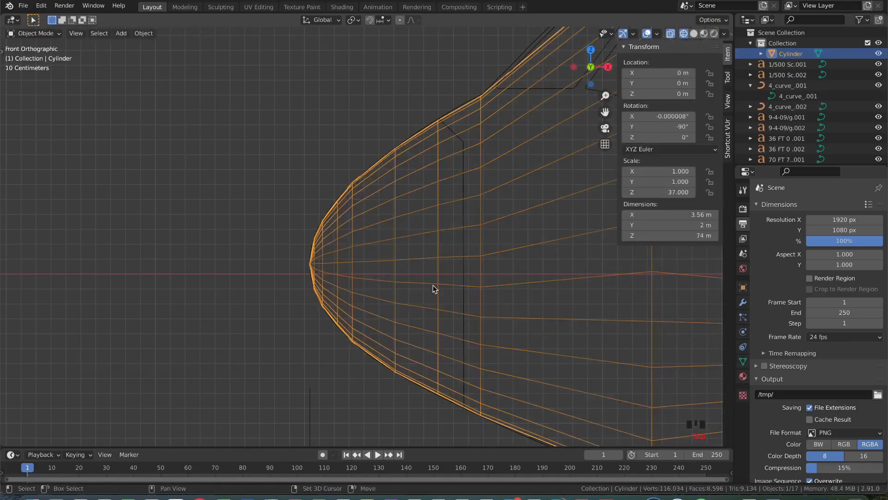
shift+middle_drag(435, 289, 435, 281)
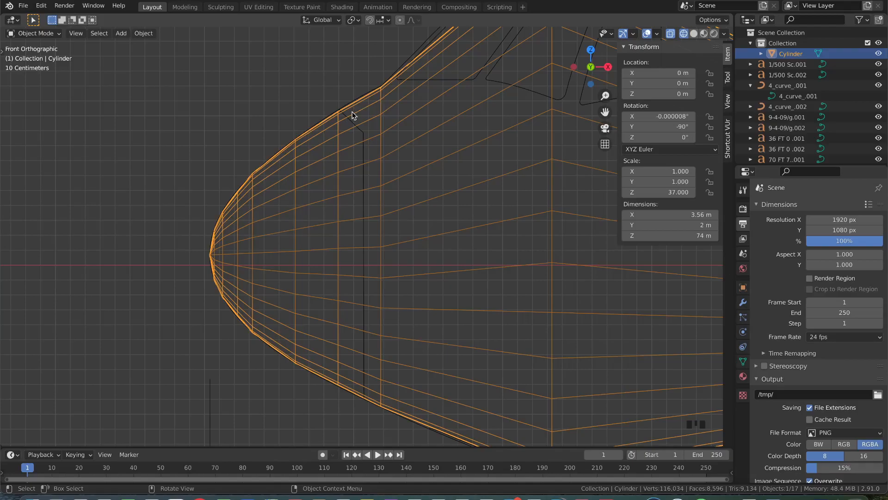
shift+middle_drag(351, 112, 365, 105)
key(Tab)
scroll(388, 106, up, 4)
scroll(388, 106, up, 2)
shift+scroll(391, 105, left, 5)
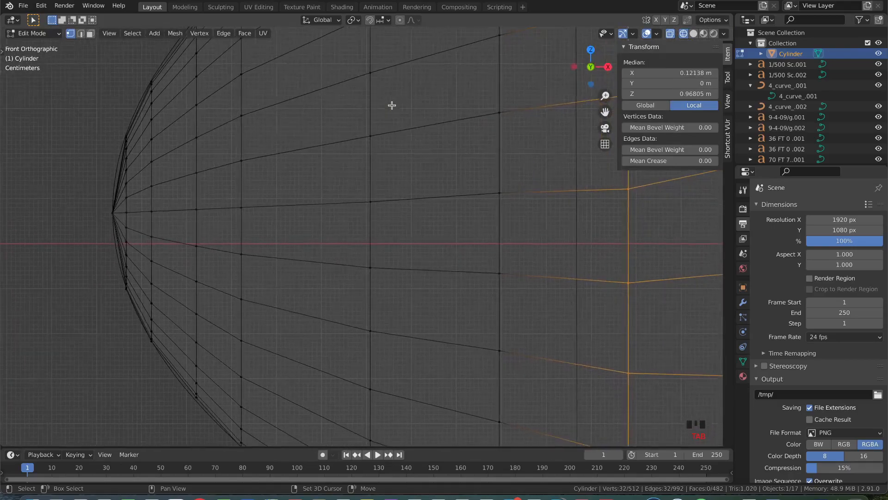
shift+scroll(392, 106, down, 5)
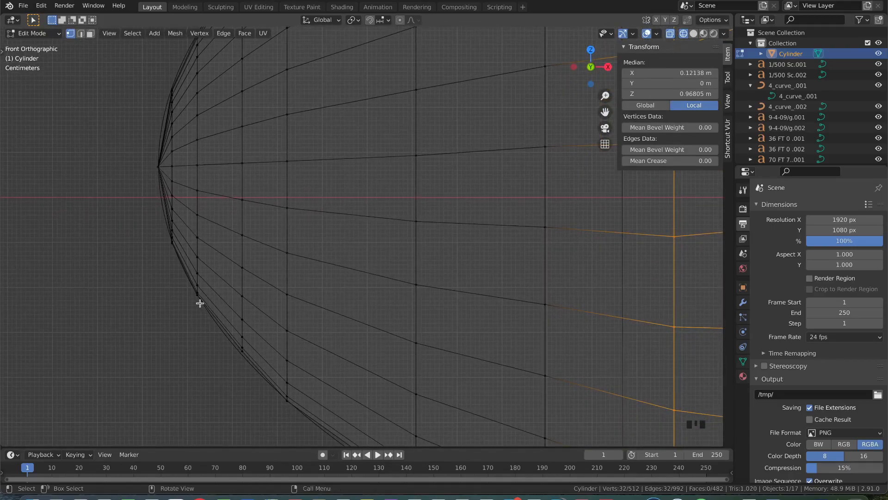
scroll(223, 258, down, 2)
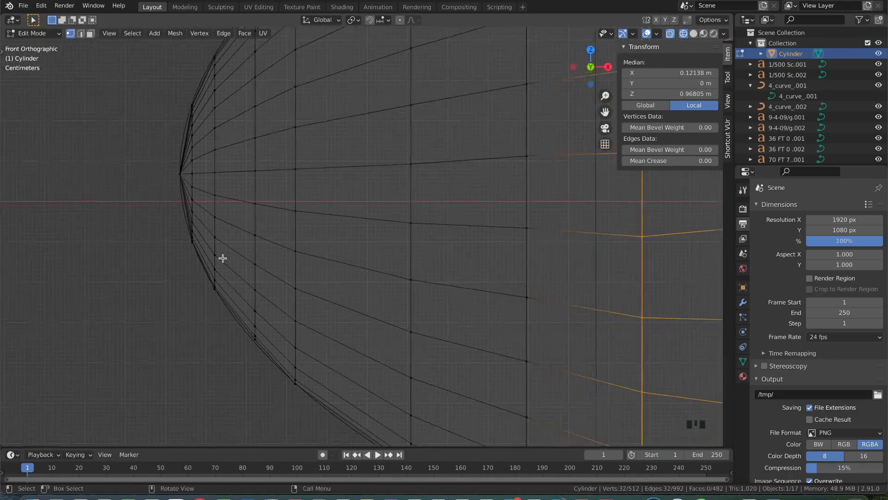
Add a centred loop cut between the second and third rings from the tip and enlarge it along Z by about 1.016
key(ctrl+r)
click(264, 116)
click(266, 113)
key(s)
key(z)
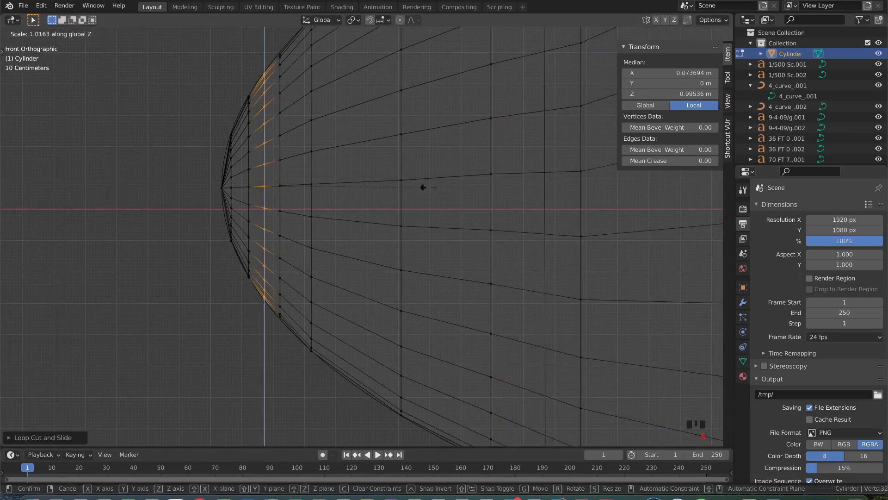
click(422, 188)
shift+middle_drag(428, 187, 414, 189)
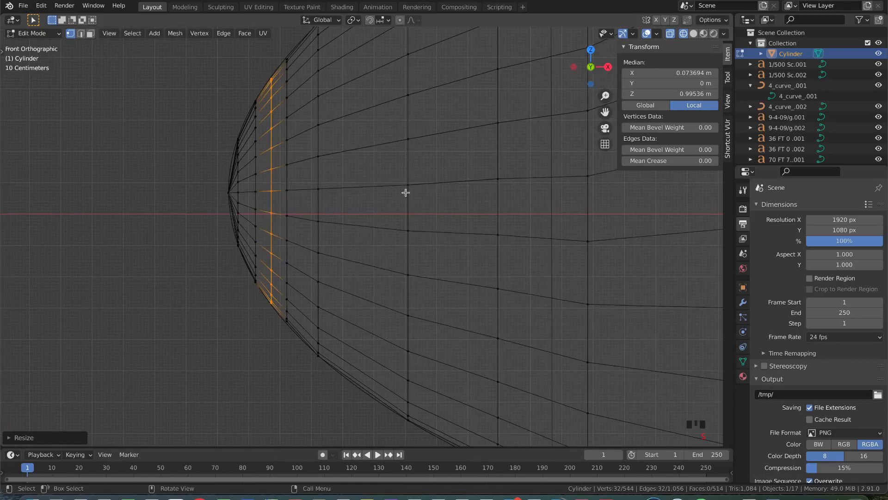
Add a centred loop cut between the fifth and sixth rings from the tip and enlarge it slightly along Z to meet the outline
shift+middle_drag(344, 242, 337, 242)
key(ctrl+r)
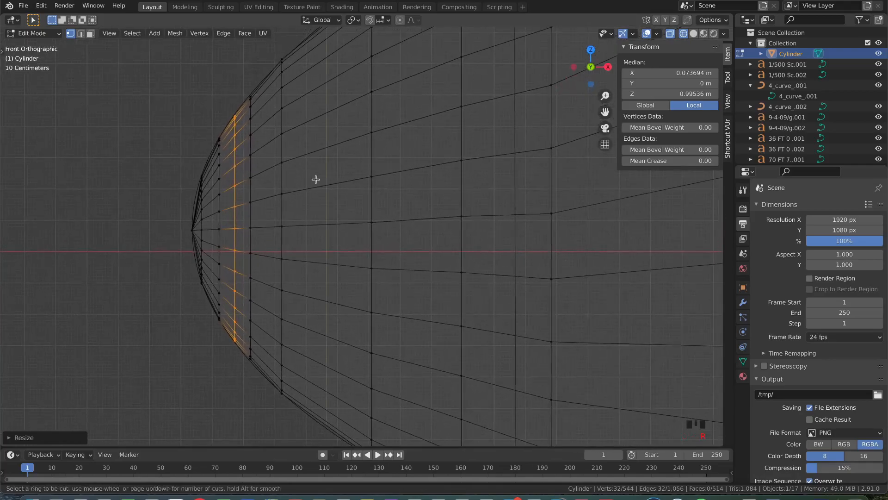
click(316, 179)
click(316, 179)
scroll(406, 237, down, 2)
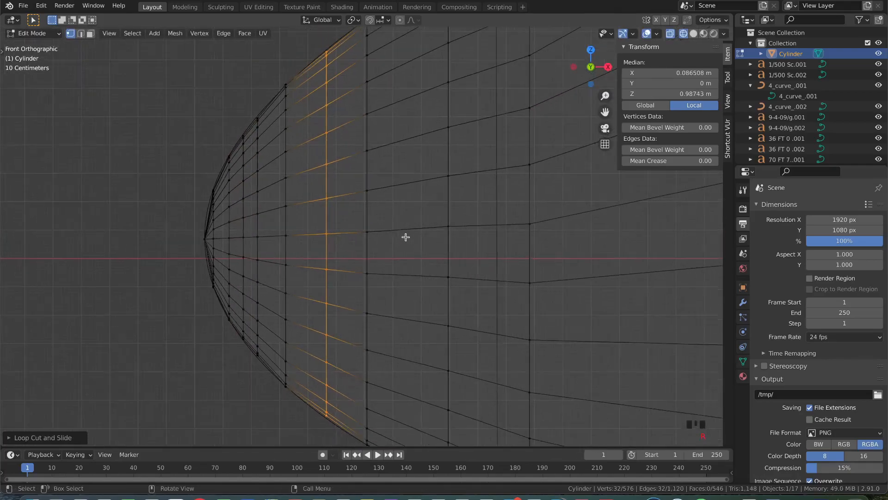
key(s)
key(z)
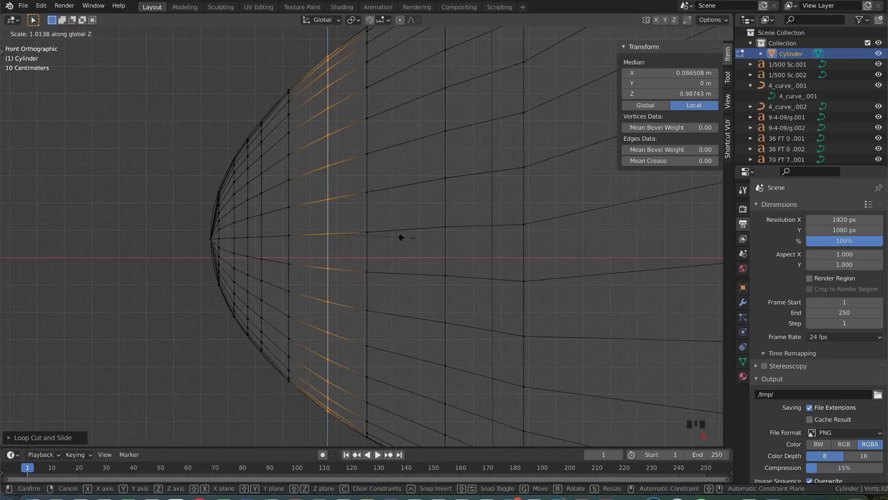
click(406, 237)
shift+scroll(406, 237, up, 2)
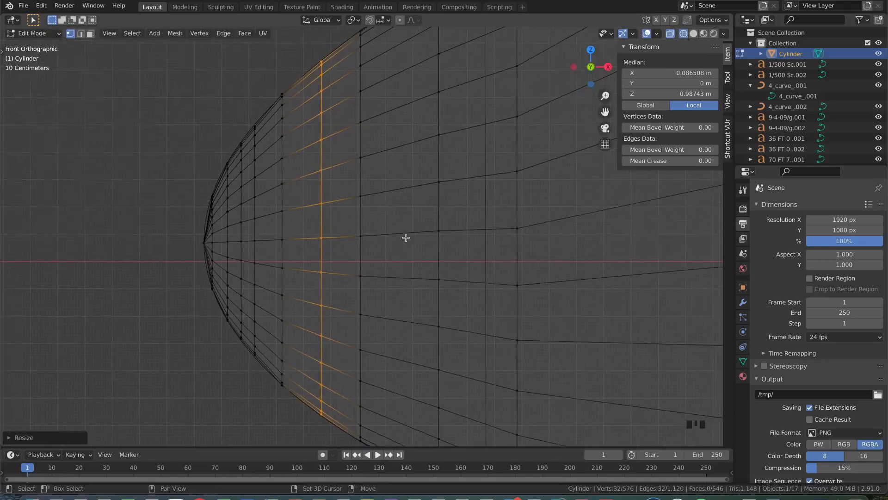
Select the eighth ring from the tip, enlarge it slightly along Z, and check the nose contour in Object Mode
shift+scroll(406, 237, up, 2)
scroll(406, 238, down, 1)
shift+scroll(406, 238, down, 3)
alt+click(368, 215)
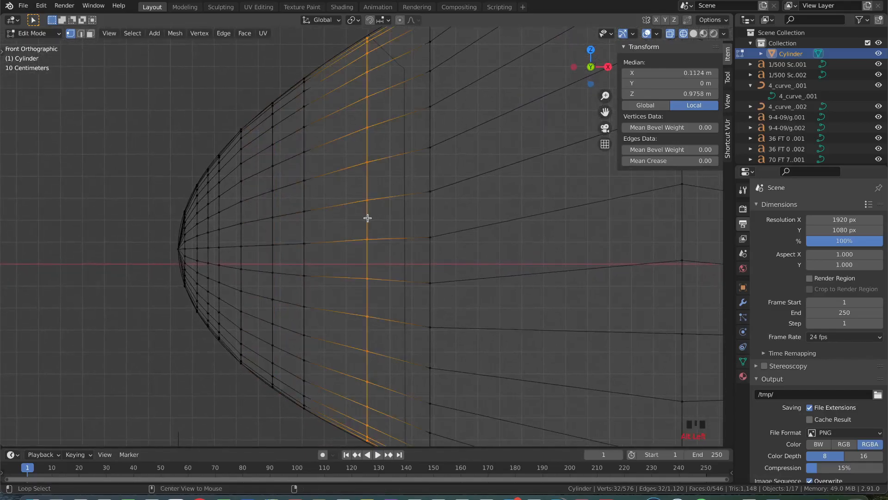
key(s)
key(z)
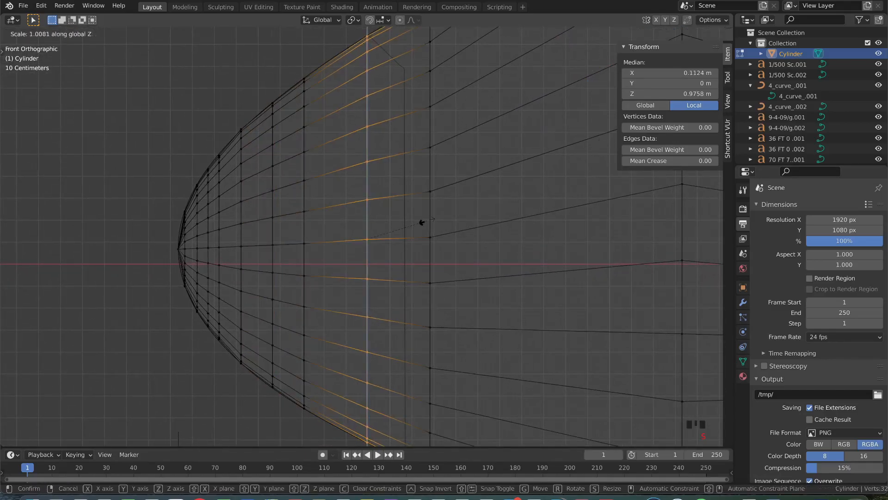
click(426, 221)
scroll(311, 147, down, 2)
key(Tab)
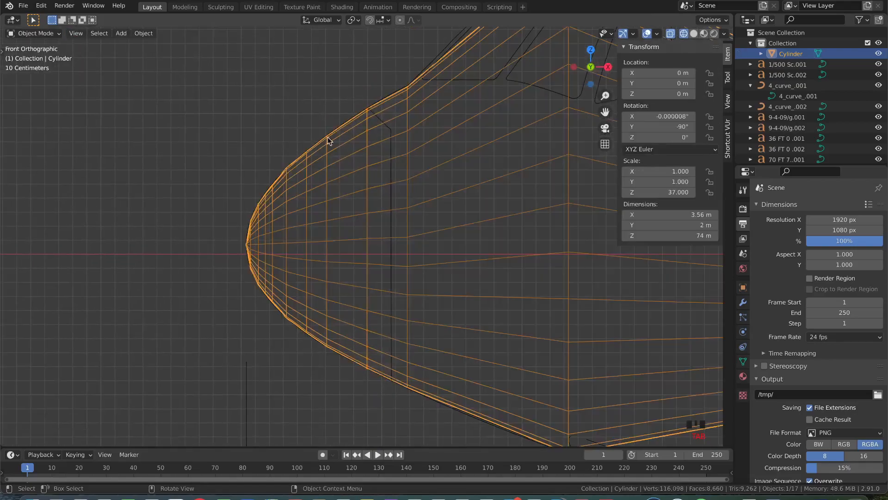
key(Tab)
key(Tab)
Add a centred loop cut between the rearmost fitted nose ring and the tall cockpit-area ring
shift+middle_drag(427, 242, 303, 236)
scroll(423, 242, down, 3)
key(Tab)
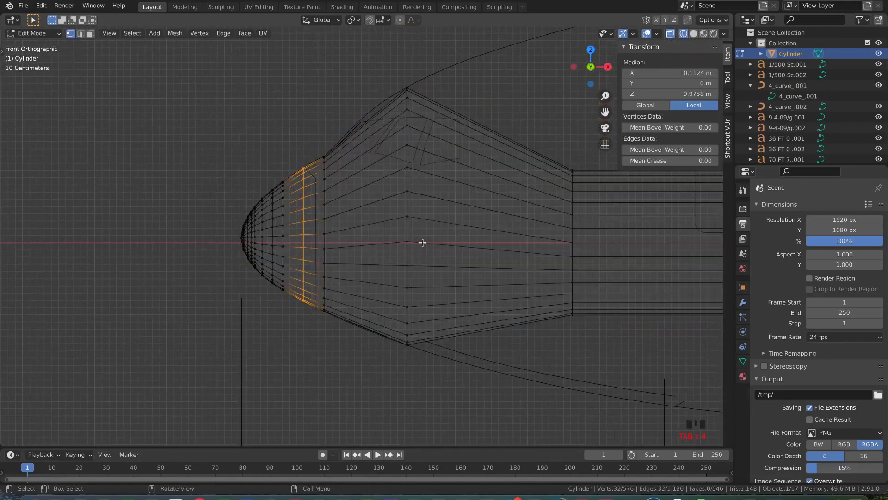
shift+scroll(459, 200, right, 3)
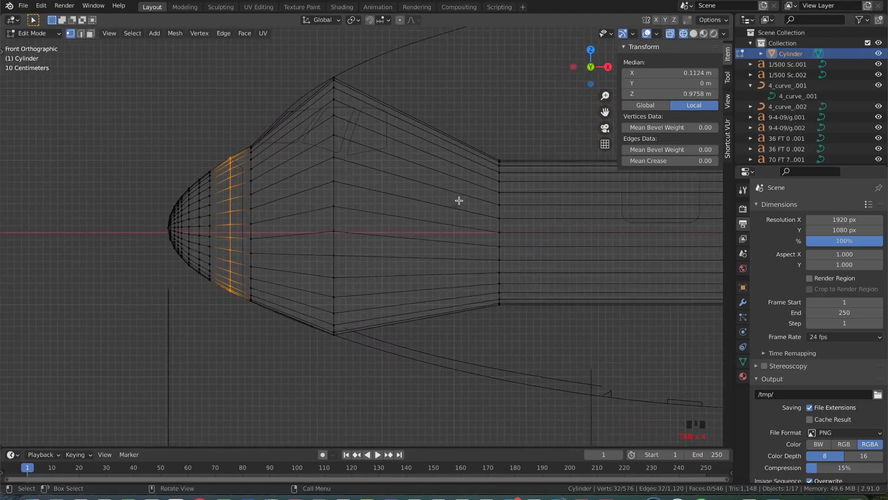
click(294, 139)
scroll(293, 139, up, 2)
shift+scroll(305, 141, left, 2)
key(ctrl+r)
click(306, 140)
right_click(307, 141)
Raise the new ring to local X about 0.273 m and scale it along Z to match the outline
key(g)
key(x)
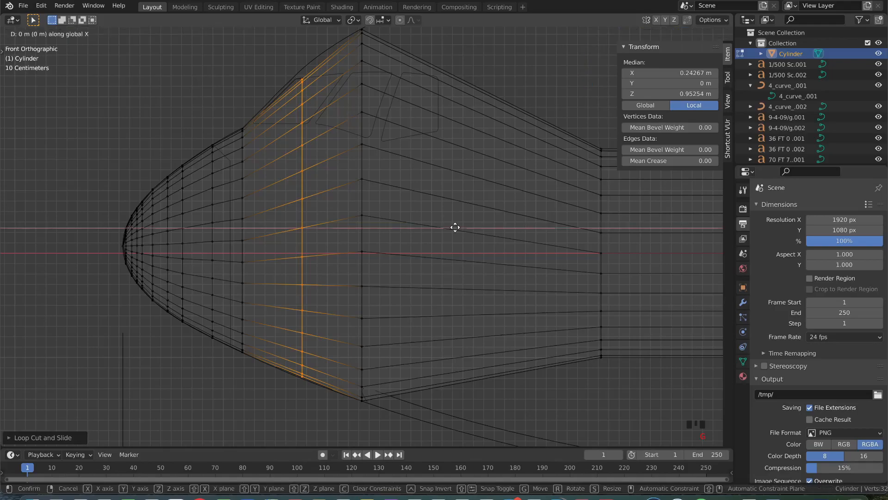
click(453, 225)
key(s)
key(z)
click(455, 228)
key(g)
key(z)
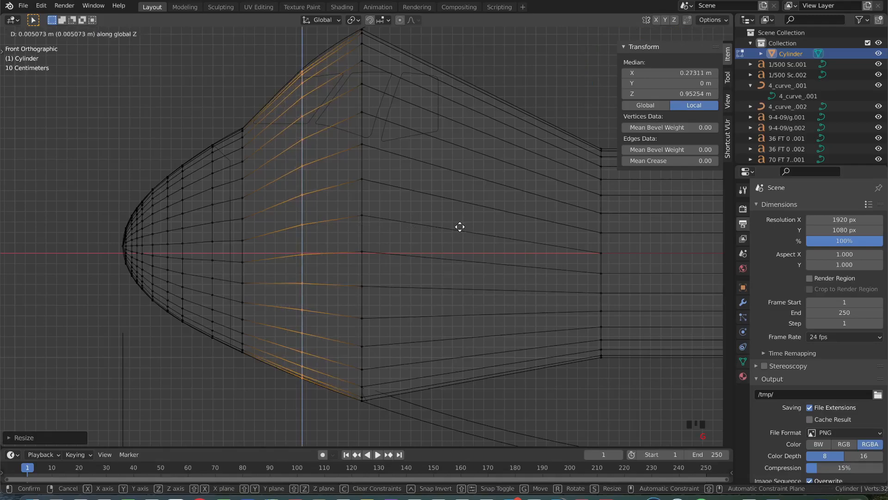
right_click(459, 227)
Add a loop cut just ahead of the newest ring, slid rearward to local Z about 0.957 m, keeping it fitted to the outline
shift+middle_drag(459, 227, 493, 235)
key(ctrl+r)
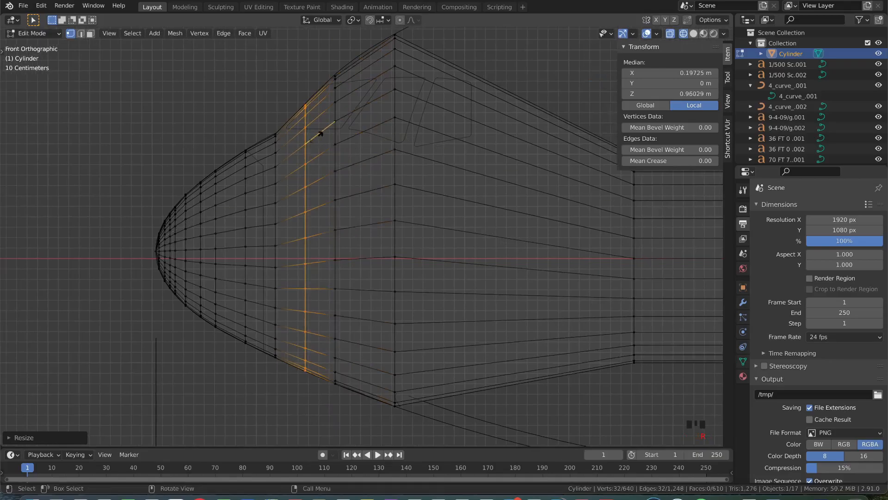
click(327, 135)
key(s)
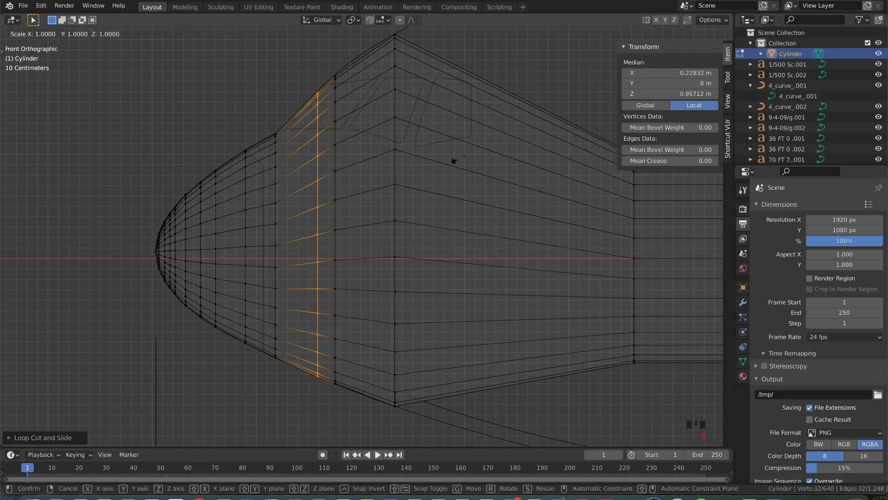
click(455, 160)
scroll(458, 157, down, 2)
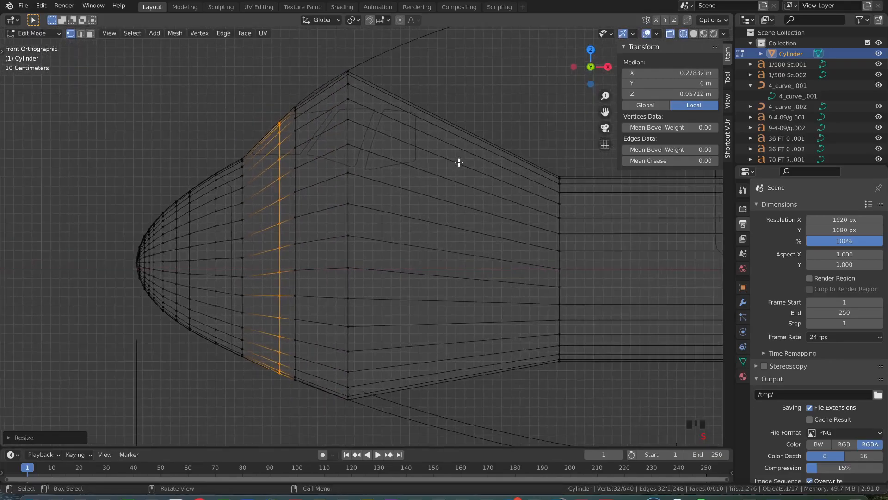
Add a centred loop cut just ahead of the tall cockpit-area ring, raise it to local X about 0.330 m and enlarge it slightly along Z
click(322, 133)
right_click(456, 185)
key(g)
key(x)
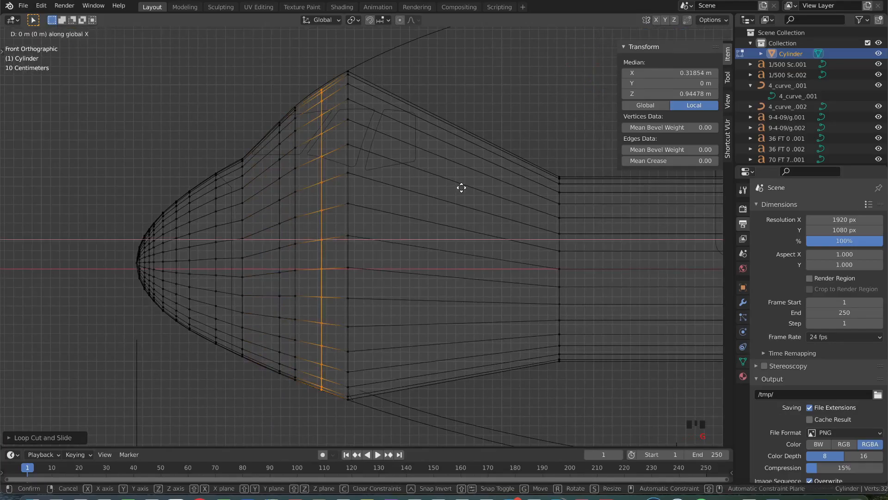
click(461, 187)
key(s)
key(z)
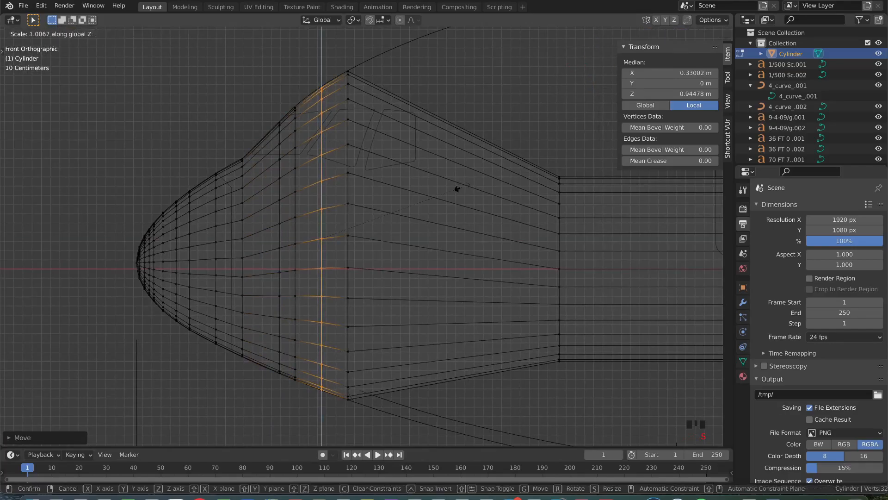
click(457, 189)
Select the first ring behind the cockpit-area ring, raise it to local X about 0.359 m and enlarge it along Z toward the outline
ctrl+scroll(460, 188, down, 4)
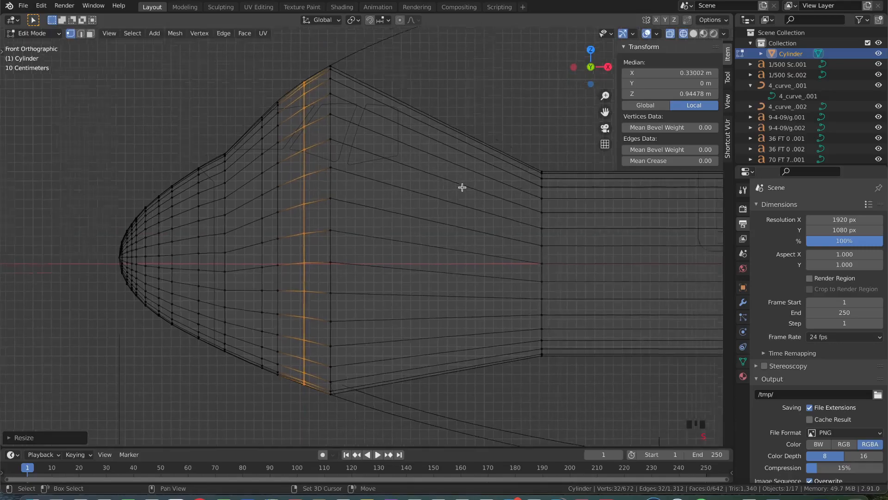
scroll(462, 195, down, 2)
shift+scroll(463, 195, down, 2)
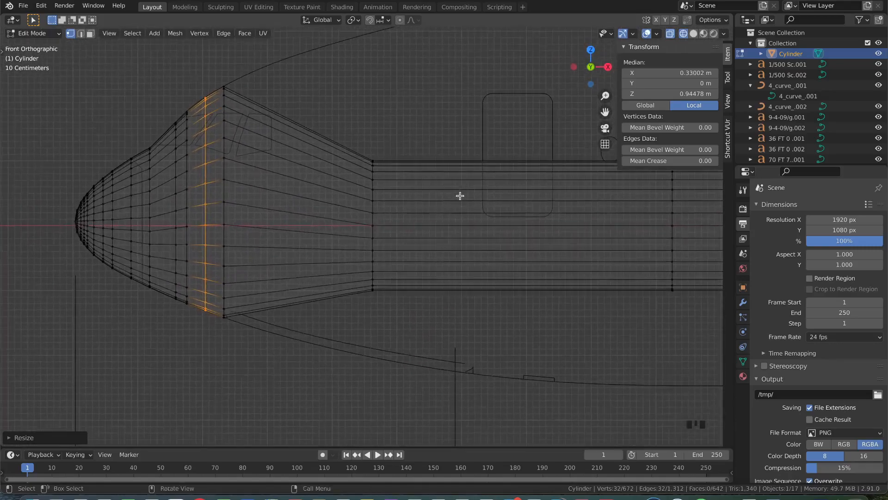
alt+click(378, 206)
key(s)
key(z)
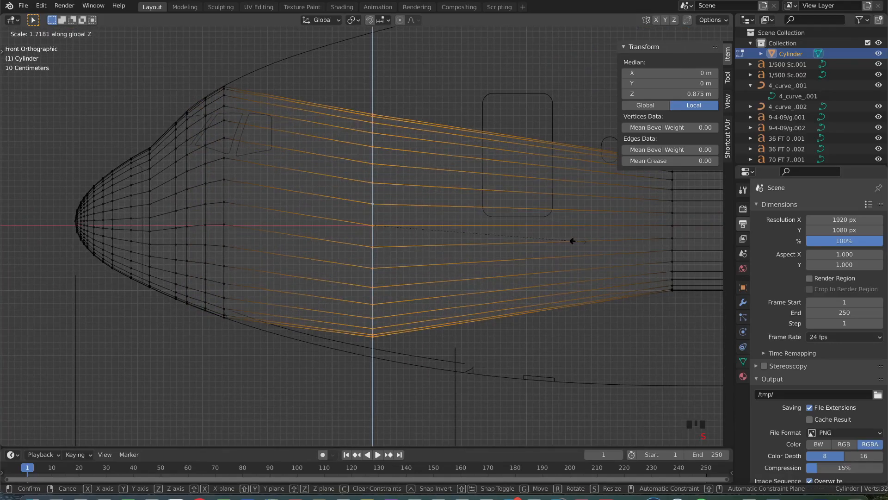
key(z)
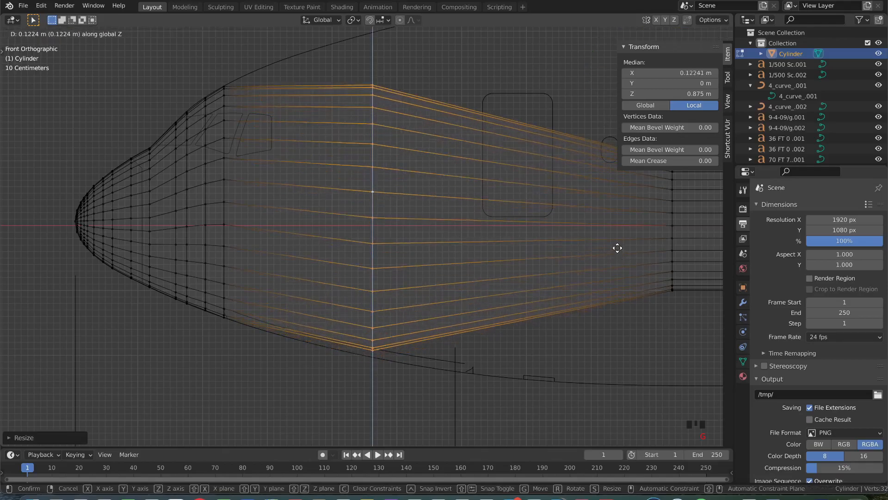
click(617, 233)
key(s)
key(z)
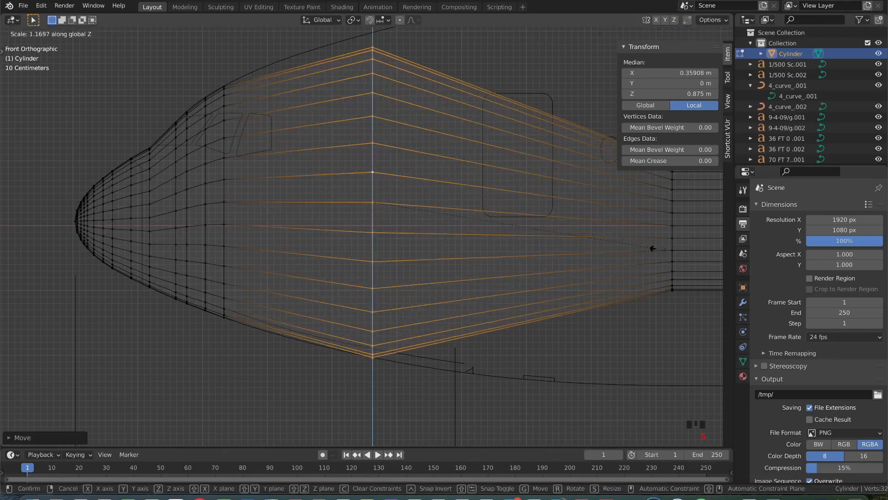
click(656, 249)
Fine-tune the same ring against the upper and lower outlines by raising it to local X about 0.457 m and scaling it along Z
shift+middle_drag(656, 248, 647, 265)
key(g)
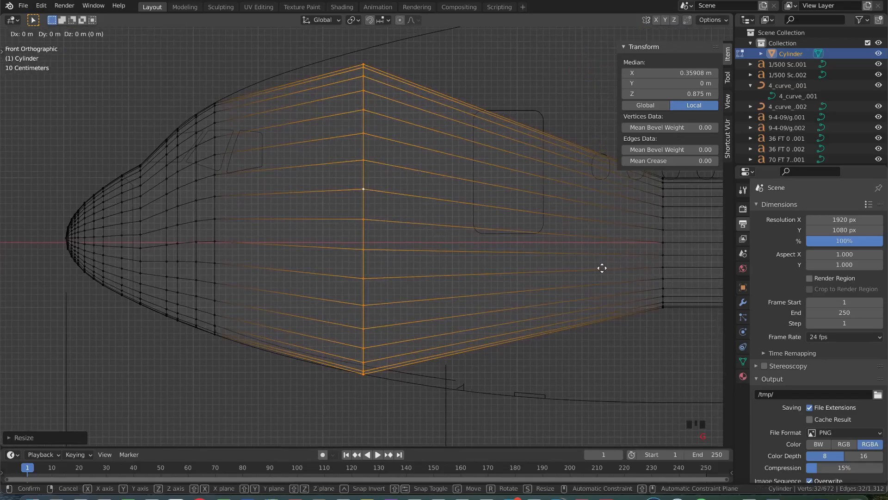
click(599, 263)
key(s)
key(z)
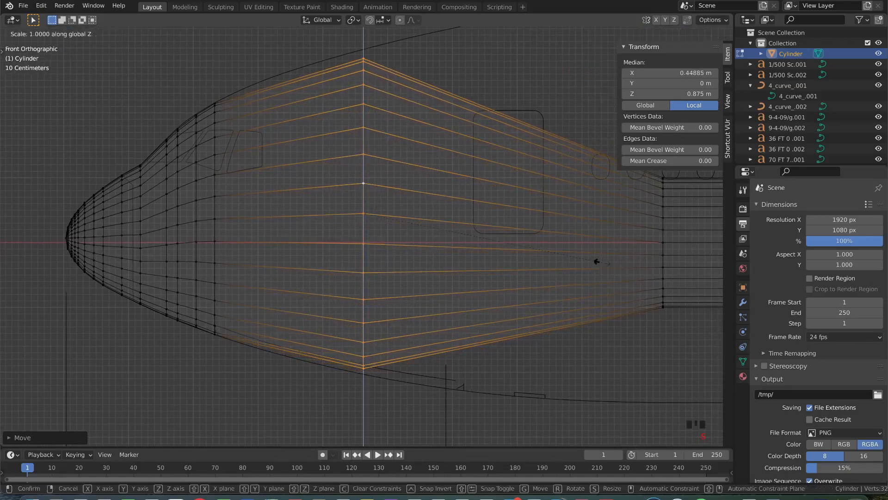
click(612, 264)
key(g)
key(z)
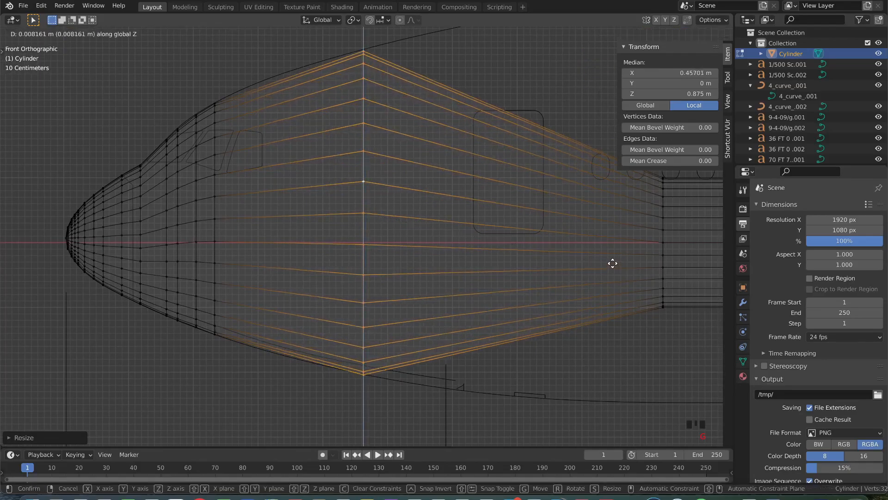
click(613, 262)
key(s)
click(610, 261)
Add a centred loop cut between the cockpit-area ring and the ring behind it, raise it to local X about 0.435 m and scale it along Z
shift+middle_drag(577, 258, 653, 266)
click(361, 209)
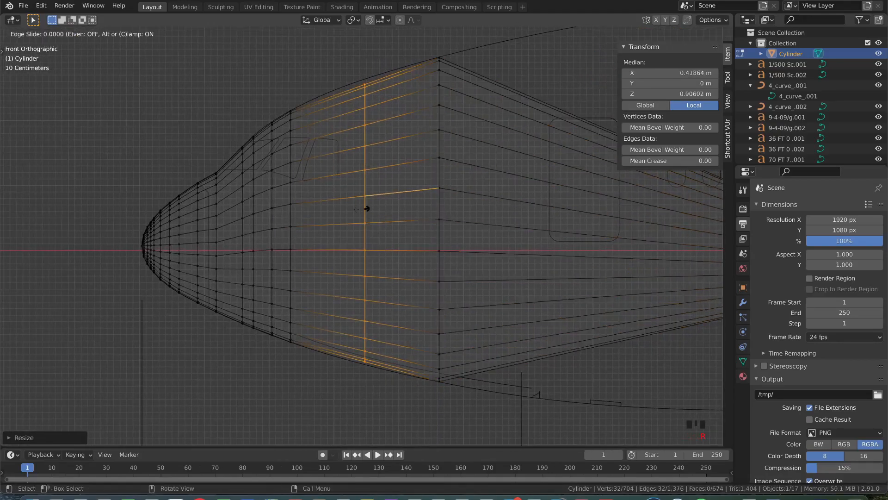
key(s)
click(518, 280)
key(g)
key(z)
click(518, 279)
key(s)
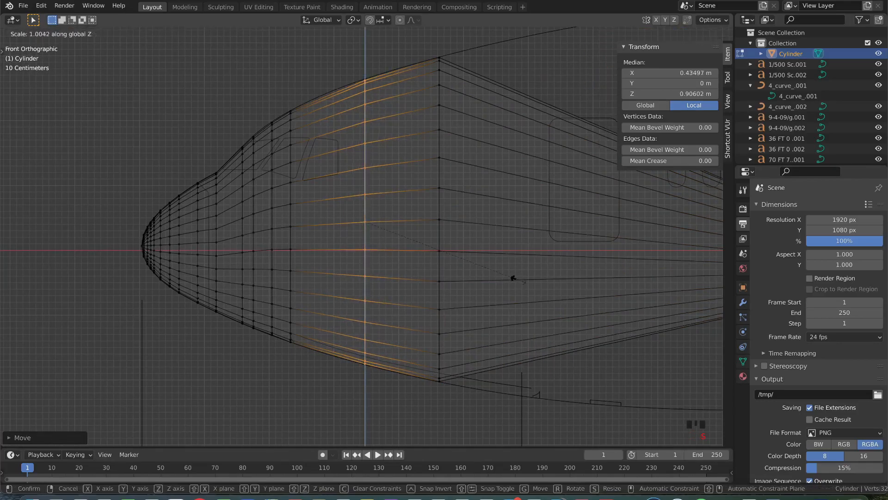
click(518, 279)
Add another centred loop cut directly behind the cockpit-area ring, then nudge it upward and scale it slightly along Z
shift+middle_drag(505, 274, 533, 280)
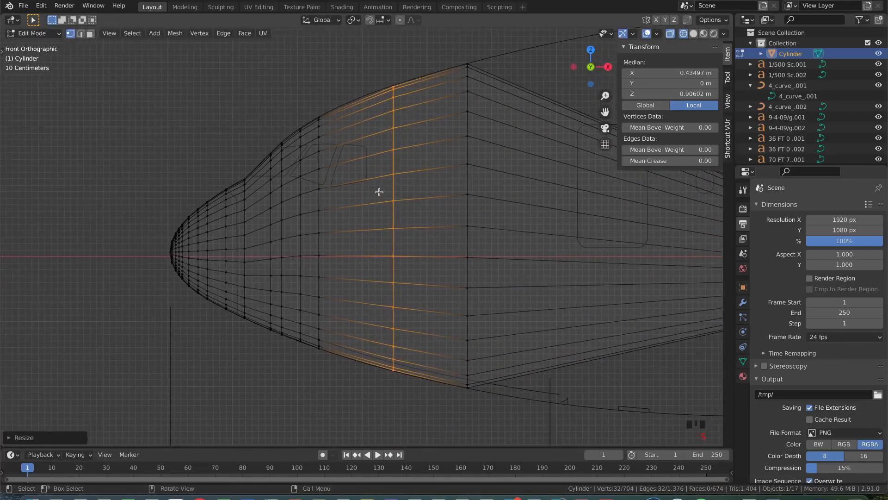
click(362, 182)
right_click(362, 181)
key(z)
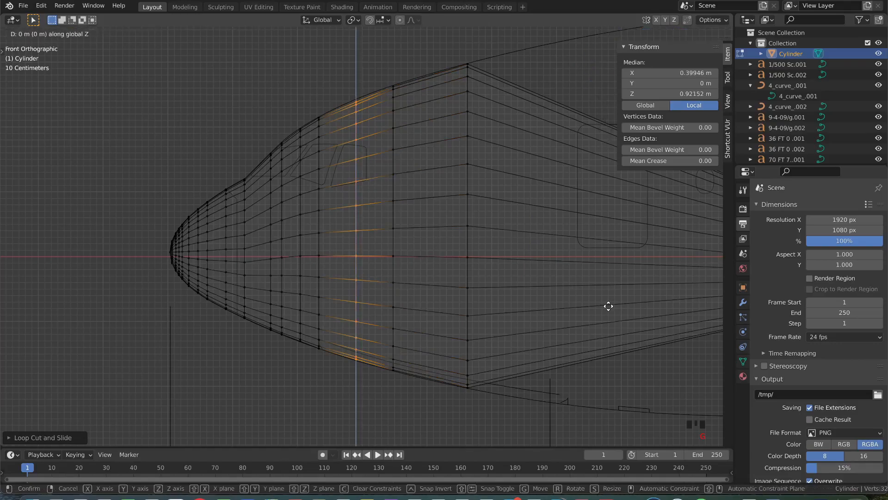
click(608, 304)
key(s)
key(z)
click(606, 304)
Refine this ring's height to local X about 0.408 m and its Z scale, then check the forward contour in Object Mode
key(g)
key(z)
click(611, 307)
key(s)
key(z)
click(609, 307)
key(g)
key(z)
click(610, 306)
key(s)
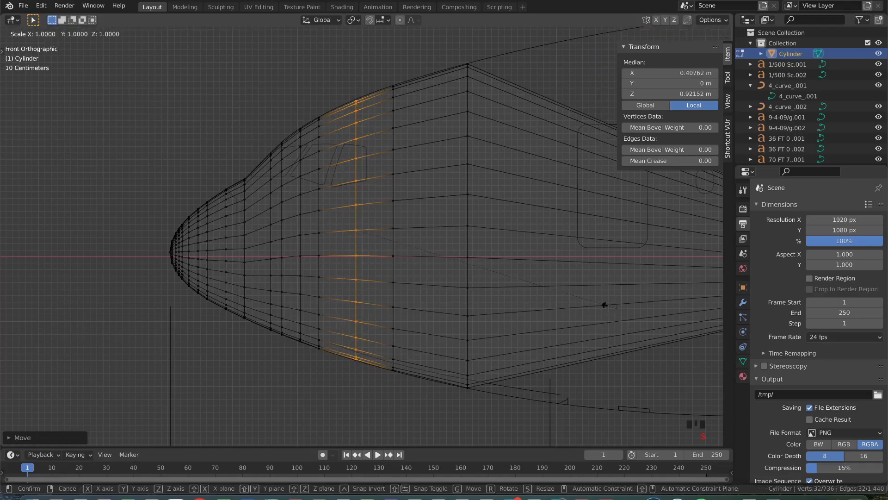
click(604, 304)
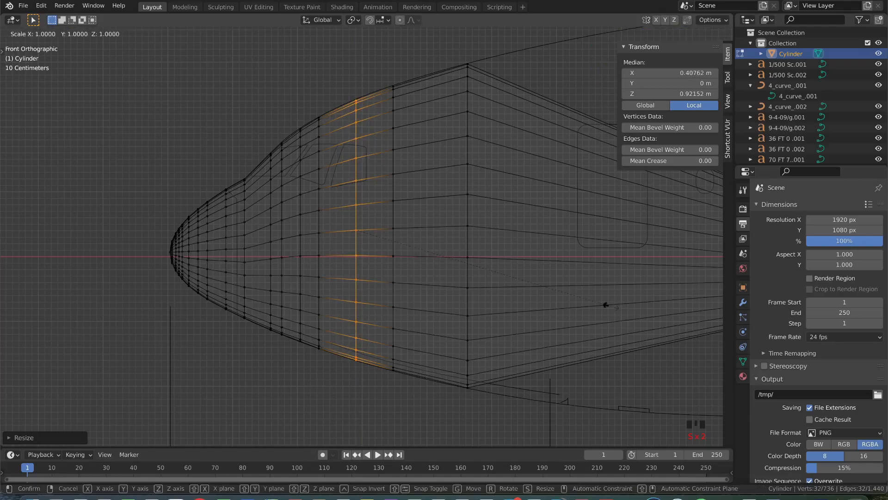
click(384, 161)
key(Tab)
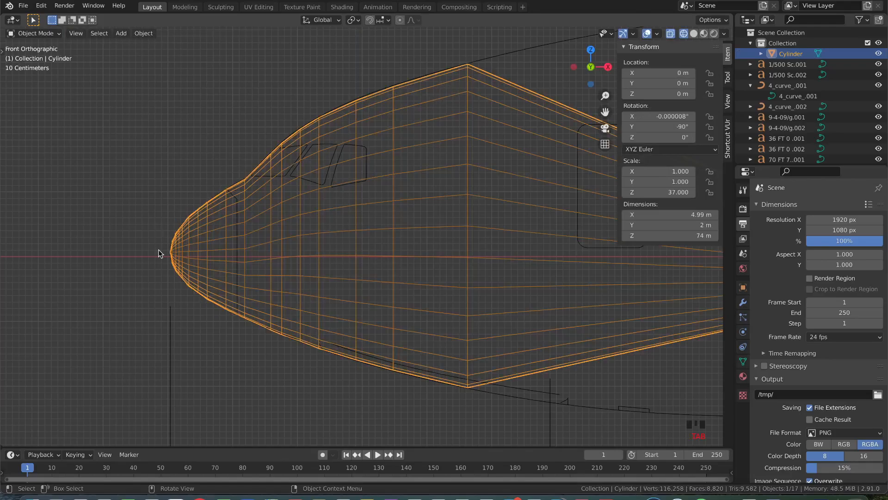
shift+scroll(442, 357, right, 8)
ctrl+scroll(442, 356, down, 3)
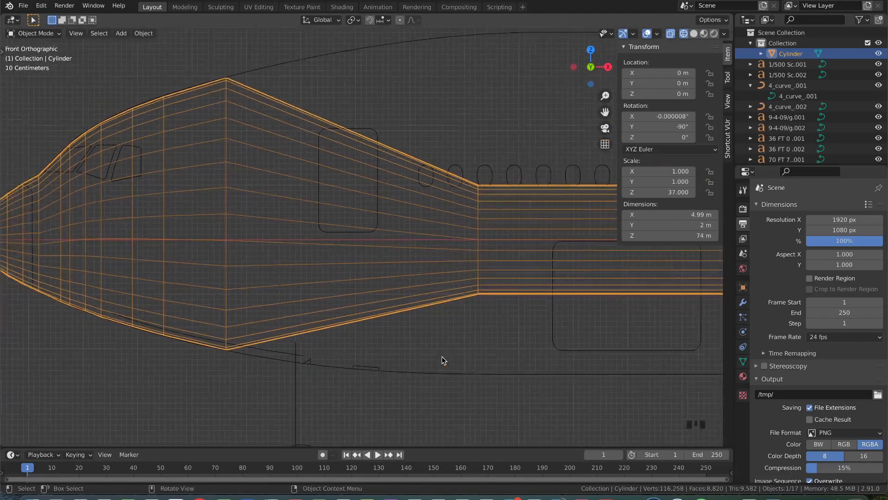
Select the next unfitted ring, at local Z 0.75 m, raise it to local X about 0.461 m and enlarge it along Z
key(Tab)
ctrl+scroll(417, 278, right, 5)
drag(329, 143, 422, 324)
key(s)
key(z)
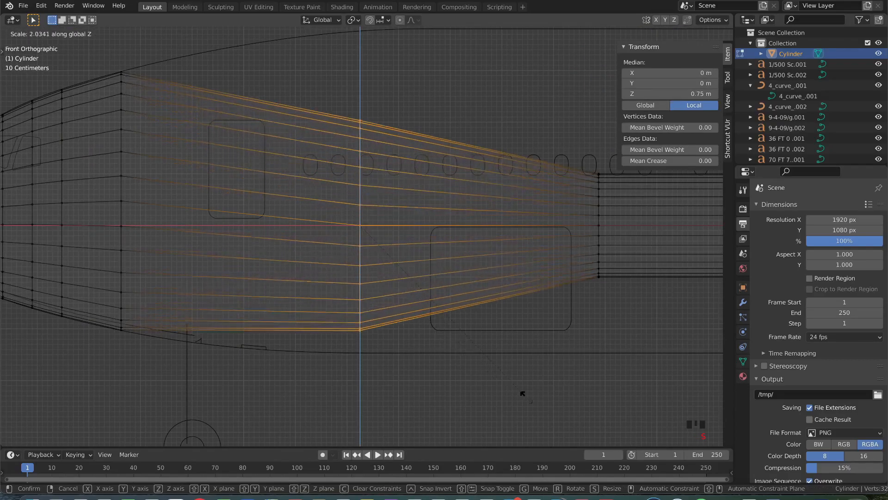
click(551, 433)
key(z)
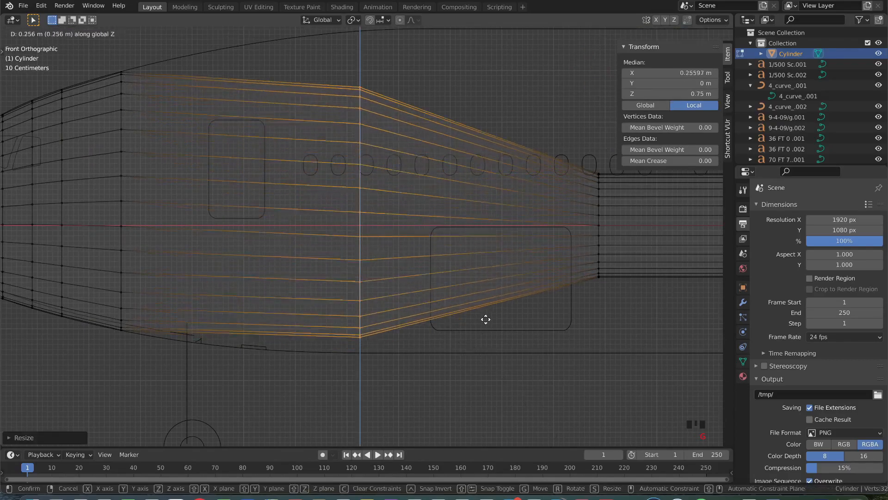
click(486, 312)
key(s)
key(z)
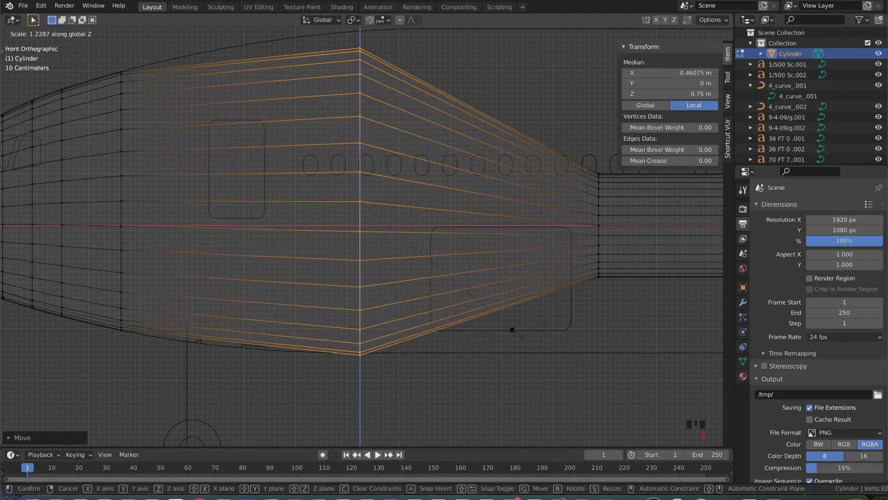
click(512, 331)
Raise the ring further to local X about 0.645 m and enlarge it about 1.05 times along Z to meet the outlines
shift+scroll(514, 332, up, 2)
key(g)
key(z)
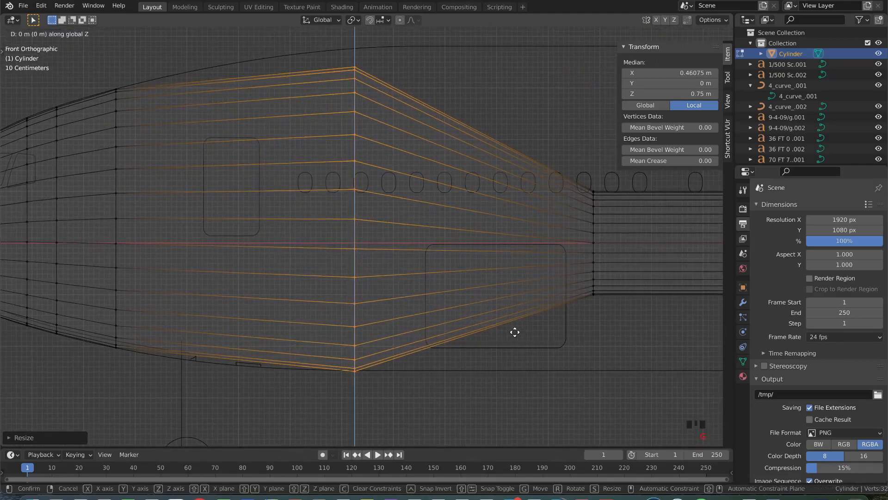
click(514, 324)
key(s)
key(z)
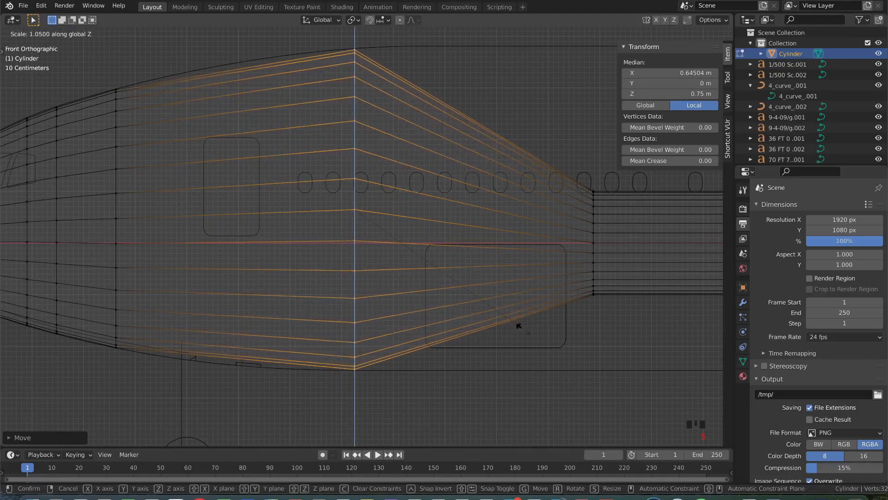
click(522, 328)
Add a loop cut near the forward door, slid slightly forward, enlarge it about 1.04 times along Z, and check the mesh in Object Mode
shift+middle_drag(318, 299, 358, 306)
key(ctrl+r)
click(267, 241)
click(259, 240)
key(s)
key(z)
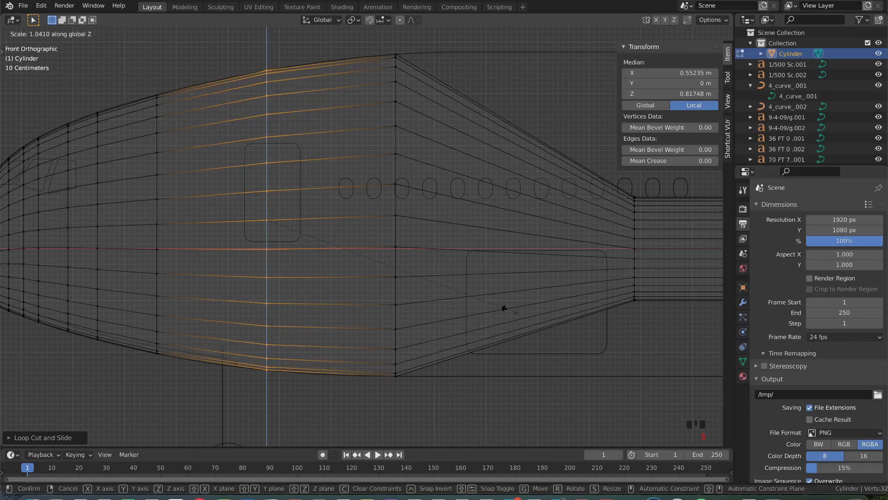
click(502, 308)
middle_drag(509, 310, 542, 244)
key(Tab)
click(589, 70)
scroll(417, 222, up, 6)
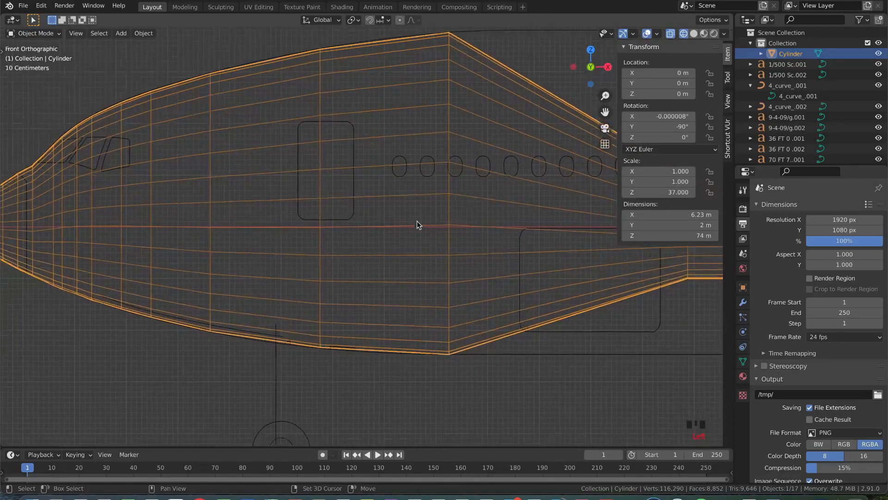
Add a centred loop cut just ahead of the forward-door ring, fit it along Z to the outline, and check it in Object Mode
scroll(417, 220, up, 2)
shift+scroll(417, 213, down, 2)
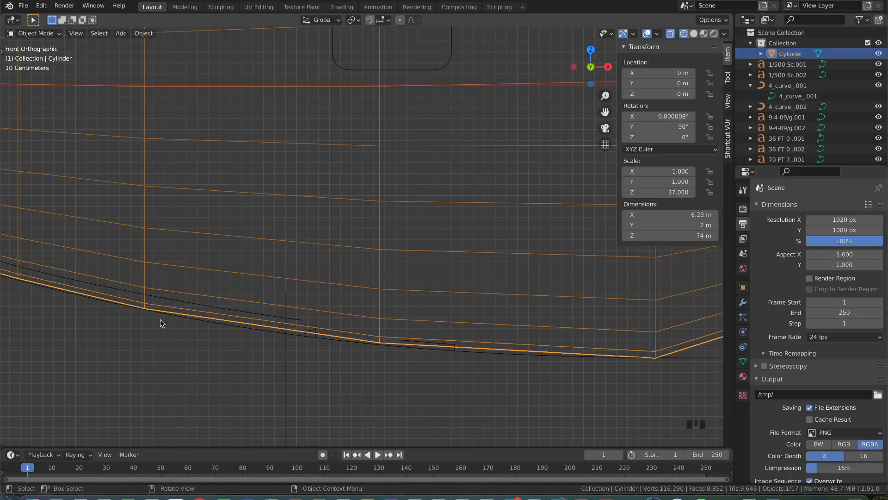
key(Tab)
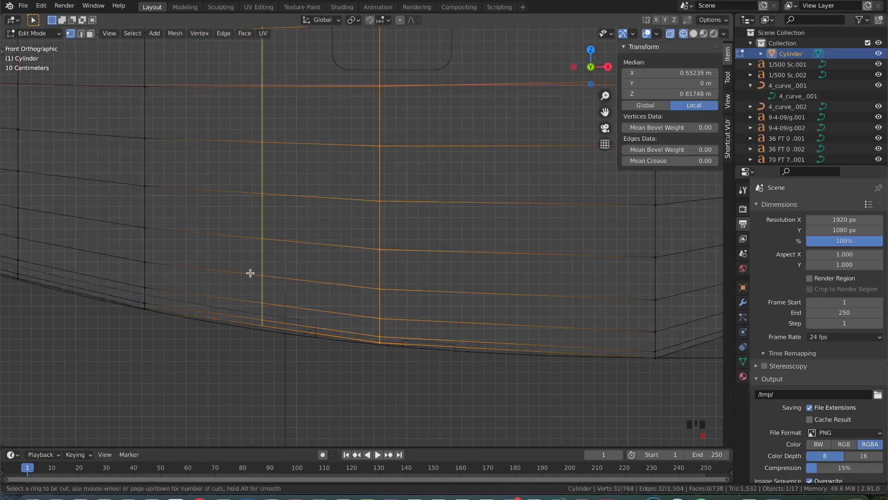
click(250, 273)
click(251, 272)
scroll(250, 273, down, 2)
shift+scroll(250, 273, up, 2)
scroll(251, 312, down, 1)
scroll(250, 311, down, 2)
shift+scroll(347, 282, up, 2)
key(s)
key(z)
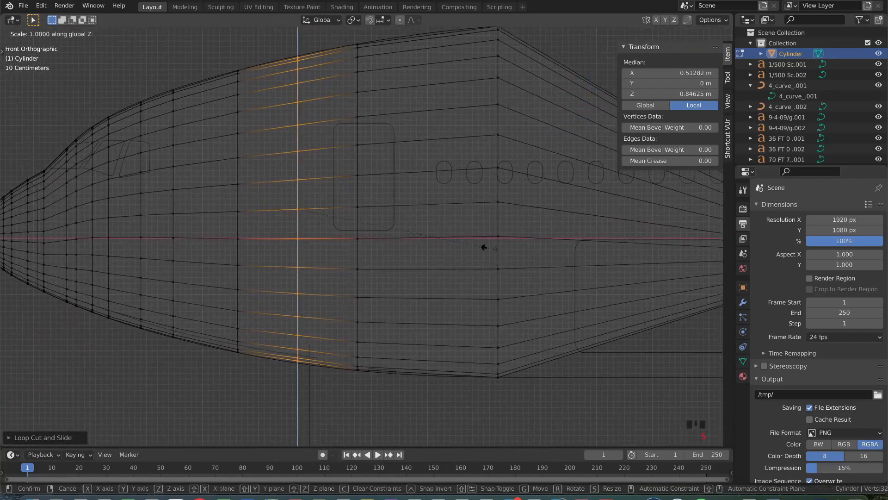
click(490, 249)
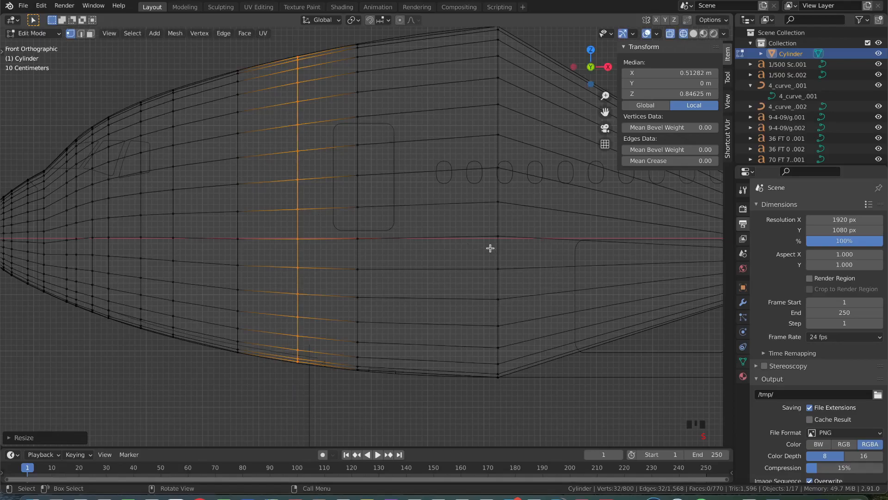
key(Tab)
shift+scroll(560, 262, right, 10)
Select the unfitted ring at local Z 0.625 m, behind the forward cargo door, and enlarge it along Z to the lower outline
key(Tab)
scroll(561, 263, down, 3)
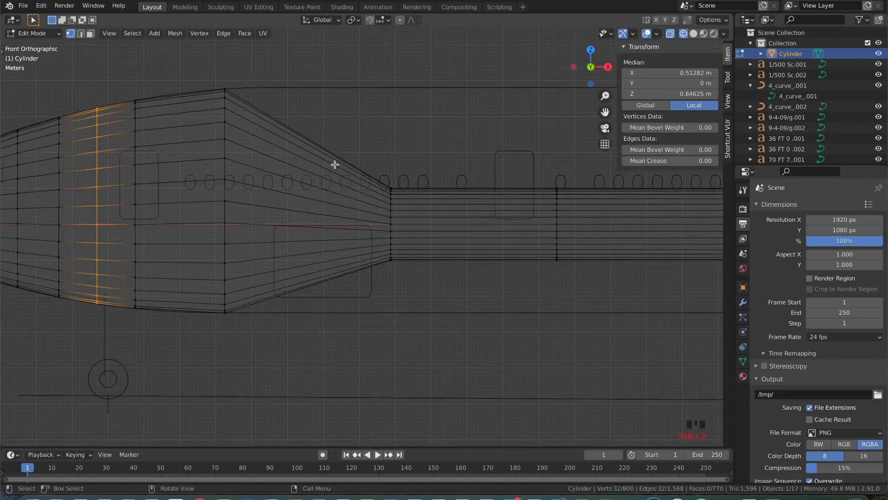
drag(388, 290, 408, 305)
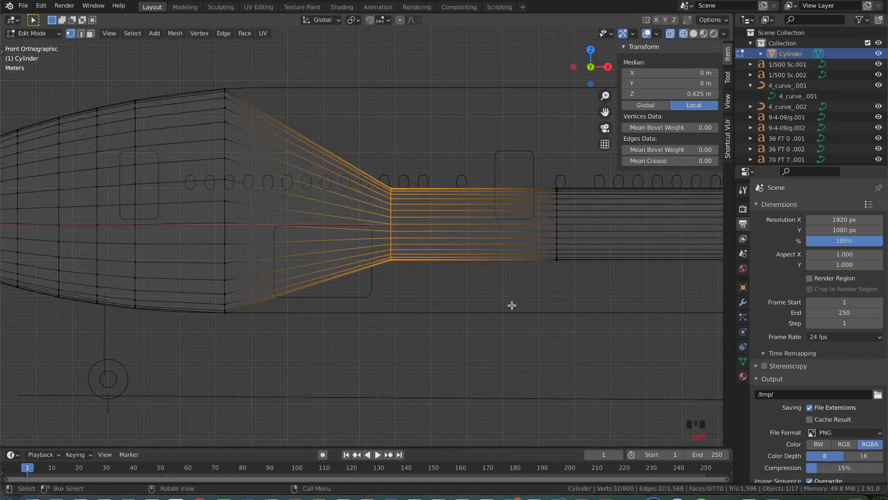
key(s)
key(z)
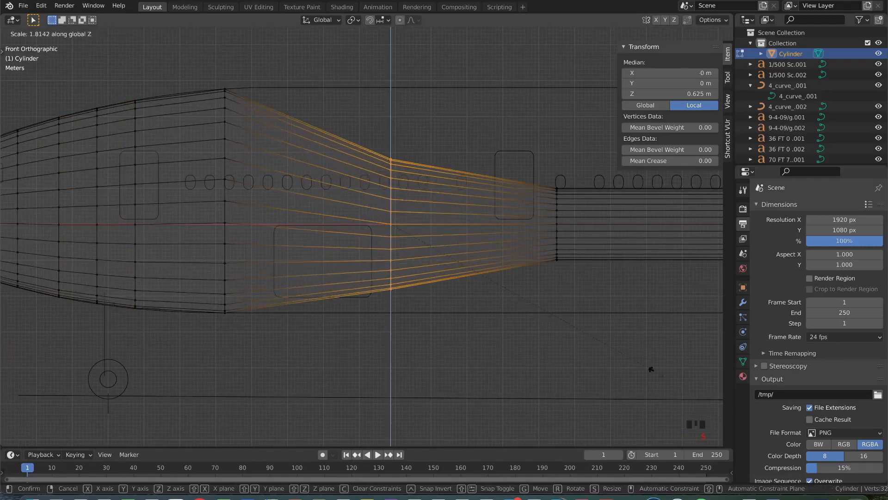
click(8, 412)
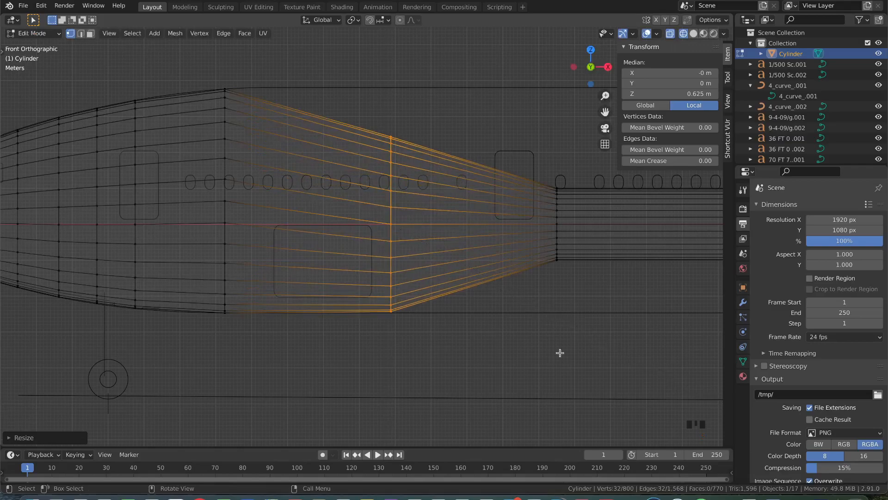
Raise the ring to local X about 0.442 m and enlarge it about 1.18 times along Z
key(g)
key(z)
click(561, 337)
key(s)
key(z)
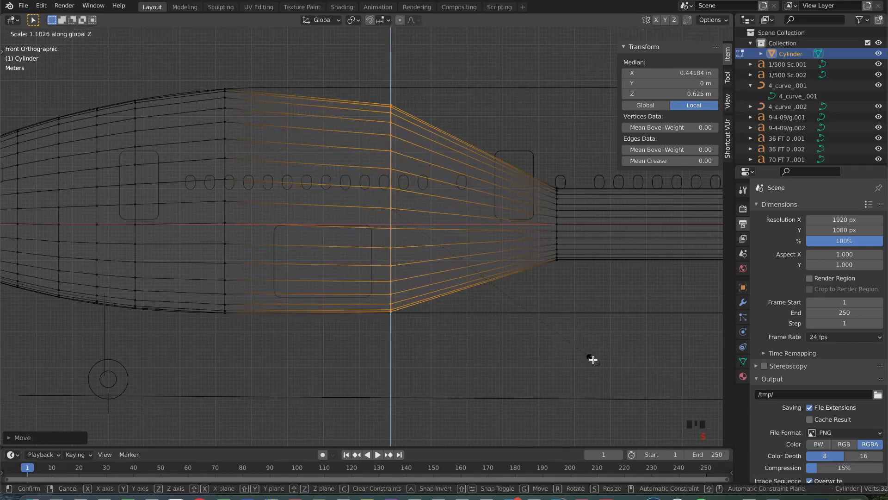
click(589, 357)
Raise the ring further to local X about 0.677 m and enlarge it along Z to meet both fuselage outlines
key(g)
click(560, 314)
key(s)
key(z)
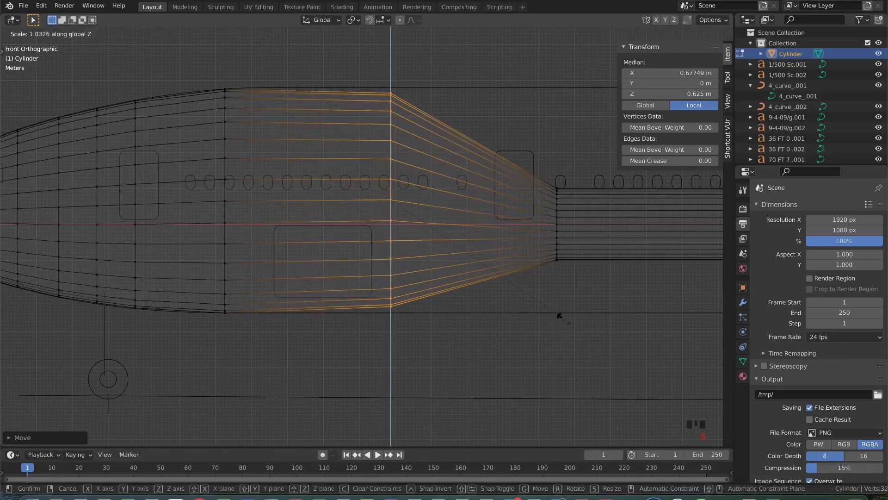
click(572, 325)
key(g)
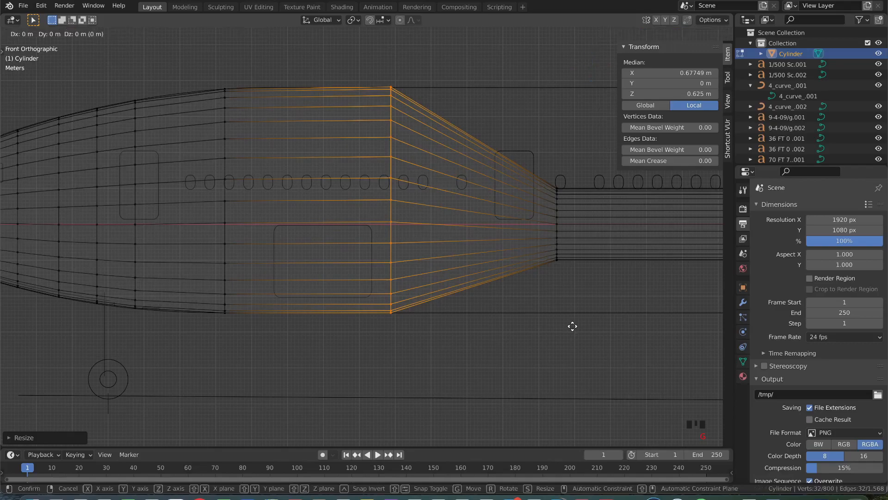
click(572, 326)
Select the next unfitted ring, at local Z 0.5 m, and enlarge it along Z until its underside meets the lower outline
ctrl+scroll(572, 324, down, 8)
drag(304, 150, 399, 349)
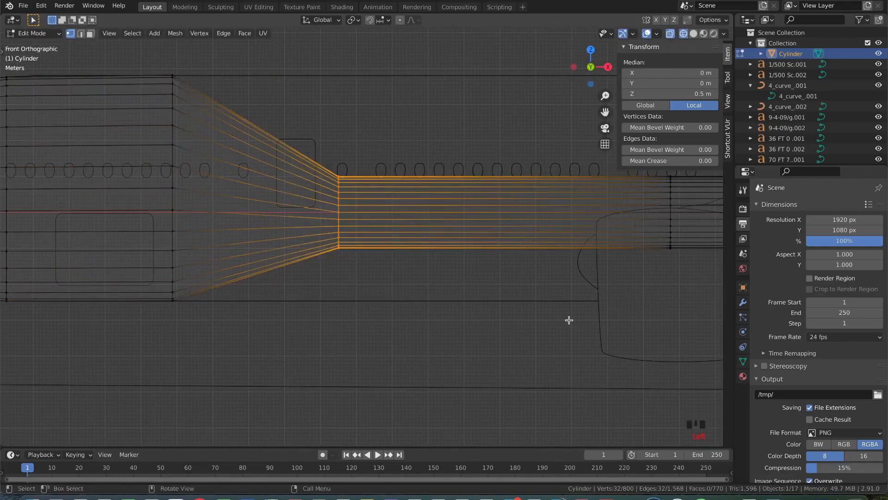
key(s)
key(z)
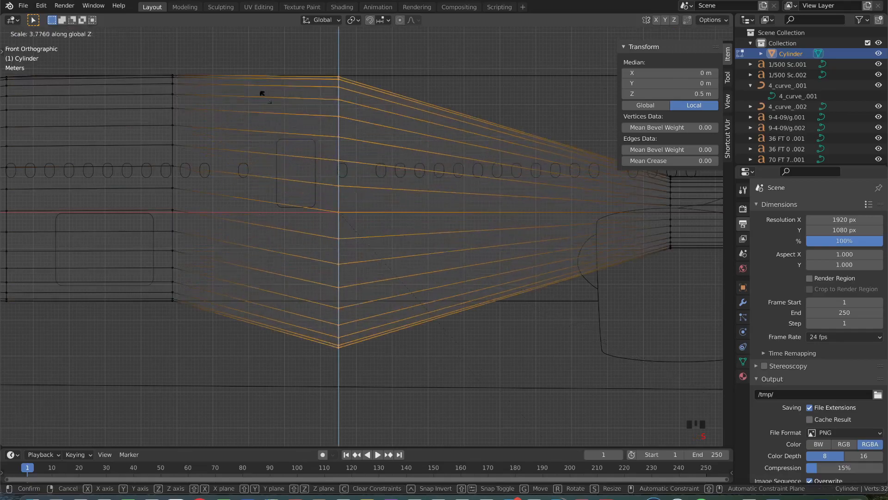
click(712, 293)
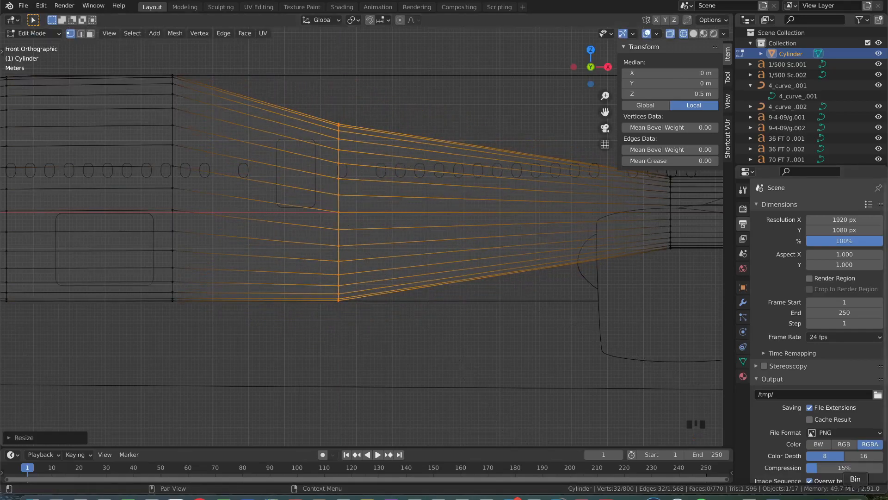
click(821, 498)
key(super+Tab)
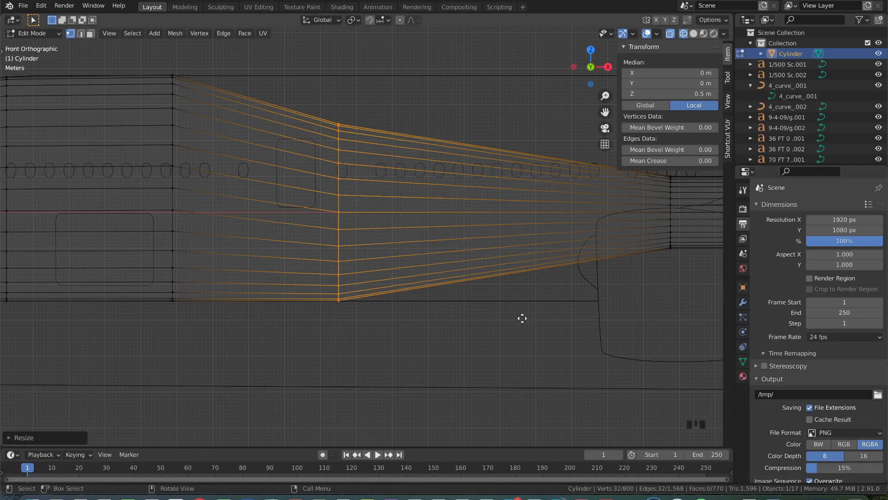
Raise the local Z 0.5 m ring to local X about 0.486 m and enlarge it uniformly
key(g)
key(z)
click(520, 300)
key(s)
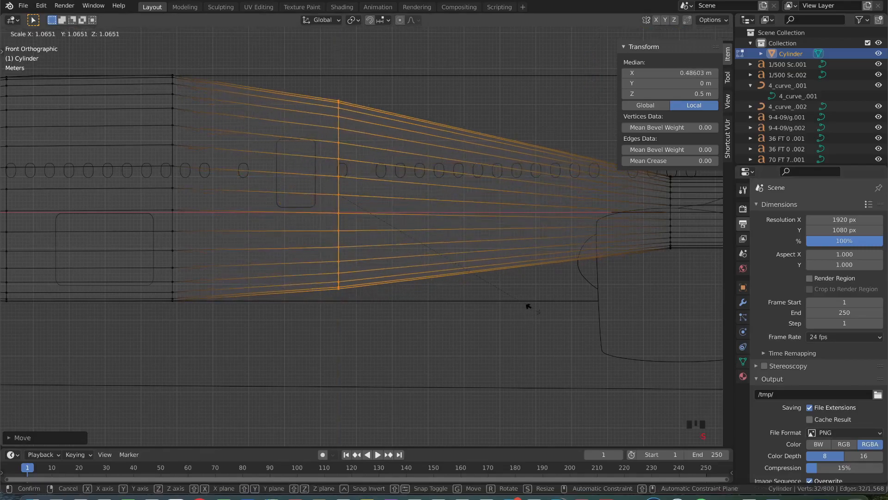
click(546, 319)
Raise the ring to local X about 0.648 m, enlarge it about 1.08 times along Z, and fine-tune its height to the outlines
key(g)
key(z)
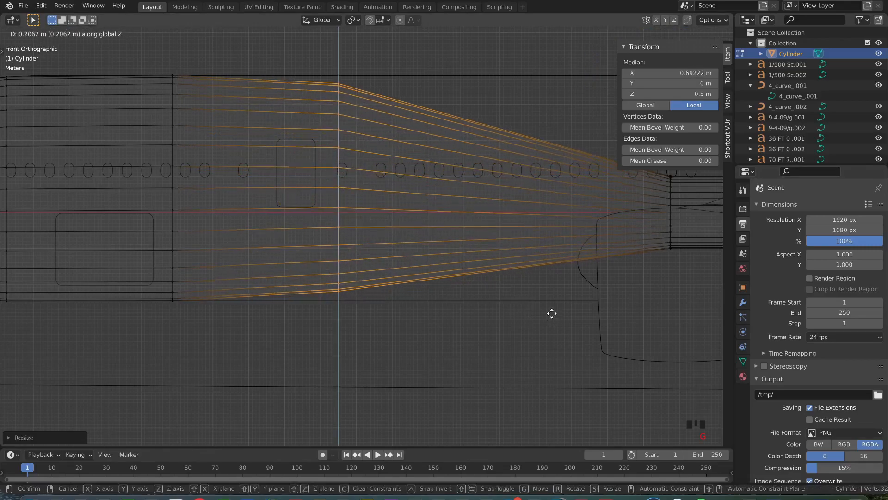
click(552, 315)
key(s)
key(z)
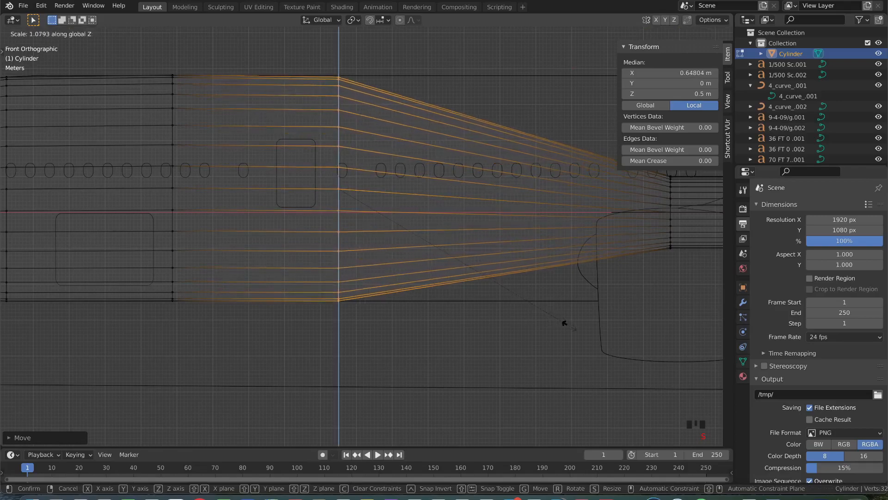
click(565, 324)
key(g)
key(z)
click(568, 326)
Select the ring at local Z 0.25 m, over the engine, and enlarge it along Z to roughly fuselage height
shift+middle_drag(568, 326, 294, 309)
drag(349, 132, 485, 355)
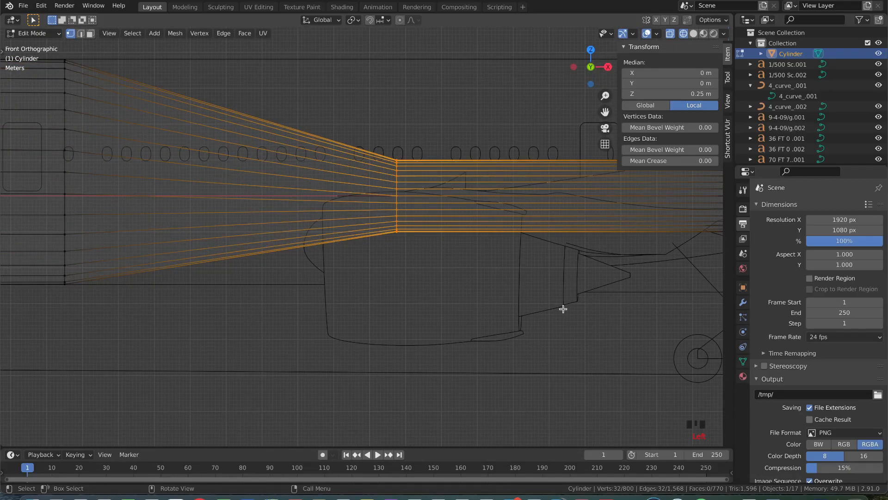
shift+middle_drag(563, 309, 430, 355)
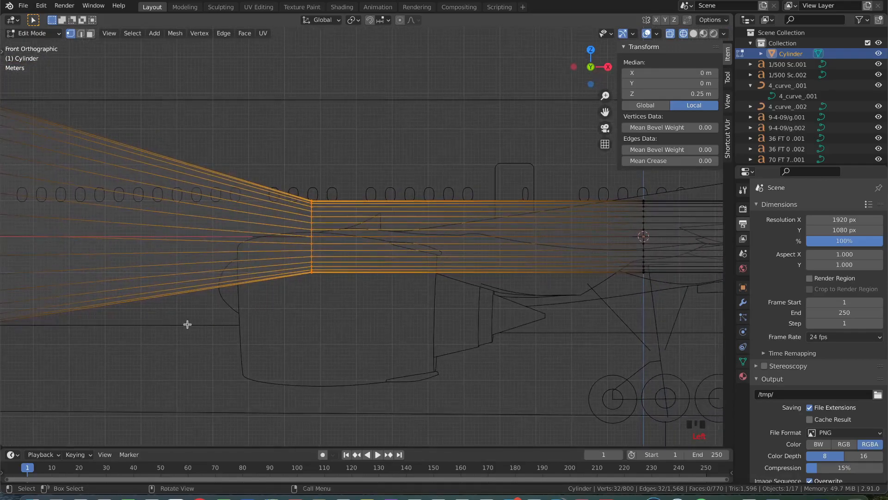
scroll(494, 304, down, 2)
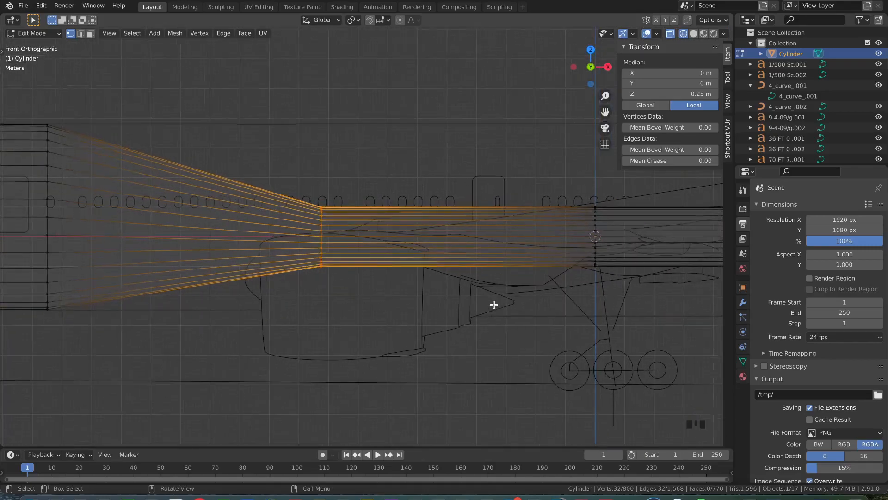
key(s)
key(z)
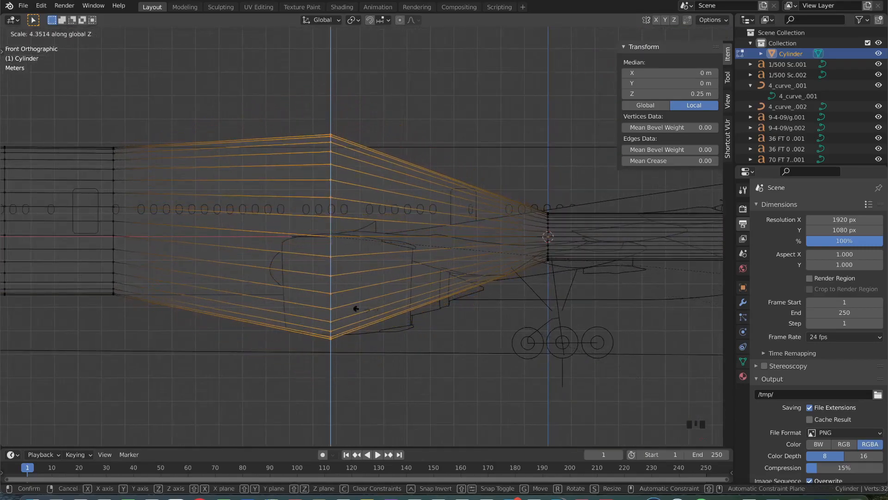
click(221, 260)
Raise the engine-section ring to local X about 0.63 m and shrink it along Z towards the outlines
key(g)
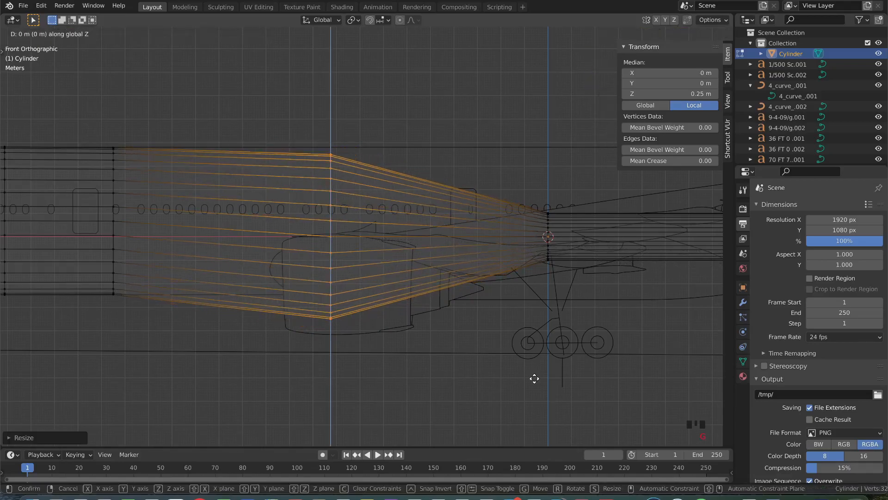
click(534, 363)
key(s)
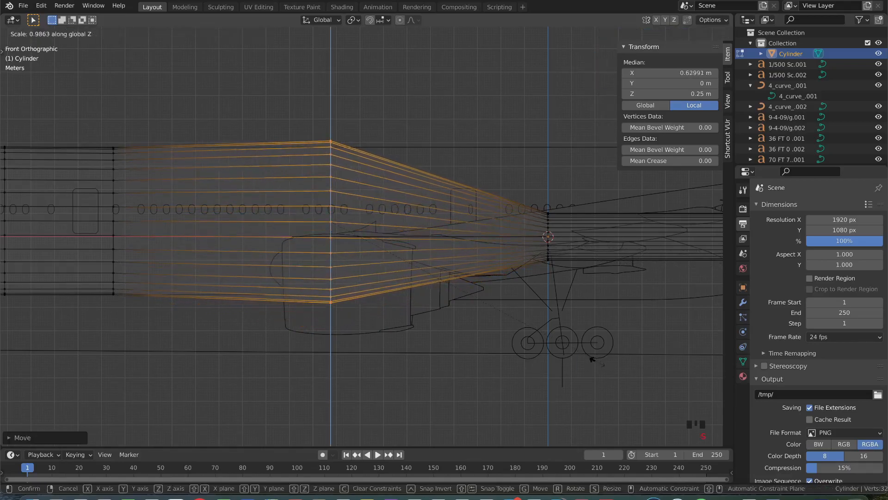
click(570, 360)
key(g)
key(z)
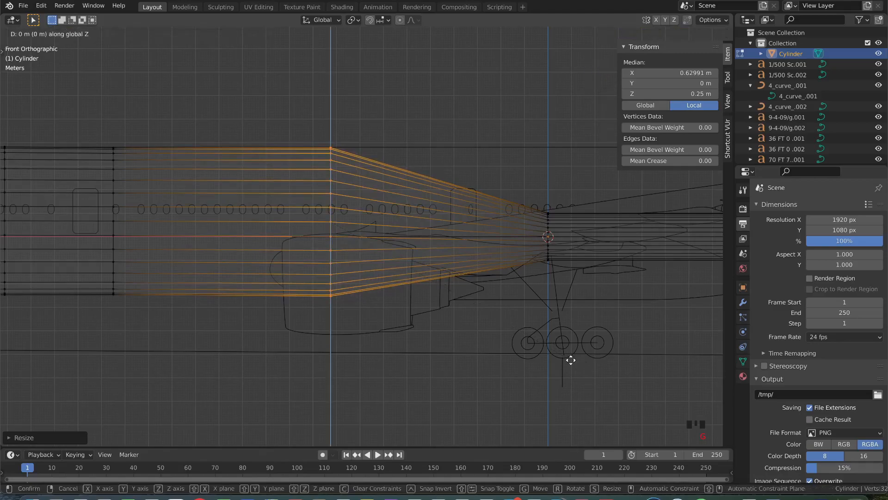
click(564, 357)
Fine-tune the engine-section ring by raising it to local X about 0.72 m and adjusting its Z scale, and deselect it
key(g)
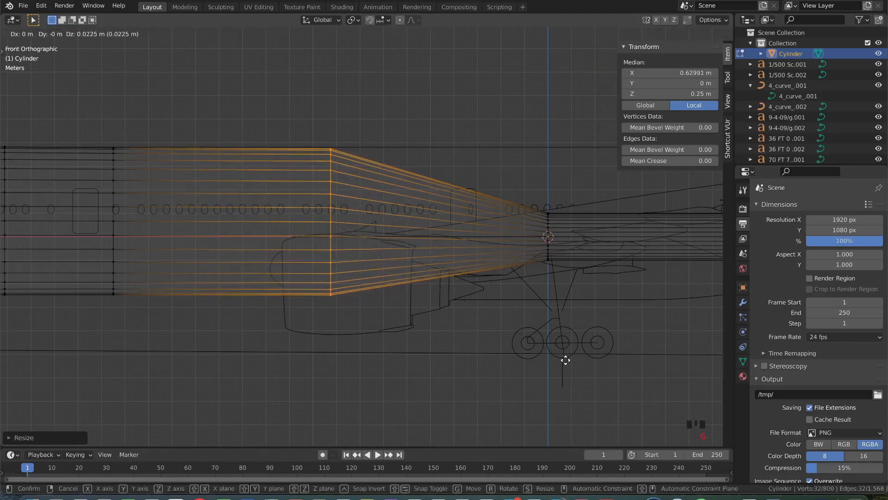
click(566, 359)
key(s)
key(z)
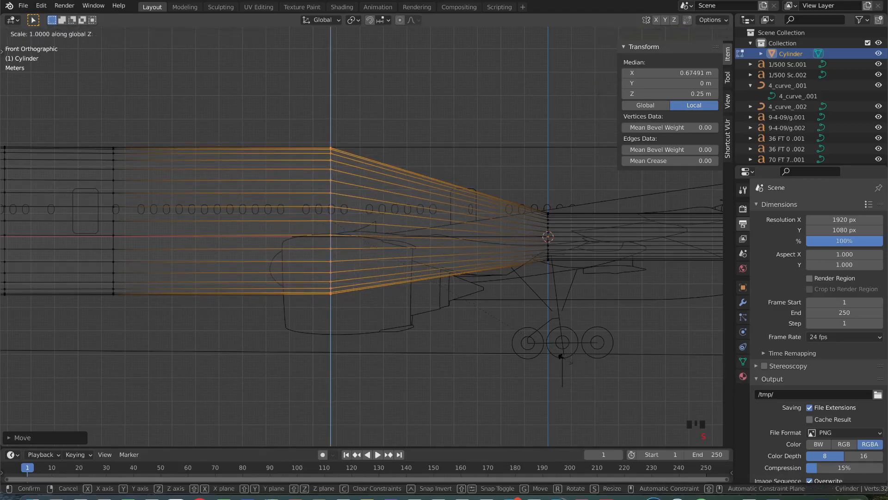
click(558, 357)
key(g)
key(z)
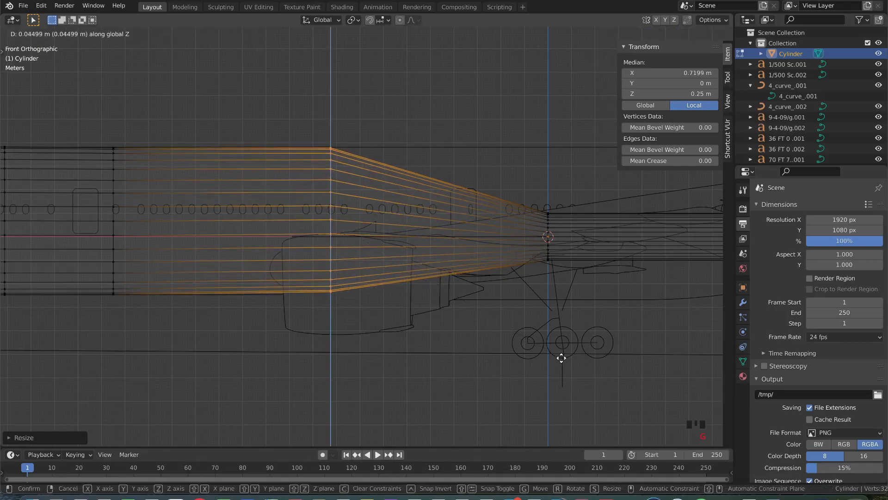
click(561, 358)
click(561, 357)
Select the mid-fuselage ring at local Z 0 m, above the main landing gear, and enlarge it along Z
shift+scroll(444, 289, right, 5)
scroll(444, 290, up, 2)
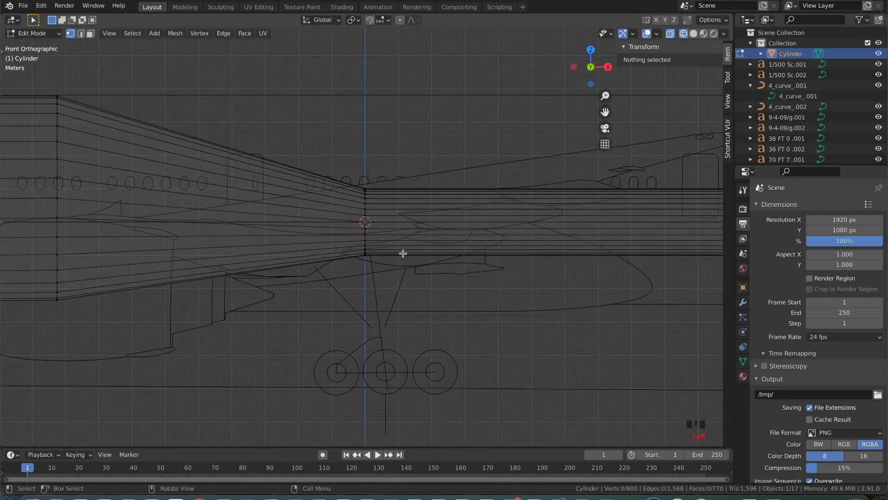
key(a)
scroll(426, 377, down, 2)
key(s)
key(z)
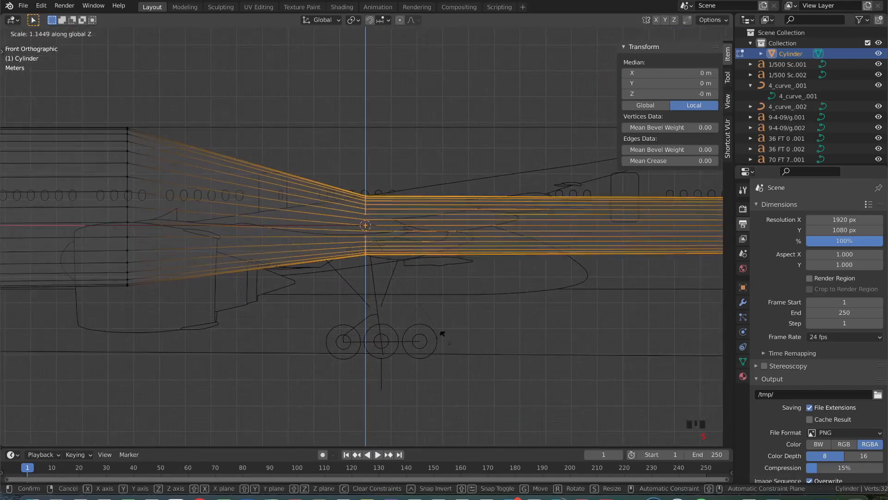
click(609, 411)
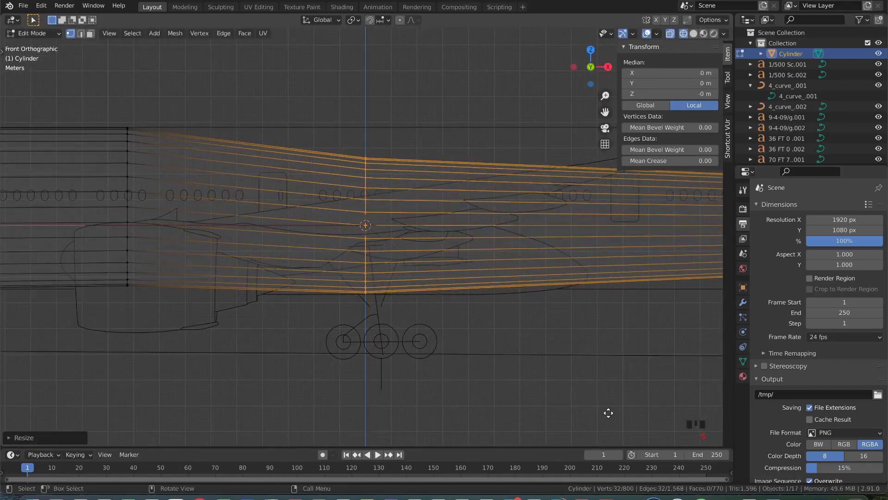
Raise the mid-fuselage ring along Z and enlarge it along Z towards the upper outline
key(g)
key(z)
click(609, 395)
key(s)
key(z)
click(639, 411)
Raise the mid-fuselage ring to local X about 0.801 m and enlarge it about 1.03 times along Z
key(g)
key(z)
click(592, 391)
key(s)
key(z)
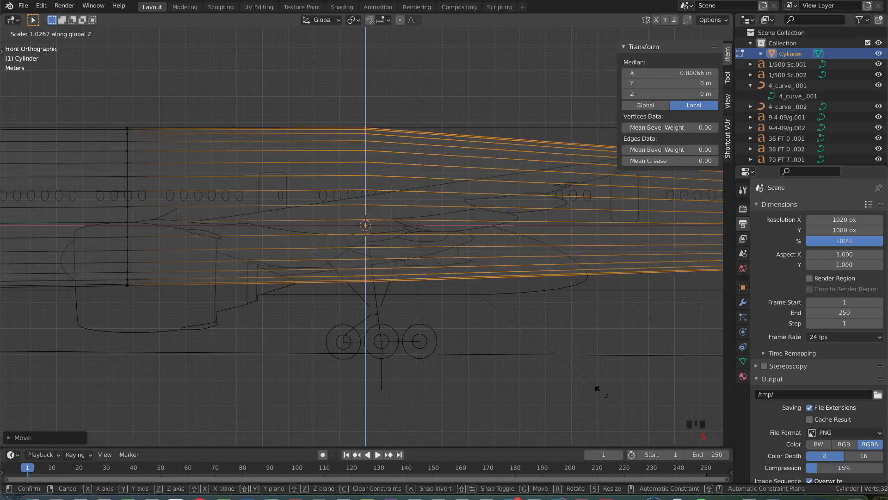
click(598, 389)
Inspect the fitted fuselage against the side-view blueprint in Object Mode, along its length from the nose to the wing area
key(Tab)
scroll(426, 338, down, 1)
shift+scroll(427, 338, right, 13)
shift+scroll(427, 338, left, 10)
scroll(449, 309, down, 2)
shift+scroll(465, 317, left, 10)
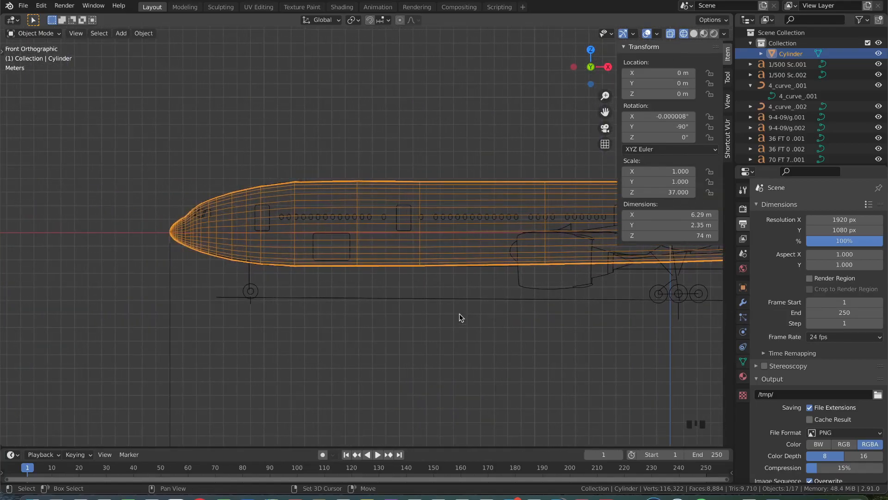
shift+scroll(210, 282, right, 12)
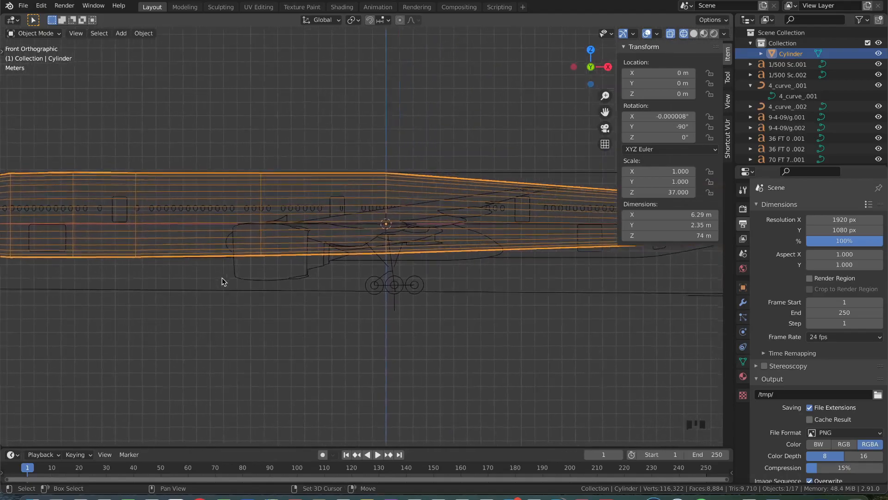
In Edit Mode, select the tail-end ring at local Z -1 m and move it
key(Tab)
shift+scroll(398, 296, right, 8)
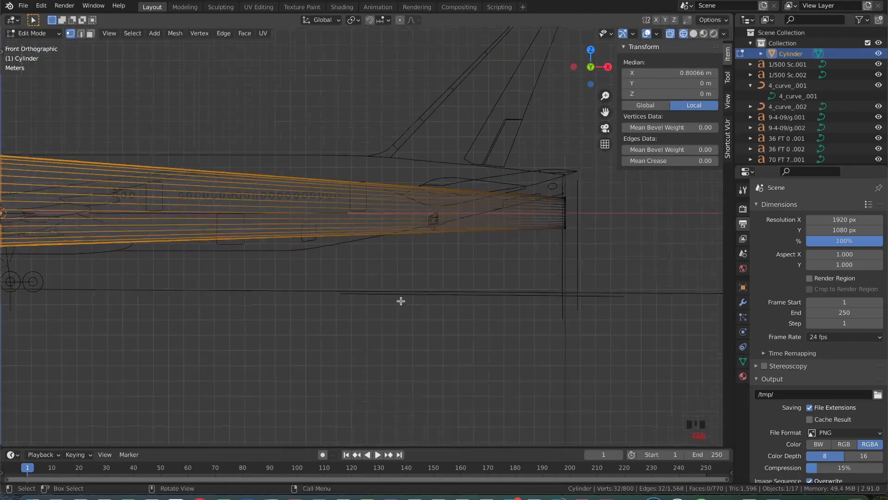
scroll(391, 286, up, 3)
shift+scroll(392, 286, right, 8)
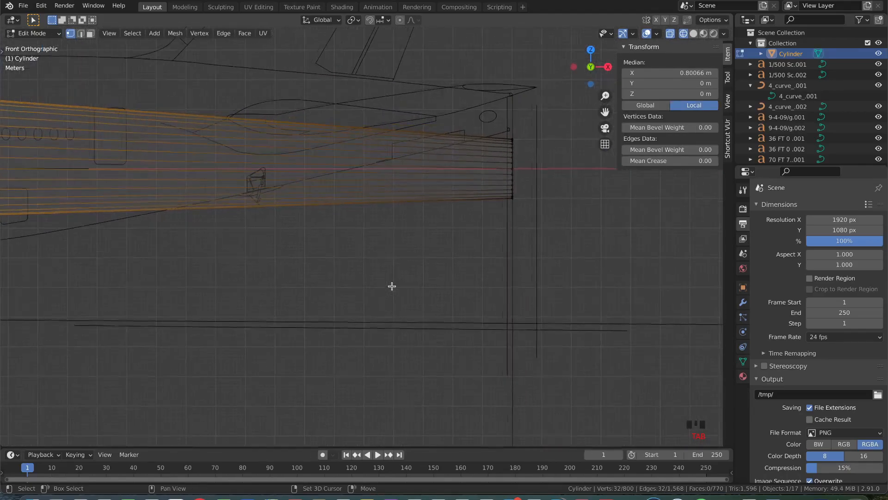
drag(346, 104, 478, 368)
key(g)
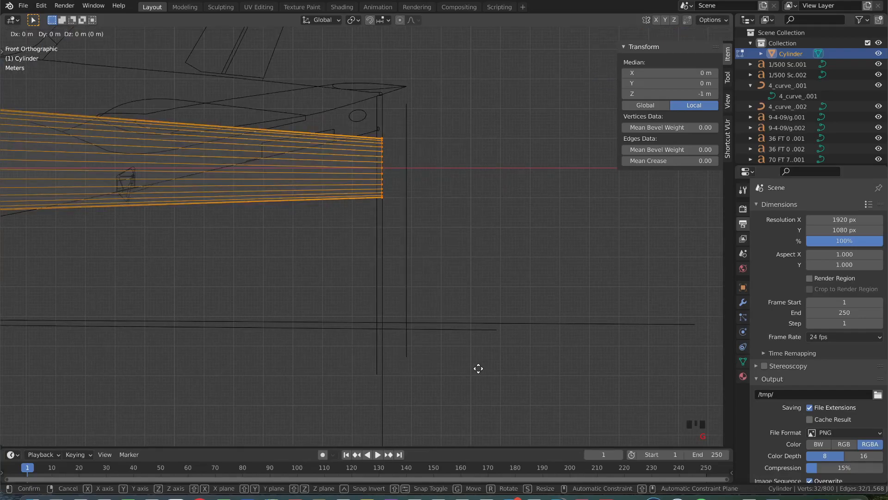
Raise the tail-end ring of the fuselage cylinder about 1.62 m and shrink it vertically toward the tail outline
click(479, 320)
key(s)
key(z)
click(492, 230)
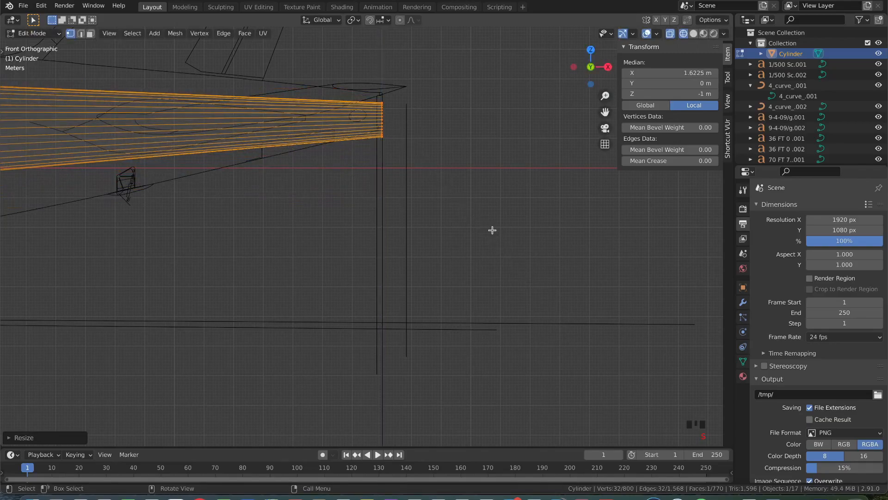
key(h)
key(ctrl+z)
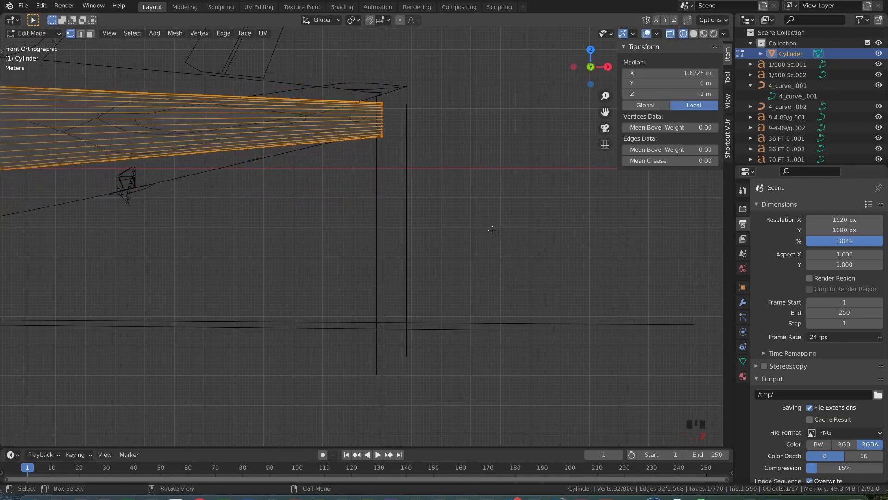
Reselect only the tail-end ring, raise it about 0.2 m, and shift it slightly forward along X onto the blueprint's tail end
key(alt+a)
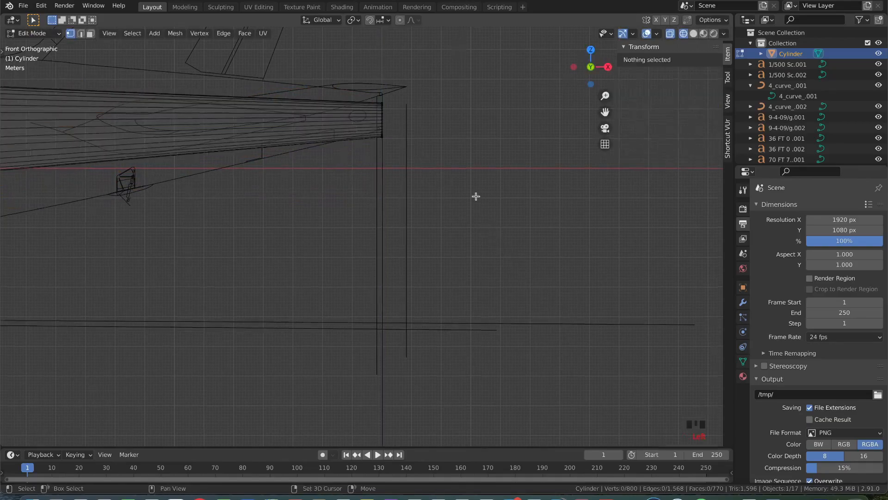
scroll(476, 196, up, 4)
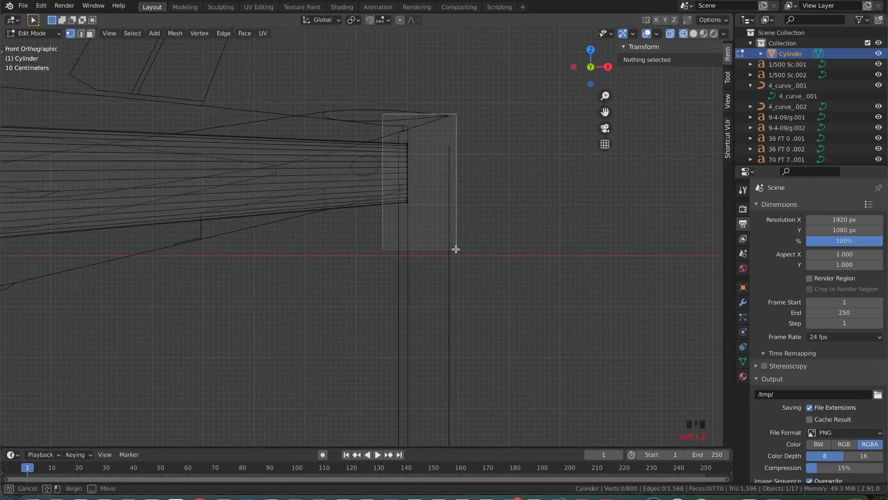
drag(455, 249, 456, 249)
key(g)
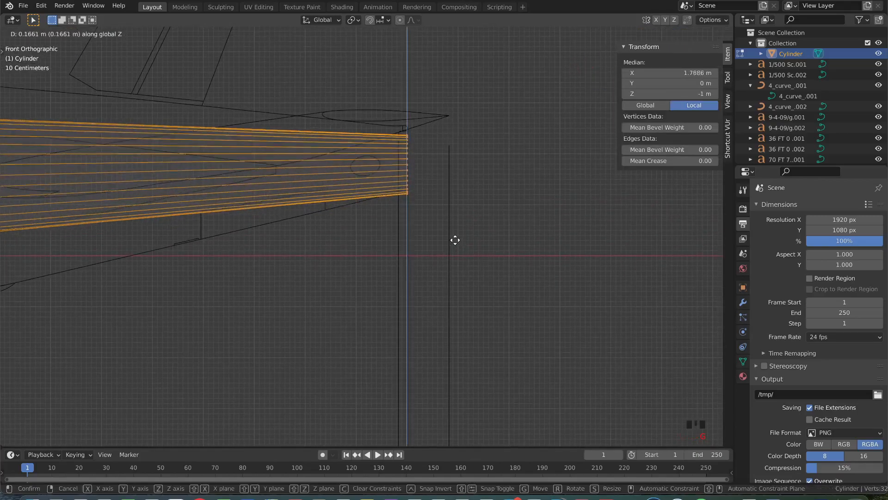
click(456, 240)
key(g)
key(z)
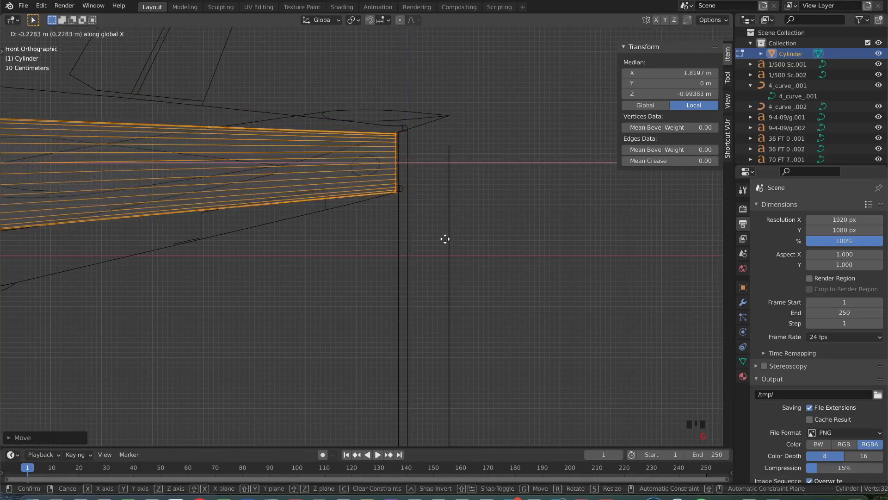
click(447, 239)
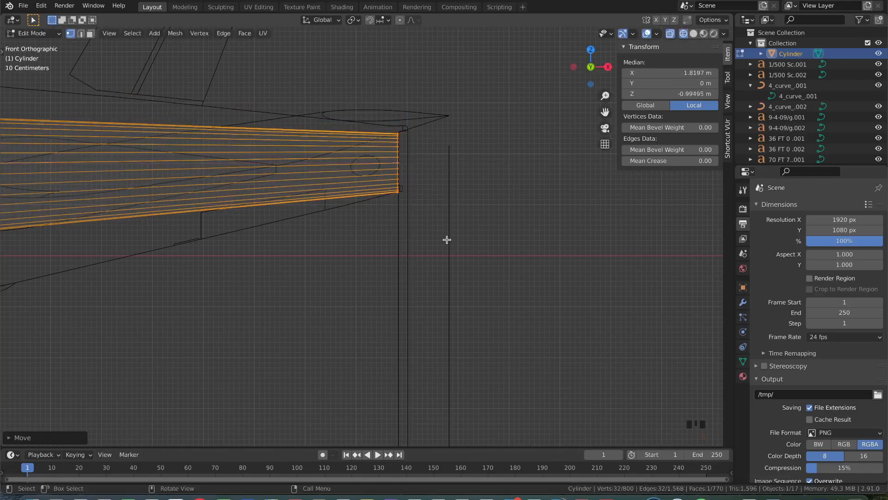
Add one centred loop cut around the rear fuselage section between the landing gear and the tail end
shift+scroll(465, 240, left, 10)
scroll(466, 239, down, 1)
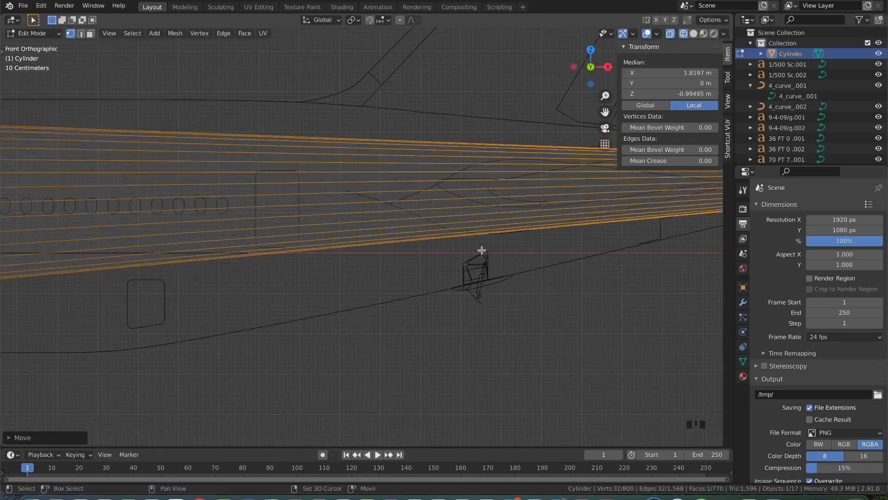
shift+scroll(481, 250, left, 5)
scroll(490, 250, down, 1)
shift+scroll(490, 251, left, 10)
shift+scroll(490, 250, down, 2)
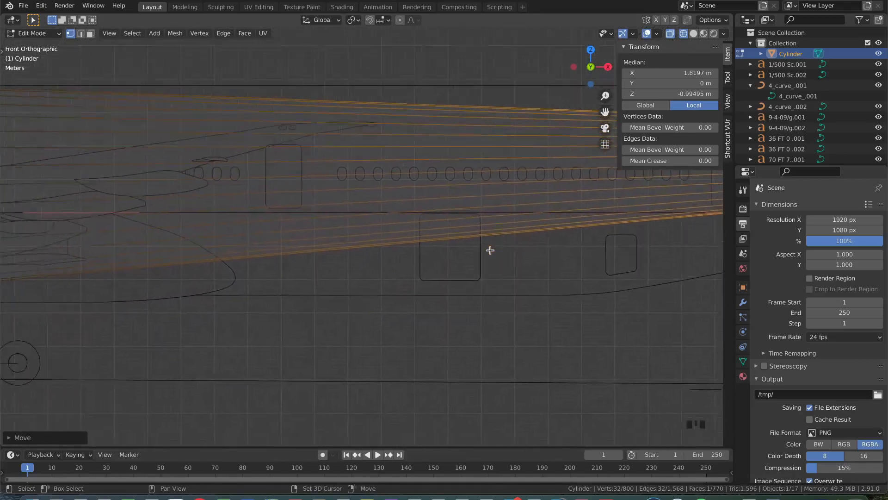
shift+scroll(491, 250, left, 3)
scroll(490, 250, down, 1)
click(437, 186)
click(438, 185)
Enlarge the new rear loop along Z and lower it about 0.34 m toward the fuselage outline
shift+scroll(438, 185, right, 10)
key(s)
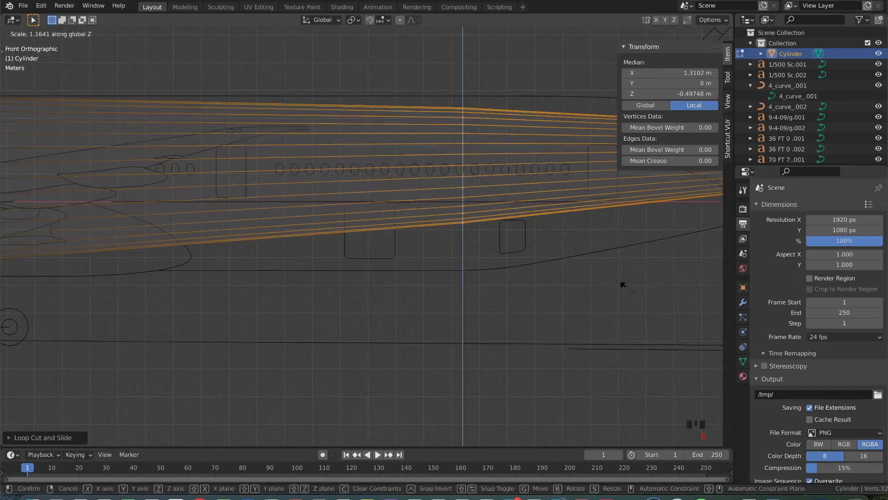
click(666, 319)
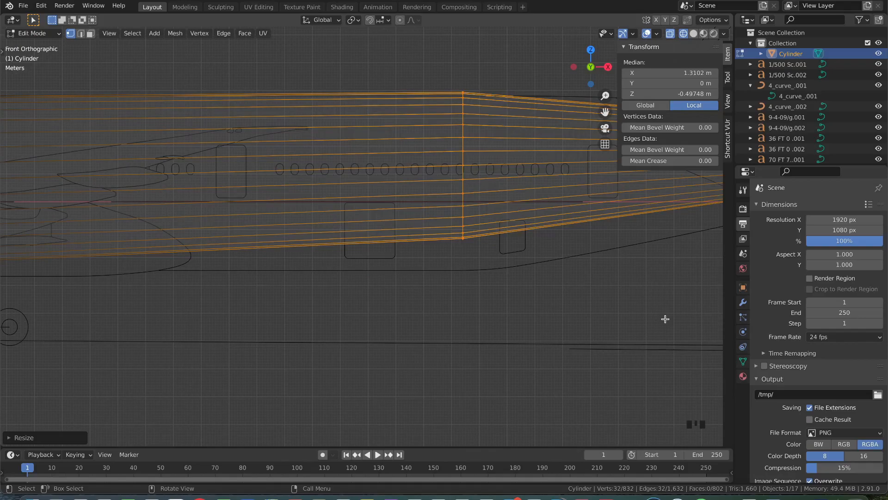
key(g)
key(z)
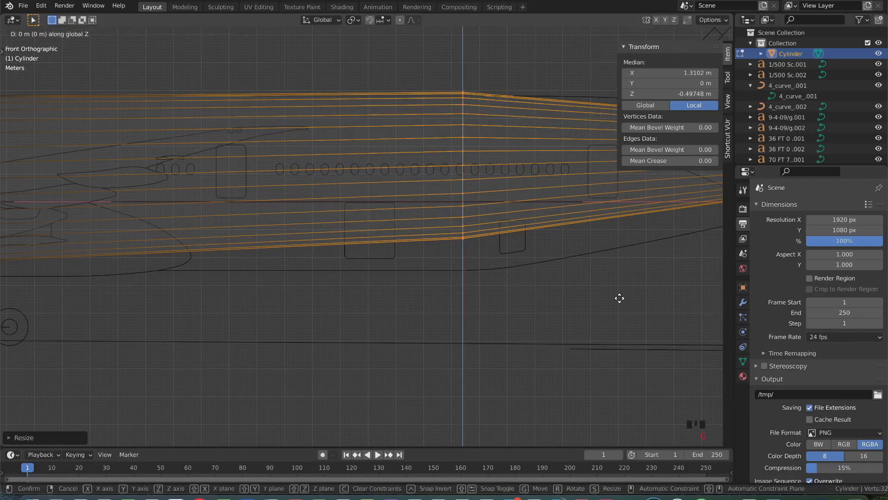
click(618, 309)
click(821, 498)
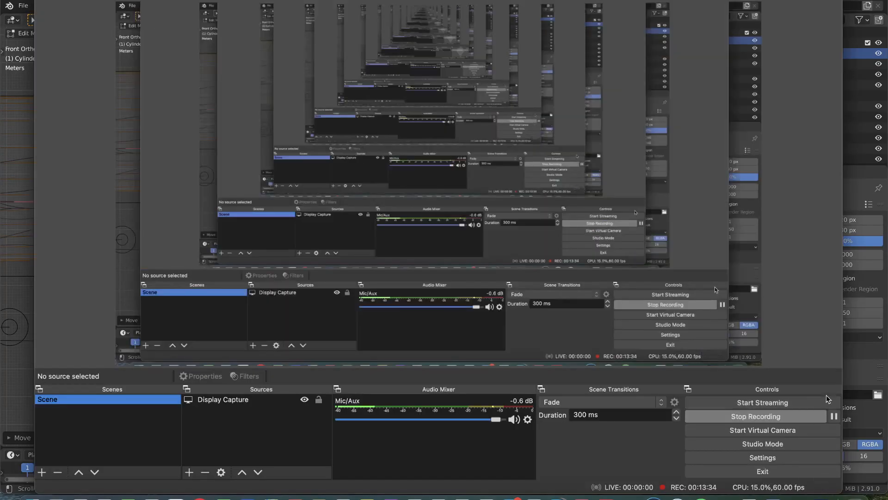
click(830, 415)
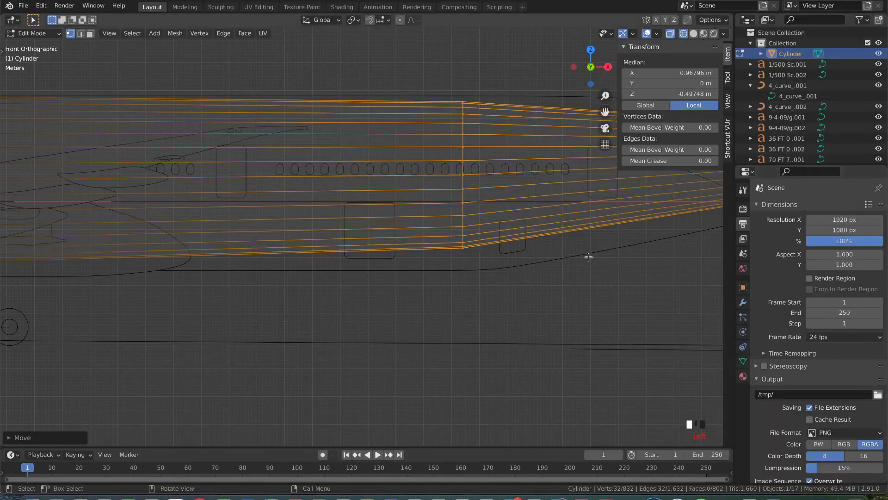
Lower the rear fuselage loop about another 0.34 m and scale it along Z by about 1.16
scroll(588, 255, right, 3)
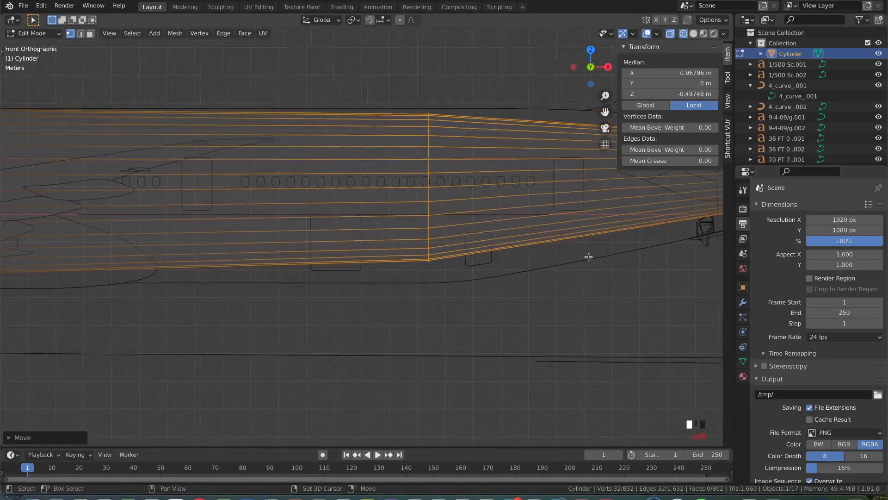
key(g)
key(z)
click(587, 266)
key(s)
key(z)
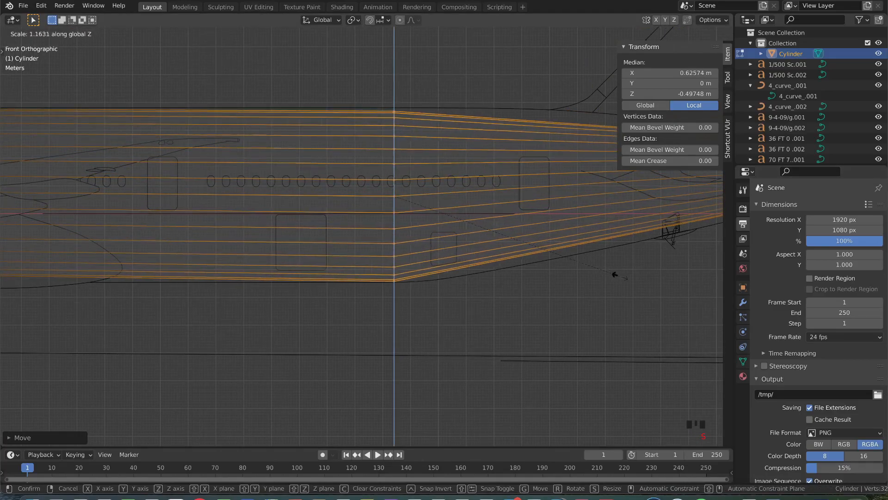
click(615, 274)
Raise the rear fuselage loop about 0.04 m and fine-tune its Z scale to fit the outline
key(g)
key(z)
click(470, 285)
key(s)
key(z)
click(468, 283)
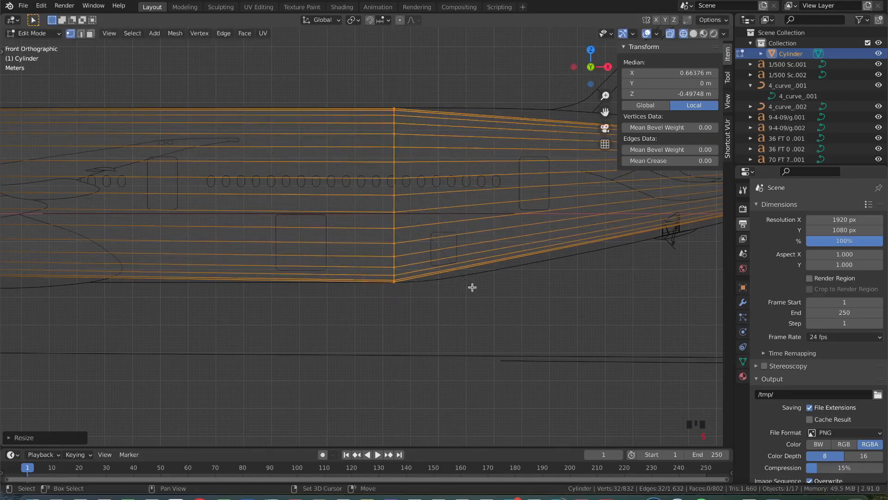
In front view, select the ring above the engine, lower it about 0.08 m, and adjust its vertical scale to the fuselage outline
ctrl+scroll(480, 288, down, 10)
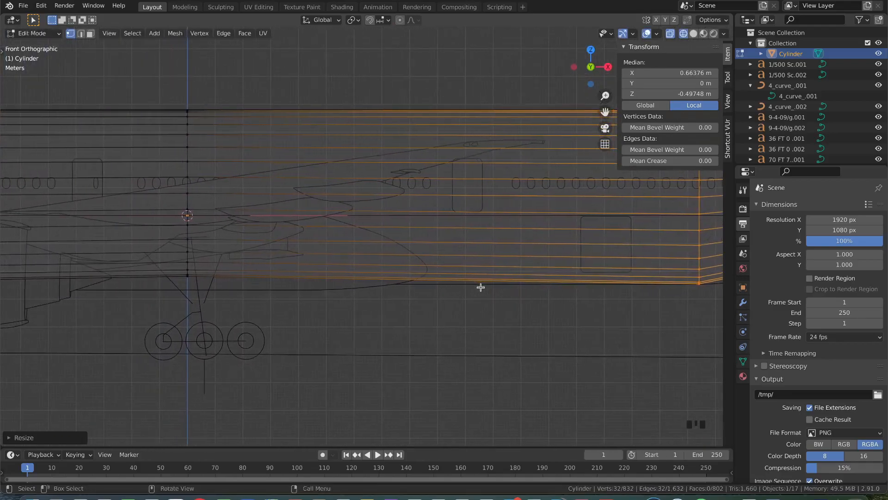
scroll(480, 288, right, 5)
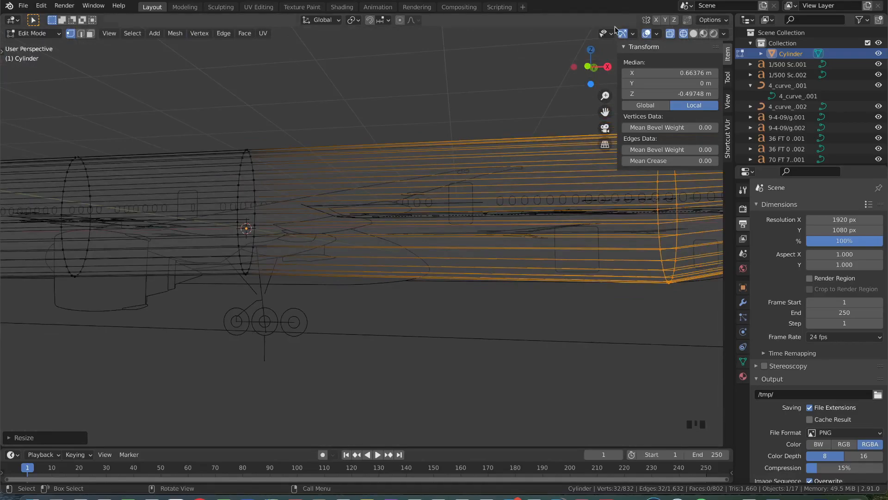
click(591, 68)
scroll(436, 162, down, 3)
scroll(445, 165, up, 2)
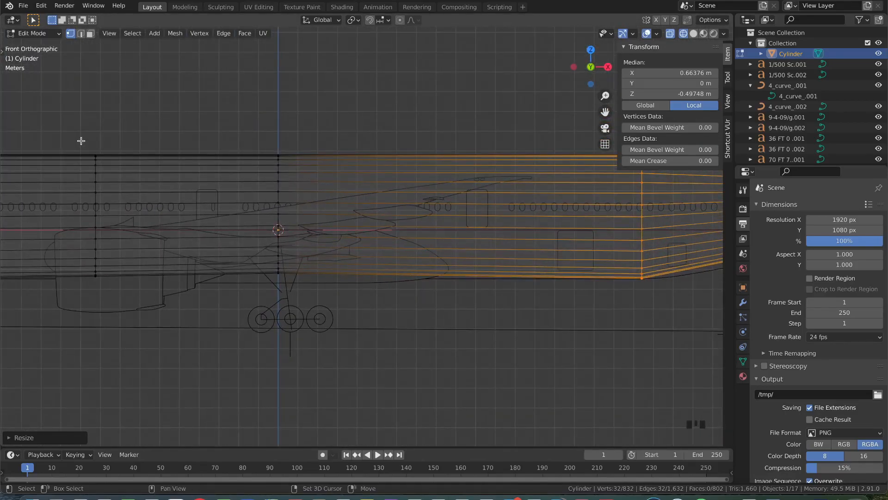
shift+scroll(81, 140, left, 2)
drag(87, 141, 210, 348)
shift+scroll(208, 346, left, 8)
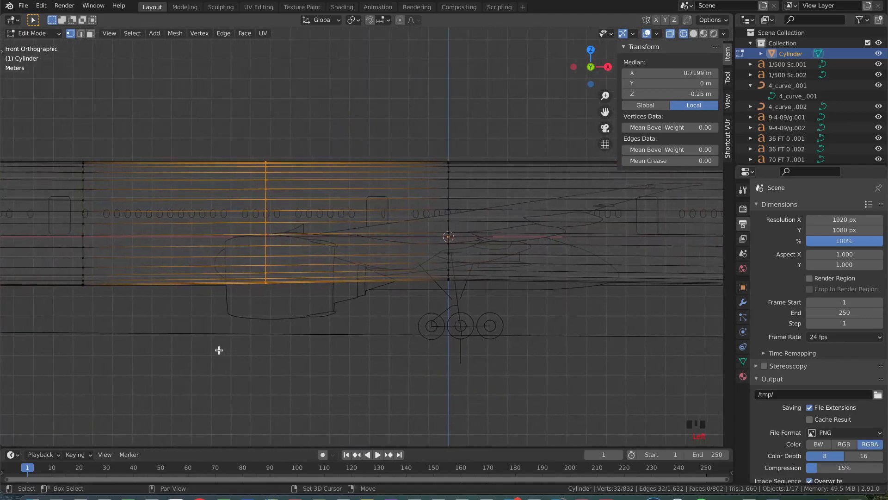
scroll(355, 284, up, 2)
scroll(356, 284, up, 1)
key(g)
key(z)
click(356, 286)
key(s)
key(z)
click(356, 285)
Raise the ring above the engine about 0.04 m and refine its scale along Z
key(g)
key(z)
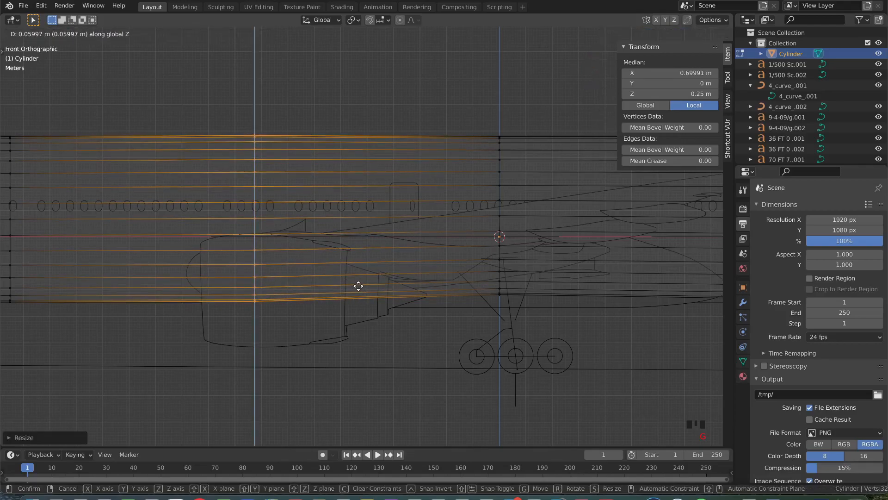
click(358, 285)
key(s)
key(z)
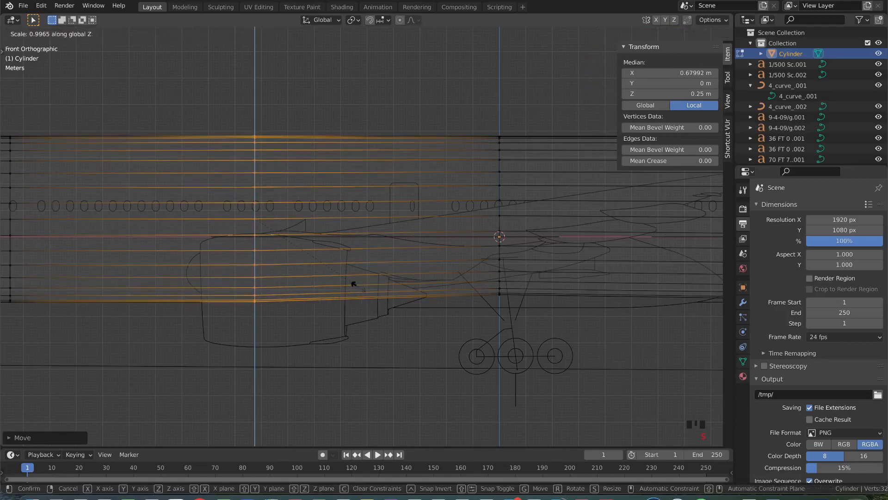
click(356, 286)
Select the ring above the main landing gear, lower it about 0.06 m, and adjust its scale along Z
shift+scroll(357, 287, right, 5)
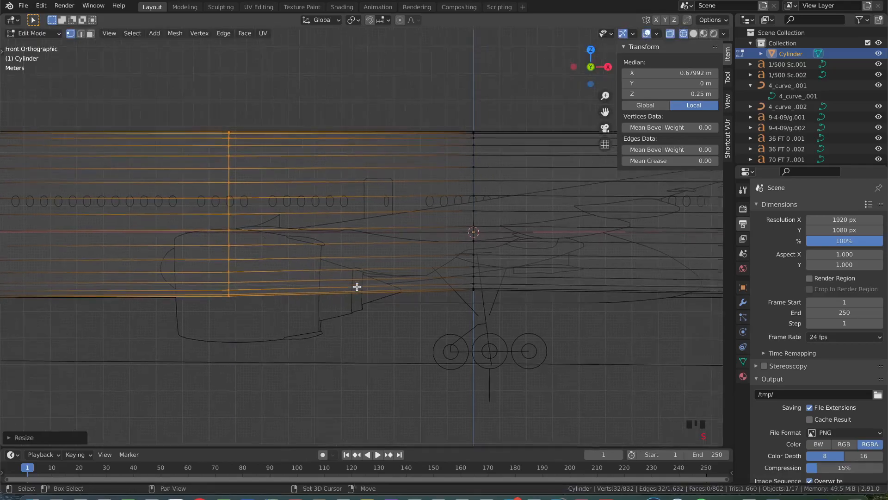
key(Tab)
key(Tab)
drag(382, 76, 502, 334)
key(g)
key(z)
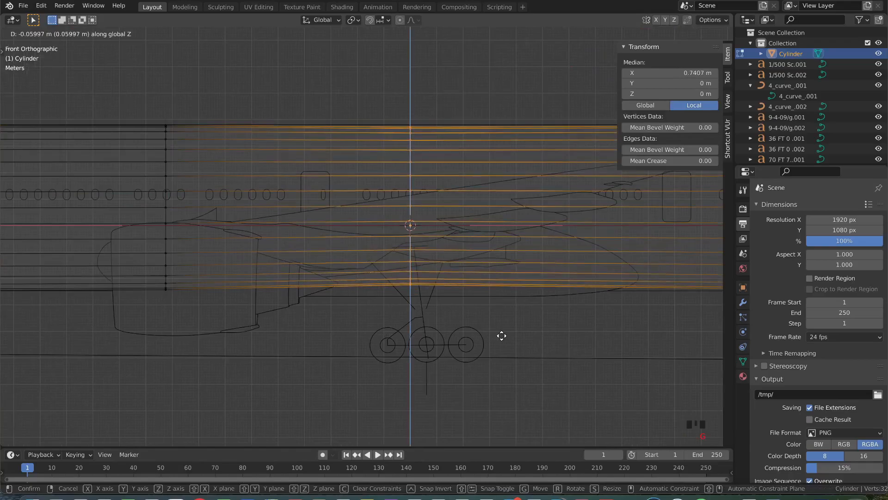
click(502, 335)
key(s)
key(z)
click(505, 337)
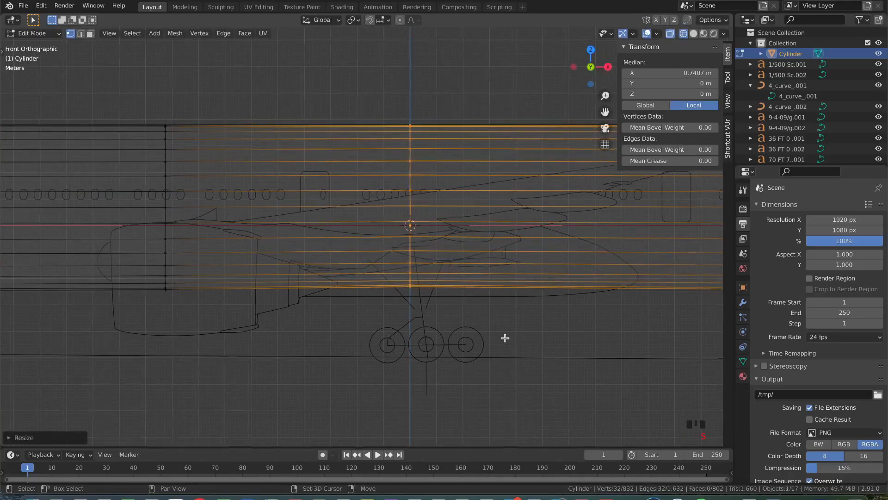
Lower the ring above the main landing gear by about another 0.06 m
shift+scroll(506, 338, right, 10)
key(g)
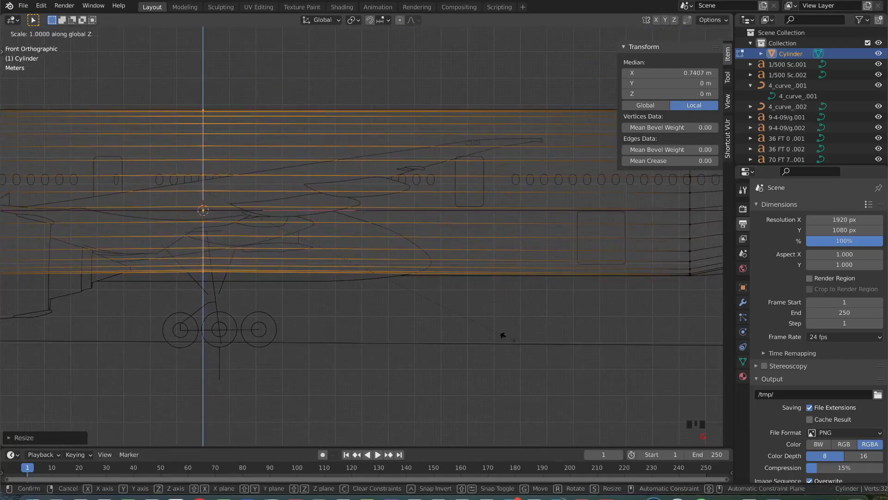
key(Escape)
key(g)
key(z)
click(509, 339)
key(s)
key(z)
key(Escape)
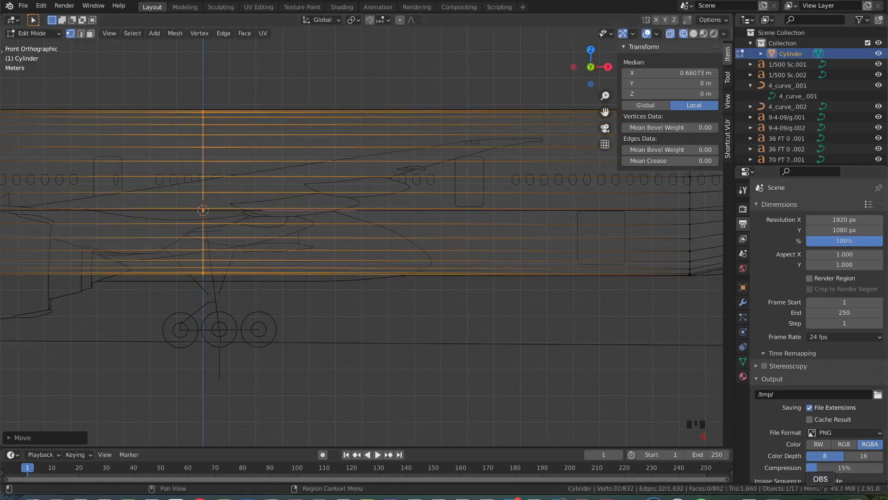
key(alt+Tab)
click(834, 419)
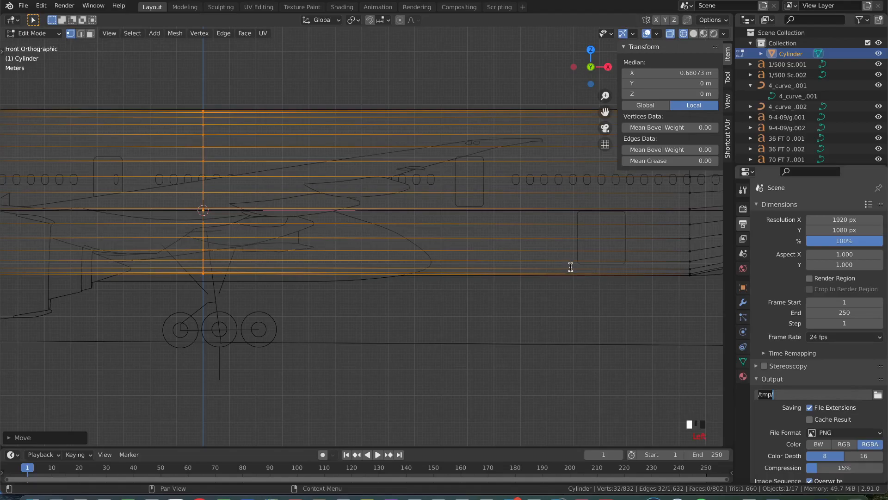
Lower the landing-gear ring a further 0.02 m or so and fine-tune its vertical scale
ctrl+scroll(551, 309, up, 5)
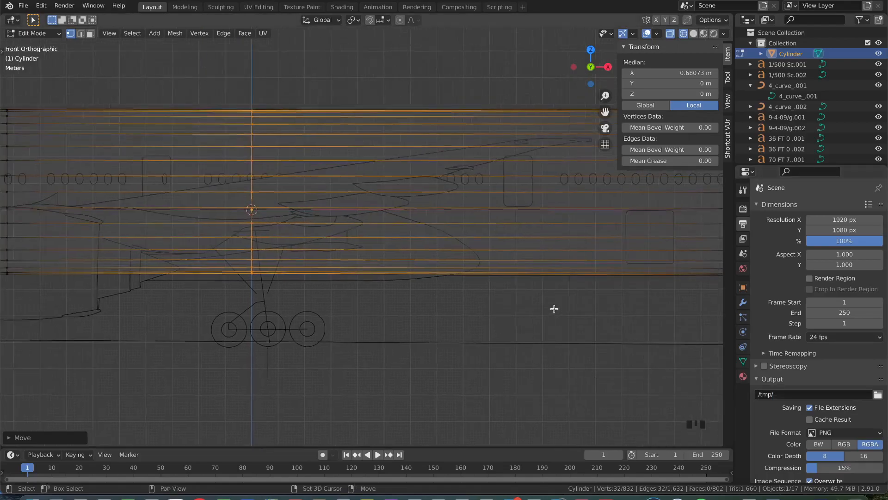
key(g)
key(s)
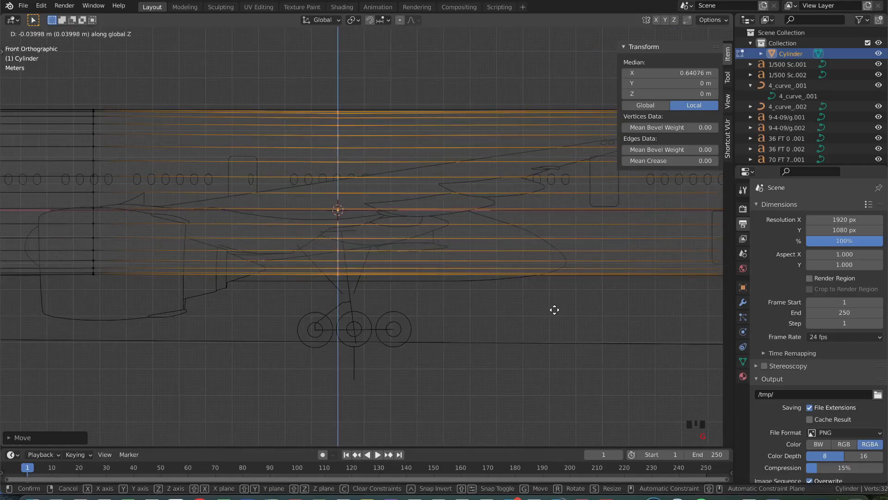
key(z)
click(551, 306)
Add one centred loop cut around the tapered tail section of the fuselage
ctrl+scroll(557, 309, down, 10)
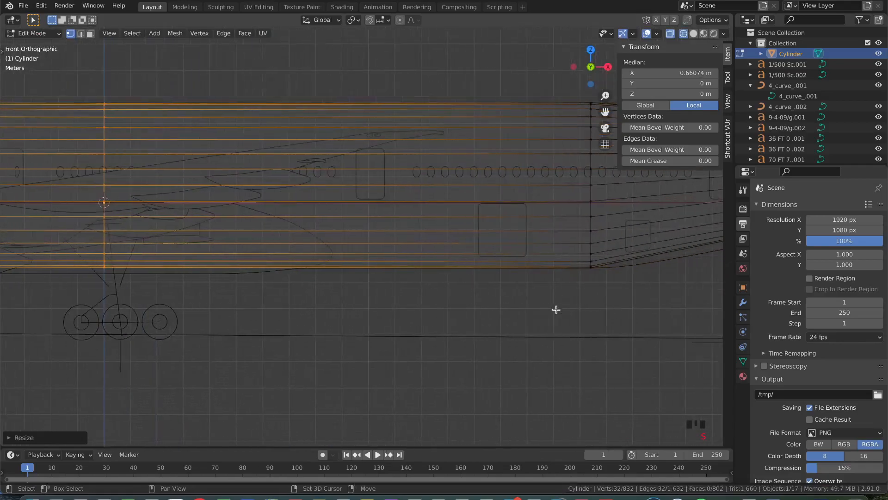
ctrl+scroll(559, 309, down, 5)
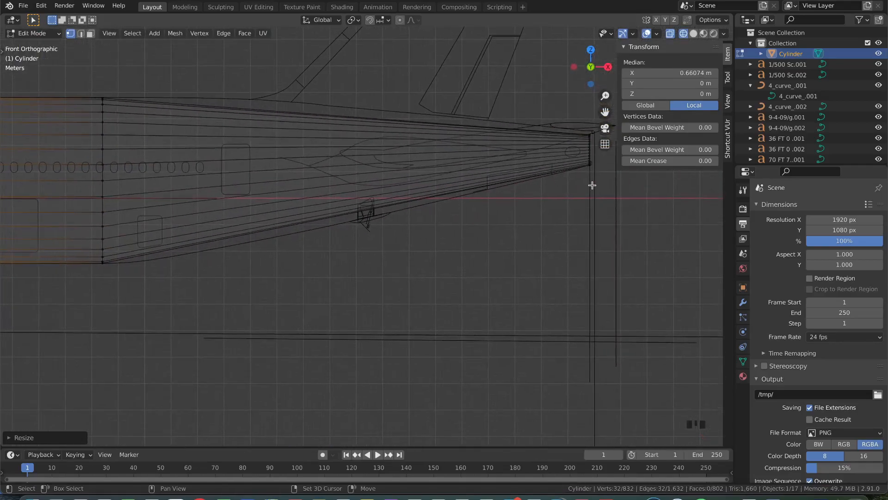
click(259, 162)
click(262, 163)
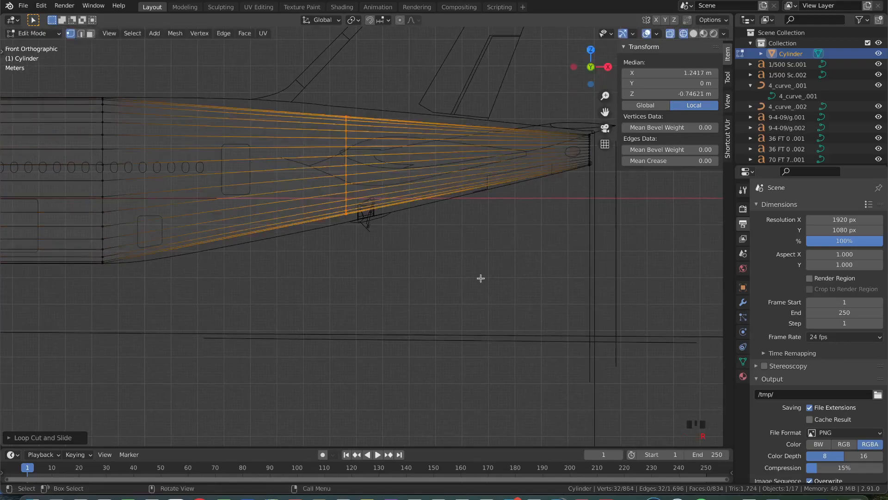
Fit the selected tail ring to the outline by raising it about 0.02 m and adjusting its scale along Z, finishing at about 1.06
key(s)
key(z)
click(567, 320)
key(g)
key(z)
click(568, 320)
key(s)
key(z)
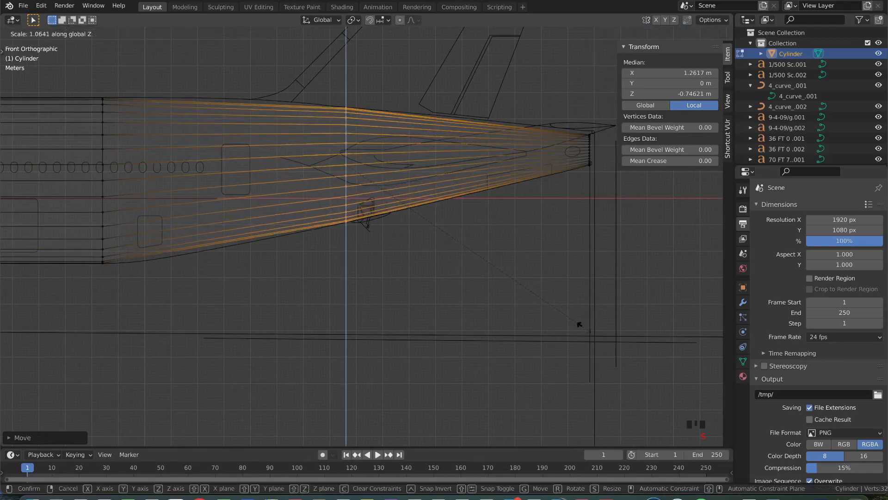
click(579, 324)
Add a loop cut through the rear door area of the tail and scale it along Z by about 1.05
ctrl+scroll(344, 210, up, 6)
key(ctrl+r)
click(345, 210)
click(344, 210)
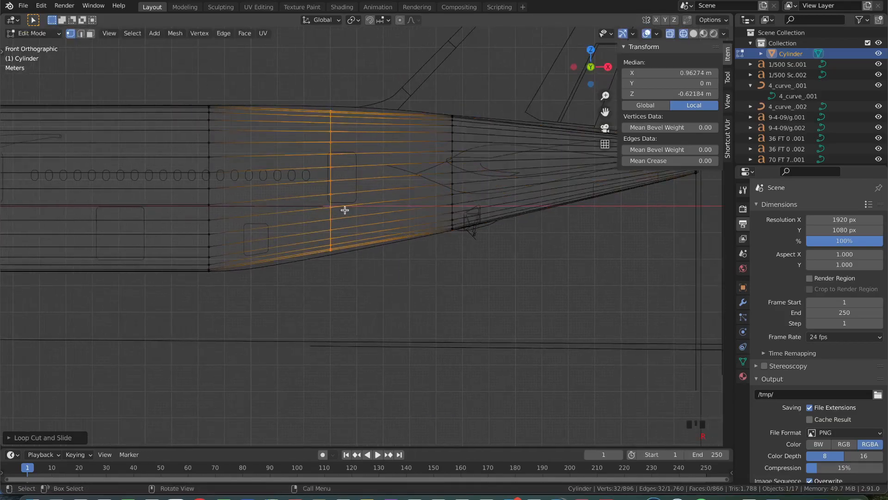
key(s)
key(z)
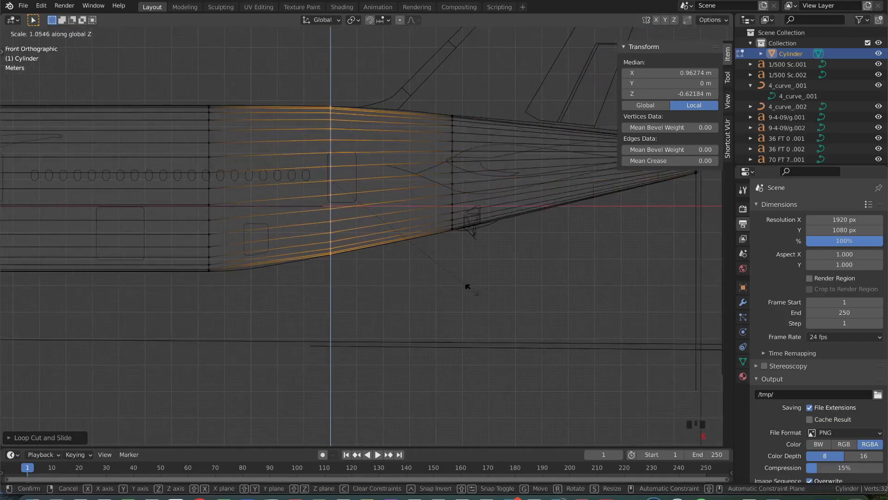
click(468, 286)
Add a centred loop cut ahead of the rear door, adjust its height, and scale it along Z by about 1.02
ctrl+scroll(370, 271, up, 5)
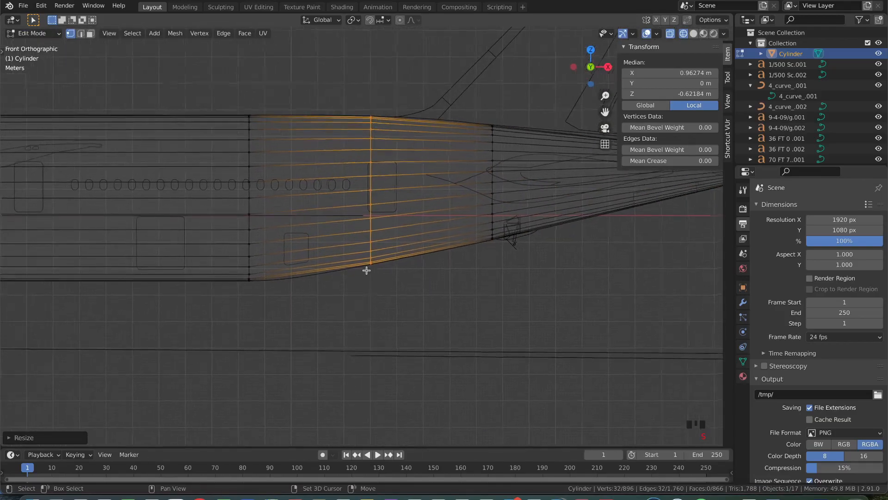
key(ctrl+r)
click(287, 221)
right_click(287, 221)
key(g)
key(z)
click(414, 294)
key(s)
key(z)
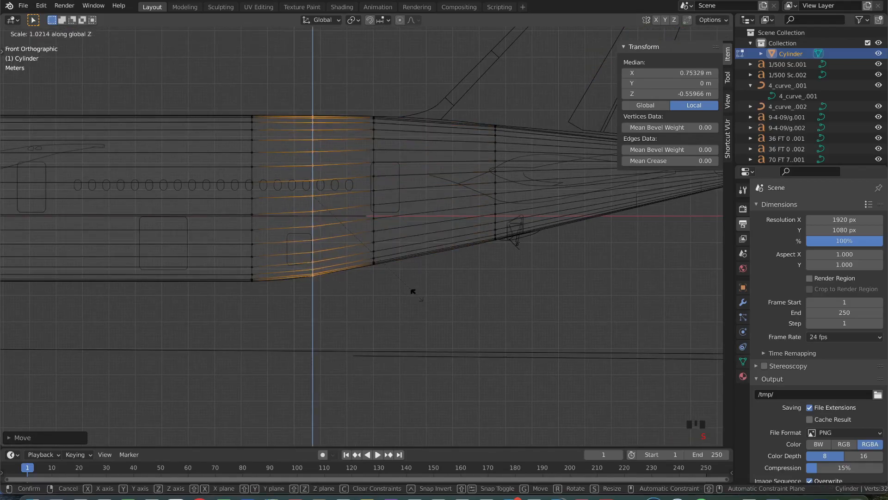
click(412, 291)
Add a centred loop cut where the belly starts to rise and lower it about 0.02 m
ctrl+scroll(369, 272, up, 4)
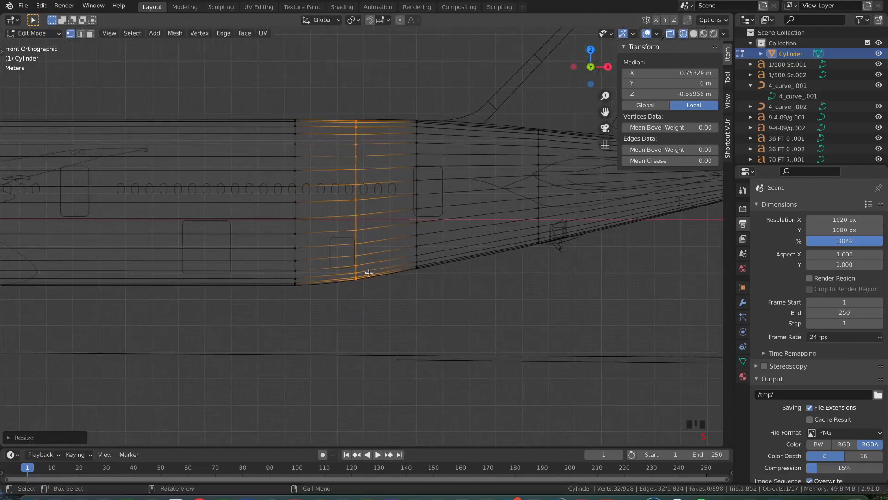
click(333, 253)
right_click(333, 253)
key(g)
key(z)
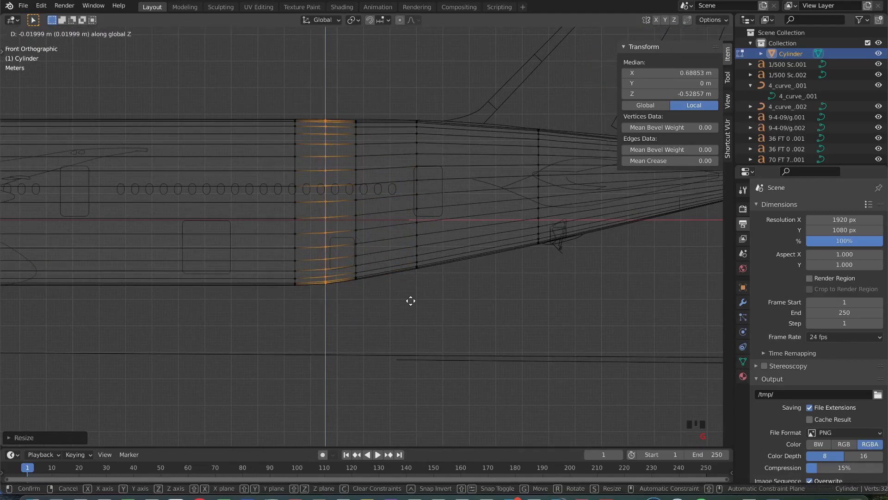
click(411, 301)
Add a centred loop cut just behind the rear door, adjust its height, and scale it along Z by about 1.01
ctrl+scroll(410, 301, down, 10)
scroll(409, 302, up, 2)
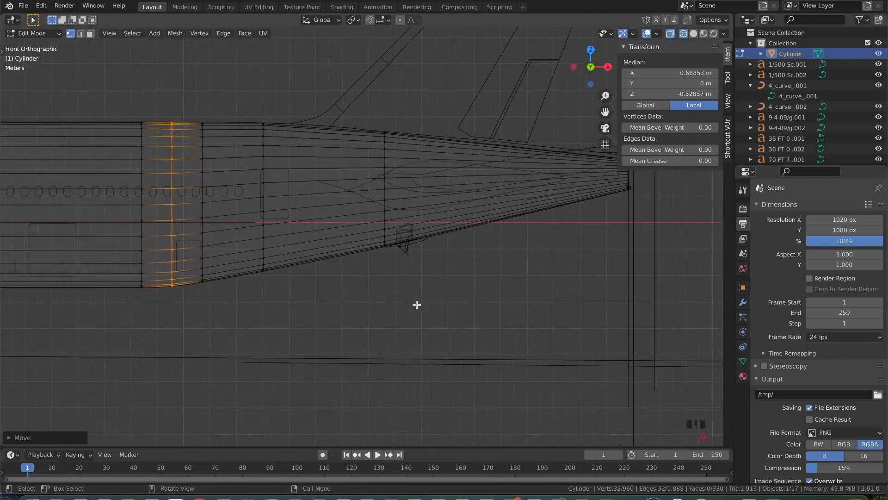
click(277, 165)
right_click(284, 169)
key(g)
key(z)
click(461, 320)
key(s)
key(z)
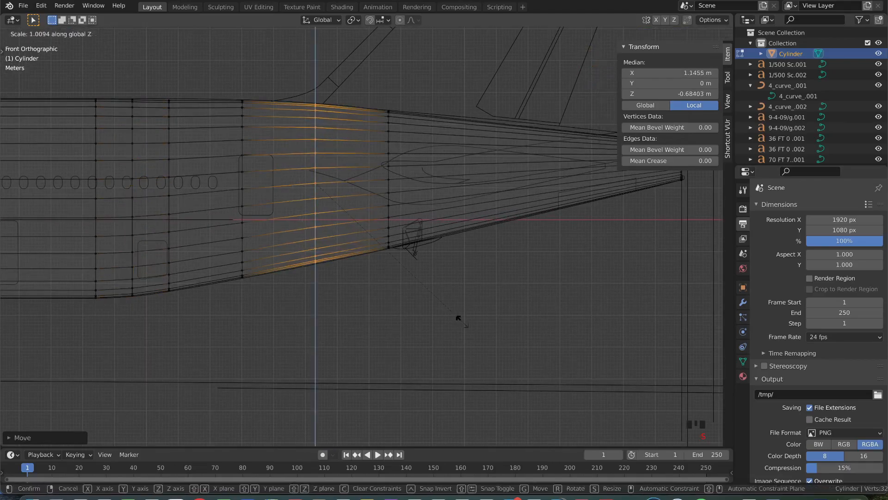
click(459, 318)
Select the end ring of the tail cone, raise it about 0.03 m, and enlarge it slightly along Z
ctrl+scroll(462, 322, down, 10)
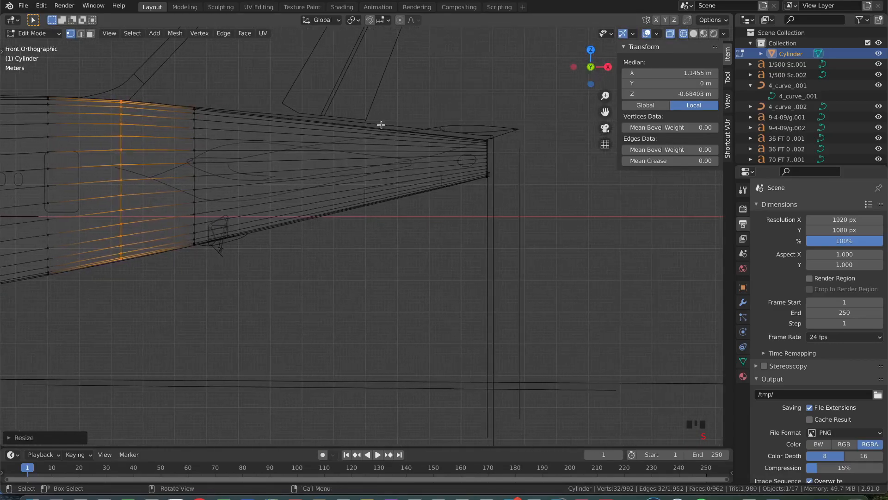
alt+click(487, 159)
key(g)
key(z)
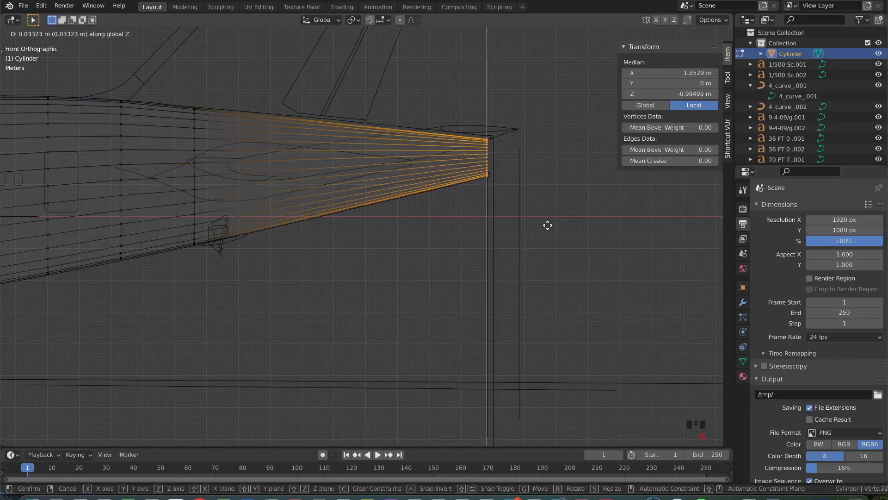
click(547, 225)
key(s)
key(z)
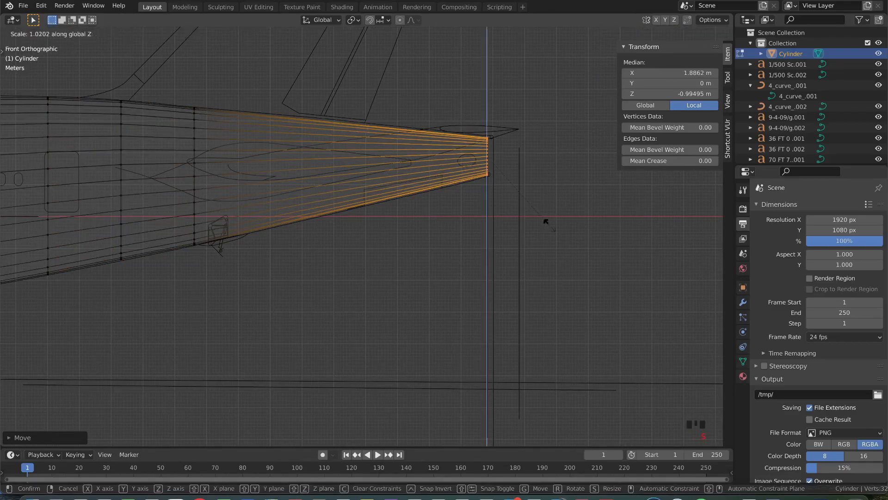
click(557, 230)
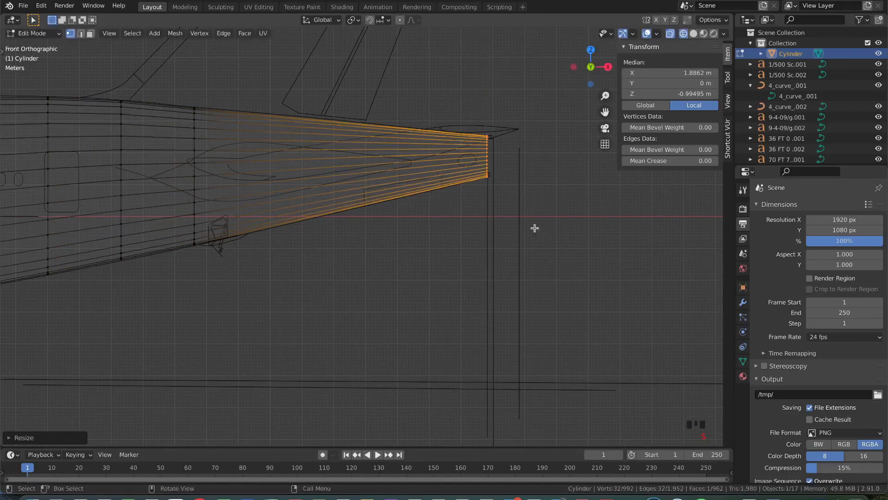
Leave mesh editing, switch to solid display, and shade the fuselage smooth
key(Tab)
scroll(412, 203, down, 4)
shift+scroll(420, 206, left, 5)
shift+scroll(430, 208, left, 6)
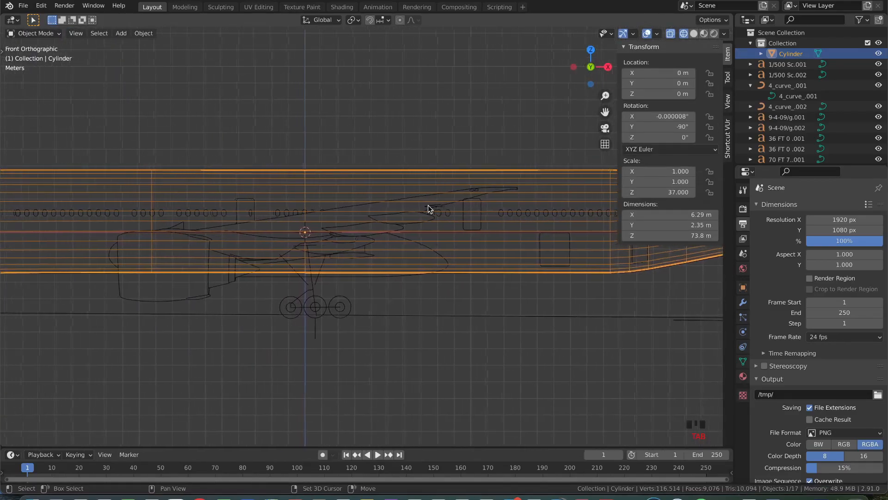
key(Tab)
key(Tab)
scroll(429, 208, down, 1)
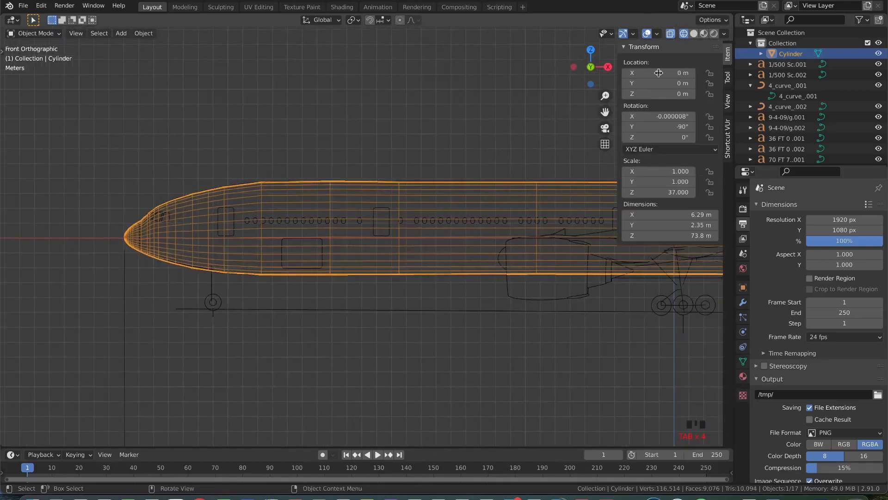
click(694, 34)
right_click(349, 223)
click(349, 225)
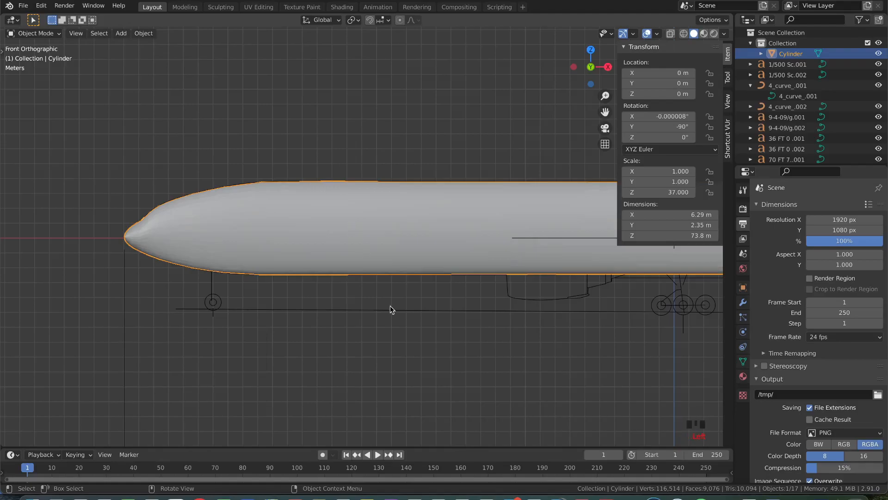
Examine the shaded fuselage's side profile against the blueprint outline from tail to nose, with the object deselected
shift+scroll(390, 305, right, 10)
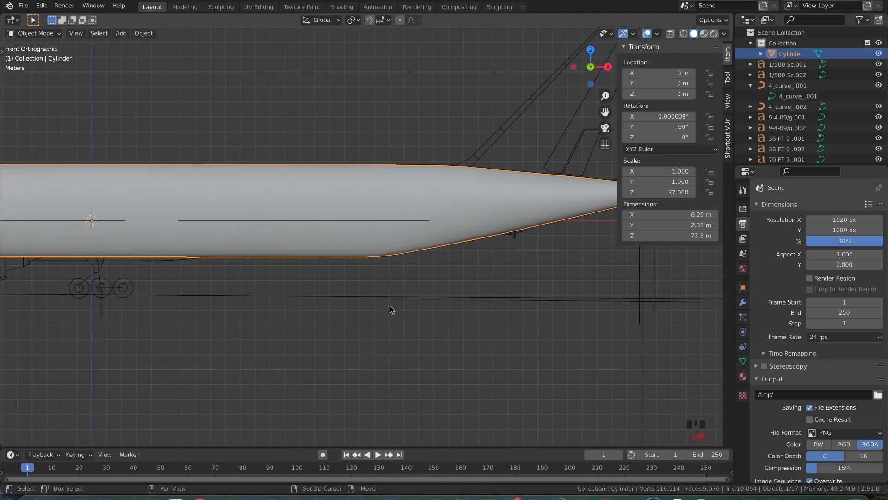
shift+scroll(390, 309, right, 2)
shift+scroll(390, 307, left, 10)
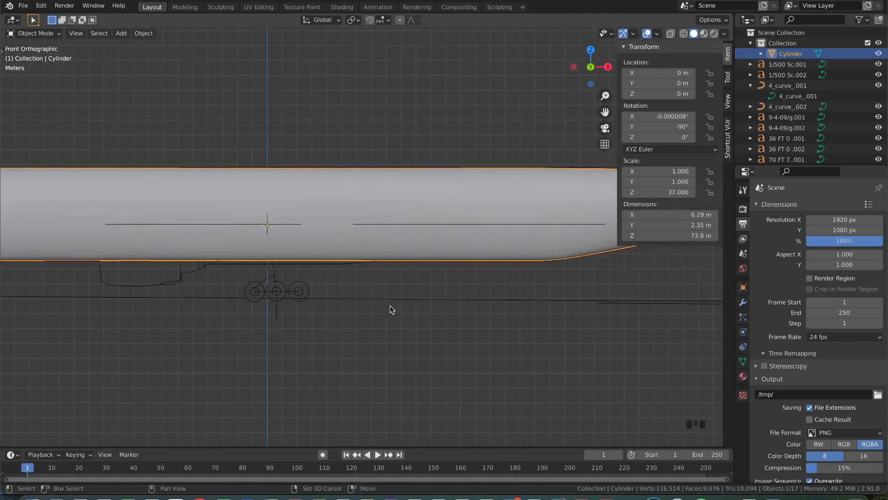
scroll(390, 306, up, 5)
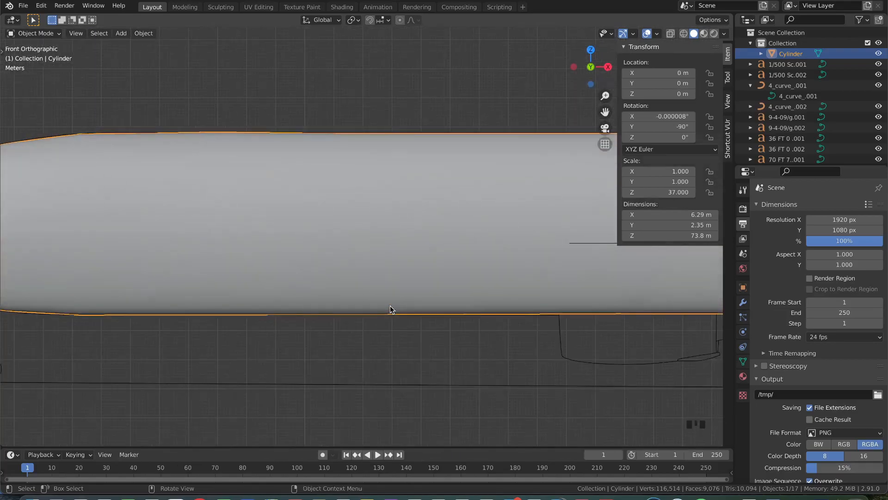
shift+scroll(415, 305, left, 5)
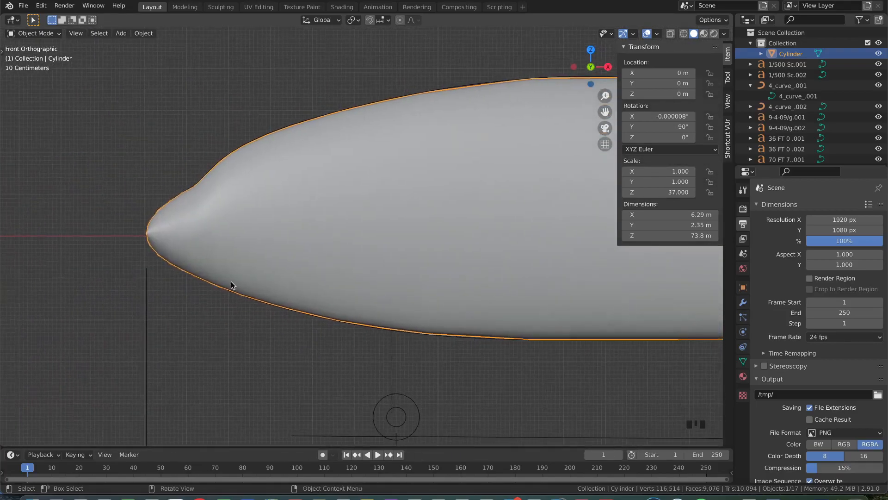
scroll(231, 281, up, 5)
scroll(449, 340, up, 4)
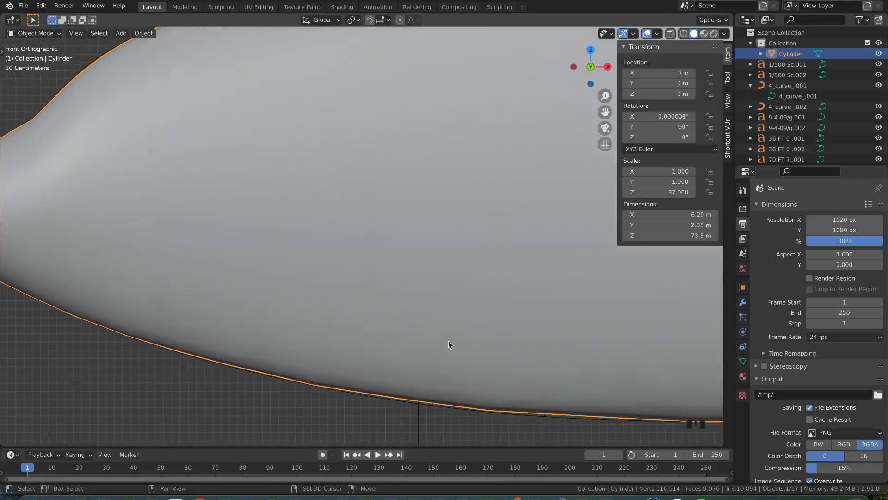
double_click(363, 389)
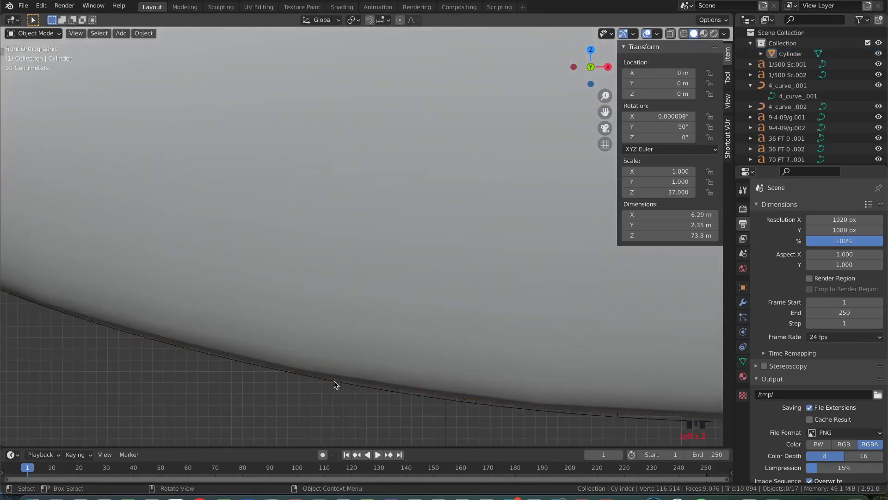
scroll(421, 397, down, 2)
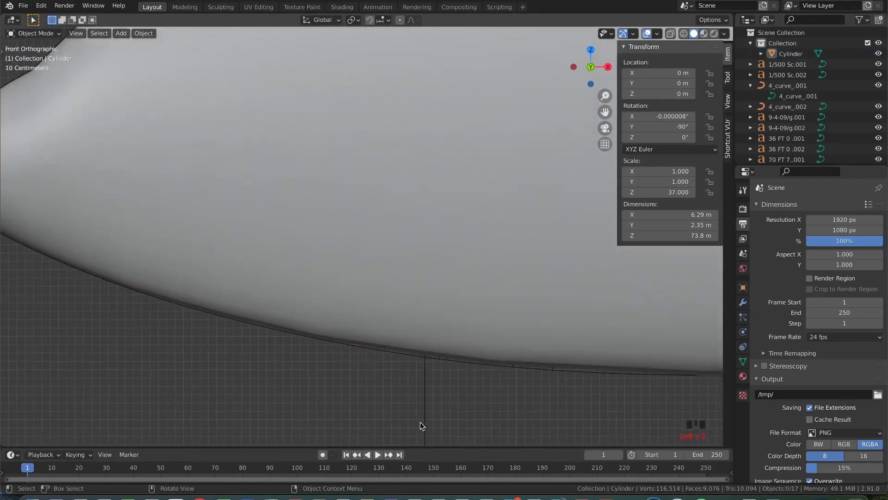
scroll(393, 232, down, 4)
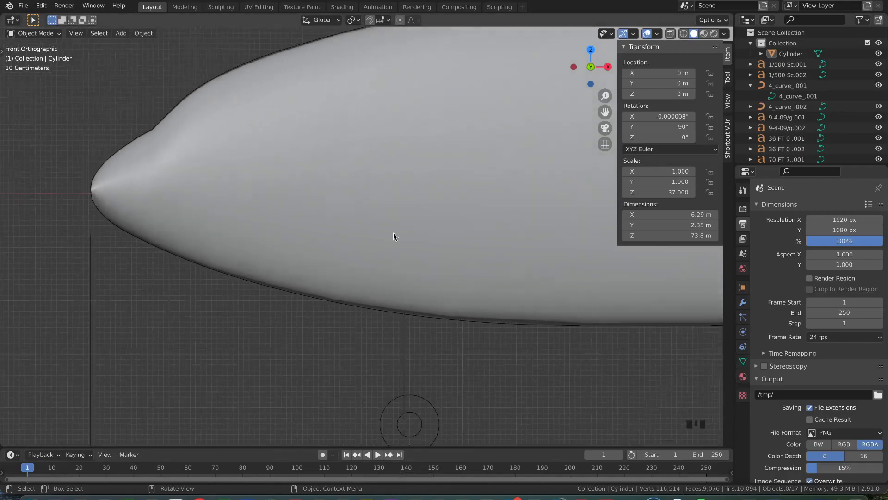
Examine the fuselage and nose shape from several angles together with the surrounding blueprint drawings
scroll(345, 202, left, 5)
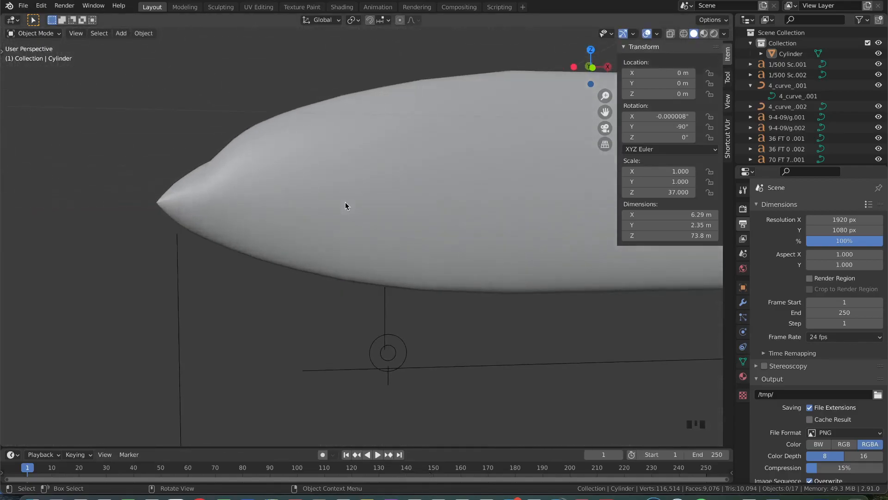
scroll(346, 201, left, 8)
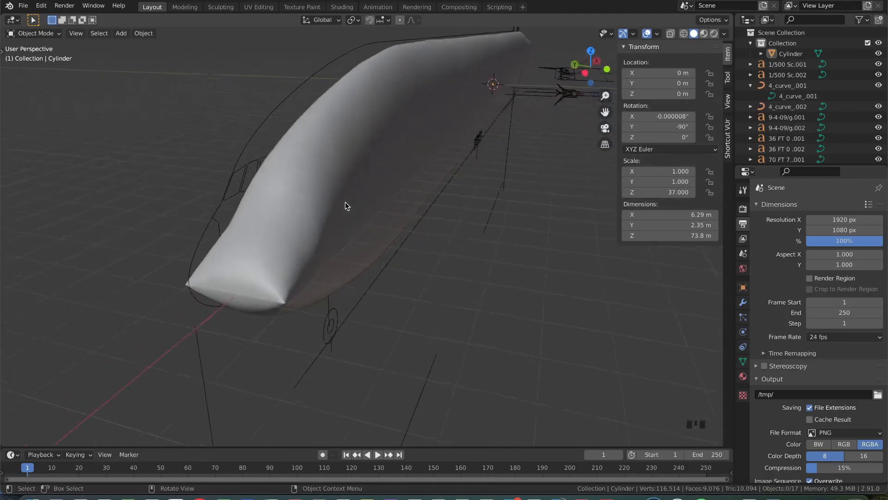
scroll(345, 202, left, 10)
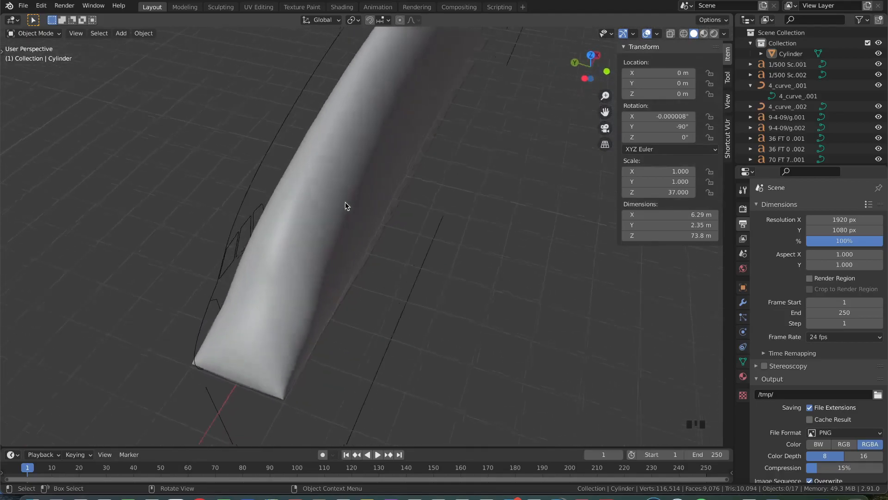
scroll(345, 202, left, 8)
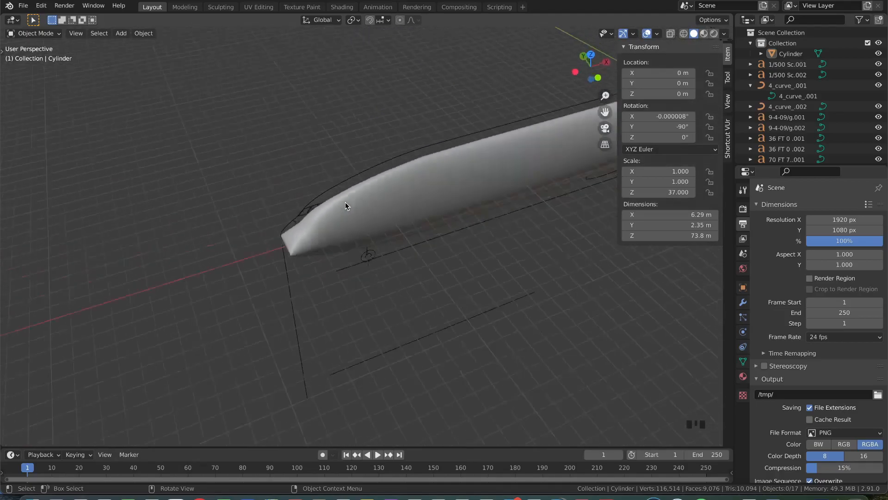
scroll(345, 202, left, 10)
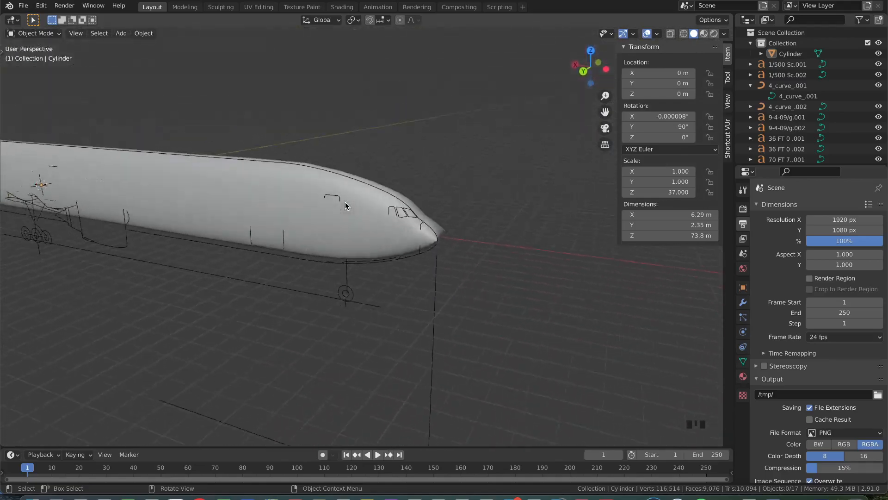
scroll(345, 202, left, 10)
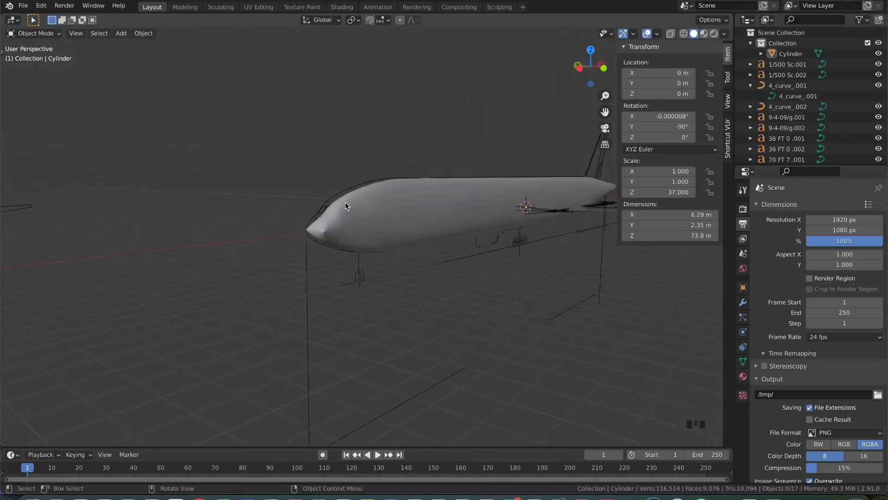
scroll(345, 201, left, 12)
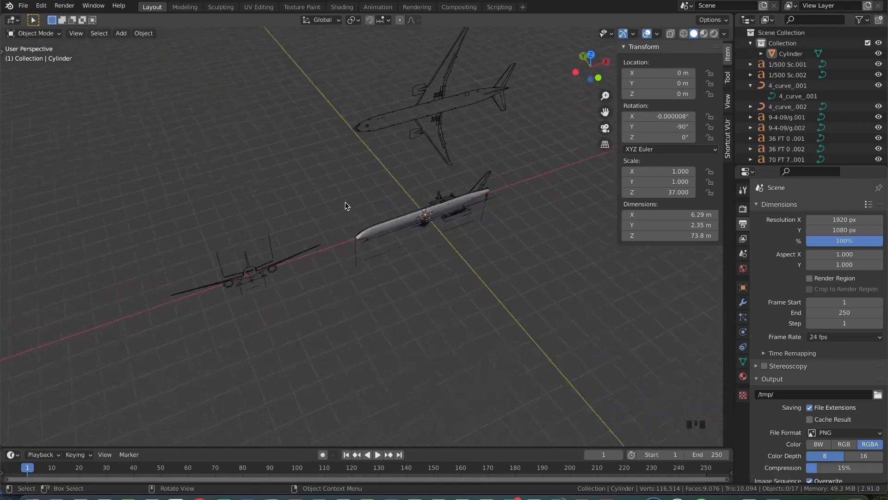
Delete the small leftover blueprint curve 4_curve_.001 near the fuselage
click(465, 212)
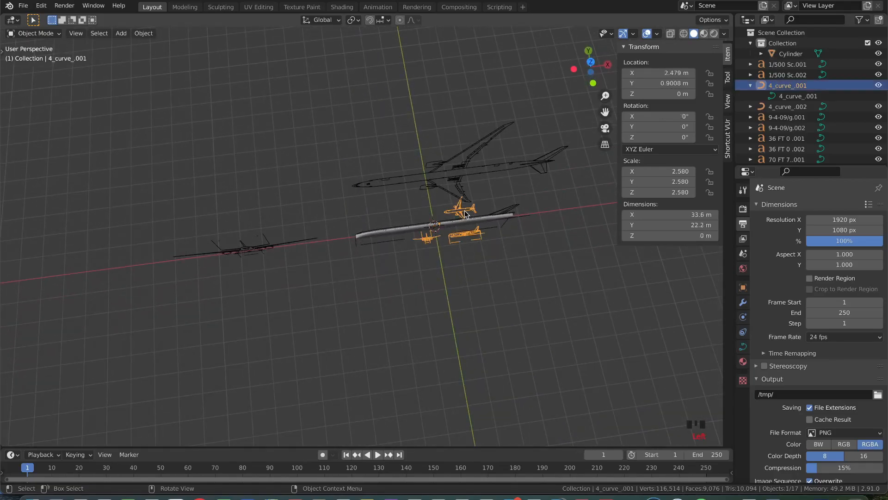
scroll(465, 212, left, 8)
key(x)
click(464, 211)
Duplicate the large blueprint curve 4_curve_.002 and leave the copy in its original position
scroll(465, 212, left, 8)
click(469, 128)
scroll(429, 164, left, 10)
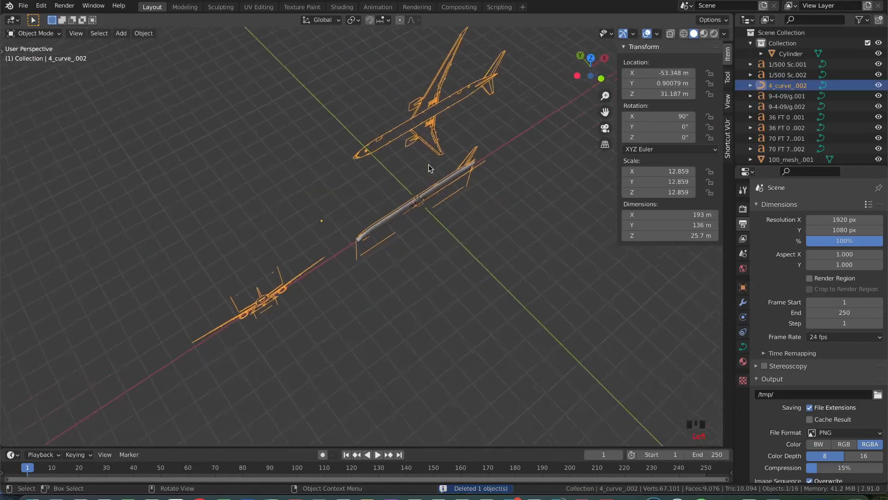
scroll(429, 164, left, 5)
key(shift+d)
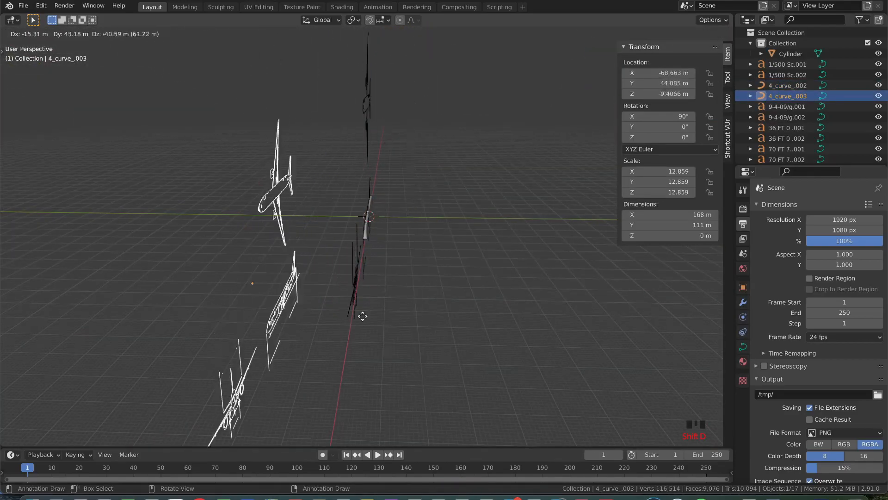
key(Escape)
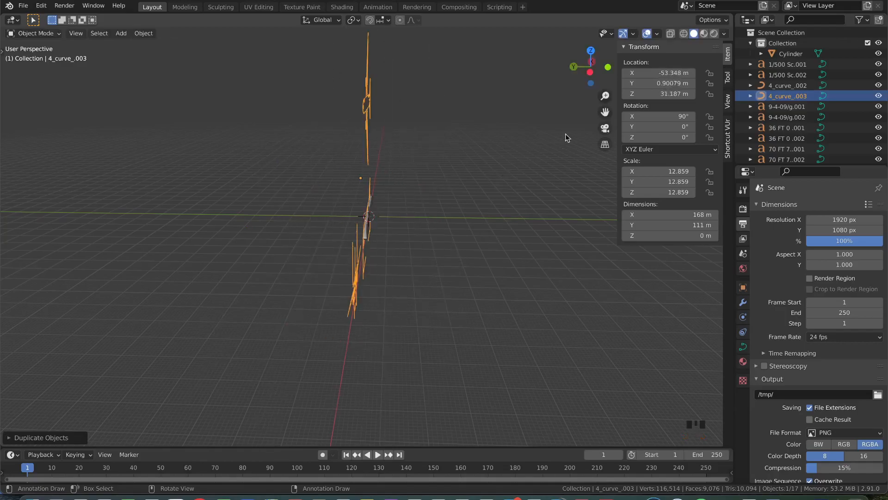
Rotate the duplicated blueprint curve from the left side view so it lies flat, with an X rotation of 0°
click(588, 72)
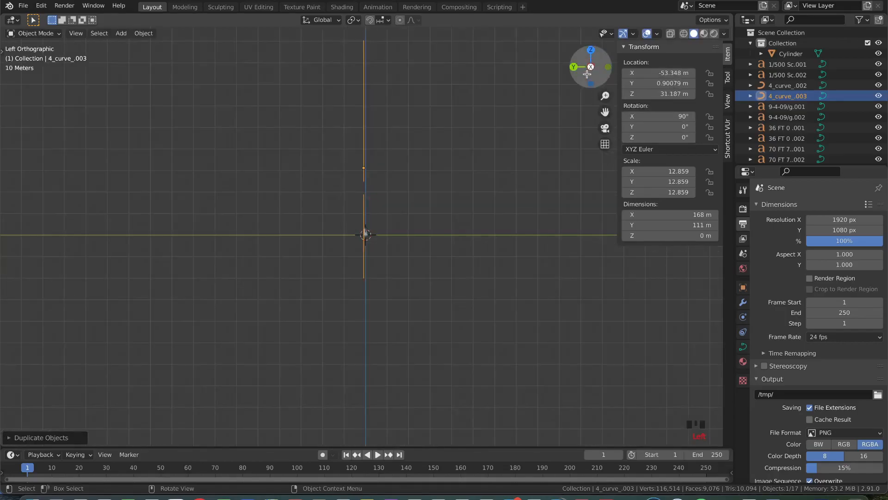
key(r)
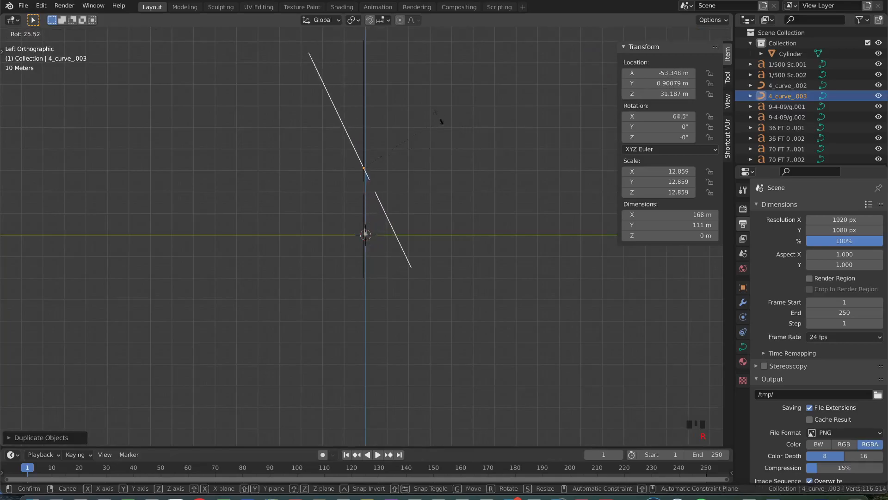
click(356, 108)
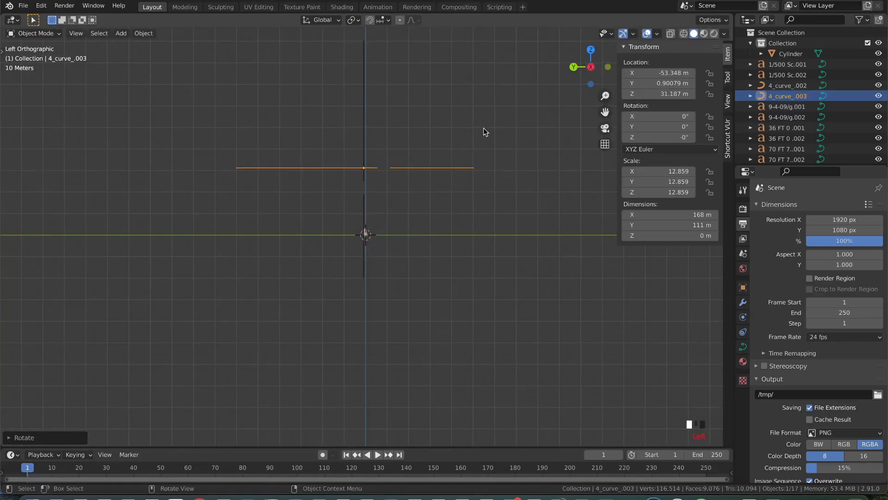
Lower the flat blueprint copy along Z to the fuselage's level, at a Z location of about 0.23 m
key(g)
key(z)
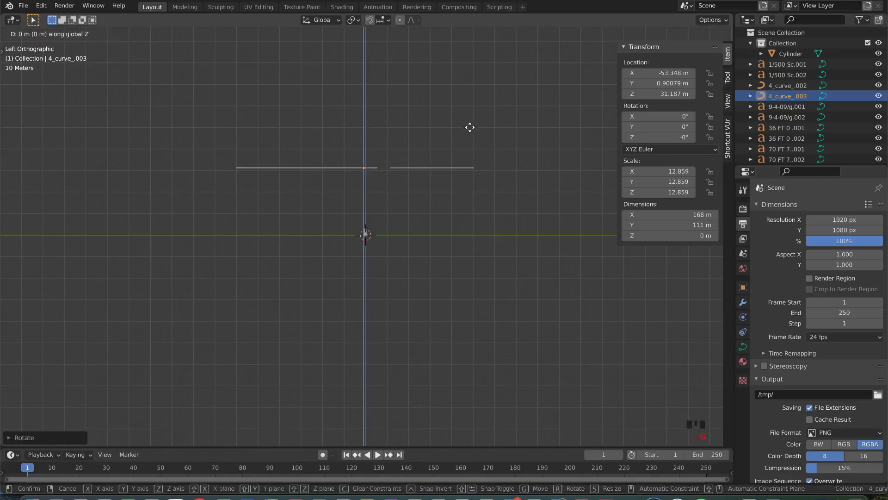
click(476, 193)
middle_drag(476, 191, 475, 190)
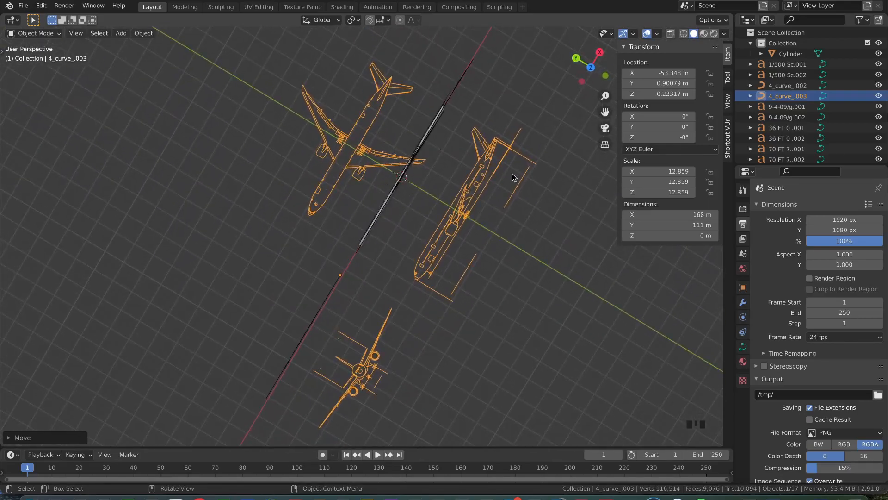
scroll(512, 174, up, 8)
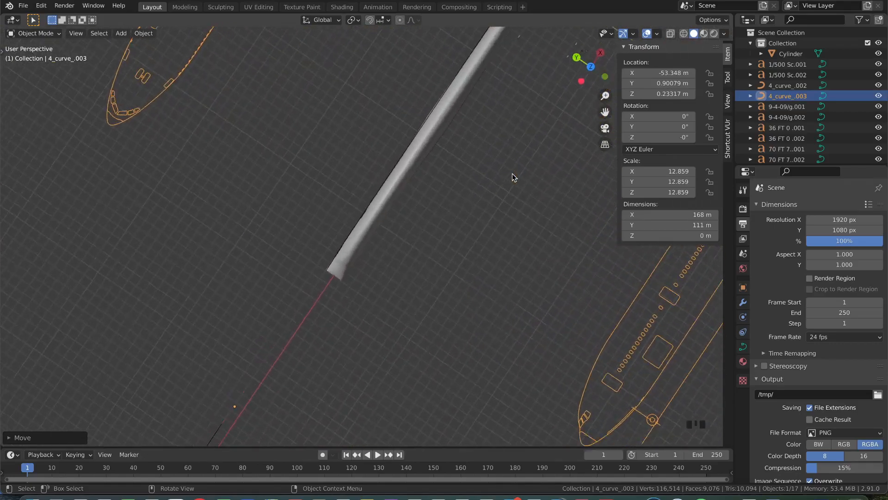
Move the blueprint copy along Y to about -26.5 m in the top view, centring its top-view aircraft on the fuselage
click(591, 66)
scroll(468, 156, down, 3)
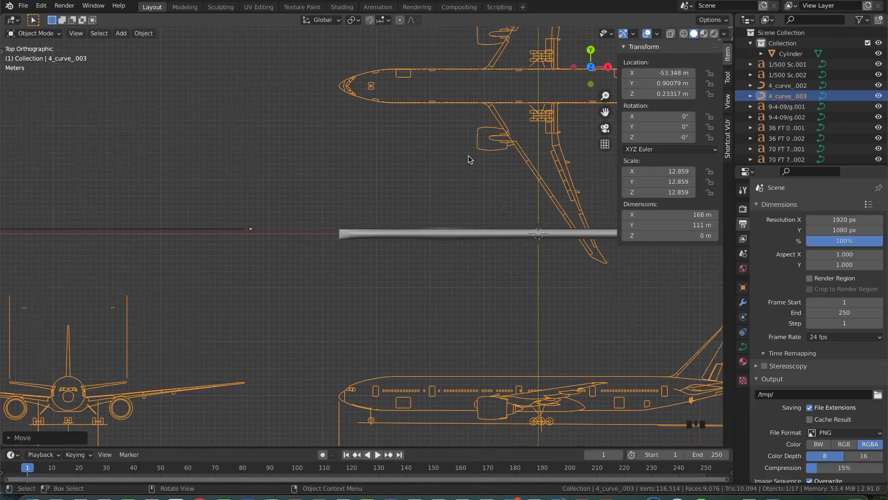
scroll(468, 155, up, 2)
key(g)
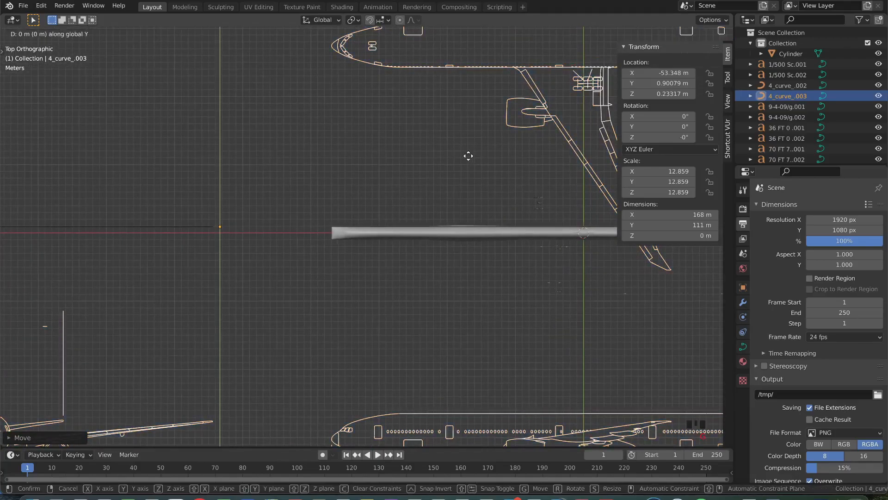
click(465, 343)
Select the fuselage cylinder, enter Edit Mode and enable X-ray display to work on its nose
shift+scroll(466, 342, right, 10)
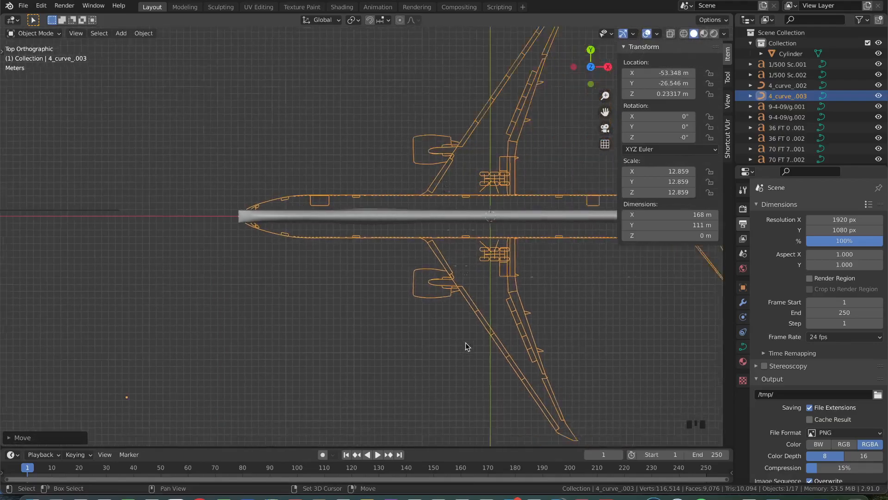
scroll(519, 208, up, 4)
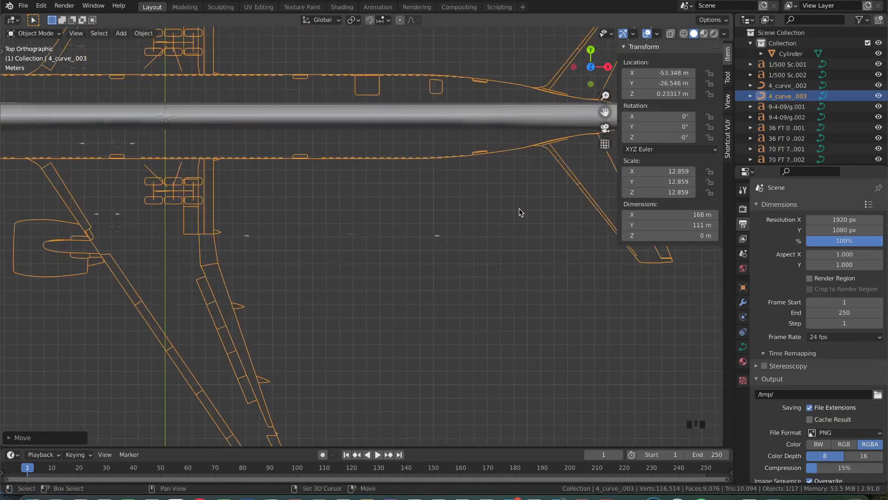
scroll(519, 208, up, 2)
shift+scroll(520, 208, left, 20)
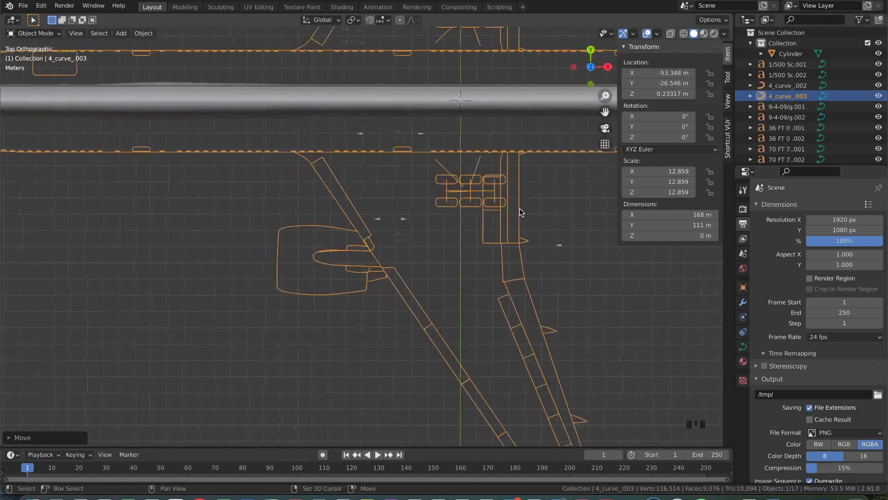
shift+scroll(520, 208, up, 4)
shift+scroll(520, 208, left, 3)
click(412, 135)
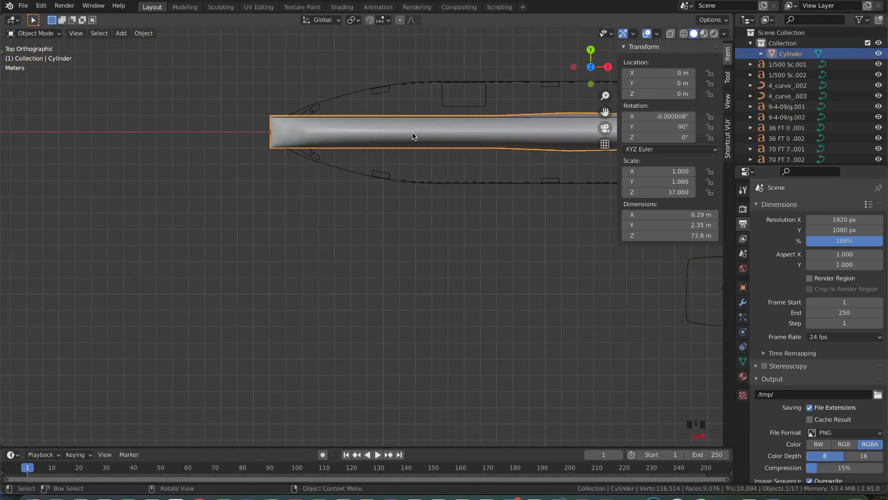
key(Tab)
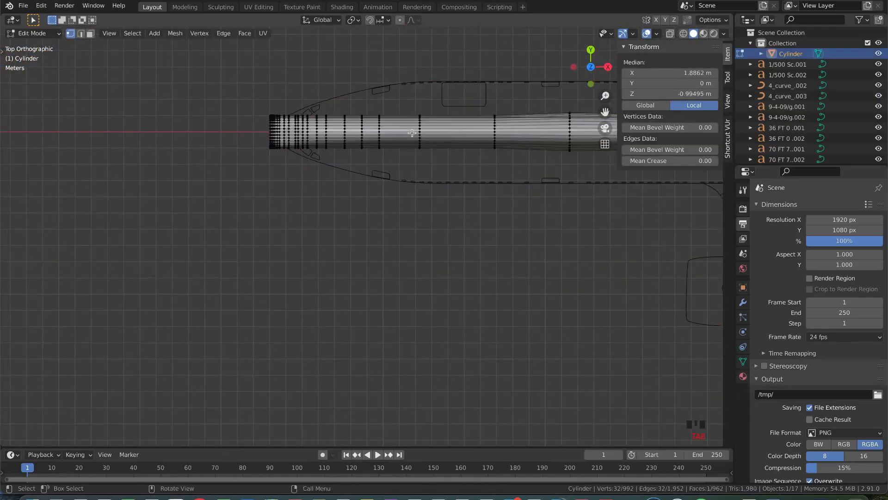
shift+scroll(401, 118, down, 10)
shift+scroll(401, 119, up, 10)
shift+scroll(401, 118, left, 7)
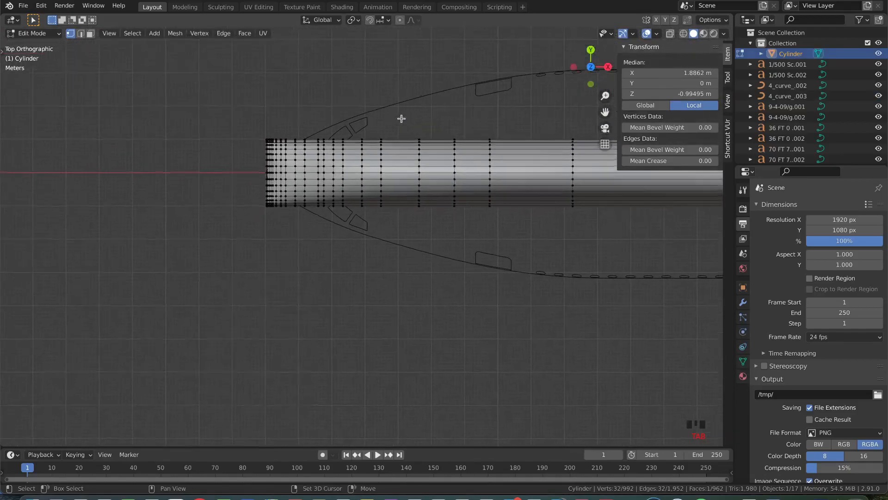
click(822, 496)
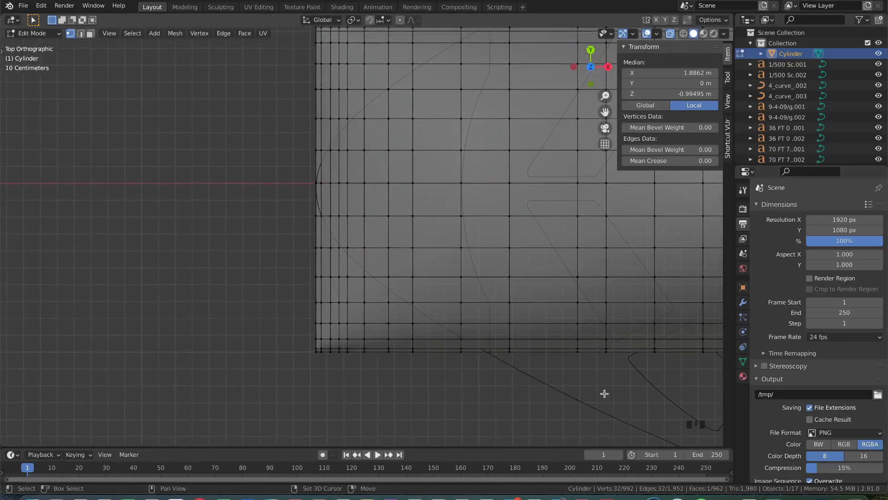
Select the foremost edge ring at the nose and scale it along Y almost to a point
alt+click(315, 234)
shift+middle_drag(353, 170, 374, 205)
key(s)
key(x)
key(y)
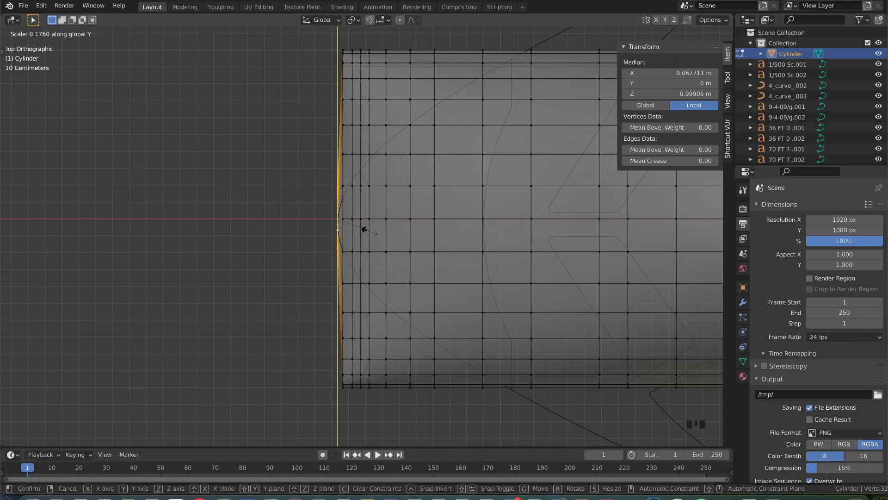
click(336, 218)
Frame the foremost nose ring closely and narrow it further along Y
key(grave)
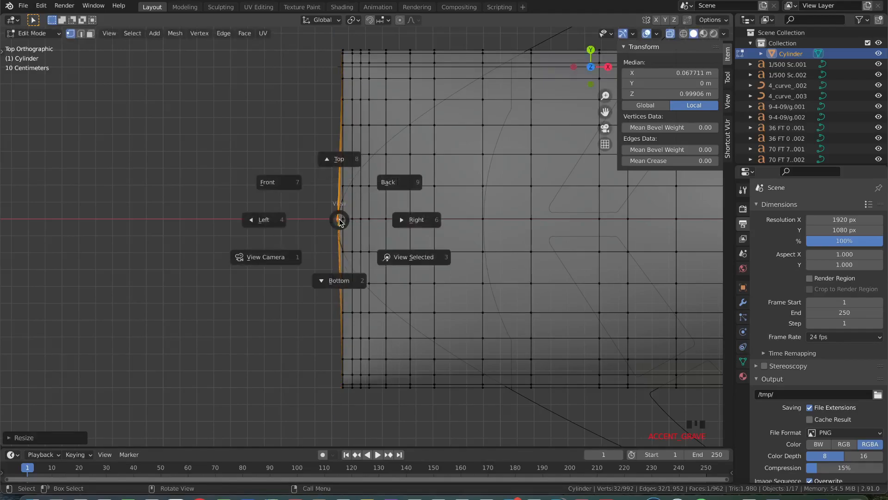
click(407, 264)
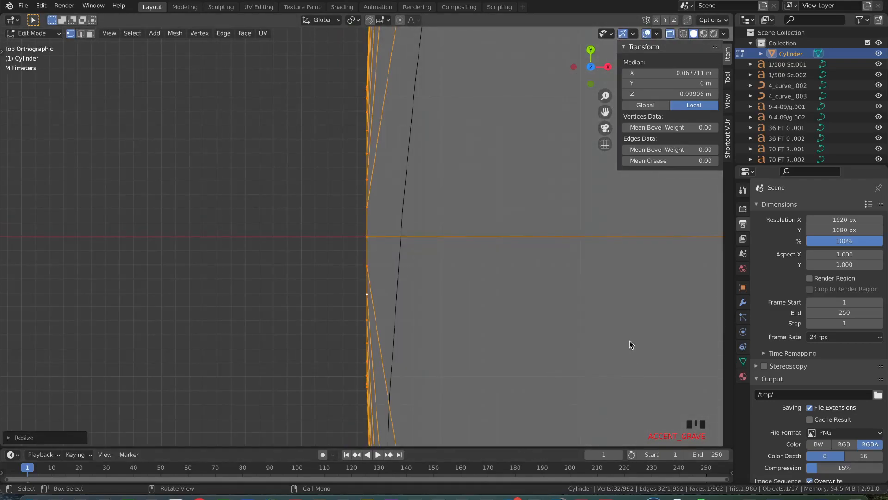
key(s)
key(z)
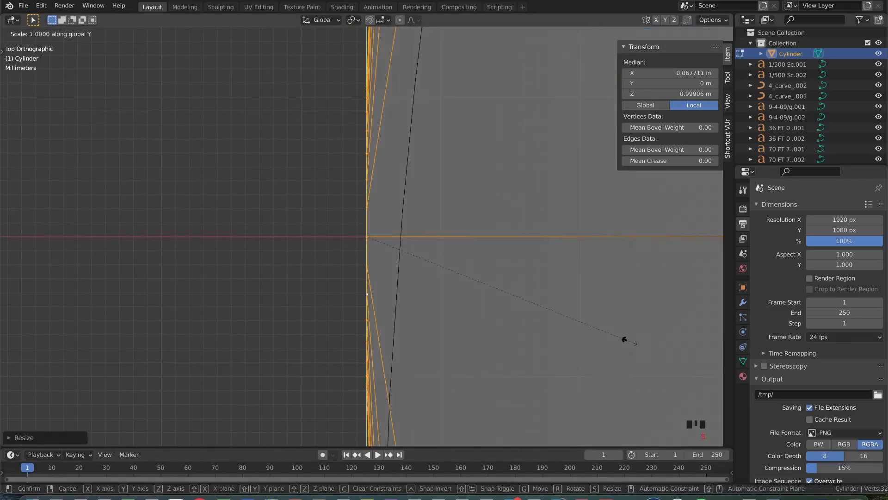
click(370, 237)
click(825, 498)
click(839, 419)
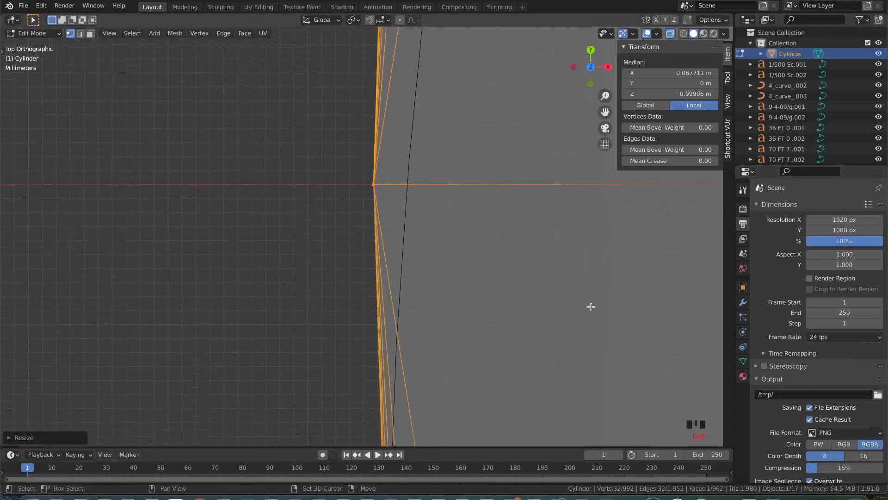
Scale the foremost nose ring along Y once more to close the remaining gap at the tip
shift+scroll(591, 308, down, 4)
shift+scroll(591, 311, up, 5)
shift+scroll(592, 311, down, 1)
shift+scroll(592, 319, down, 2)
shift+scroll(592, 323, up, 3)
shift+scroll(592, 324, down, 1)
key(s)
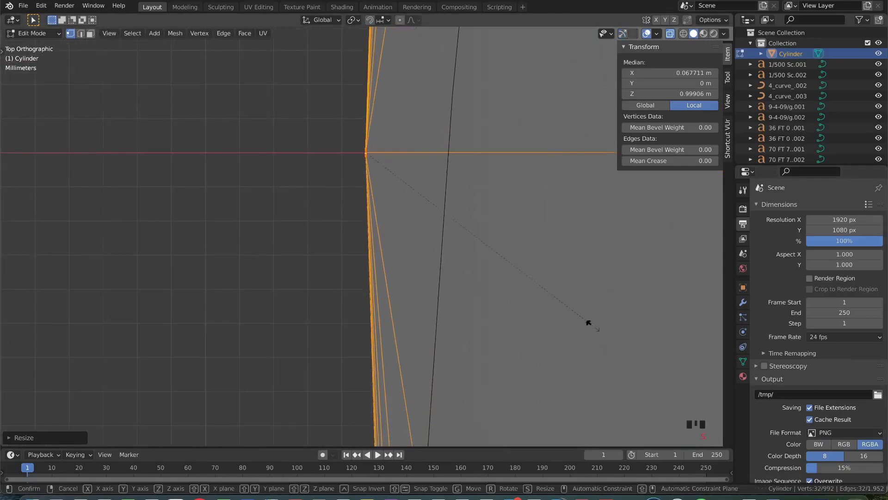
key(z)
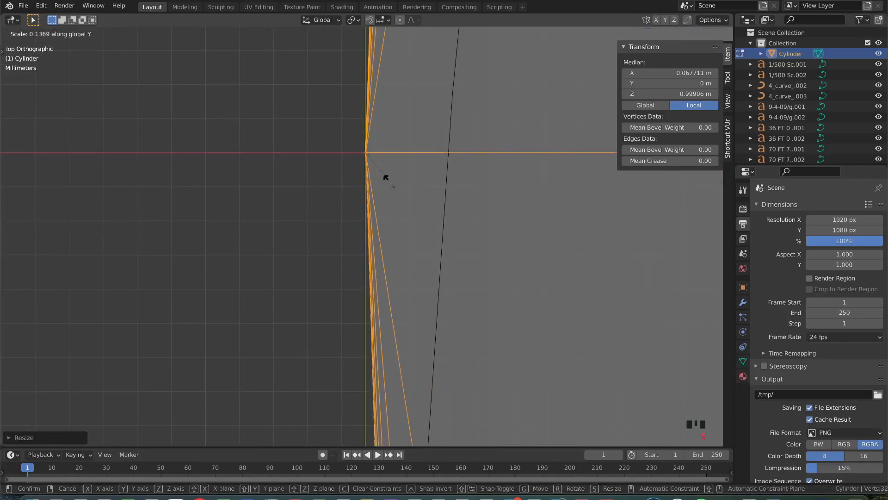
click(382, 169)
Examine the narrowed nose tip in Object Mode, then resume mesh editing in the top view
scroll(381, 169, down, 5)
key(Tab)
scroll(381, 168, down, 8)
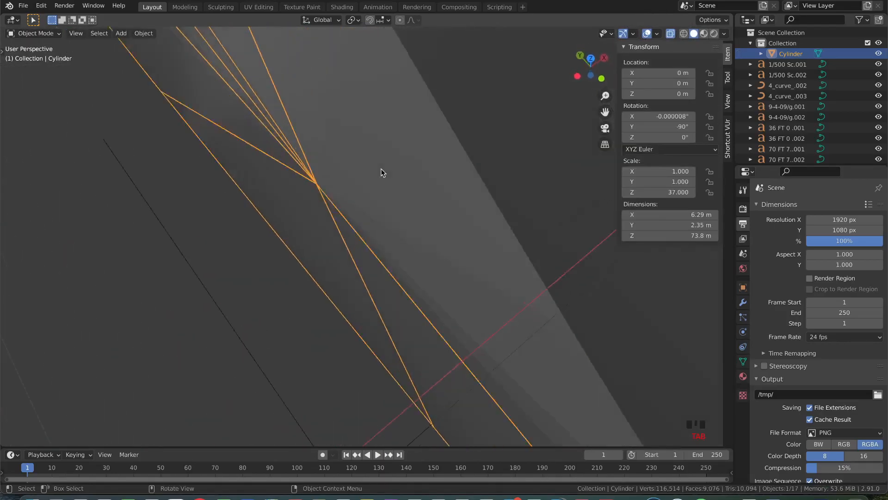
scroll(382, 174, down, 4)
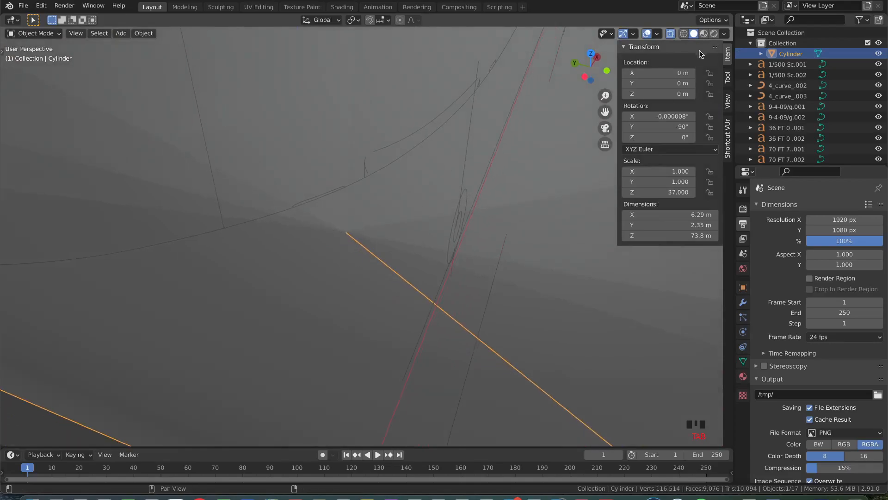
click(669, 37)
click(668, 37)
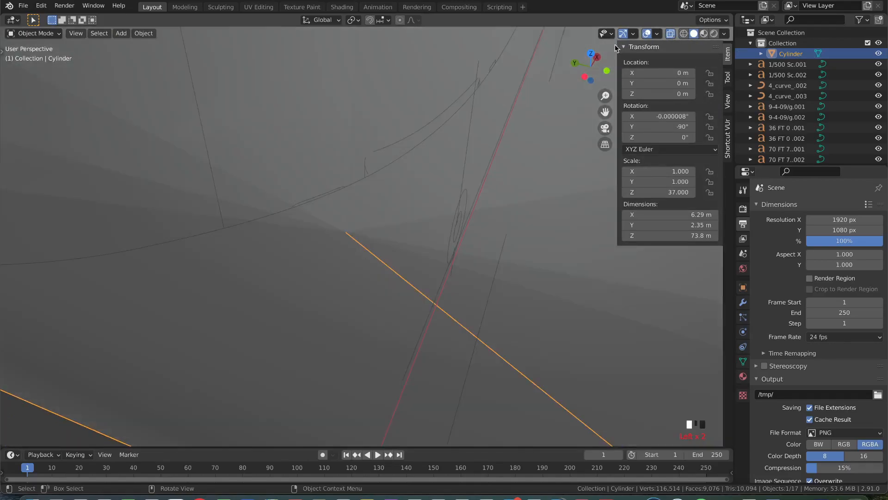
click(592, 54)
key(Tab)
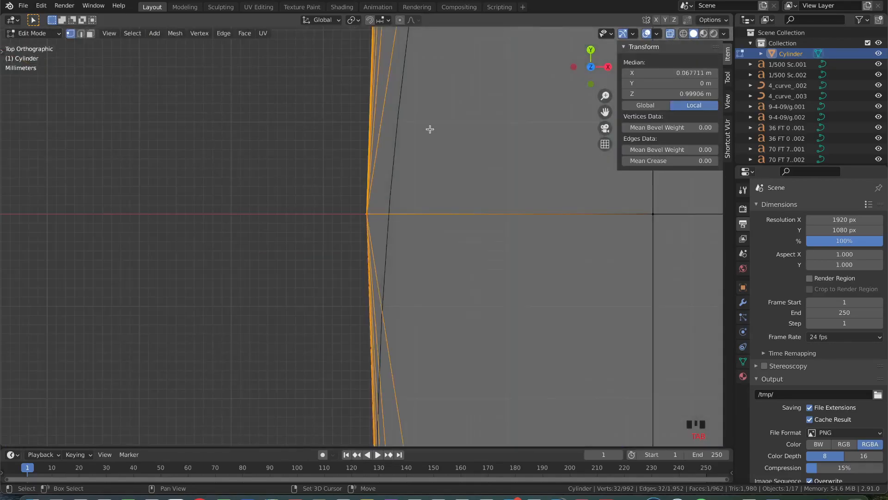
Move the foremost nose ring along negative Y onto the tip of the top-view blueprint outline
scroll(430, 129, down, 4)
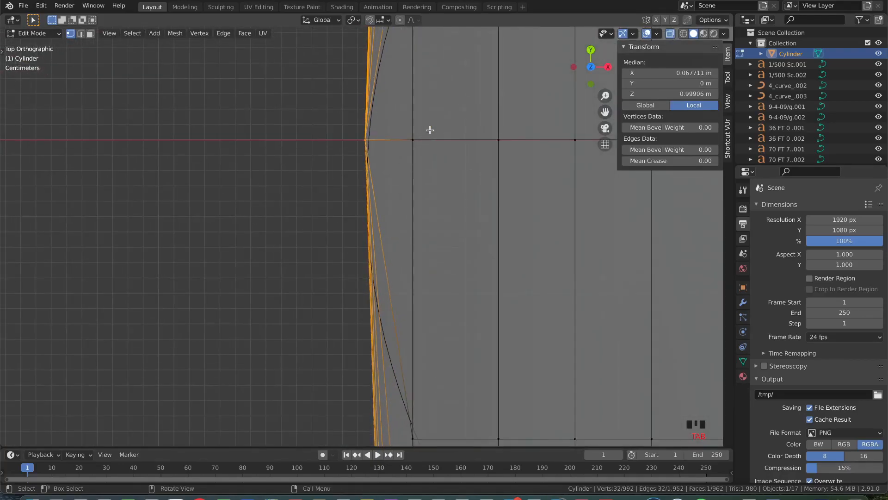
key(g)
key(z)
key(y)
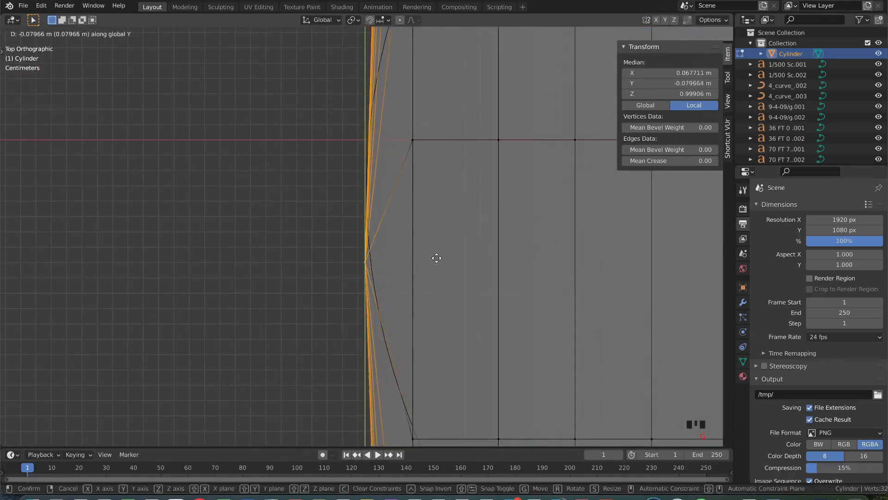
click(453, 186)
Scale the second nose ring along Y to about 0.11 and shift it to about -0.04 m in Y
scroll(452, 187, down, 4)
alt+click(390, 190)
key(s)
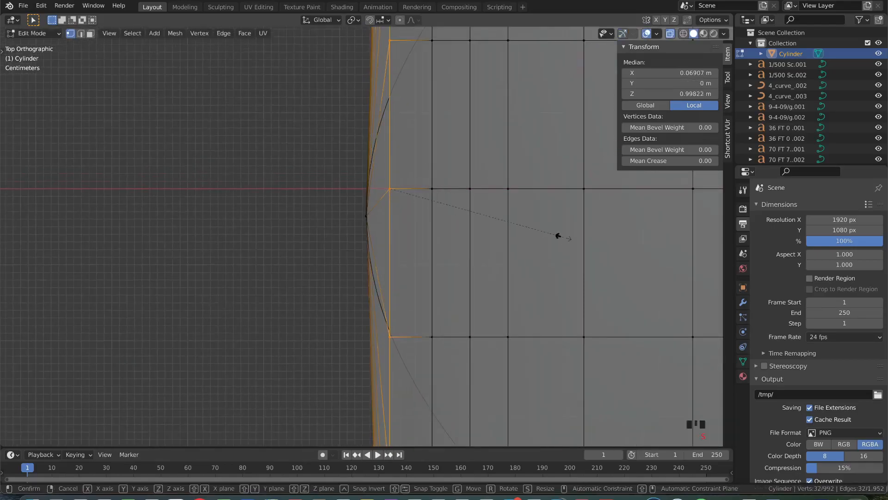
key(z)
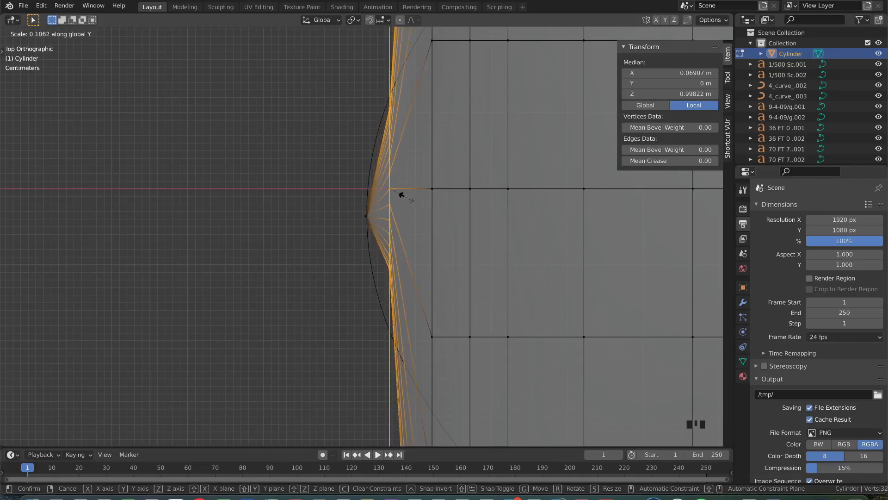
click(400, 194)
key(g)
key(y)
click(404, 227)
Widen the second nose ring along Y by about 1.45 and shift it to a Y position of about -0.036 m
key(s)
key(y)
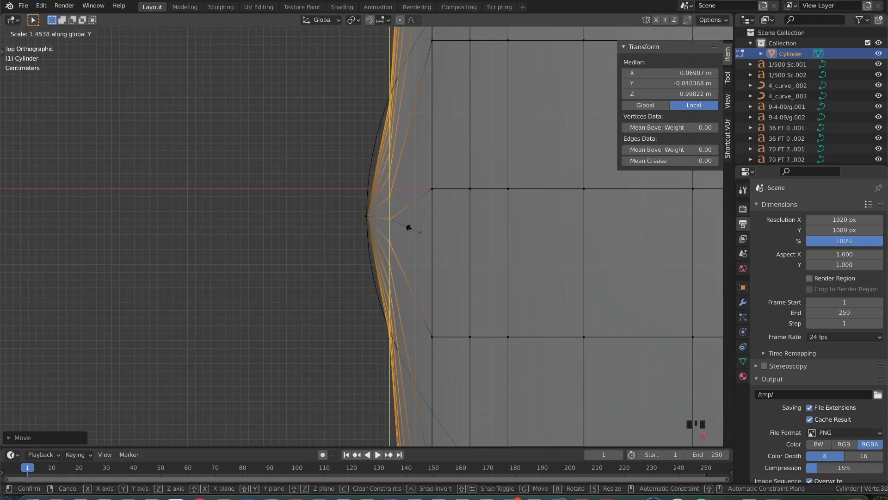
click(410, 229)
key(g)
key(y)
click(411, 226)
key(s)
key(y)
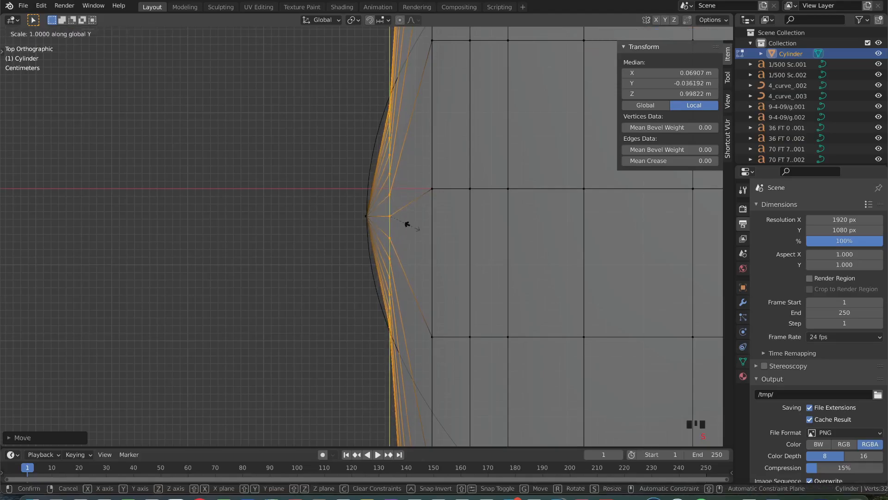
click(408, 225)
Fine-tune the second nose ring's width against the blueprint outline and shift it to about -0.032 m in Y
key(s)
key(y)
click(408, 224)
key(g)
key(y)
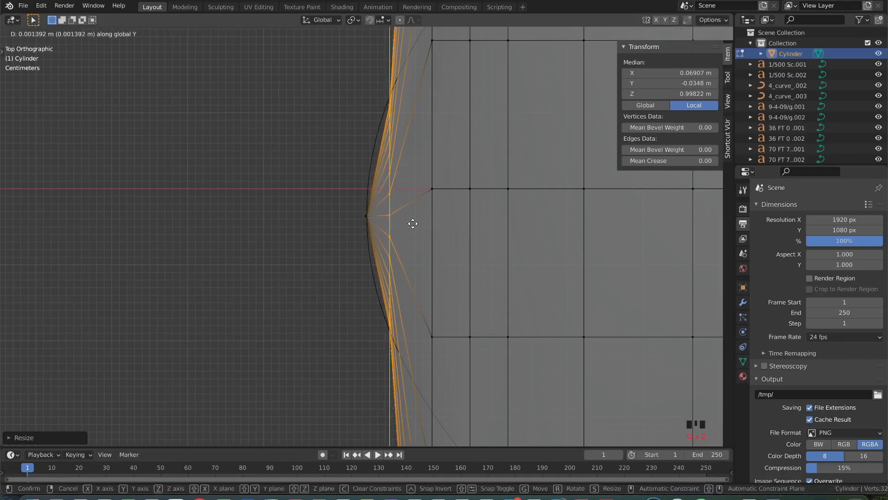
click(408, 220)
key(s)
key(y)
click(408, 220)
Scale the third nose ring along Y to about 0.25, shift it to about -0.031 m in Y and fine-tune its width
scroll(413, 221, down, 3)
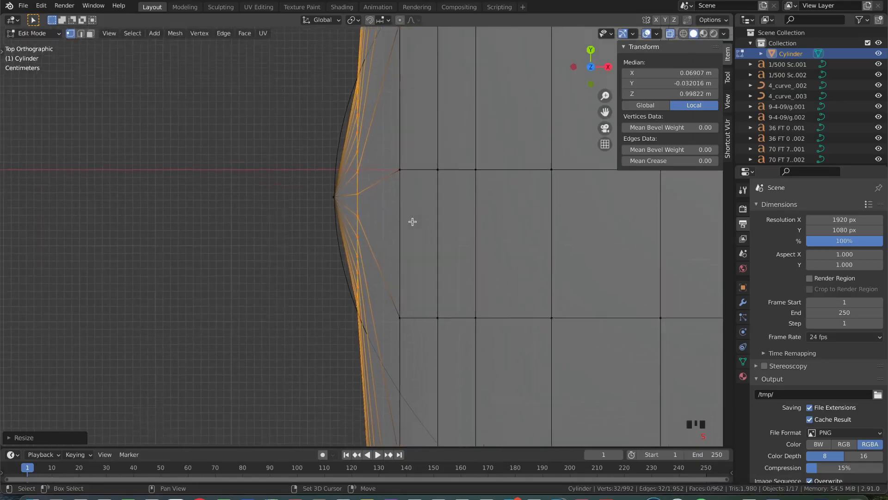
key(s)
key(y)
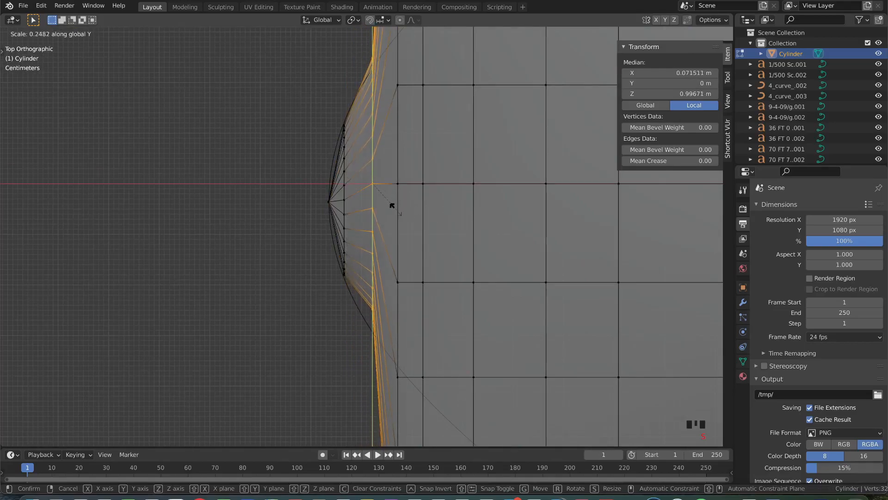
click(396, 209)
key(g)
key(y)
click(394, 225)
key(s)
key(y)
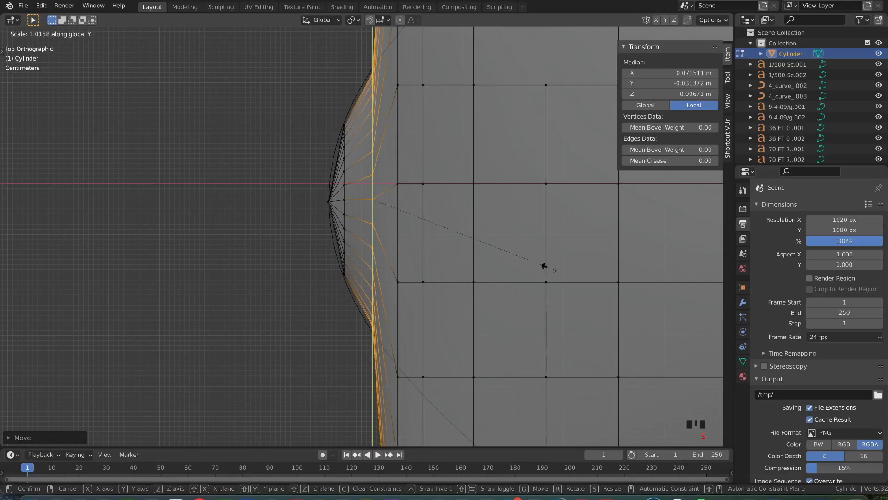
click(556, 268)
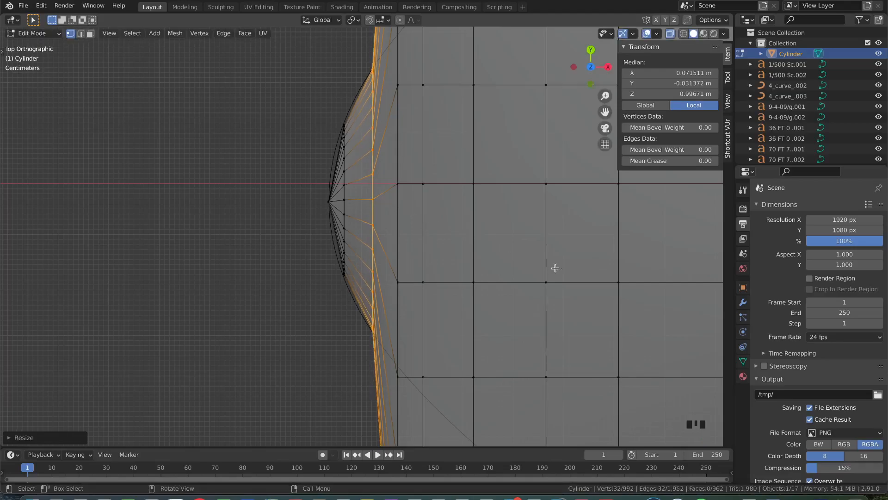
Add a loop cut between the foremost and second nose rings and widen it along Y to meet the blueprint outline
key(ctrl+r)
click(337, 208)
click(336, 208)
key(s)
key(y)
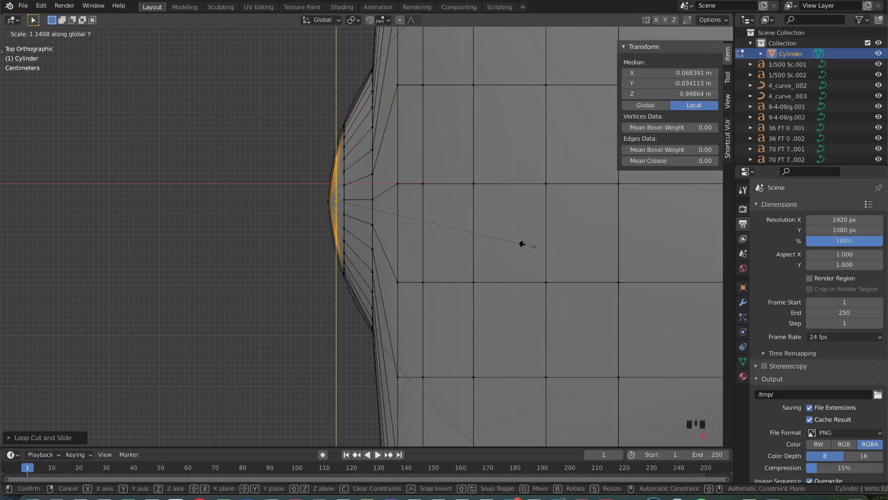
click(553, 243)
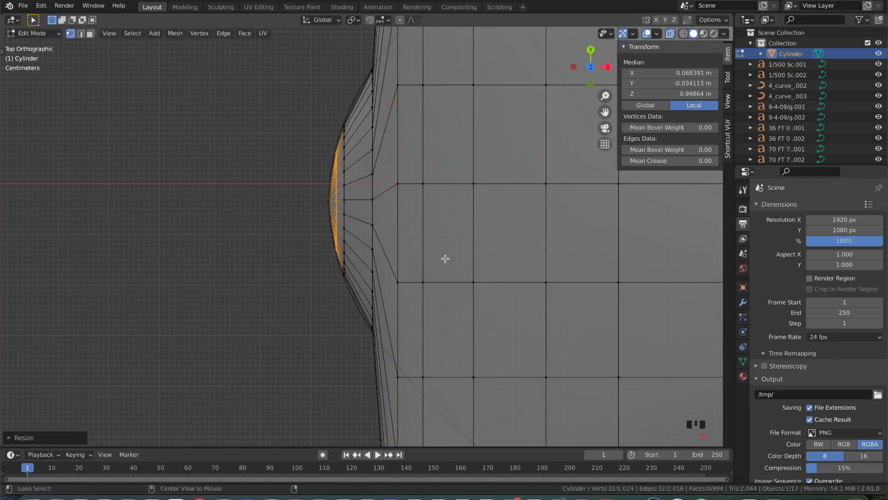
Narrow the fifth nose ring from the tip along Y and shift it to about -0.032 m in Y
alt+click(398, 266)
key(s)
key(y)
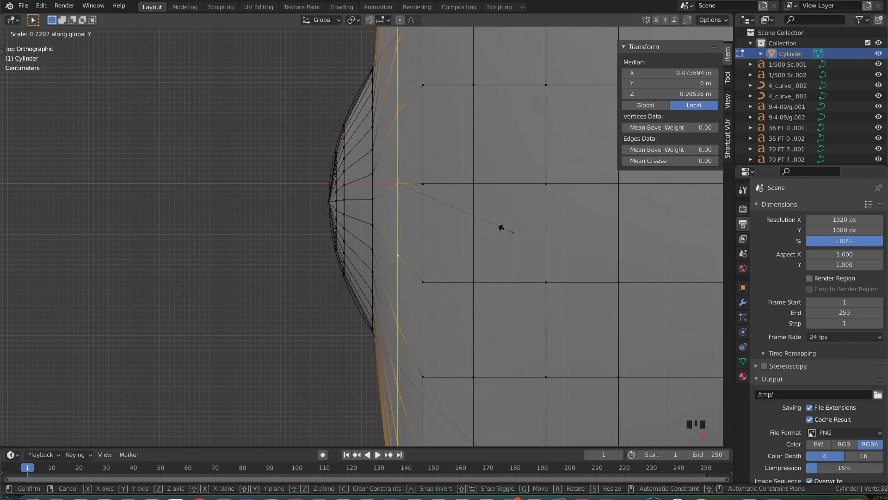
click(426, 210)
key(g)
key(y)
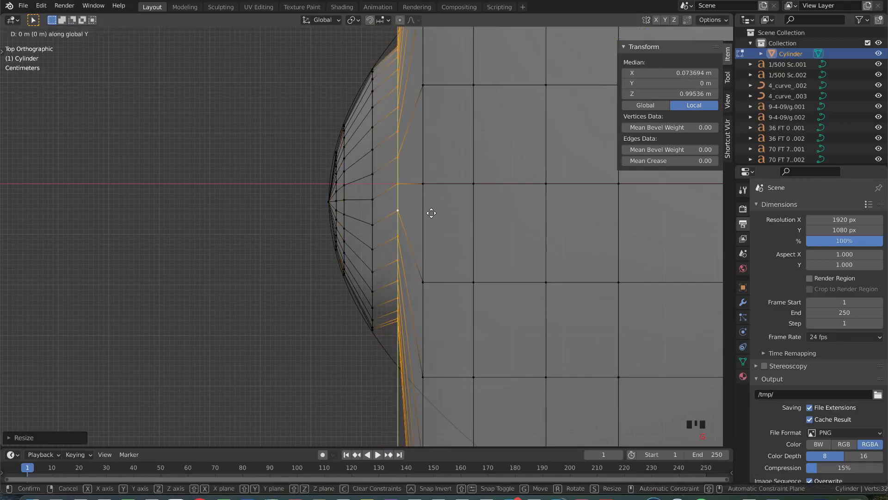
click(431, 231)
Fine-tune the fifth nose ring's width along Y against the top-view blueprint outline
key(s)
key(y)
click(436, 231)
key(g)
key(y)
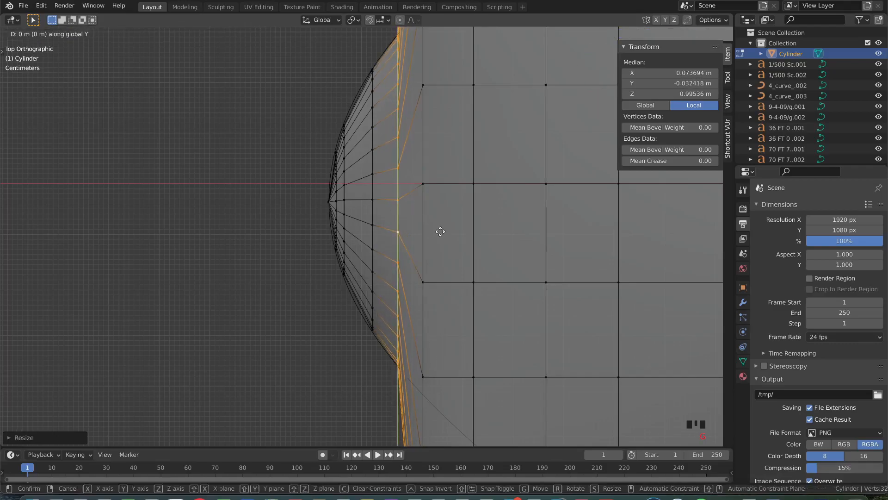
key(Escape)
Scale the sixth nose ring along Y to about 0.4 and shift it to about -0.052 m in Y
alt+click(426, 232)
key(s)
key(y)
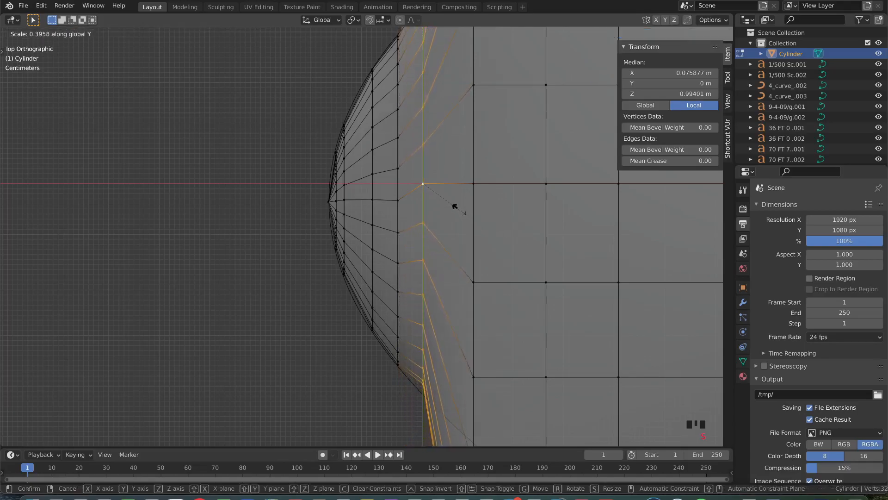
click(455, 204)
key(g)
key(y)
click(461, 225)
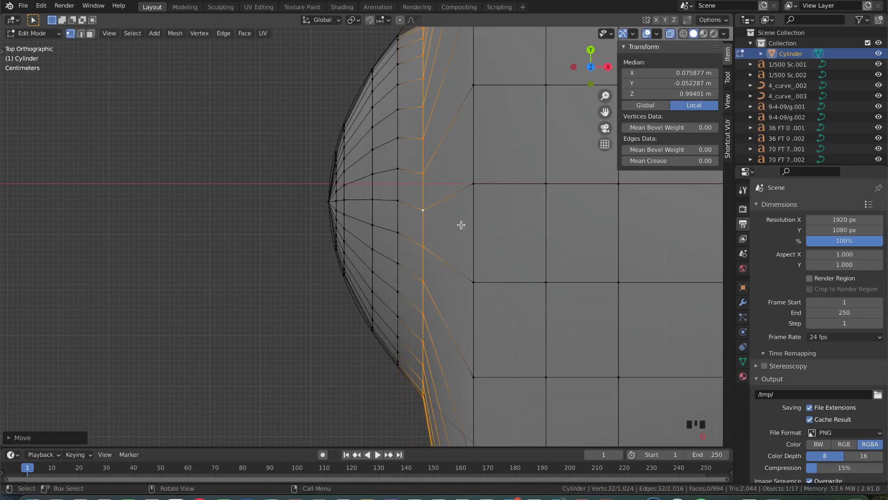
Shift the sixth nose ring to about -0.031 m in Y and widen it along Y by about 1.03
shift+scroll(461, 225, up, 2)
scroll(461, 225, down, 1)
key(g)
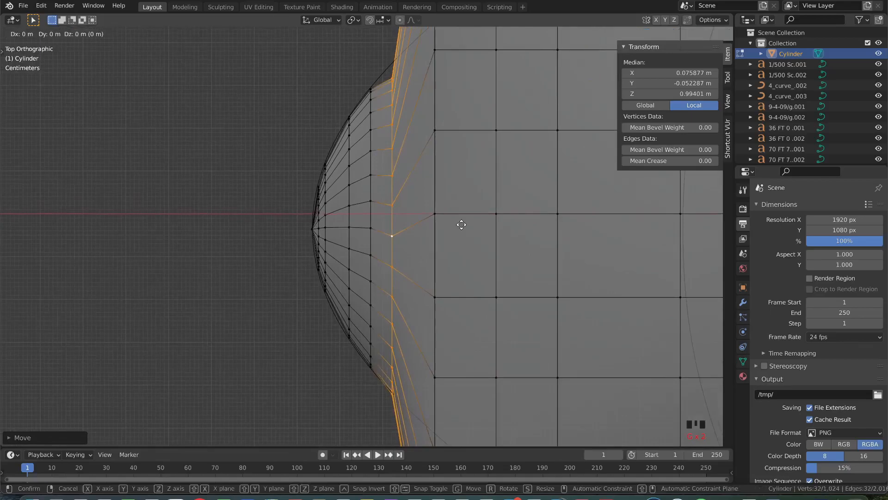
right_click(462, 212)
key(g)
key(y)
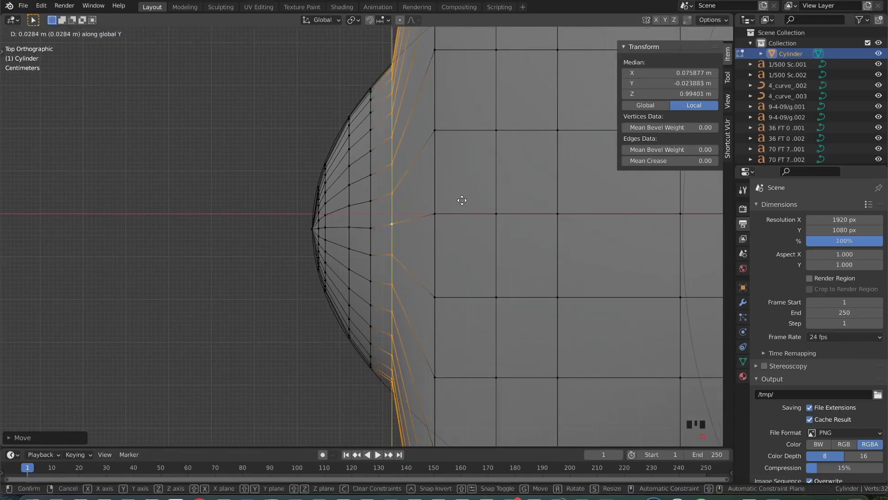
key(s)
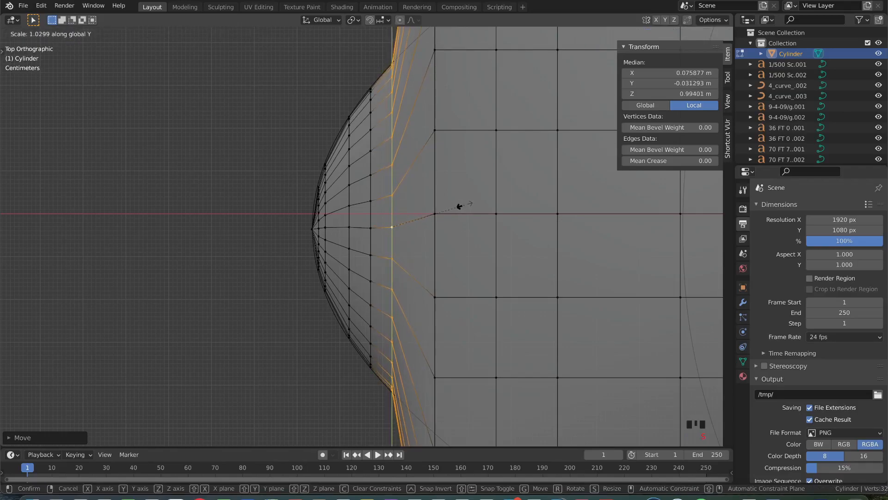
click(464, 205)
Narrow the seventh nose ring along Y and shift it to about -0.048 m in Y
alt+click(438, 221)
key(s)
key(y)
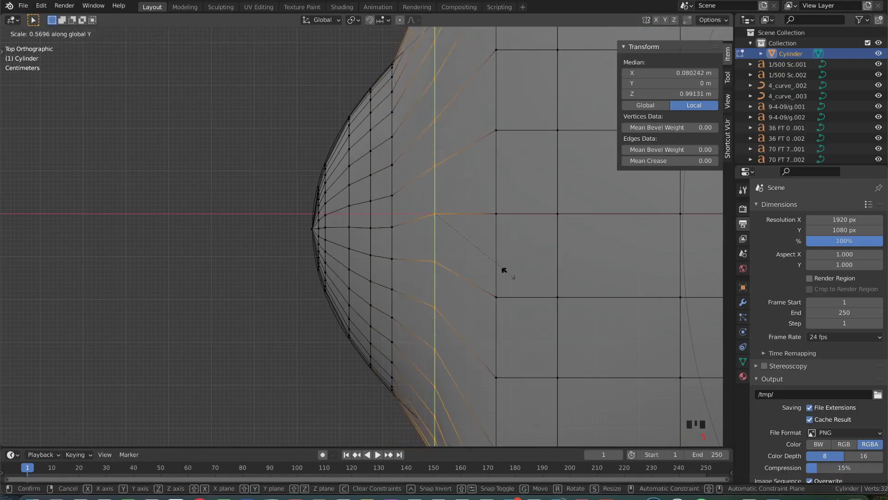
click(481, 265)
scroll(481, 266, down, 1)
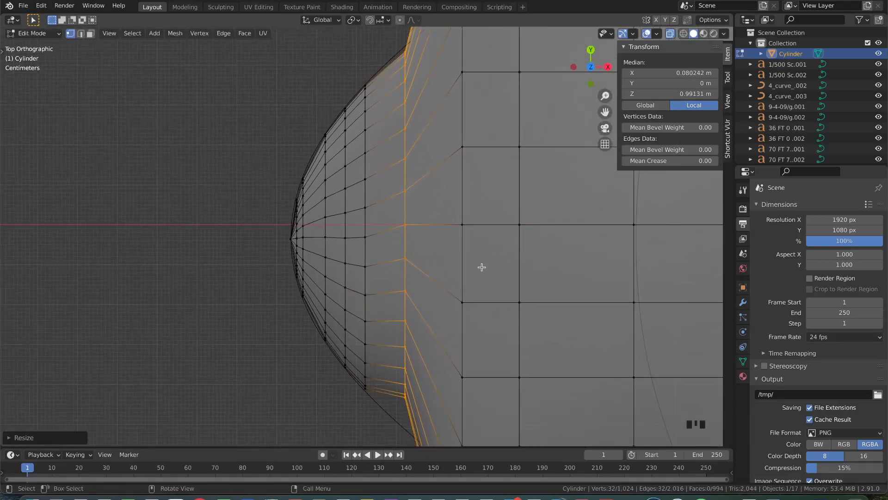
key(g)
key(y)
click(482, 287)
Shift the seventh nose ring back to about -0.032 m in Y and match its width to the blueprint outline
key(s)
key(y)
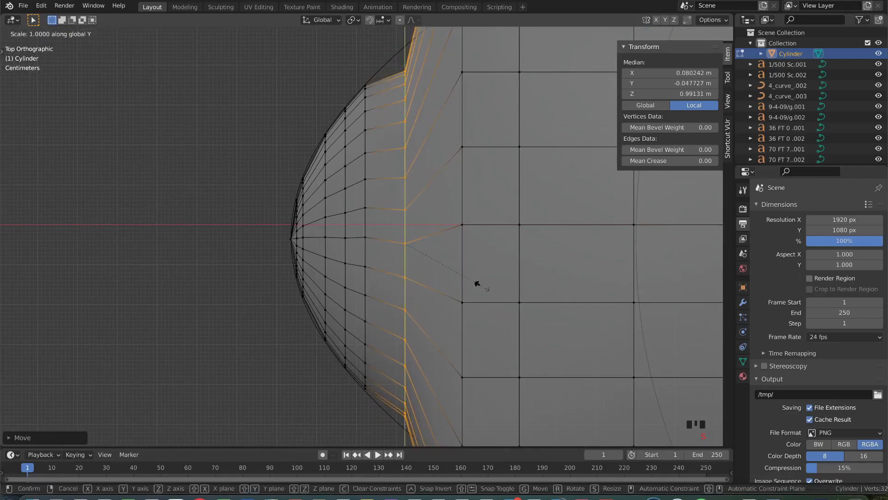
key(Escape)
key(g)
key(y)
click(484, 281)
key(y)
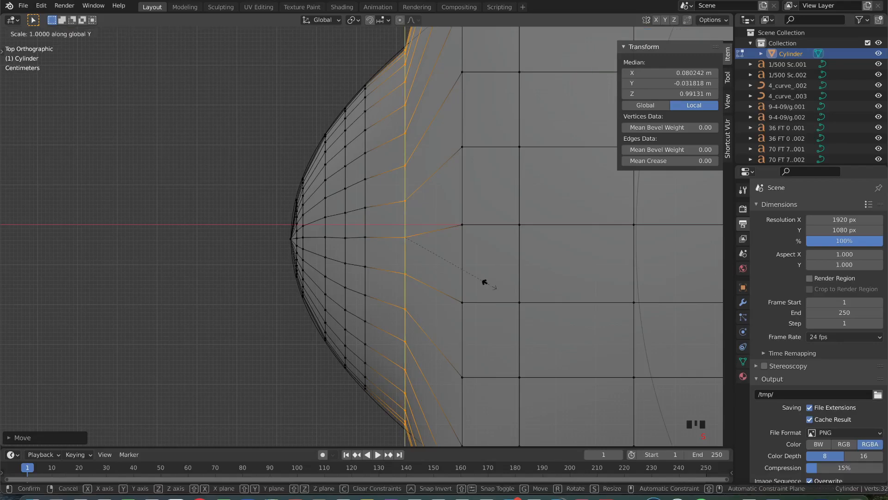
click(486, 281)
Narrow the eighth nose ring along Y, shift it to about -0.031 m in Y and fine-tune its width
scroll(465, 263, down, 2)
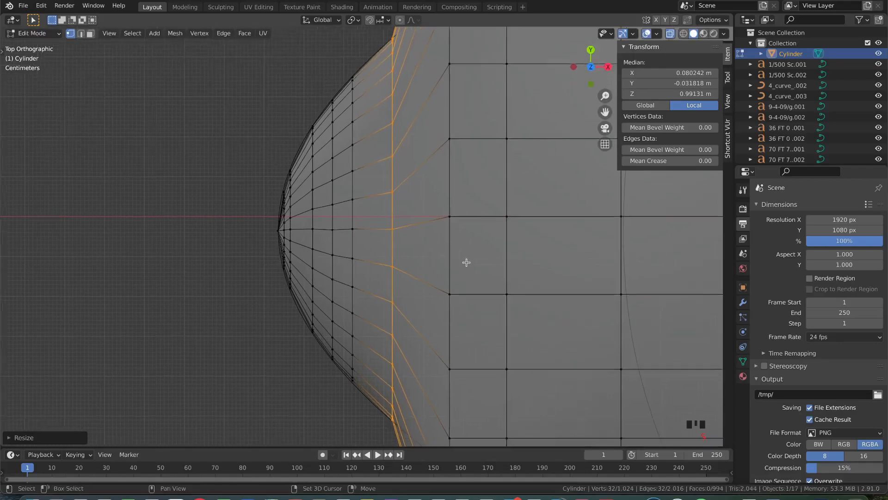
alt+click(435, 266)
key(s)
key(y)
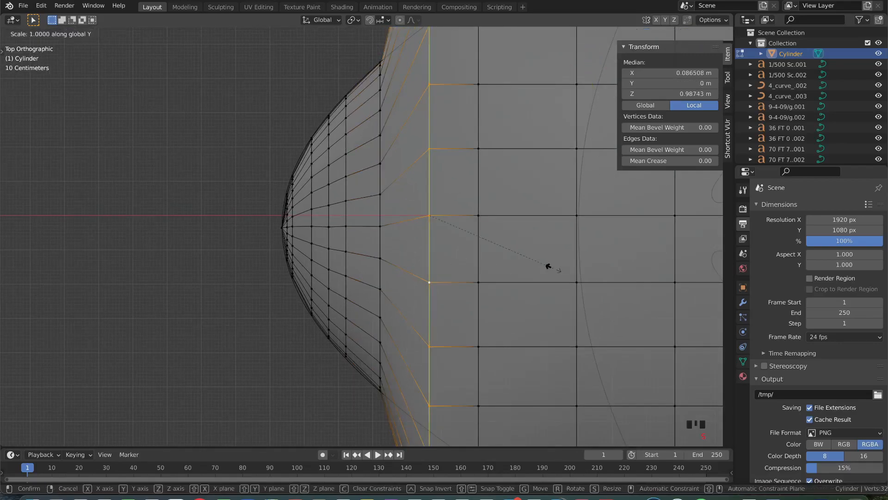
click(492, 253)
key(g)
key(y)
click(492, 268)
key(s)
key(y)
click(492, 266)
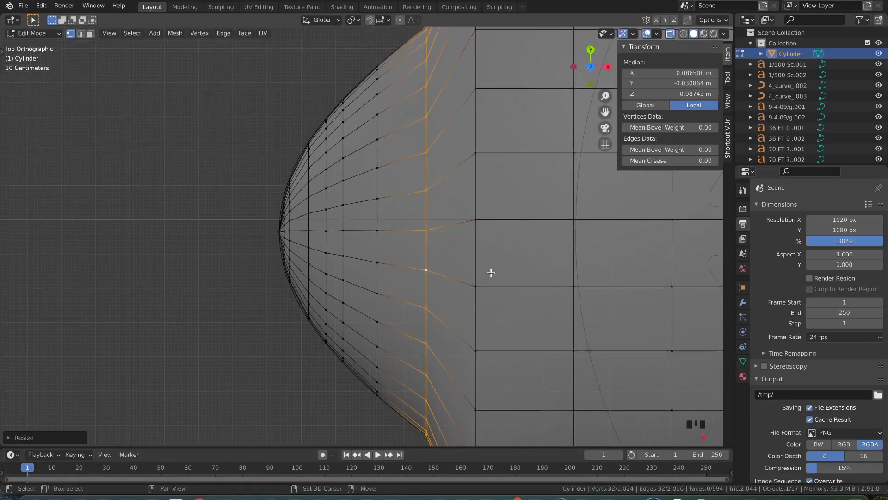
Scale the ninth nose ring along Y to about 0.71 and shift it to about -0.033 m in Y
scroll(490, 270, down, 3)
shift+middle_drag(478, 271, 417, 234)
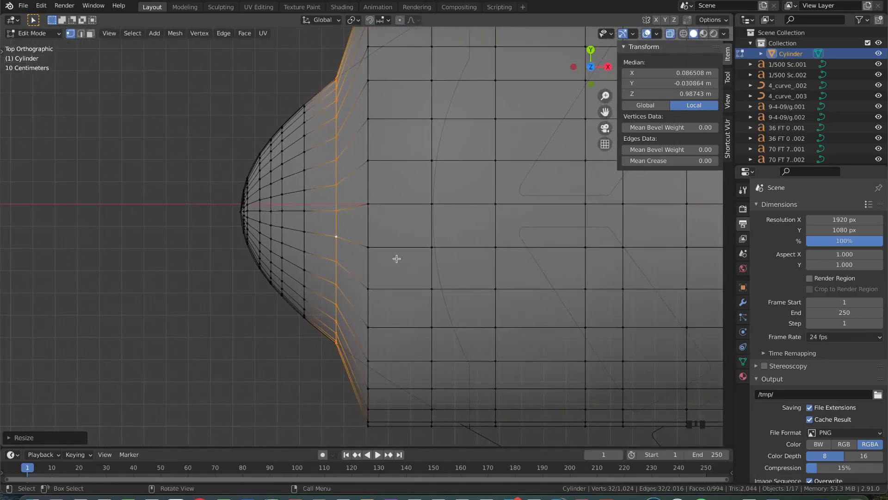
alt+click(365, 256)
key(s)
key(y)
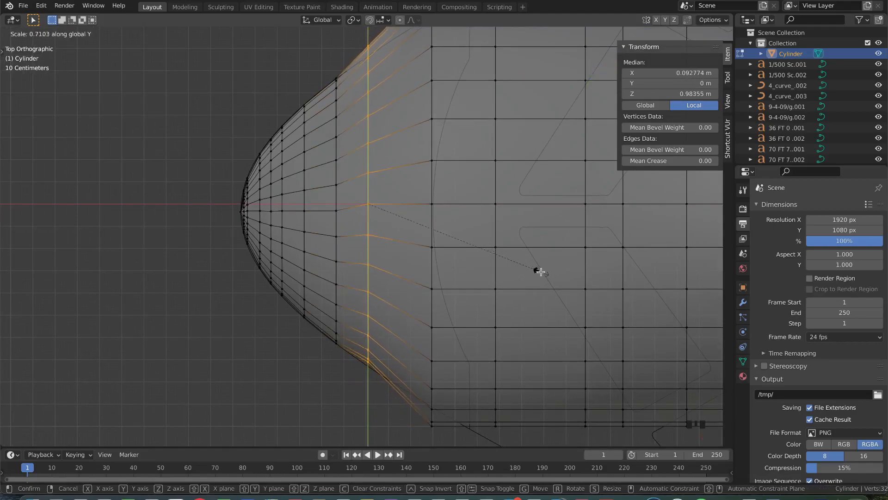
click(541, 272)
key(g)
key(y)
click(540, 275)
key(s)
key(y)
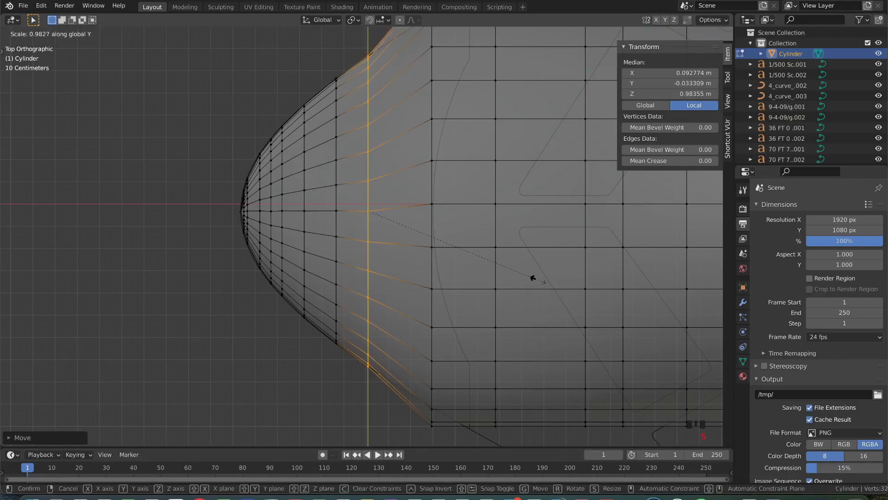
key(Escape)
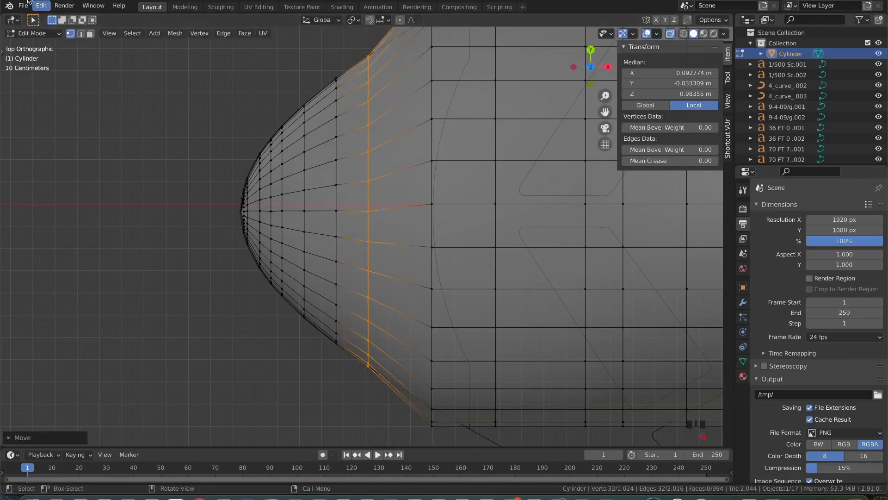
click(23, 6)
mouse_move(65, 152)
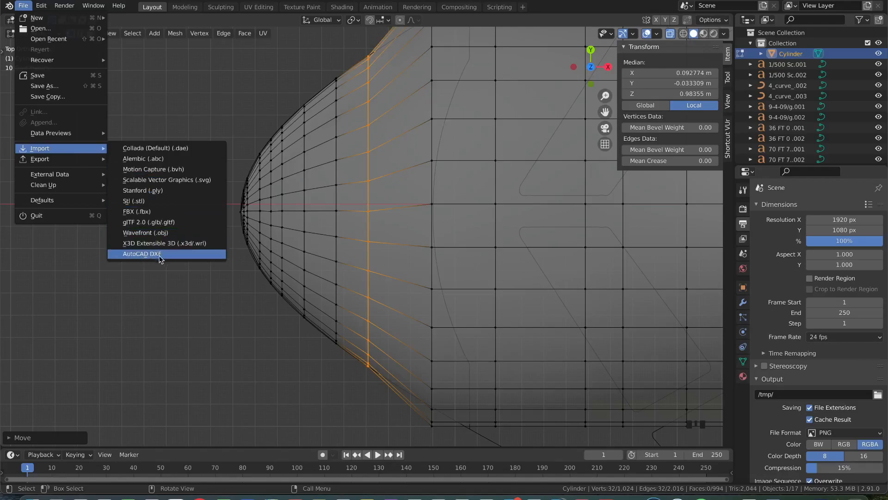
Scale the tenth nose ring along Y to about 0.92 and shift it to about -0.04 m in Y
alt+click(429, 250)
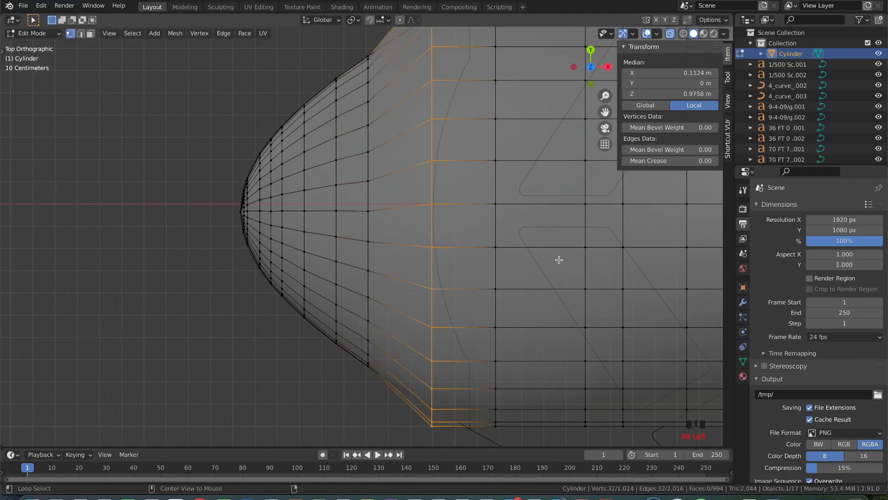
key(s)
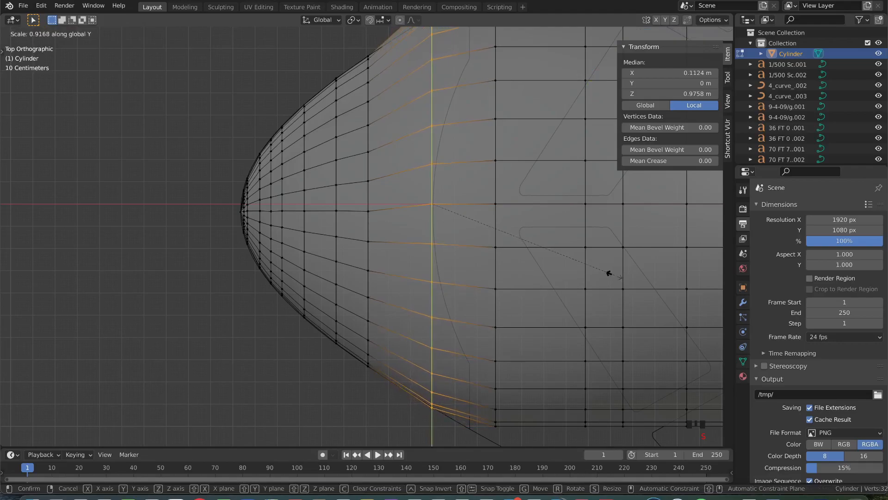
click(614, 275)
shift+middle_drag(614, 275, 612, 283)
key(g)
key(y)
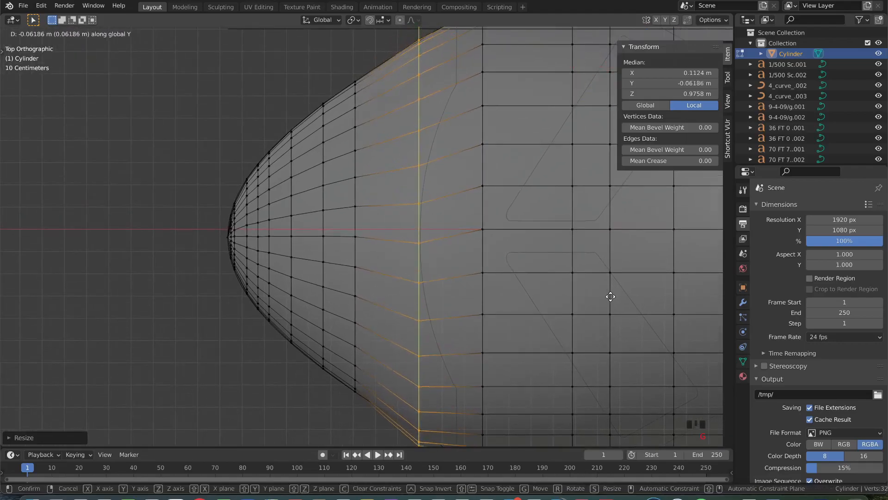
click(610, 292)
Narrow the tenth nose ring along Y, shift it to about -0.031 m in Y and fine-tune its width
key(s)
key(y)
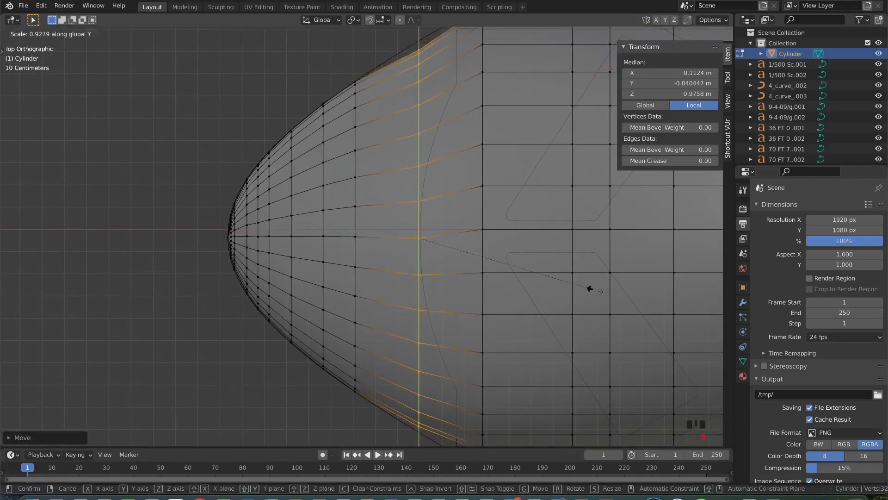
click(597, 290)
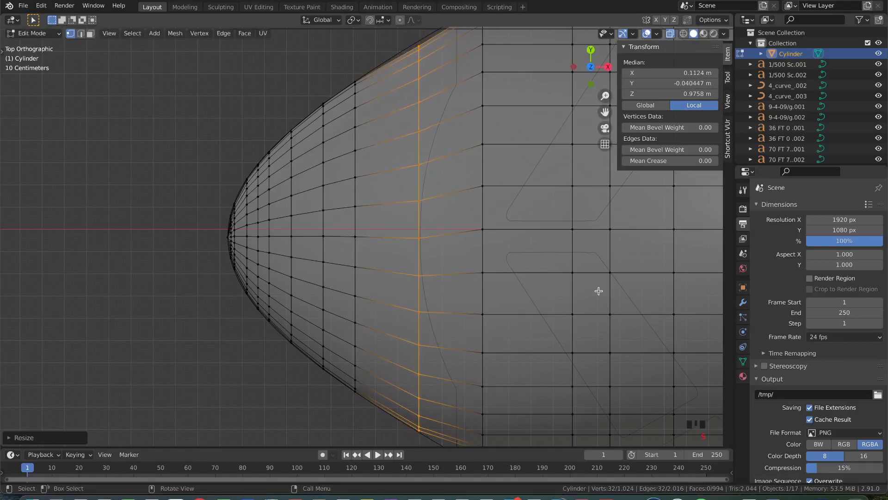
key(g)
key(y)
click(599, 289)
key(s)
key(y)
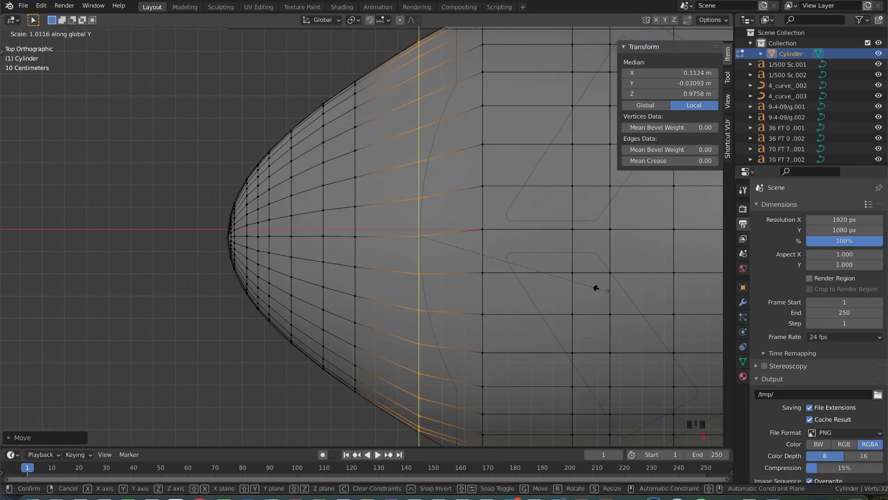
click(601, 289)
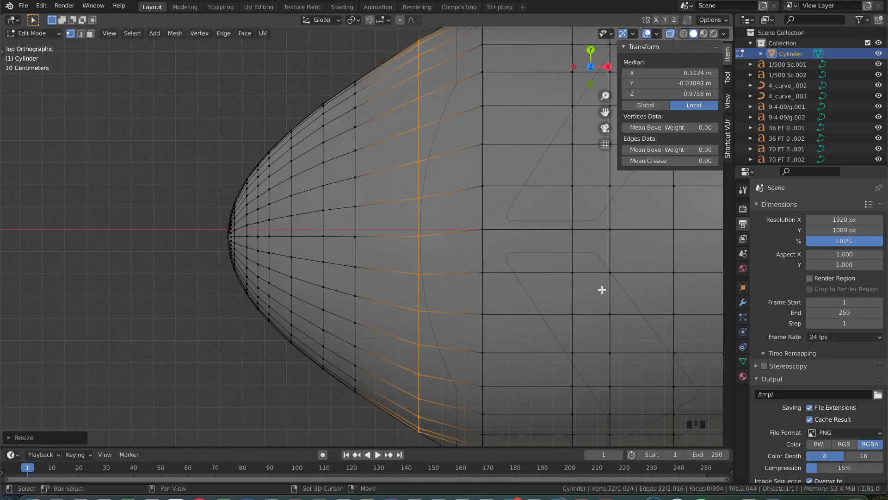
Shift the eleventh nose ring to about -0.046 m in Y towards the top-view blueprint outline
shift+scroll(599, 289, right, 3)
ctrl+scroll(598, 290, down, 1)
alt+click(409, 320)
key(g)
key(y)
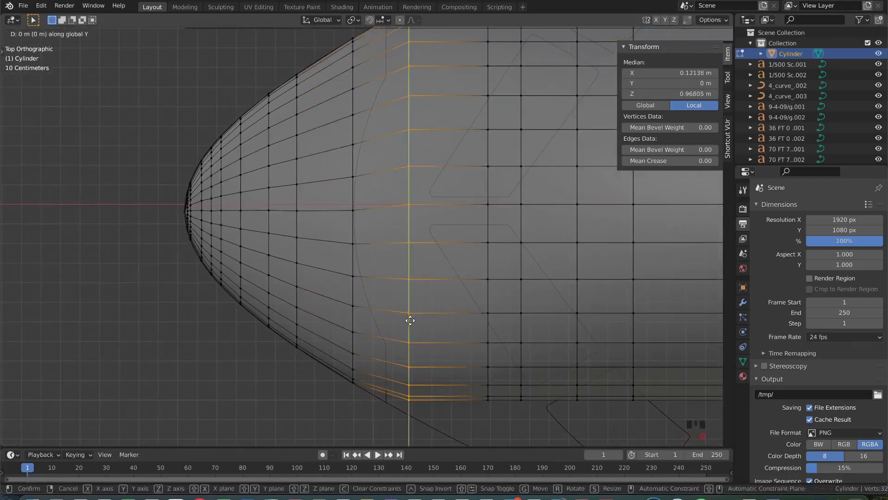
click(409, 326)
Scale the eleventh nose ring along Y to about 1.04
ctrl+scroll(402, 336, right, 2)
shift+scroll(402, 336, up, 1)
ctrl+scroll(402, 336, right, 1)
shift+scroll(402, 336, up, 1)
key(s)
key(y)
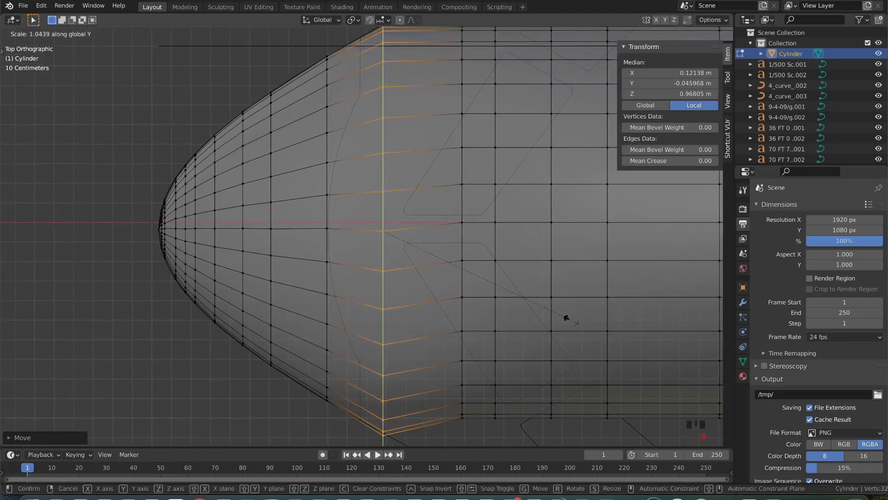
click(563, 319)
Shift the eleventh nose ring to about -0.041 m in Y and fine-tune its width along Y
shift+scroll(566, 323, up, 2)
ctrl+scroll(566, 324, right, 1)
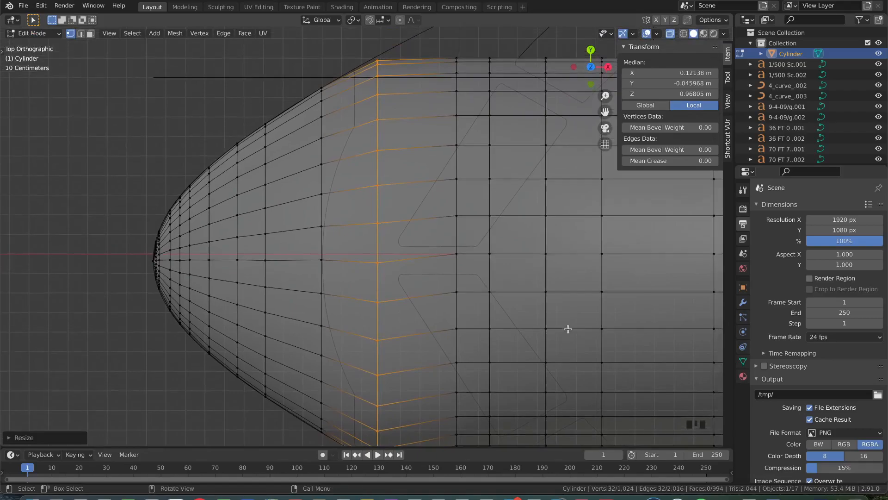
key(g)
key(y)
click(568, 328)
key(s)
key(y)
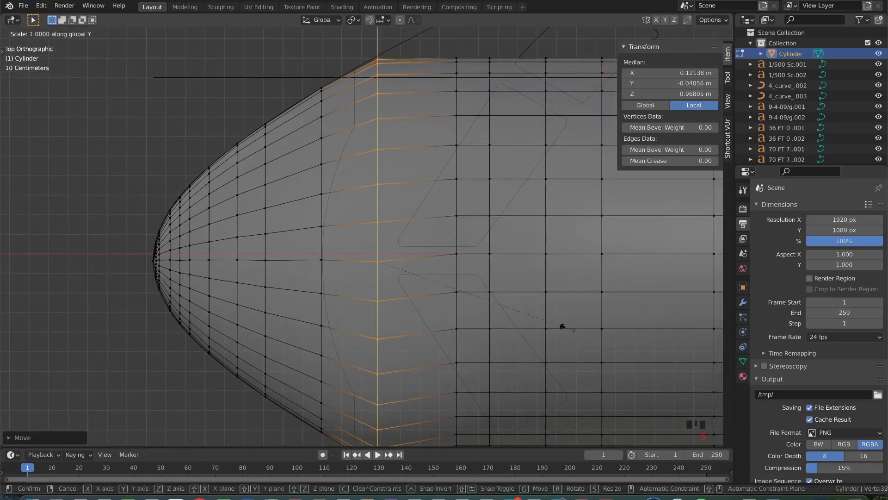
click(563, 322)
Widen the twelfth nose ring along Y out to the blueprint outline
shift+scroll(563, 321, down, 3)
ctrl+scroll(563, 321, down, 1)
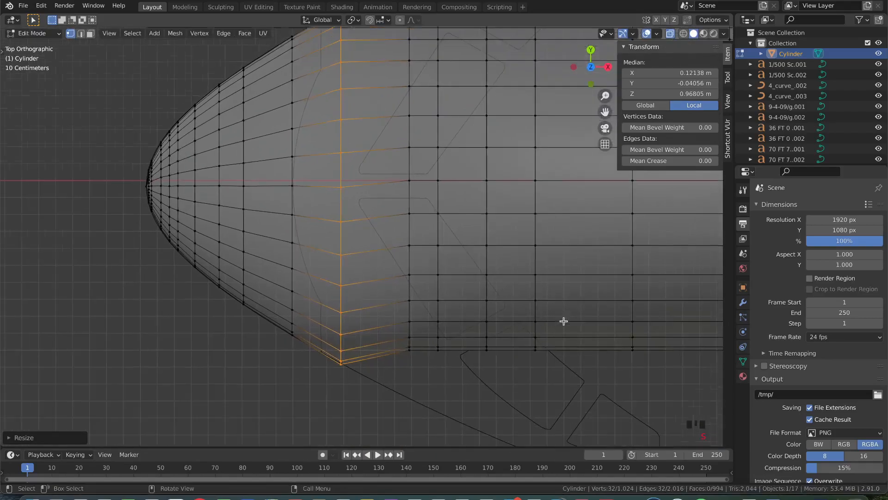
alt+click(408, 317)
key(s)
key(y)
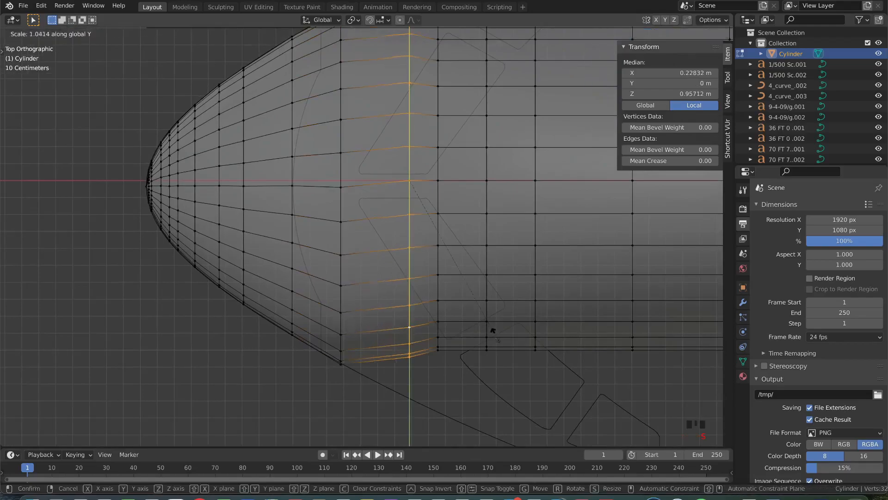
click(509, 361)
Shift the twelfth nose ring to about -0.032 m in Y and fine-tune its width
shift+scroll(491, 380, up, 3)
ctrl+scroll(491, 379, down, 1)
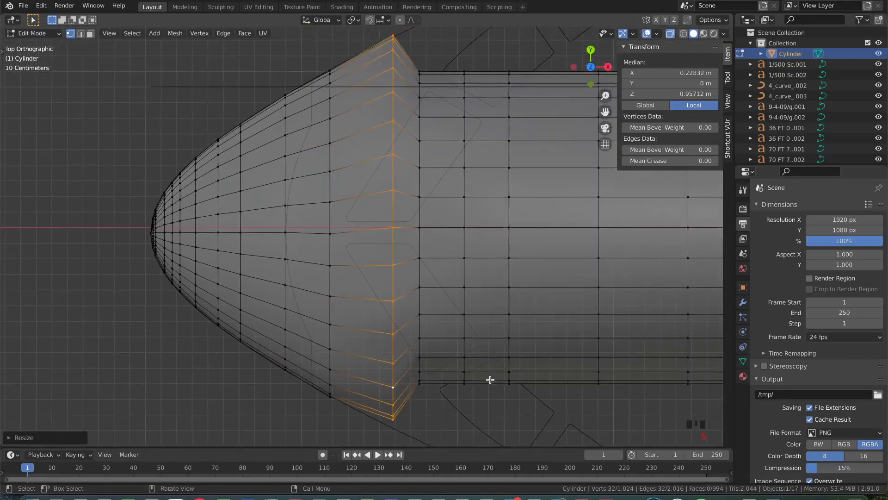
key(g)
key(y)
key(y)
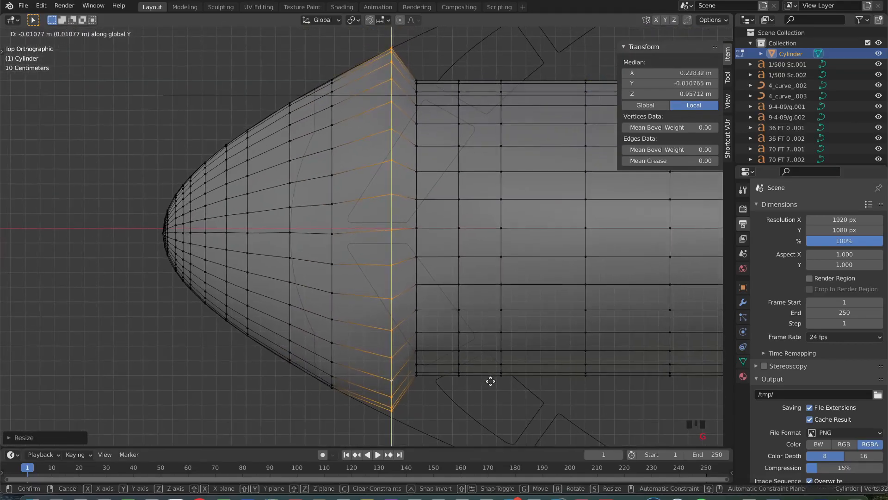
click(488, 380)
key(s)
key(y)
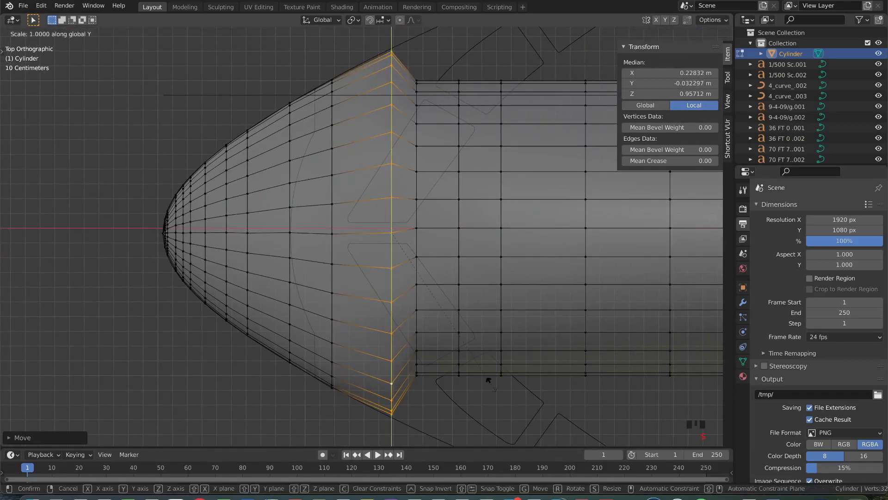
click(491, 382)
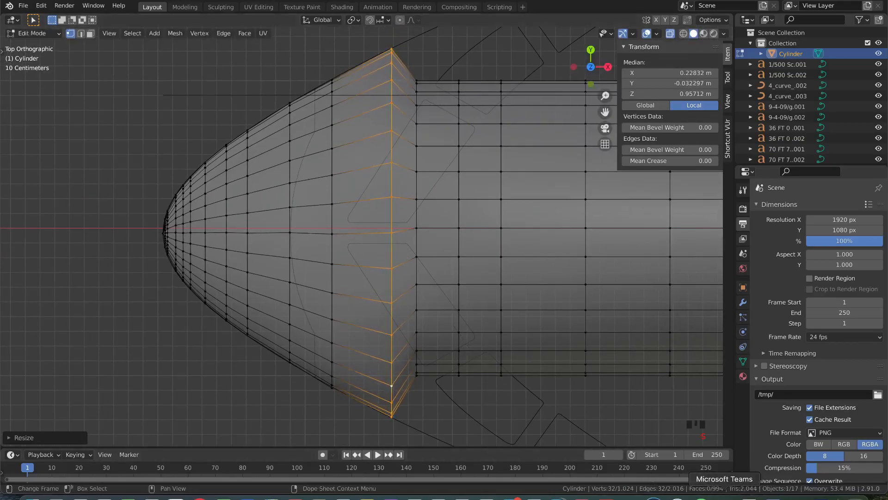
right_click(735, 497)
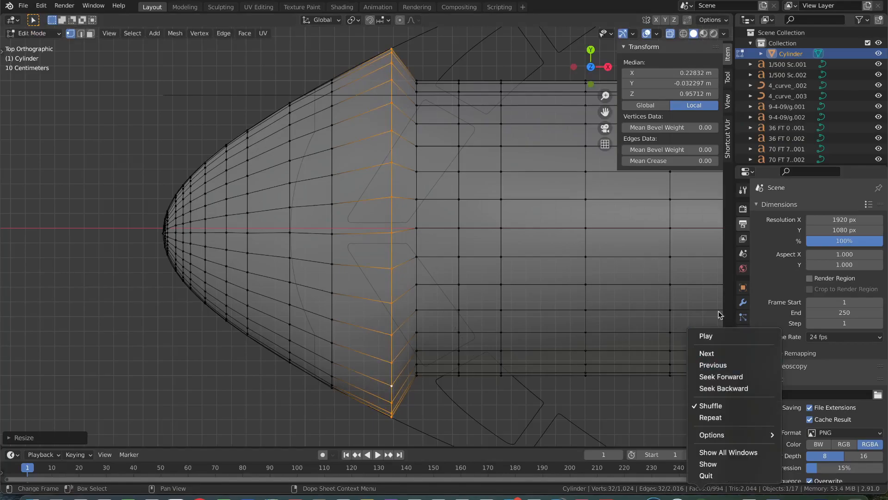
click(708, 336)
Scale the thirteenth nose ring along Y to about 1.3 and shift it to about -0.039 m in Y
click(415, 330)
alt+click(415, 330)
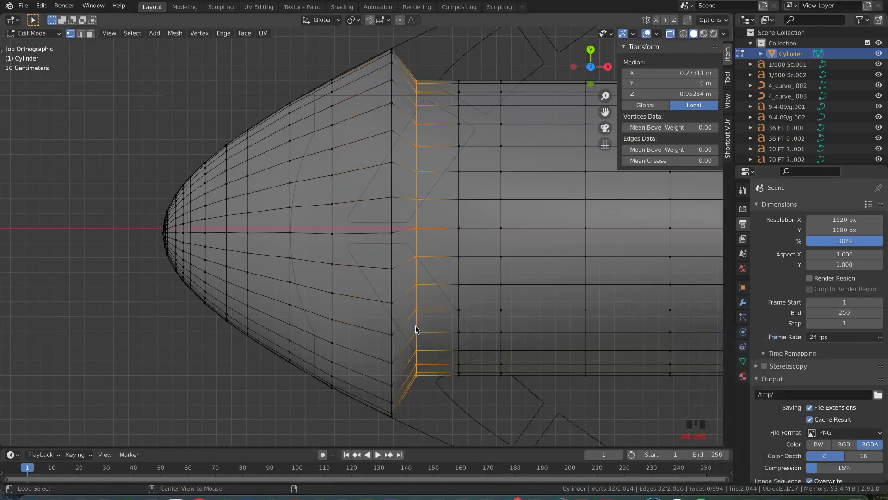
key(s)
key(y)
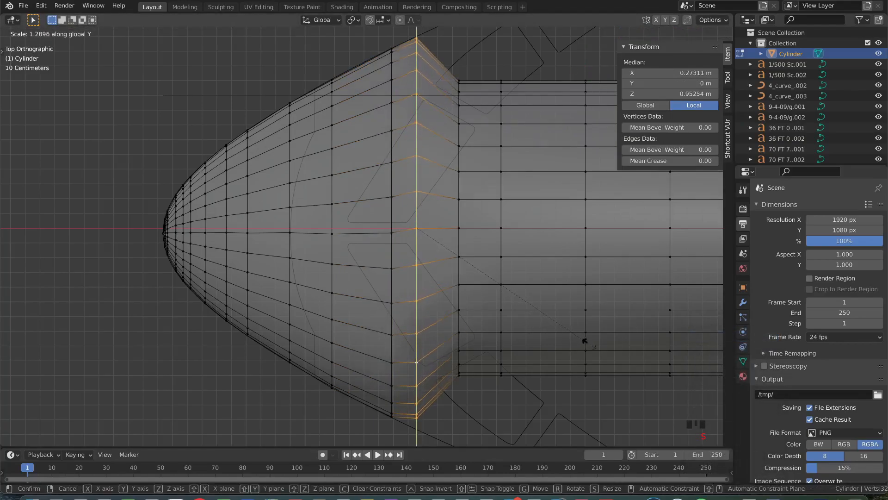
click(588, 346)
key(g)
key(y)
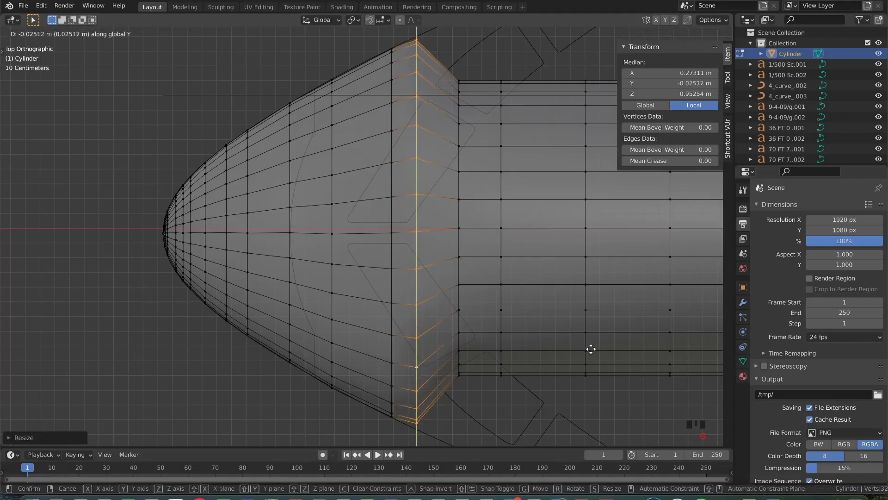
click(589, 348)
Widen the thirteenth nose ring slightly along Y to match the blueprint outline
key(s)
key(y)
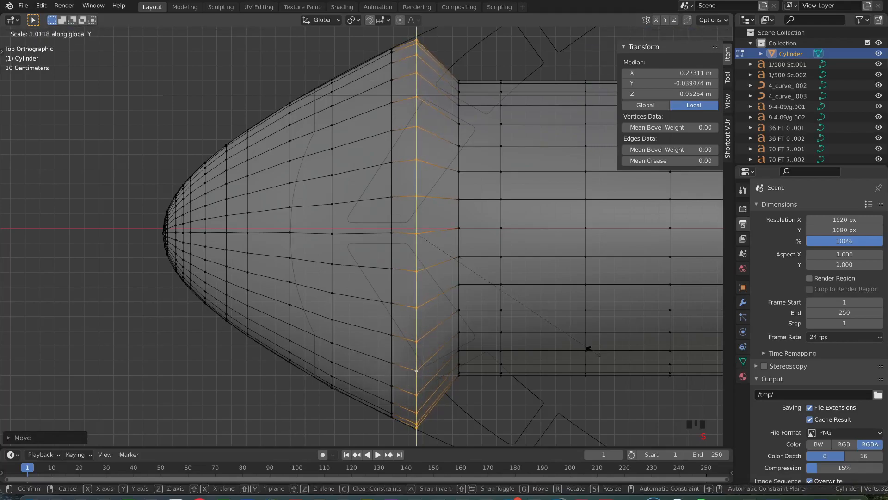
click(597, 353)
scroll(596, 353, down, 2)
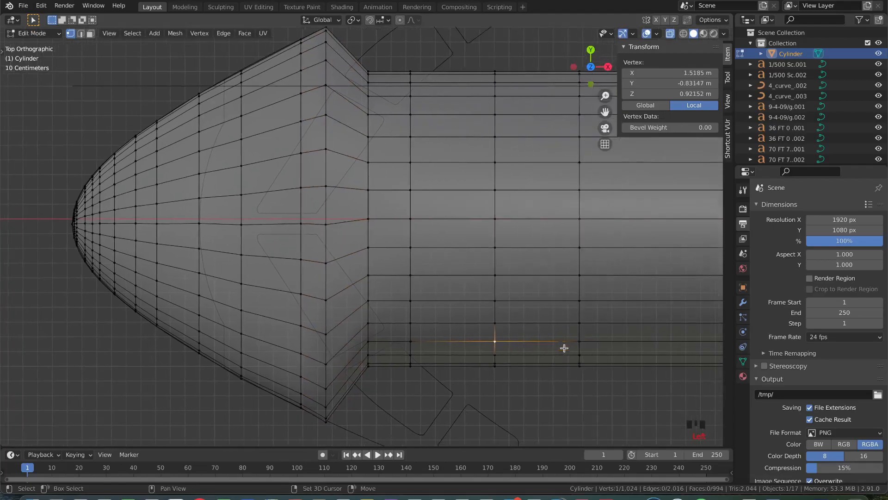
Widen the fifteenth nose ring along Y by about 1.7 towards the blueprint outline
alt+click(376, 217)
key(s)
key(y)
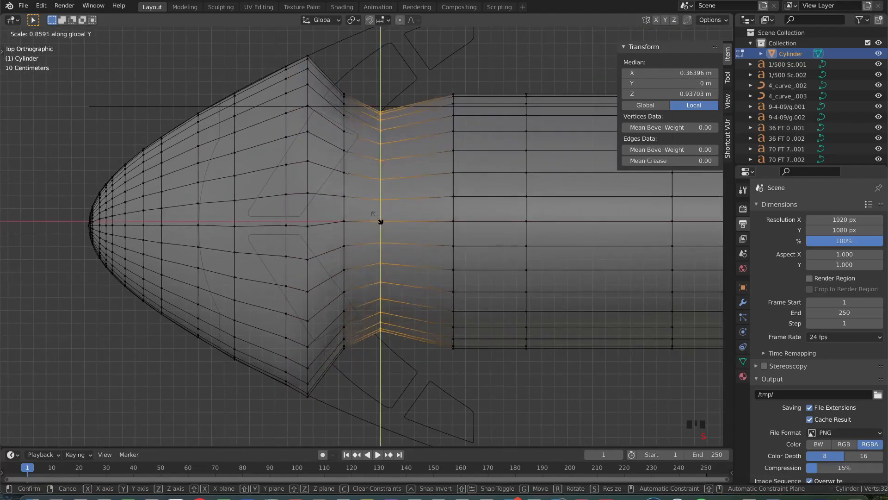
click(377, 217)
key(s)
key(y)
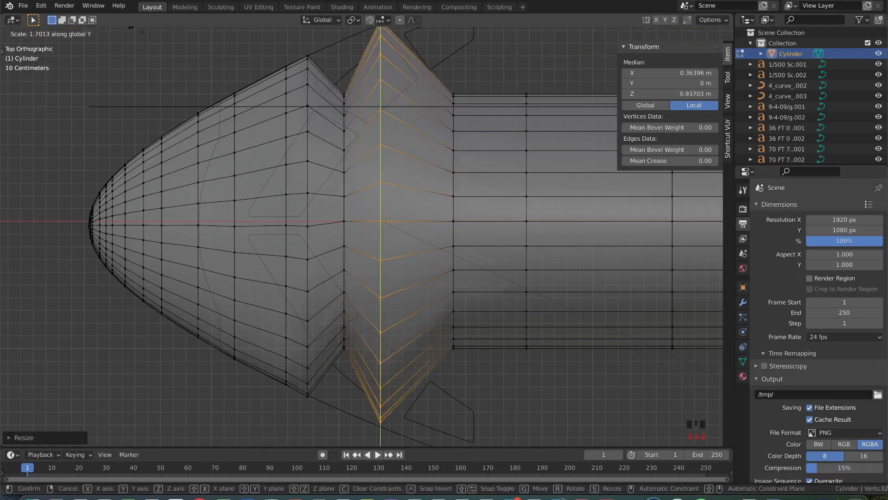
click(146, 33)
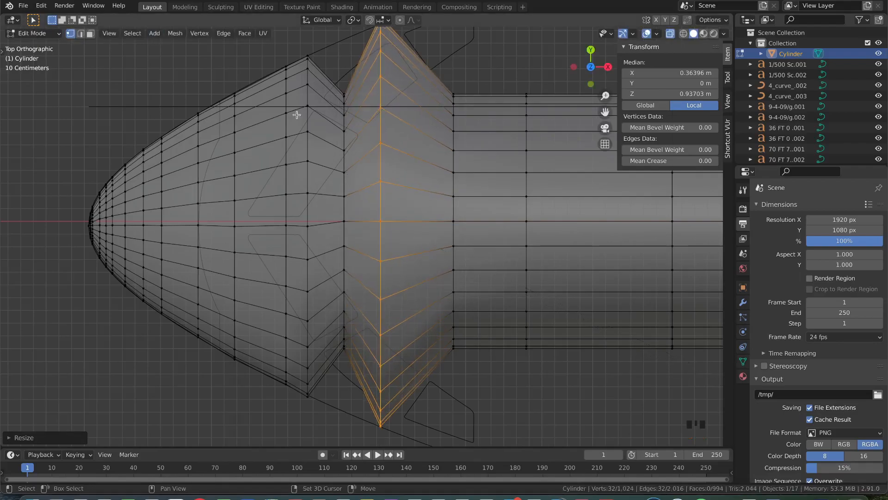
Scale the fourteenth nose ring along Y to about 1.51 and shift it to about -0.029 m in Y
shift+middle_drag(342, 150, 341, 175)
alt+click(344, 206)
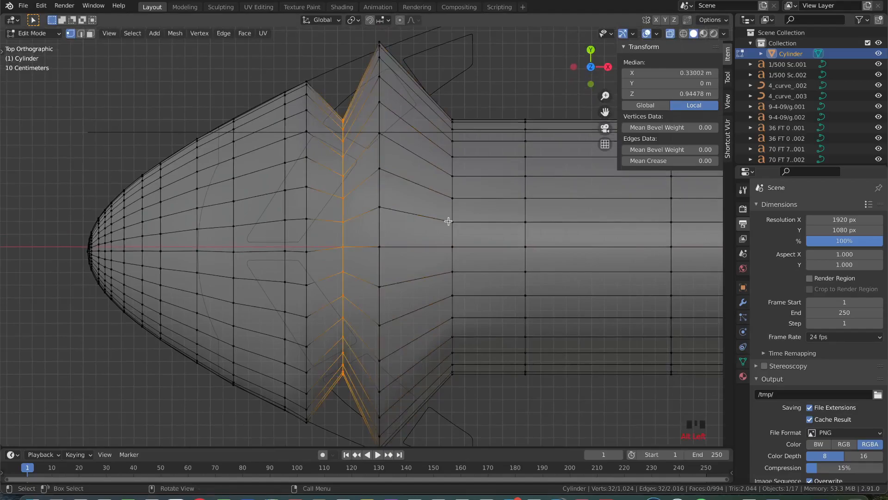
key(s)
key(y)
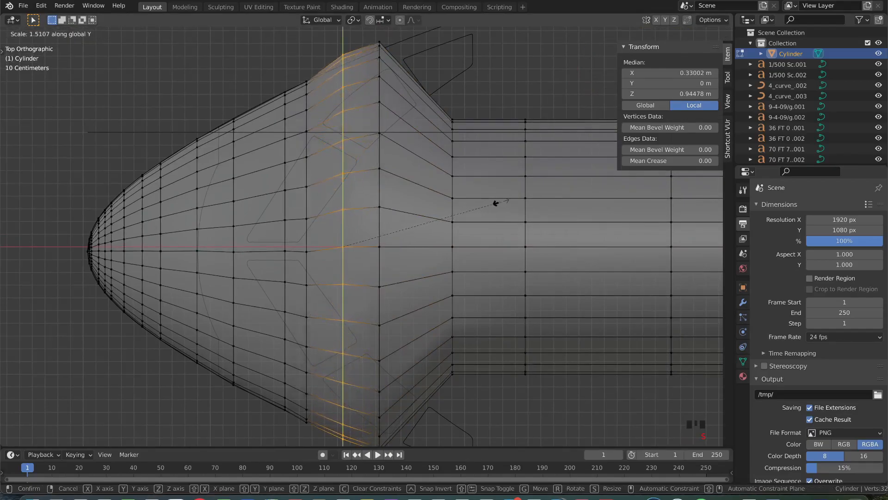
click(496, 207)
key(g)
key(y)
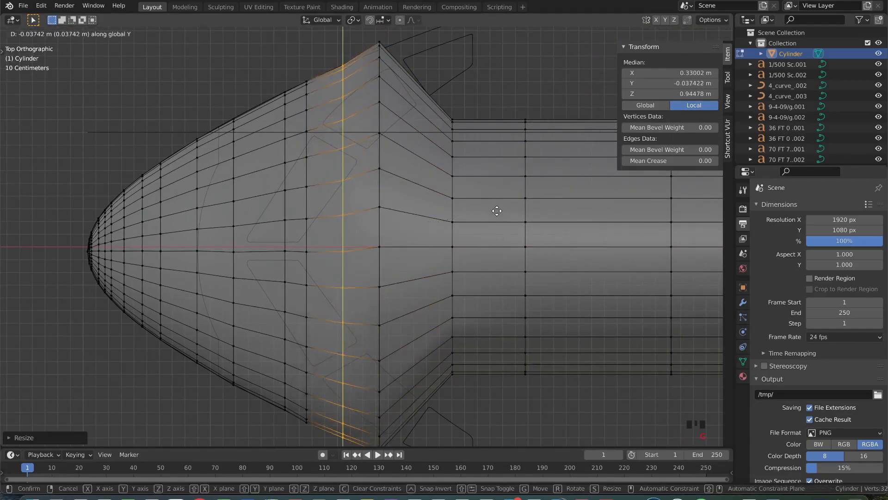
click(497, 210)
shift+scroll(497, 210, down, 2)
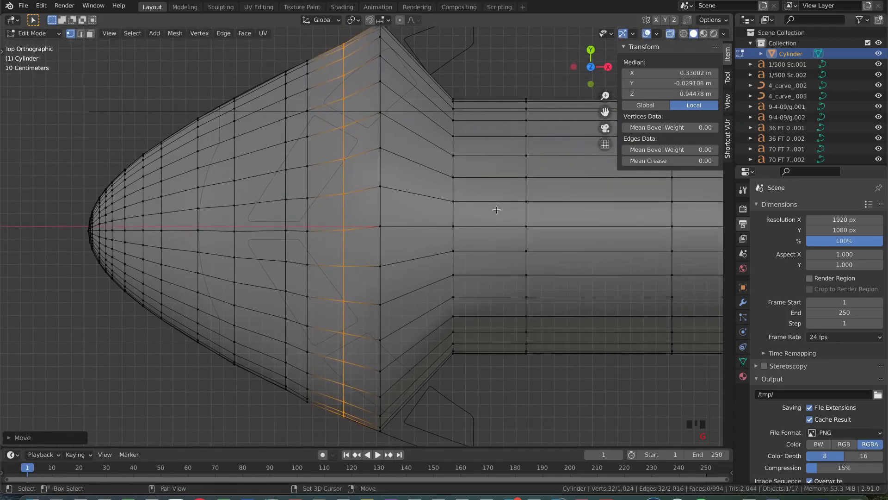
Narrow the fifteenth nose ring along Y and shift it to about -0.037 m in Y
shift+scroll(496, 210, up, 4)
alt+click(370, 217)
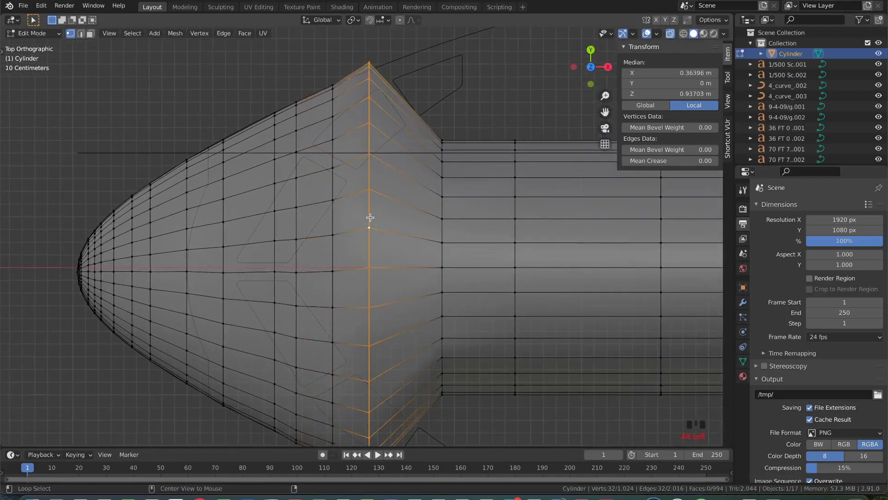
key(s)
key(y)
click(473, 172)
key(g)
key(y)
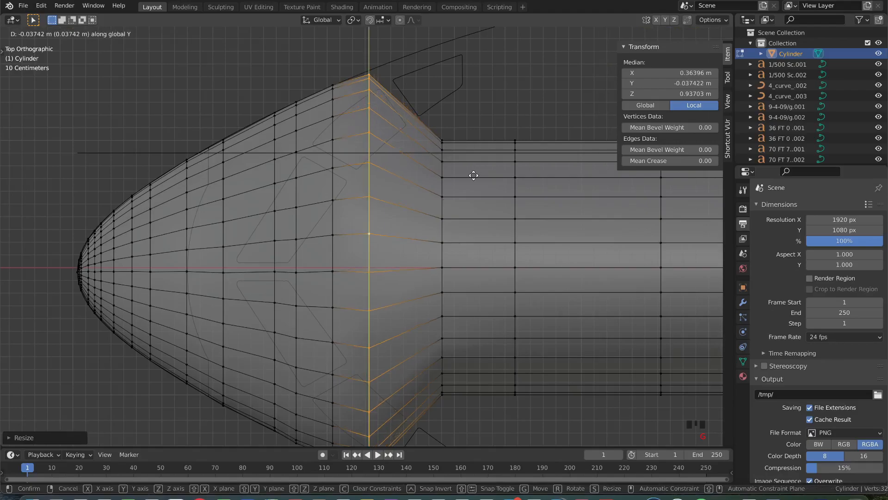
click(474, 174)
Fine-tune the fifteenth nose ring's width along Y against both sides of the blueprint outline
shift+scroll(474, 175, down, 5)
shift+scroll(473, 175, up, 1)
key(s)
key(y)
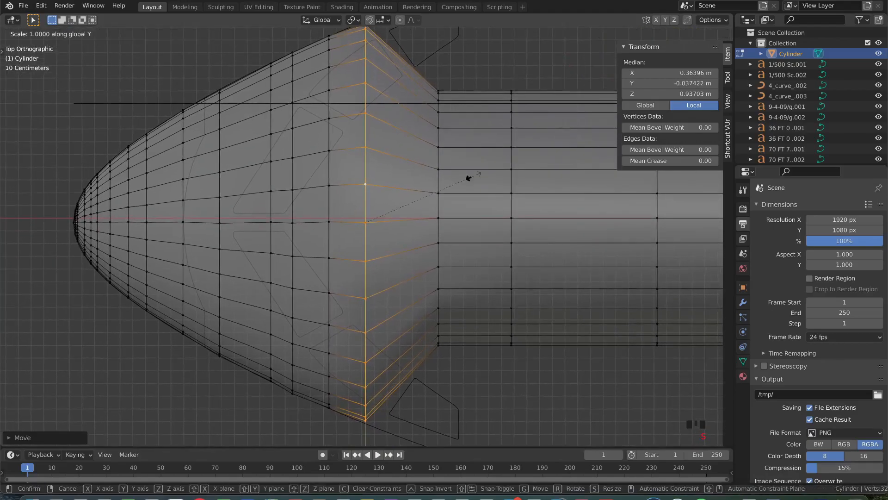
click(471, 178)
Widen the sixteenth nose ring along Y towards the blueprint outline
shift+scroll(471, 181, up, 3)
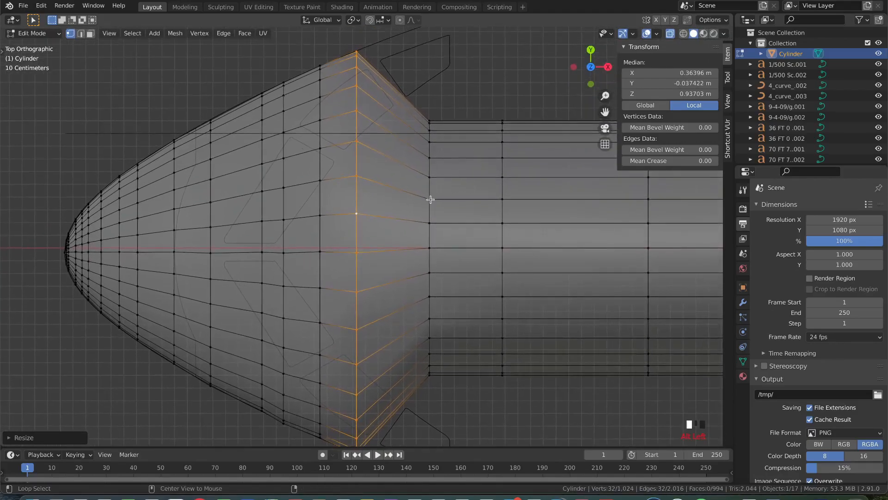
alt+click(430, 198)
shift+scroll(426, 196, down, 3)
alt+click(414, 199)
key(s)
key(y)
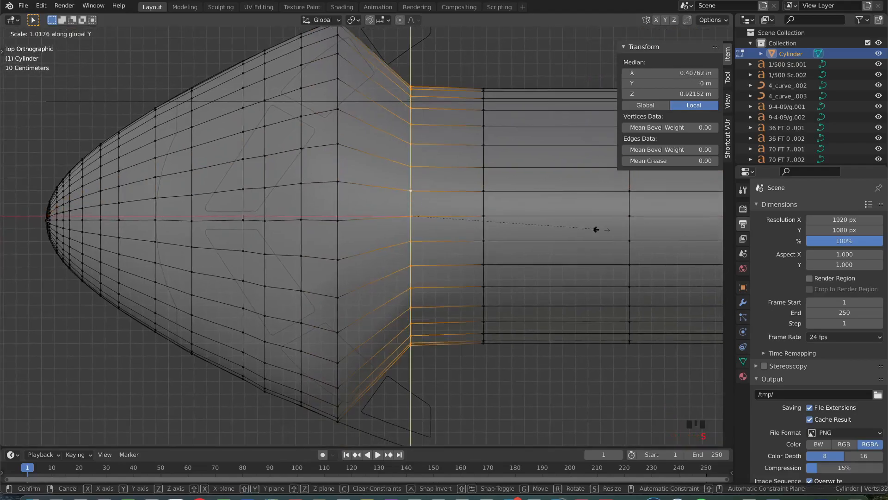
click(643, 263)
shift+scroll(643, 269, up, 5)
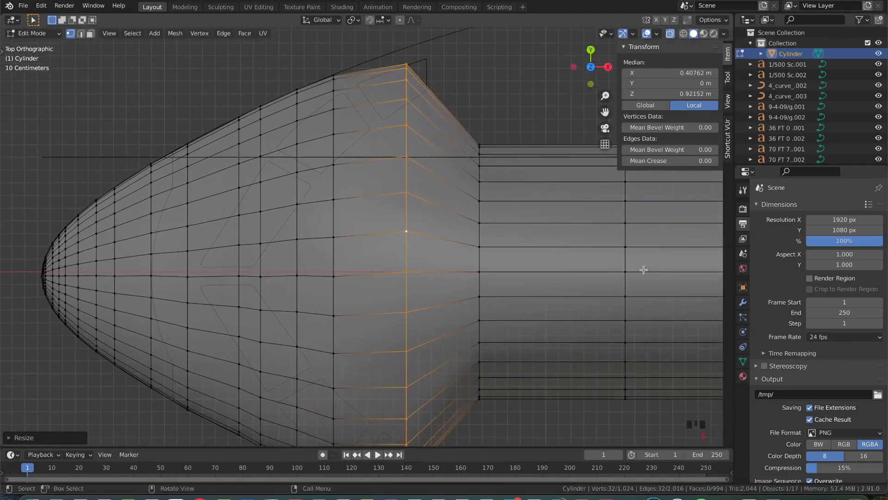
Widen the sixteenth nose ring further along Y and shift it in Y towards the outline's centre
scroll(643, 270, down, 3)
key(s)
key(y)
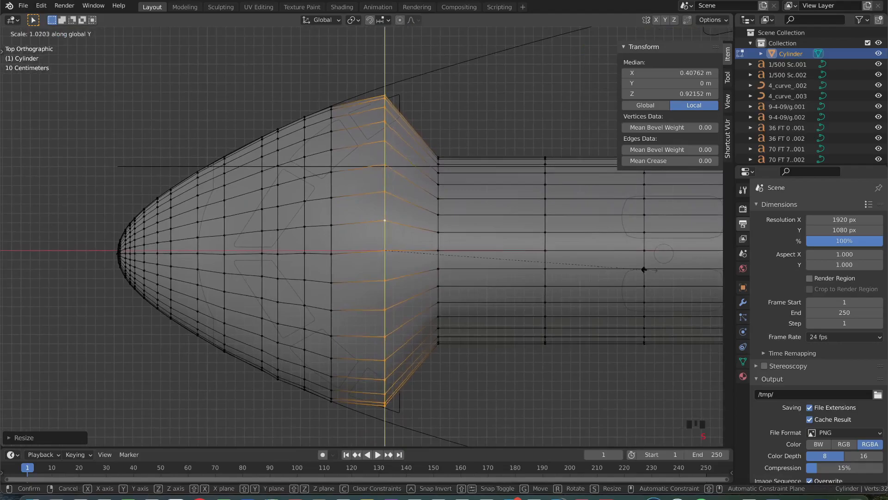
click(658, 270)
key(g)
key(y)
click(660, 275)
Fine-tune the sixteenth nose ring's width along Y and shift it to about -0.045 m in Y
key(s)
key(y)
click(662, 276)
key(g)
key(y)
click(668, 276)
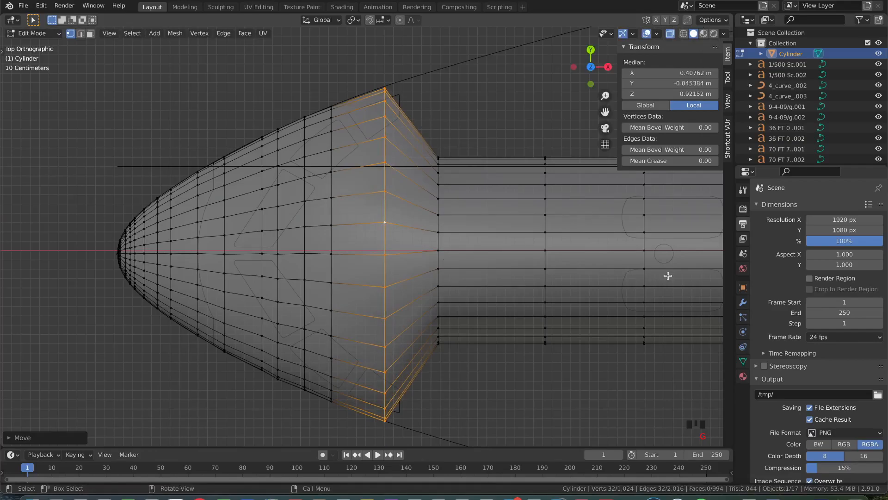
Widen the seventeenth nose ring along Y out to the blueprint outline
alt+click(437, 266)
shift+middle_drag(437, 266, 406, 234)
key(s)
key(y)
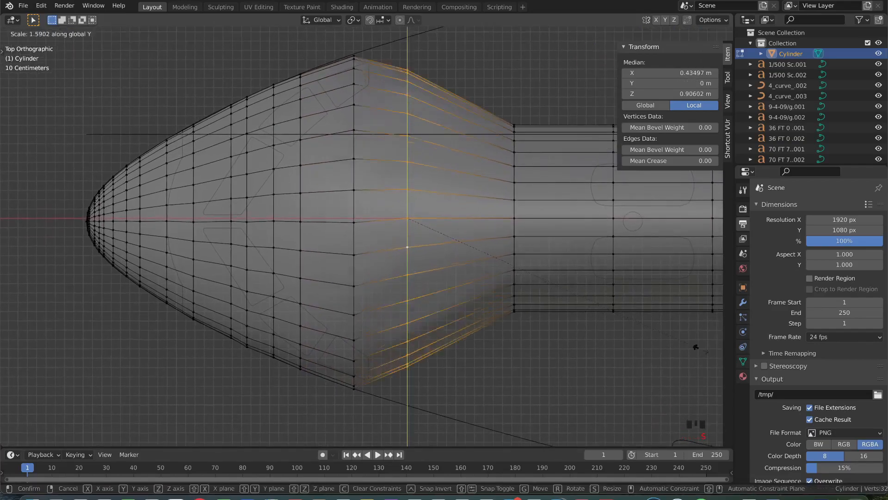
click(27, 386)
scroll(254, 303, up, 2)
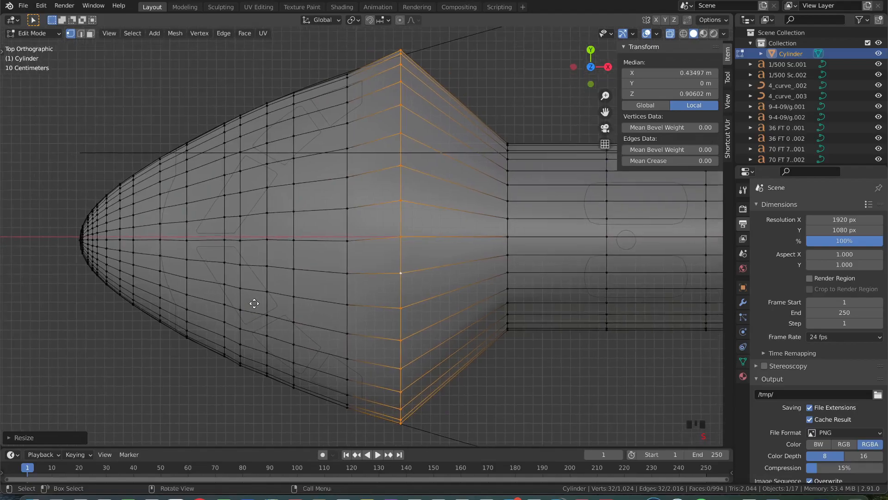
Shift the seventeenth nose ring in Y to centre it on the outline and fine-tune its width
key(g)
key(y)
click(255, 307)
key(s)
key(y)
click(692, 441)
Widen the eighteenth nose ring along Y out to the blueprint outline and shift it to about -0.02 m in Y
shift+middle_drag(575, 362, 469, 338)
scroll(495, 345, down, 1)
alt+click(397, 245)
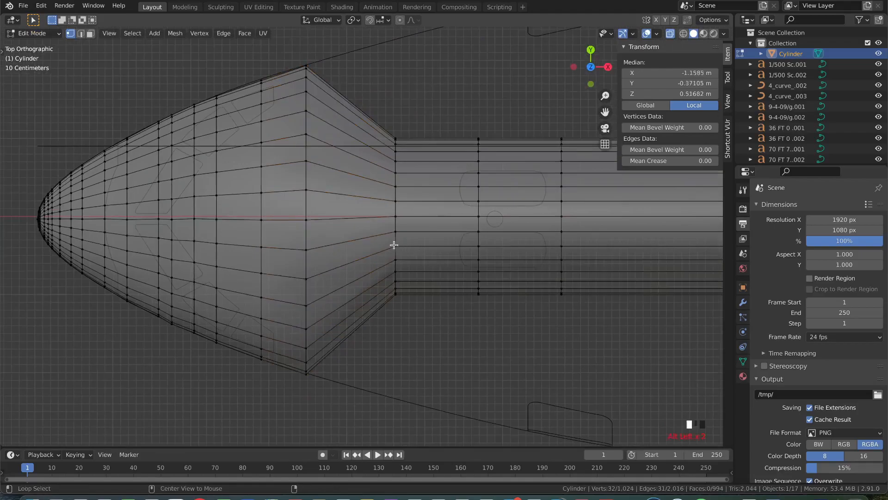
key(s)
key(y)
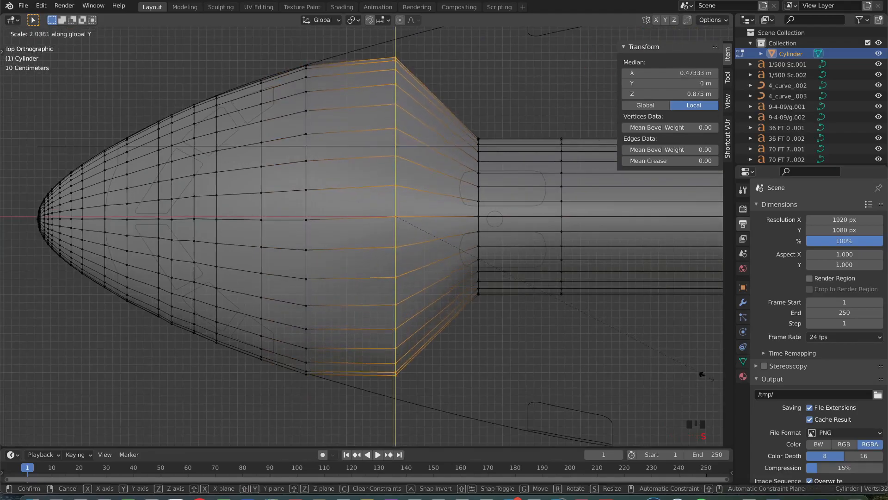
click(718, 384)
key(g)
key(y)
click(651, 359)
Fine-tune the eighteenth nose ring's width along Y and its Y position against the outline
key(s)
key(y)
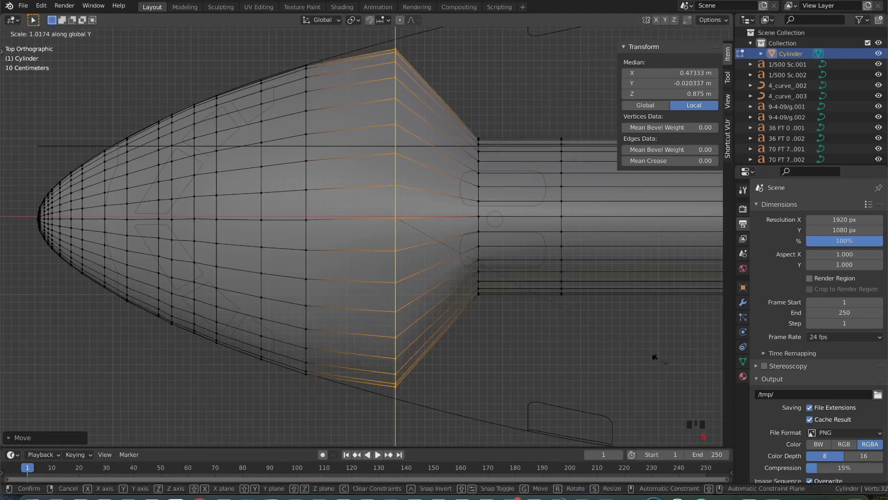
click(668, 364)
key(g)
key(y)
click(673, 366)
Widen the nineteenth nose ring along Y out to the blueprint outline
shift+middle_drag(671, 366, 644, 358)
alt+click(431, 249)
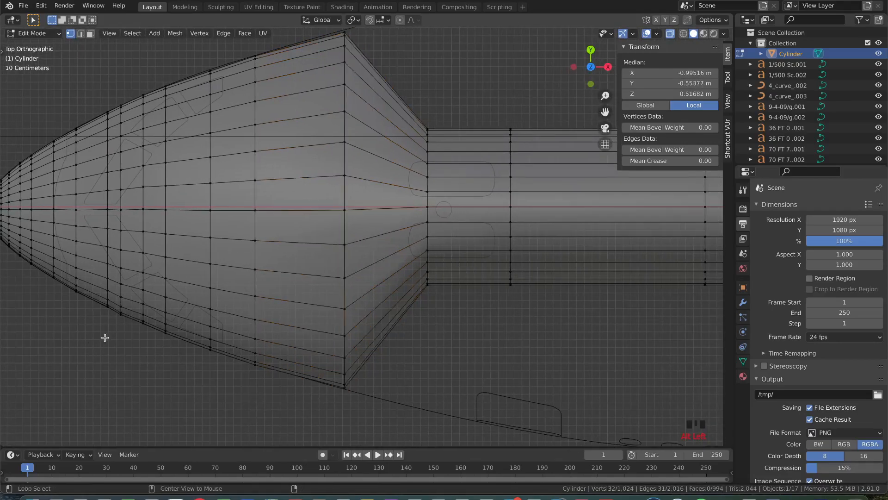
alt+click(429, 200)
scroll(428, 200, down, 2)
shift+scroll(426, 199, right, 4)
key(s)
key(y)
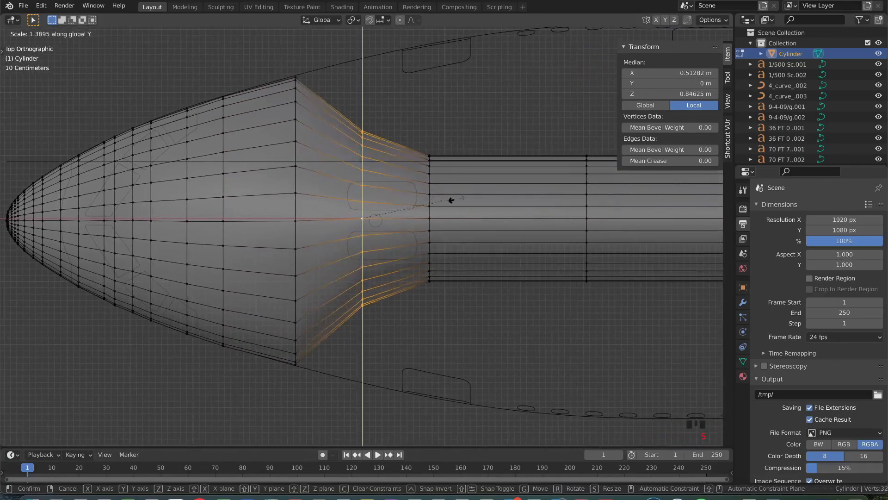
click(527, 217)
Shift the nineteenth nose ring to about -0.042 m in Y and fine-tune its width
key(g)
key(y)
click(535, 220)
key(s)
key(y)
click(536, 219)
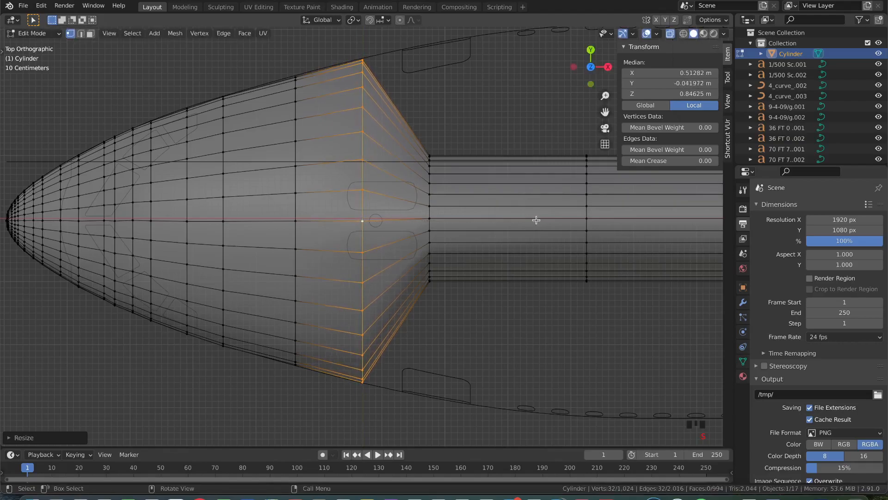
Widen the twentieth nose ring along Y out to the outline and shift it to about -0.059 m in Y
alt+click(429, 227)
shift+middle_drag(426, 225, 385, 222)
key(s)
key(y)
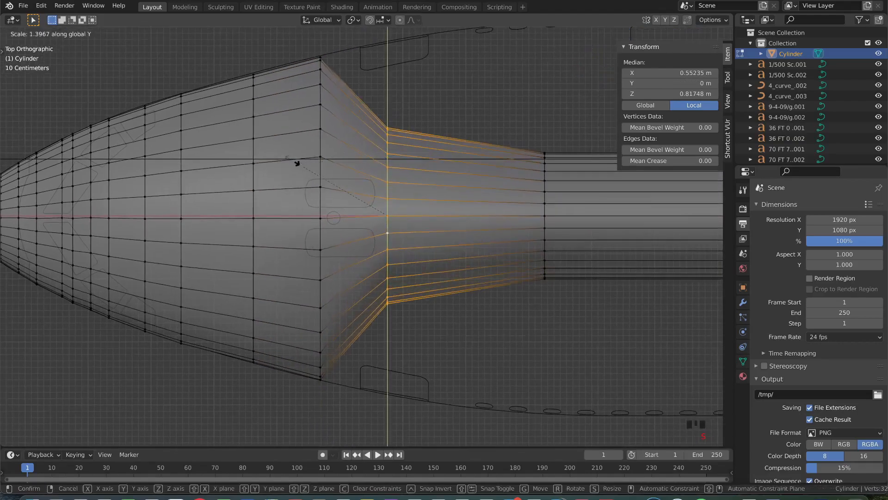
click(189, 141)
key(g)
key(y)
click(185, 144)
Fine-tune the twentieth nose ring's width along Y and shift it to about -0.042 m in Y
key(s)
key(y)
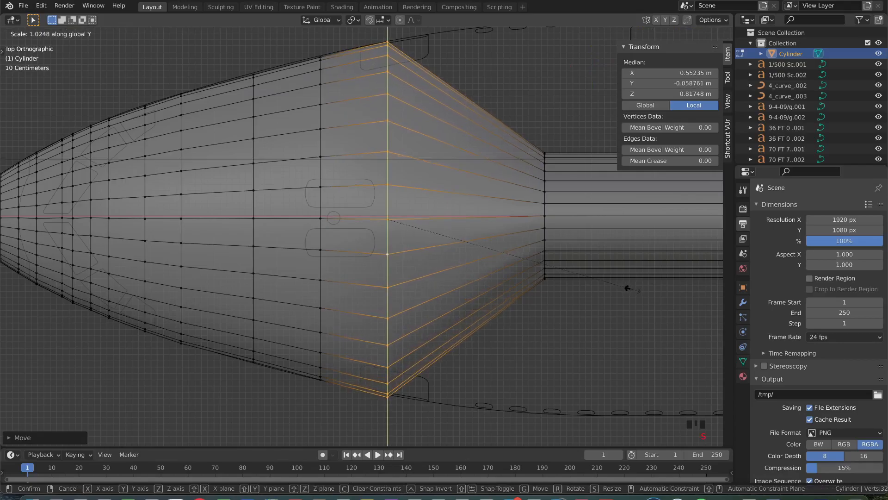
click(628, 289)
key(g)
key(y)
click(629, 287)
Widen the twenty-first ring along Y out to the blueprint outline and shift it to about -0.025 m in Y
shift+middle_drag(629, 287, 570, 316)
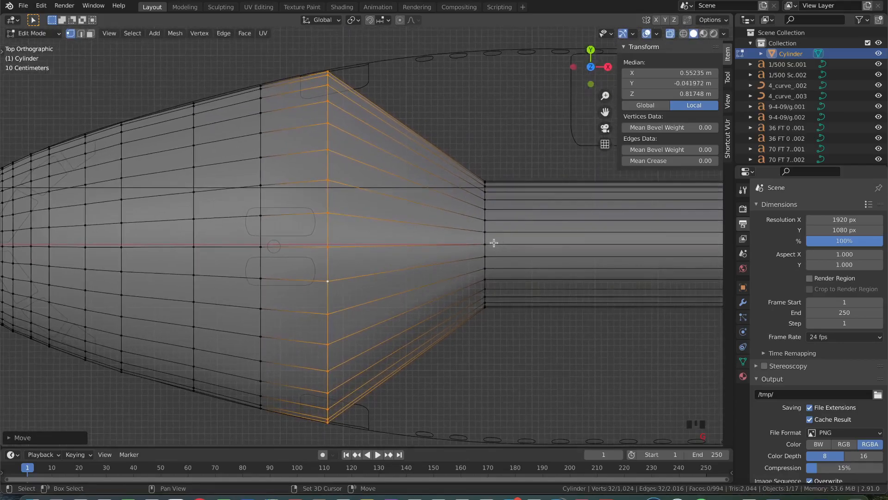
alt+click(487, 241)
key(s)
key(y)
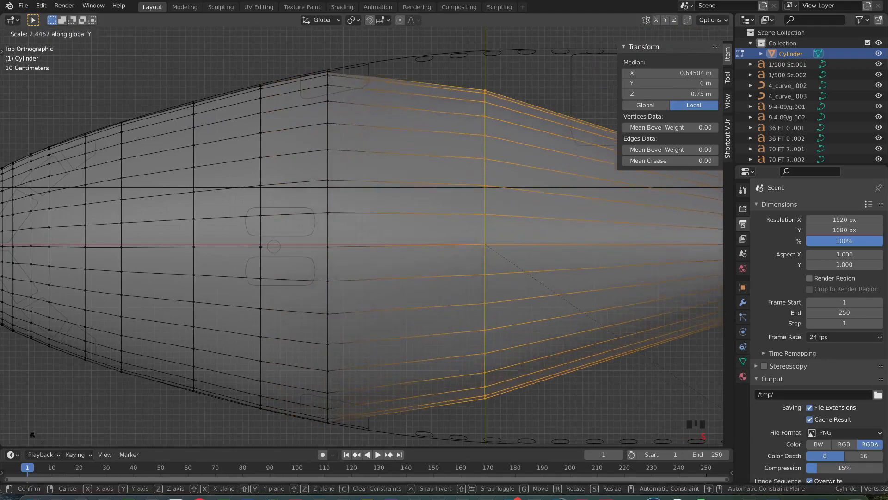
click(102, 48)
shift+middle_drag(376, 187, 315, 178)
key(g)
key(y)
click(314, 179)
Fine-tune the twenty-first ring's width along Y so its edges meet the outline
key(s)
key(y)
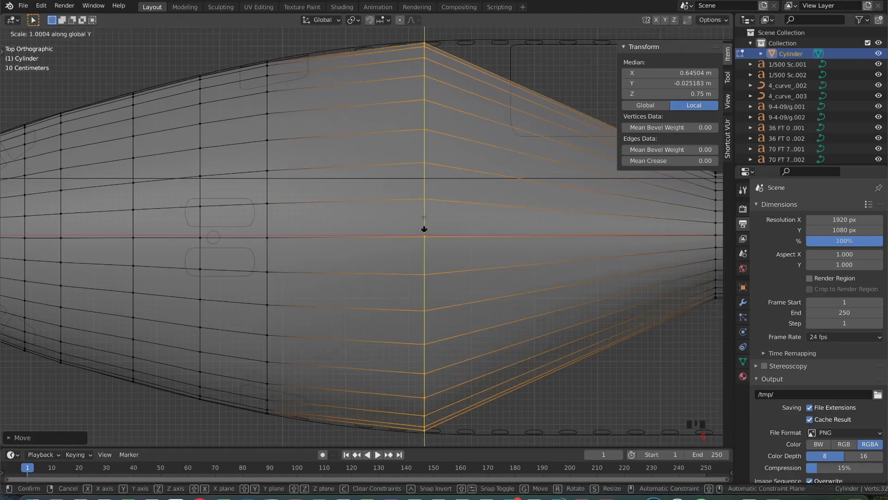
click(424, 229)
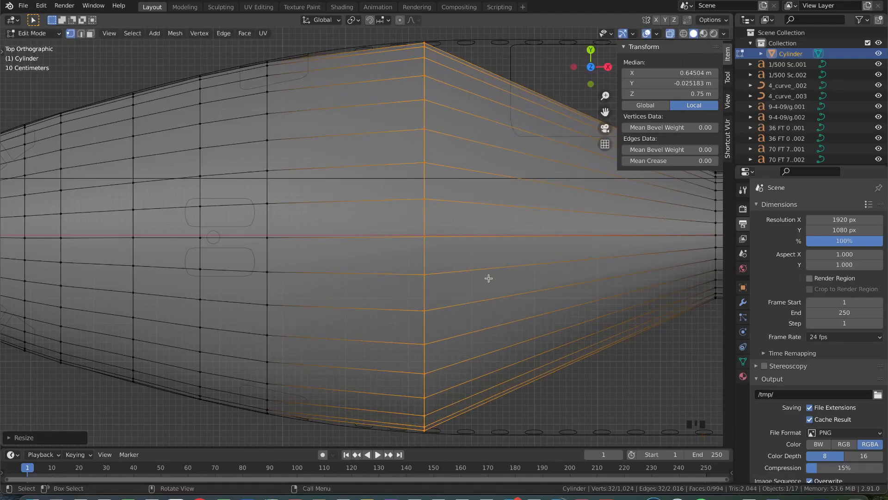
key(s)
key(y)
click(553, 325)
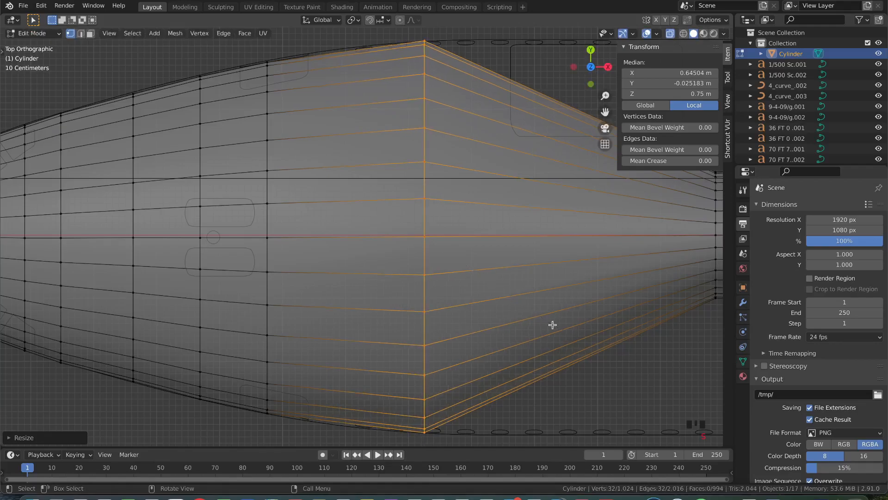
Add a centred loop cut between the twentieth and twenty-first rings and scale it slightly along Y to the outline
key(ctrl+r)
click(282, 204)
click(270, 204)
key(s)
key(y)
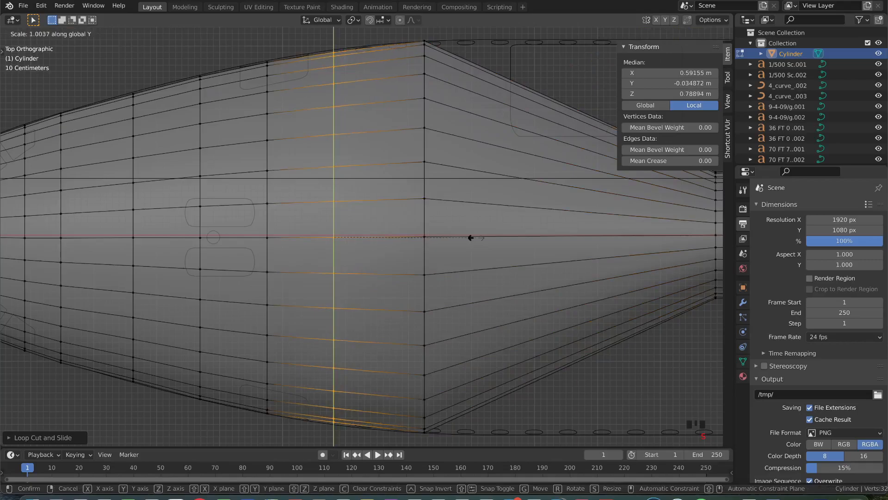
click(471, 238)
Select the next two narrow rings behind the nose section and widen them together along Y to the fuselage outline
scroll(472, 239, down, 5)
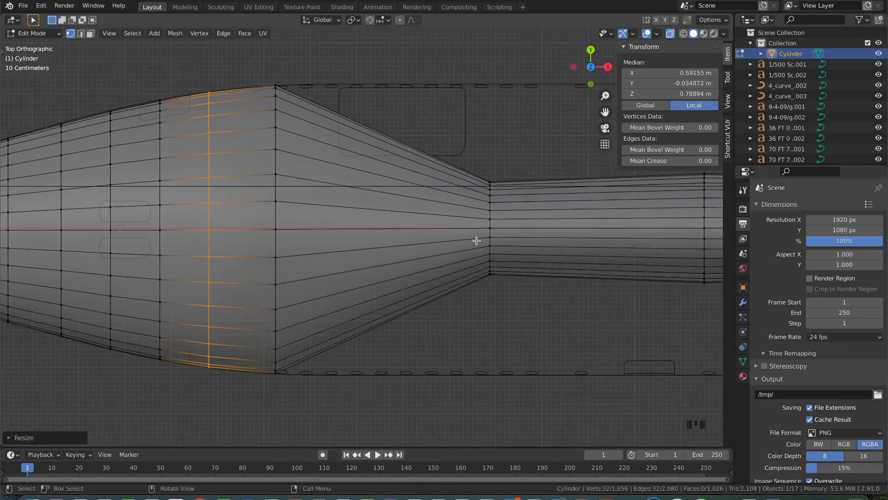
shift+scroll(473, 241, right, 5)
scroll(473, 240, down, 2)
shift+scroll(473, 241, right, 2)
click(473, 241)
shift+scroll(411, 197, right, 6)
shift+scroll(411, 196, left, 4)
shift+scroll(411, 196, left, 5)
drag(297, 149, 517, 293)
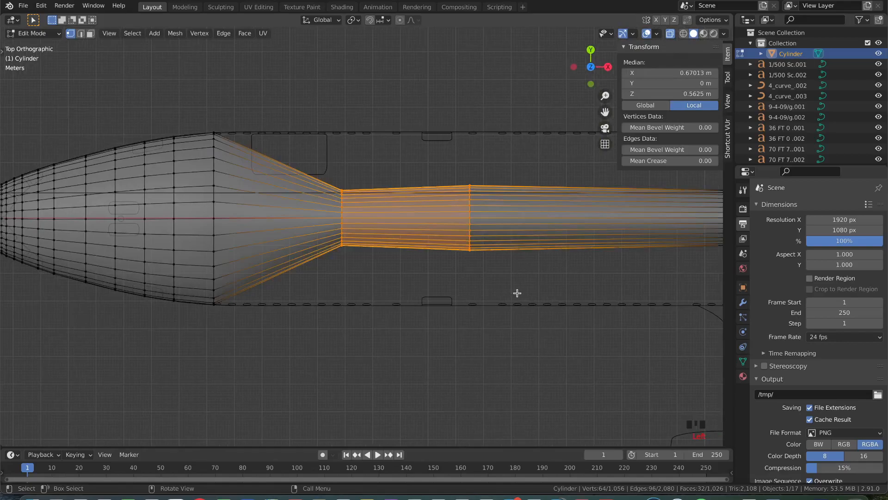
key(s)
key(y)
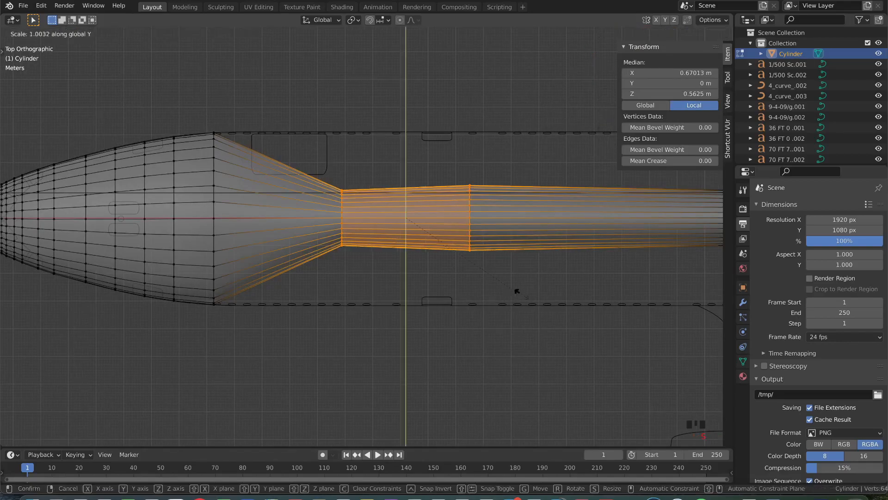
click(701, 425)
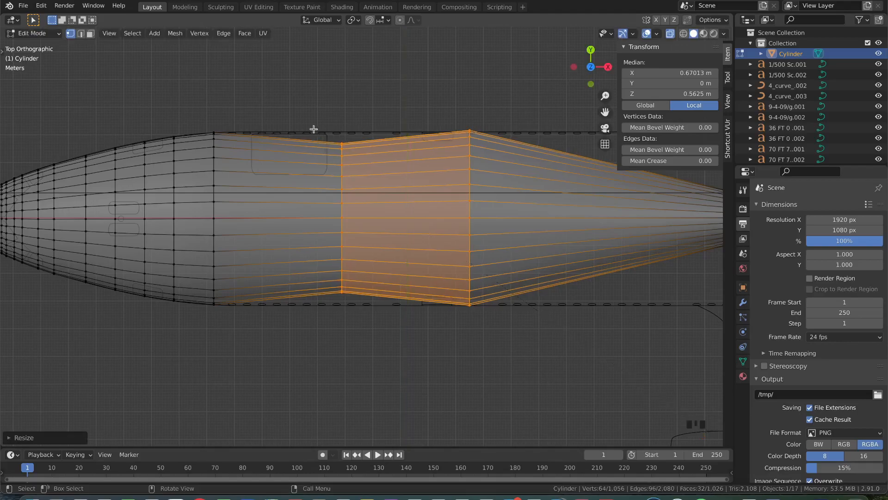
Widen only the front ring of that pair along Y by about 1.13 times to meet the straight outline
drag(316, 132, 391, 337)
key(s)
key(y)
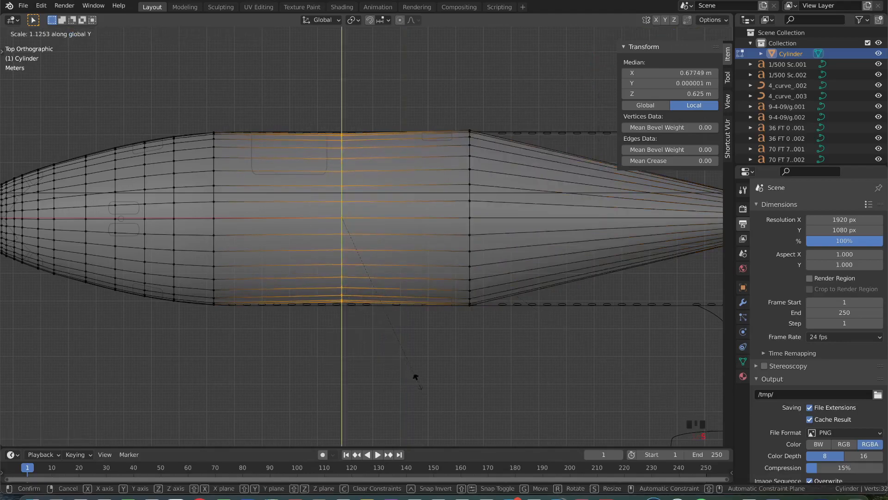
click(417, 378)
key(g)
key(y)
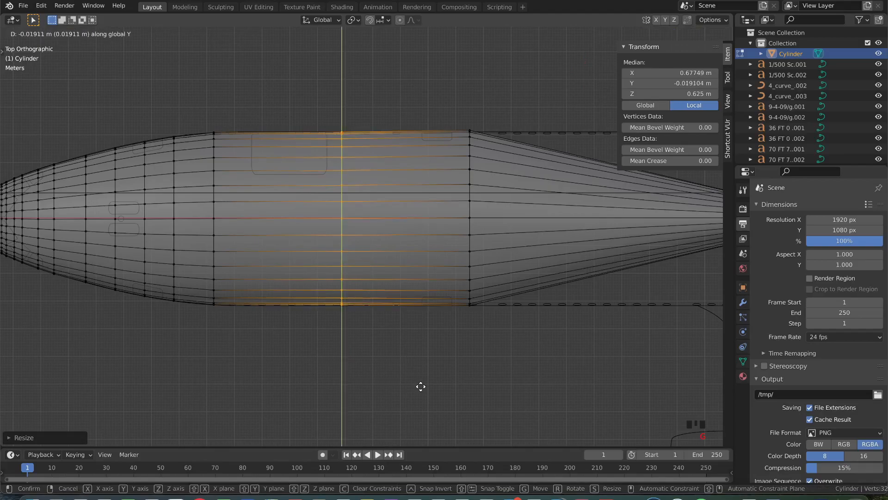
key(Escape)
Shift the rear ring of that pair to about -0.038 m in Y to centre it on the outline
drag(438, 95, 477, 387)
key(s)
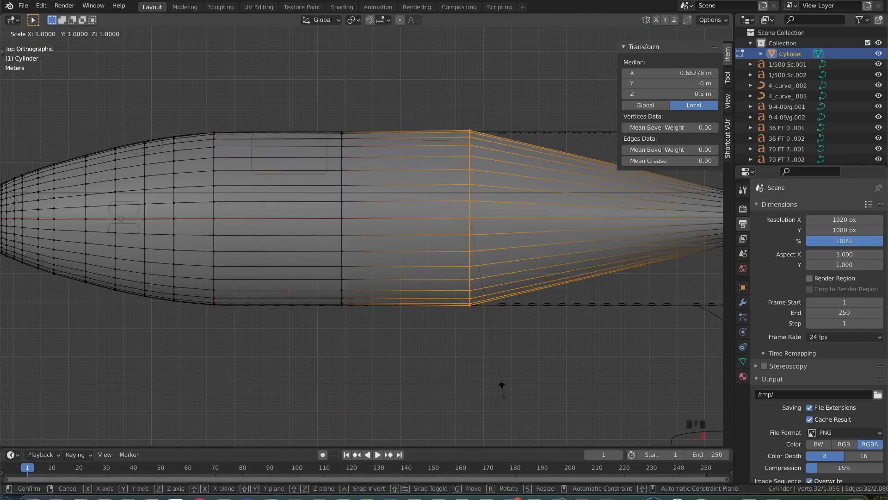
click(502, 383)
key(g)
key(y)
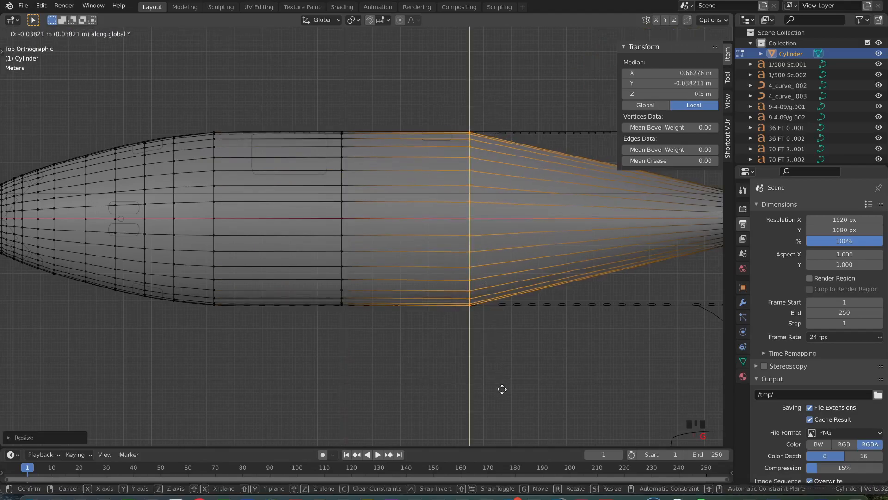
click(502, 389)
Widen the two mid-fuselage rings at and ahead of the origin together along Y to the outline, about 3.1 times
ctrl+scroll(504, 388, right, 10)
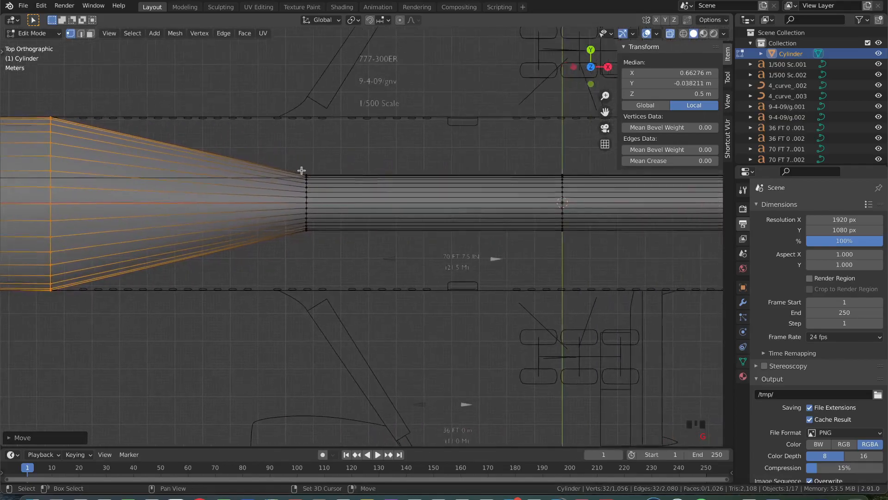
ctrl+scroll(302, 170, right, 2)
drag(233, 122, 615, 401)
key(s)
key(y)
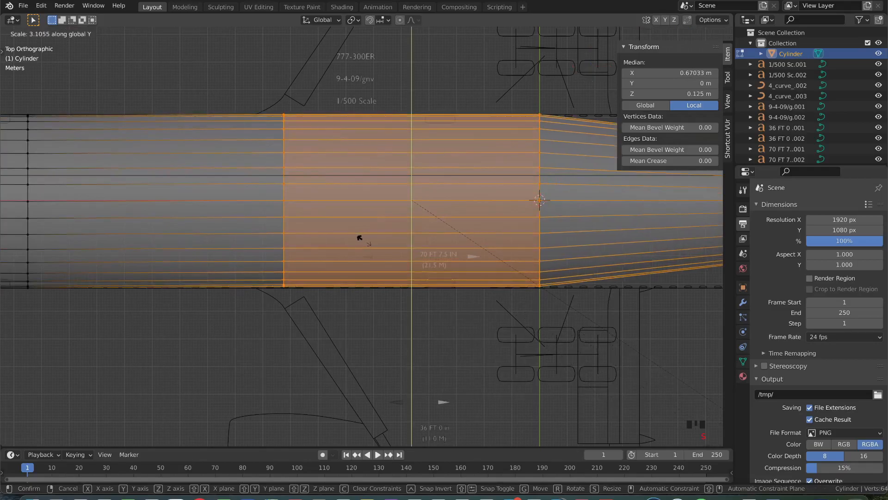
click(367, 243)
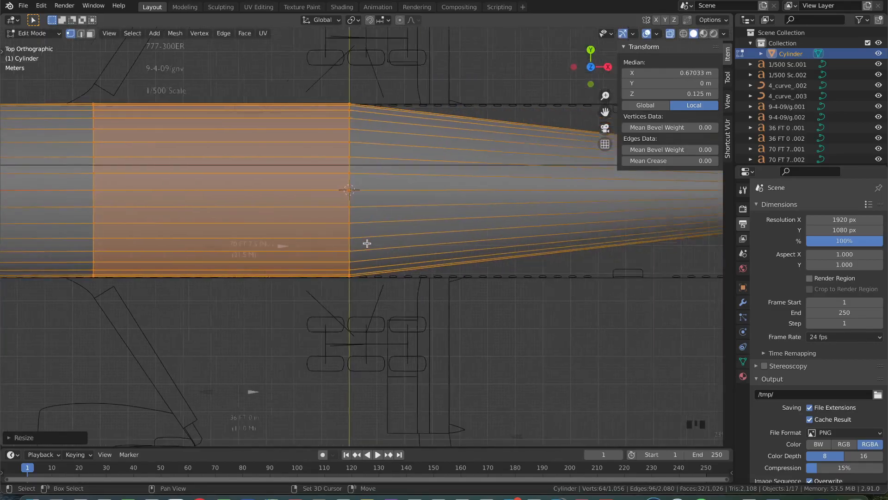
Widen the next ring, at the rear end of the straight fuselage section, along Y to the outline
ctrl+scroll(364, 243, right, 8)
drag(321, 130, 369, 298)
key(s)
key(y)
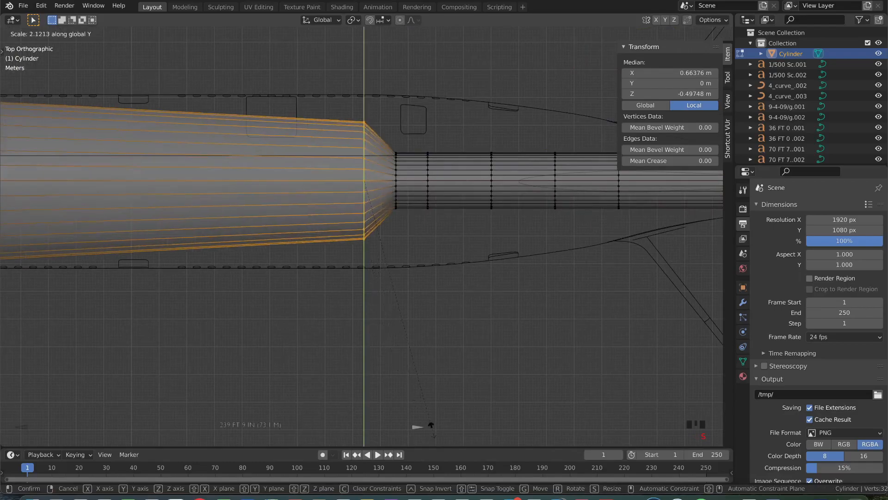
click(487, 123)
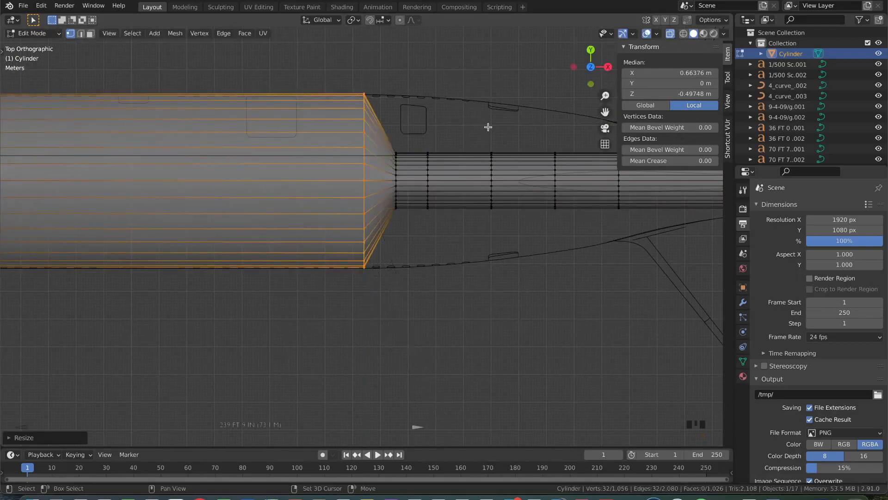
Widen the first tail ring along Y to the blueprint outline where the taper begins
ctrl+scroll(378, 143, right, 3)
alt+click(301, 165)
key(s)
key(y)
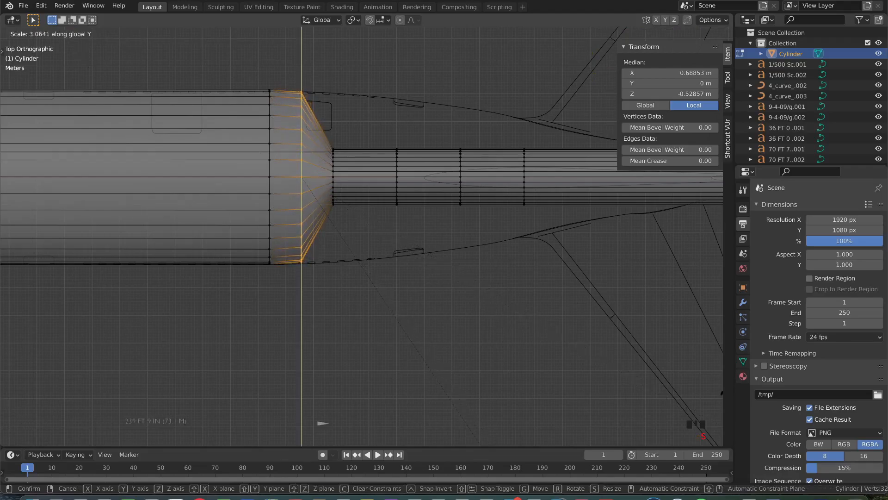
click(598, 268)
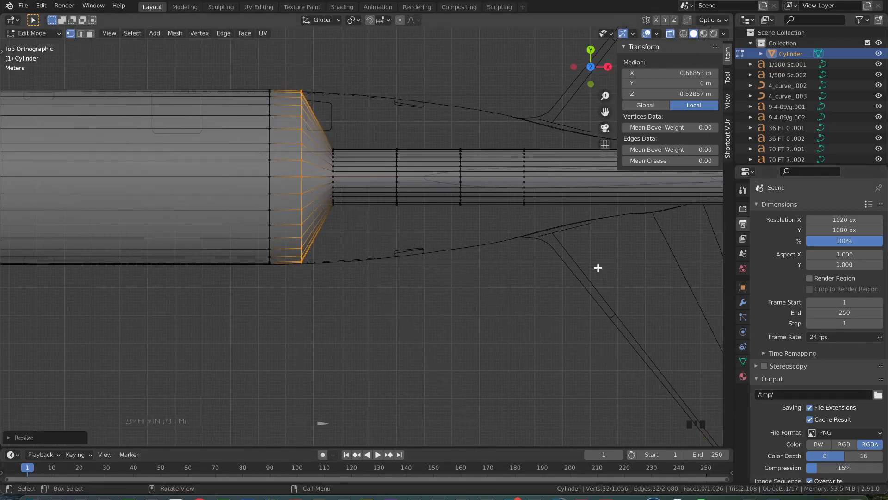
Widen the second tail ring along Y to the tapering outline and shift it to about -0.038 m in Y
alt+click(331, 172)
key(s)
key(y)
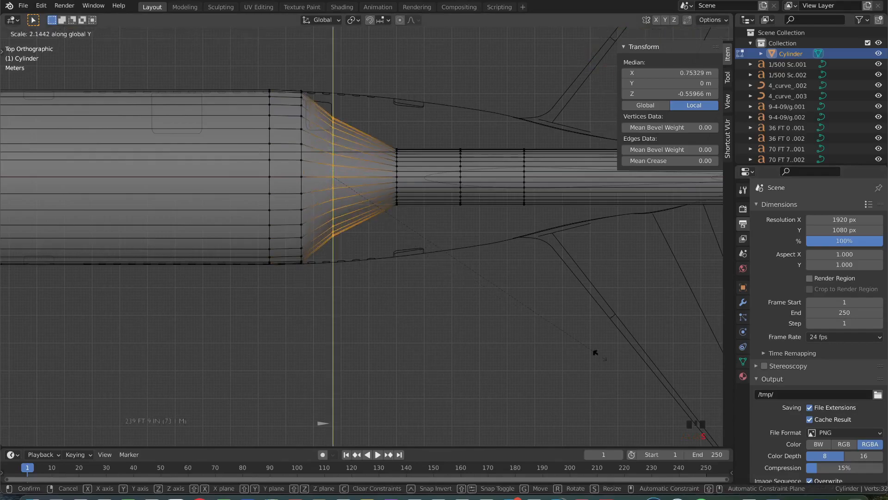
click(710, 428)
key(g)
key(y)
click(716, 432)
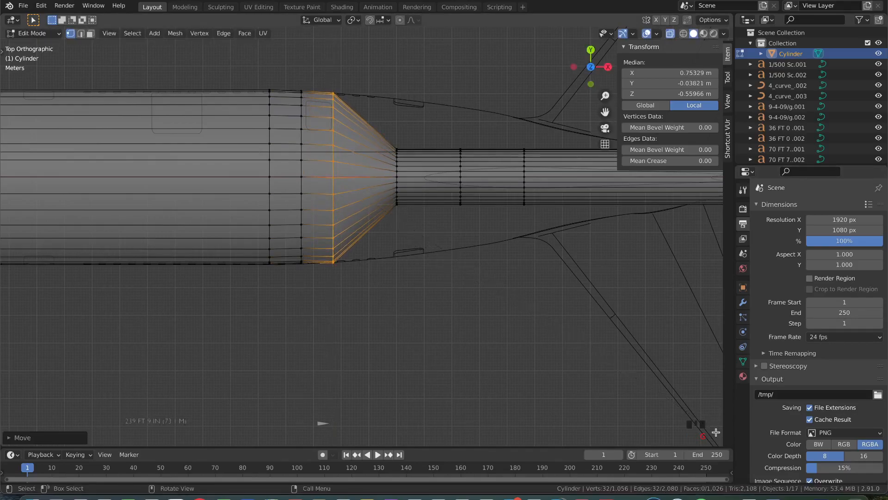
Shift the first tail ring to about -0.019 m in Y to centre it between the outline's edges
alt+click(394, 181)
alt+click(295, 172)
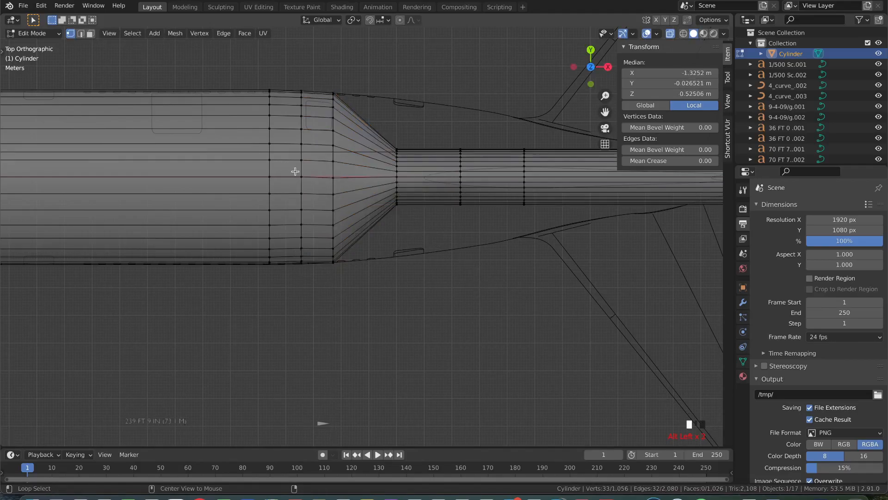
alt+click(302, 190)
key(g)
key(y)
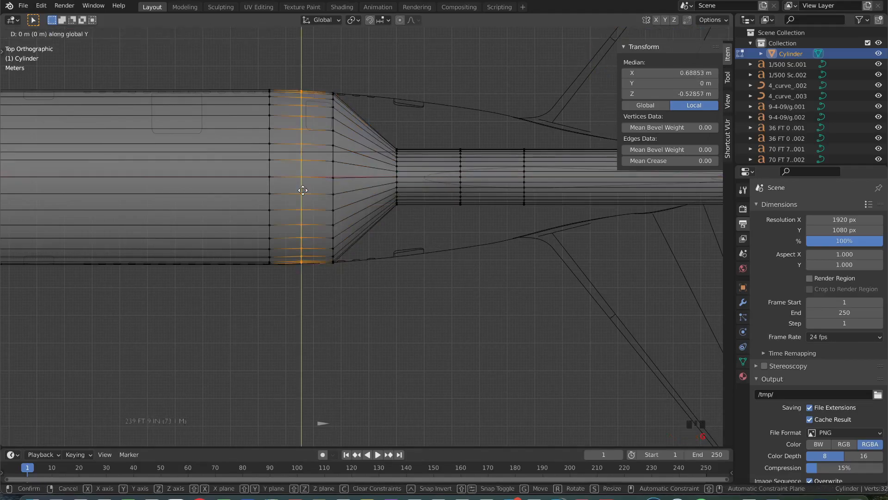
click(303, 191)
key(g)
key(y)
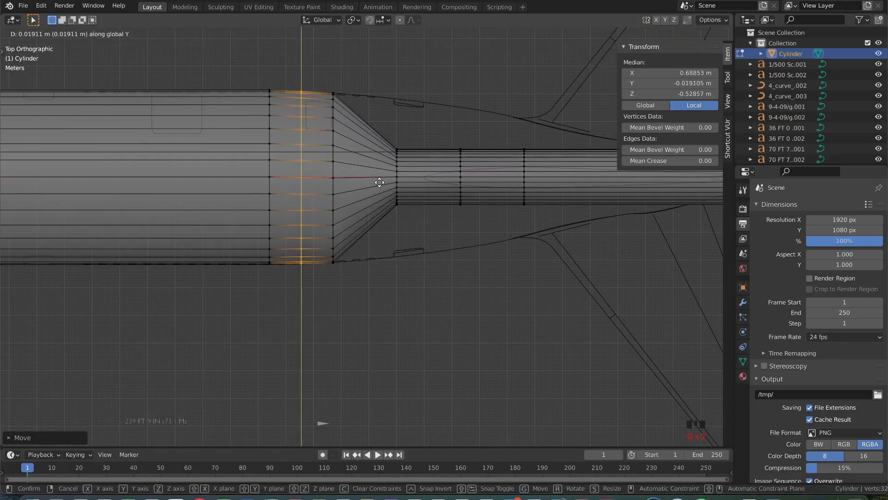
click(379, 182)
Widen the third tail ring along Y to the tapering outline and shift it to about -0.057 m in Y
alt+click(398, 183)
alt+click(397, 174)
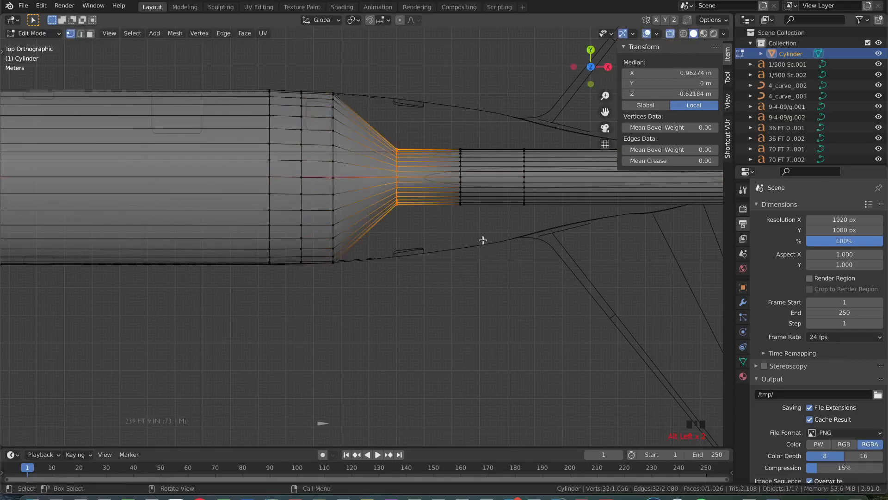
key(s)
key(y)
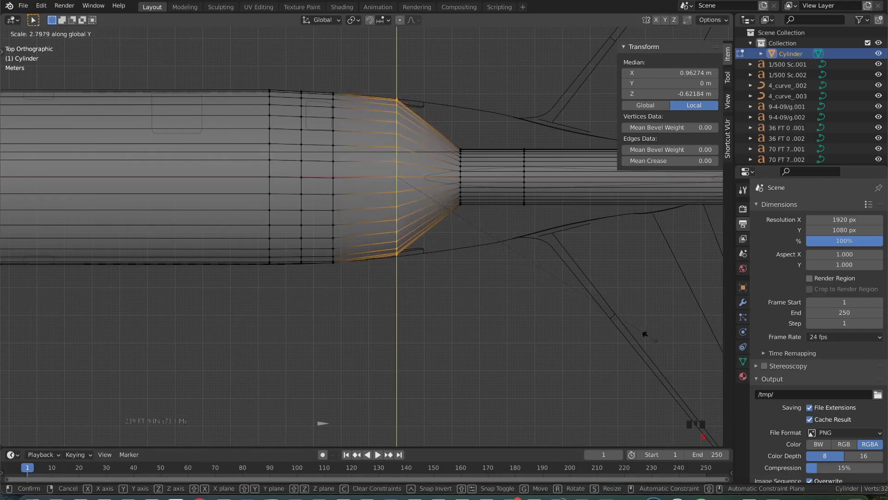
click(649, 338)
key(g)
key(y)
click(649, 338)
Fine-tune the third tail ring's width along Y and shift it to about -0.019 m in Y
key(s)
key(y)
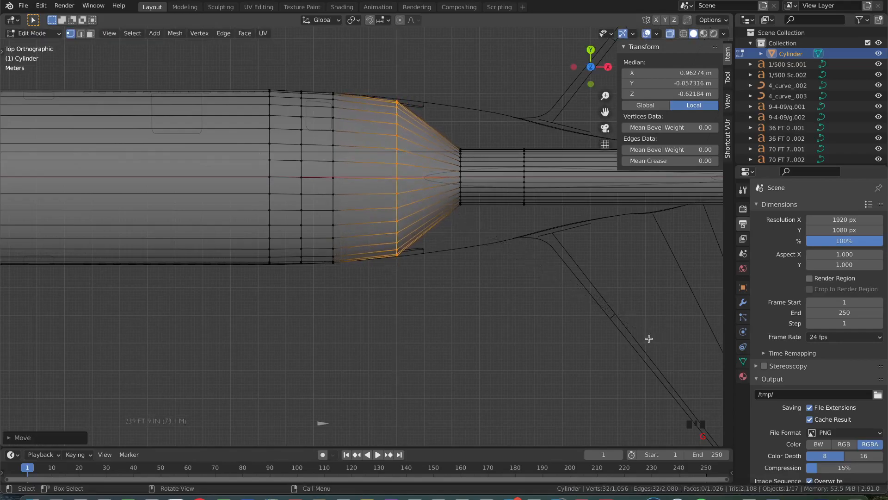
click(652, 339)
key(g)
key(y)
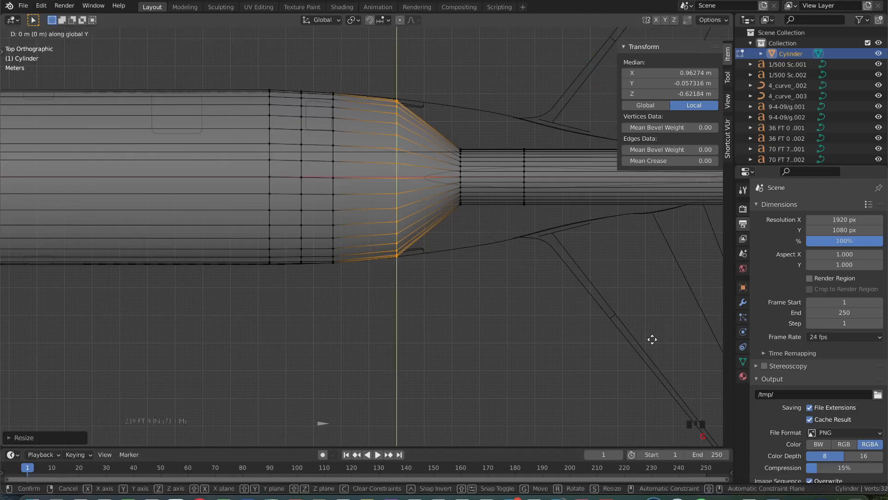
click(653, 338)
key(s)
key(y)
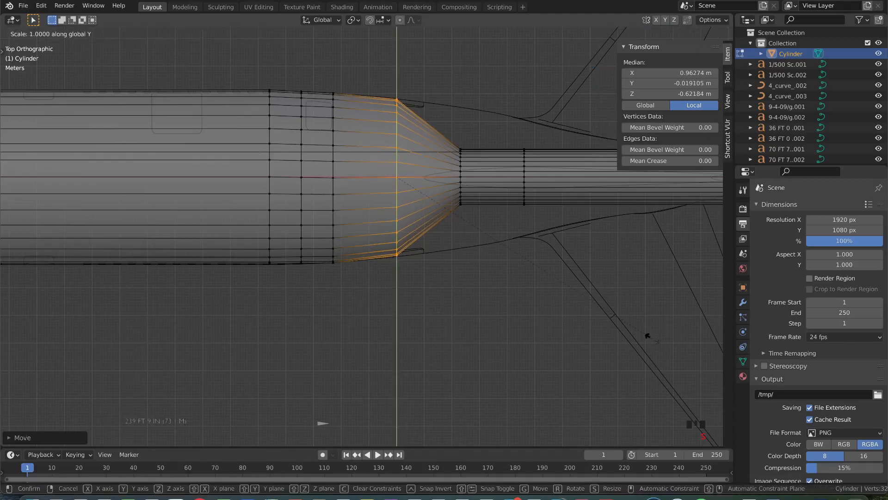
click(653, 340)
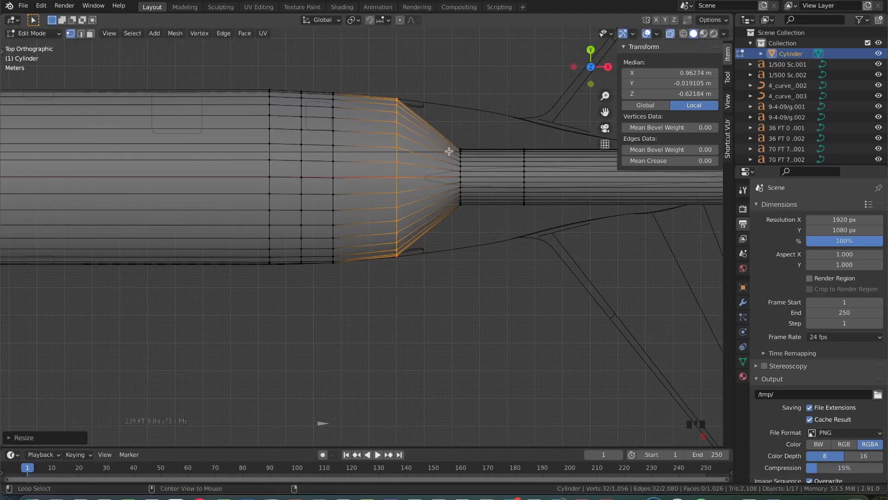
Widen the fourth tail ring along Y to the tapering blueprint outline
alt+click(462, 161)
alt+click(459, 187)
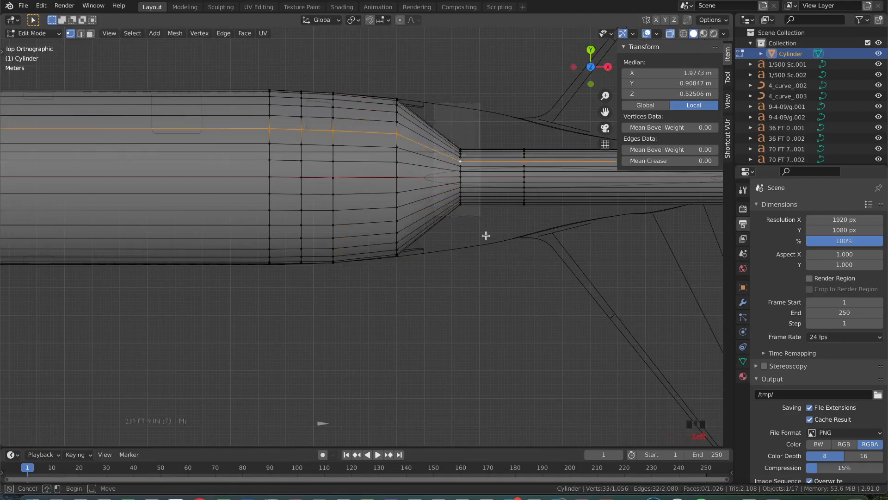
key(s)
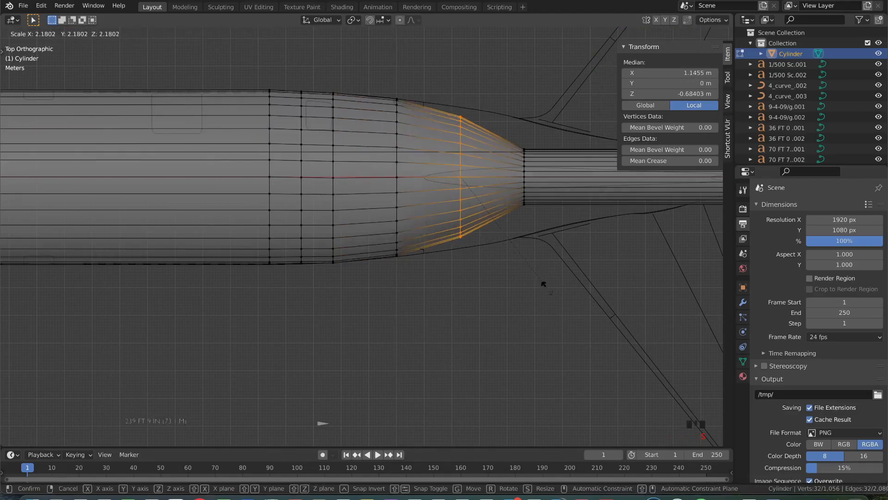
key(s)
key(y)
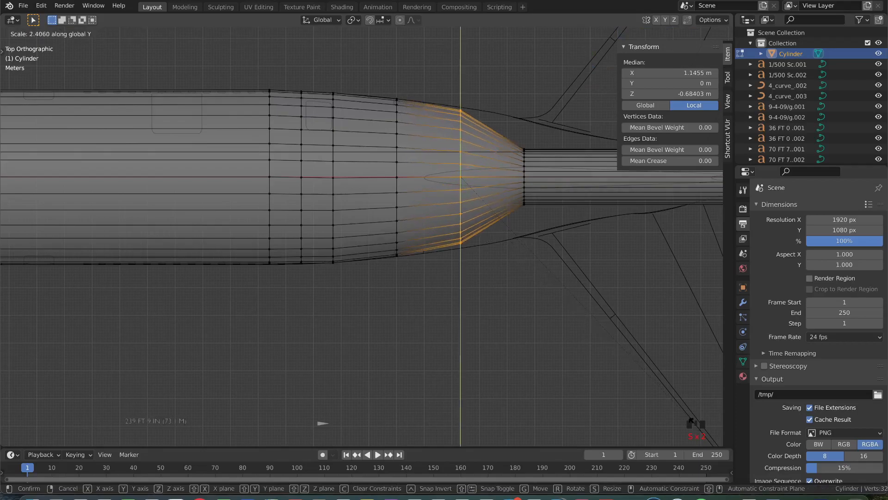
click(698, 429)
Shift the fourth tail ring to about -0.019 m in Y and slightly enlarge its width to match the outline
key(g)
key(y)
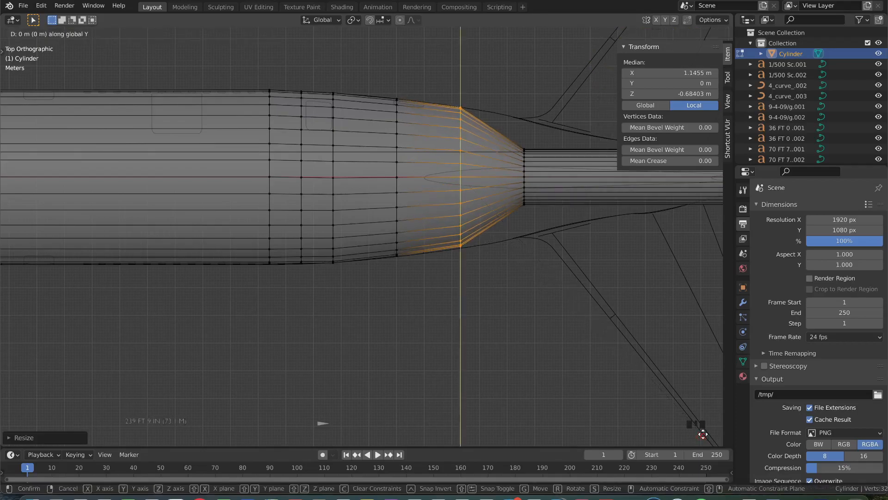
click(701, 433)
key(s)
key(y)
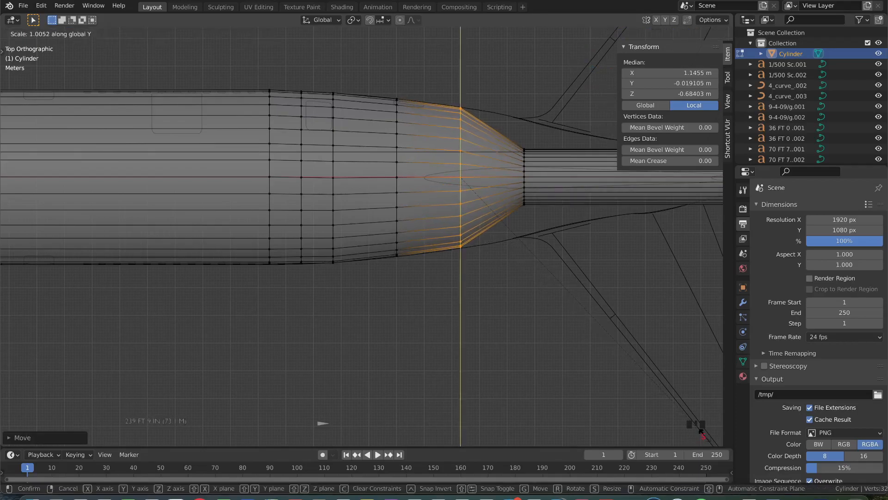
click(704, 436)
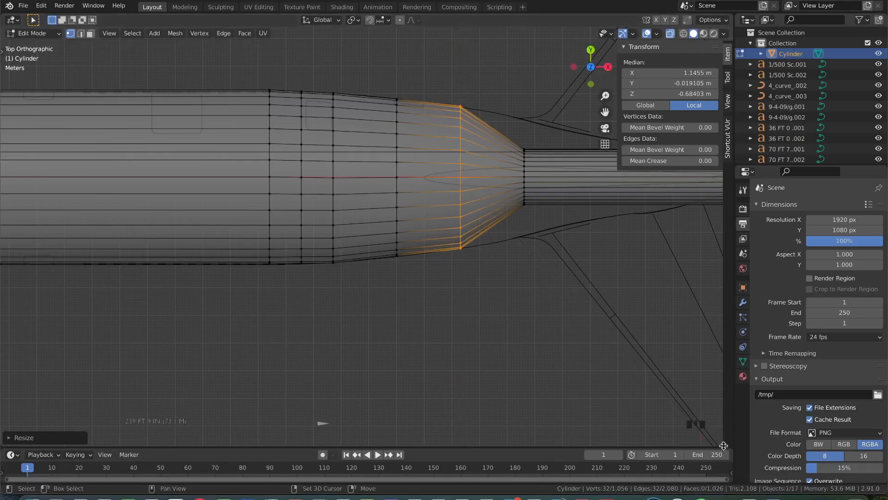
Widen the fifth tail ring, near the front root of the tailplane, along Y to about twice its width
scroll(476, 319, right, 6)
scroll(352, 203, right, 2)
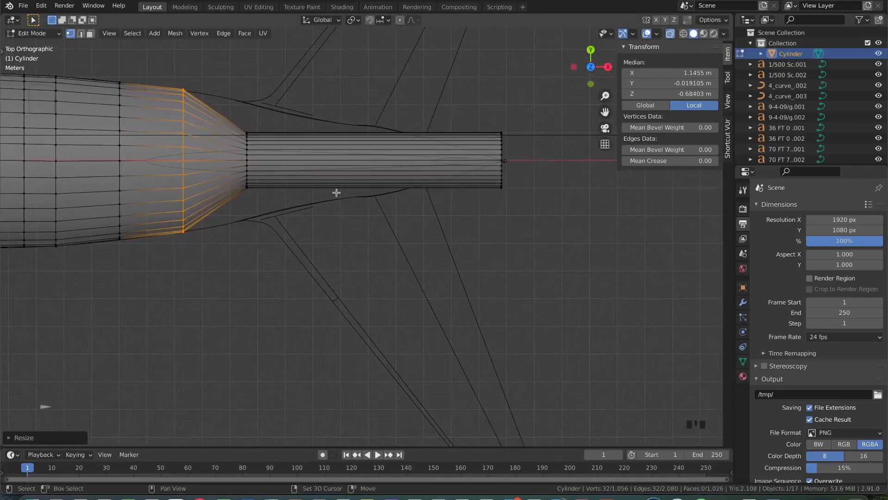
alt+click(252, 162)
drag(194, 96, 309, 279)
key(s)
key(y)
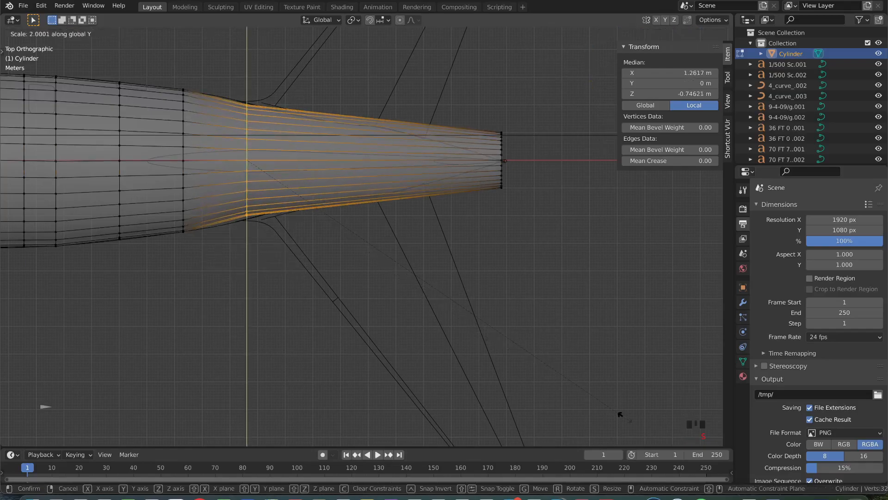
click(618, 423)
Shift the fifth tail ring to about -0.019 m in Y and fine-tune its width to the outline
key(g)
key(y)
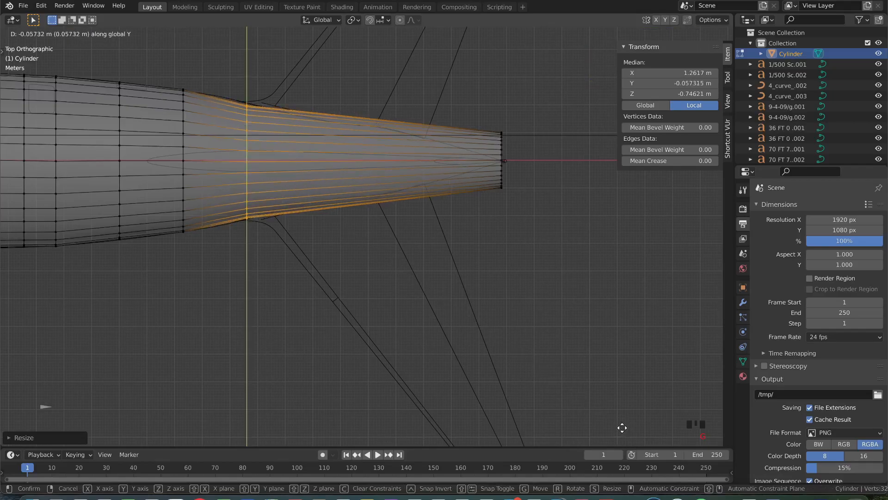
click(622, 426)
key(s)
key(y)
click(620, 424)
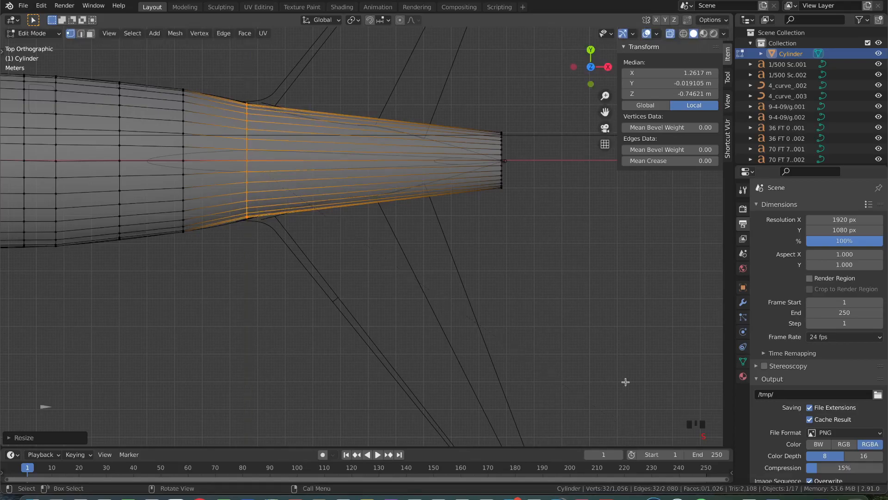
Display the model in wireframe and narrow the fuselage's rear end ring along Y almost to a point
click(683, 34)
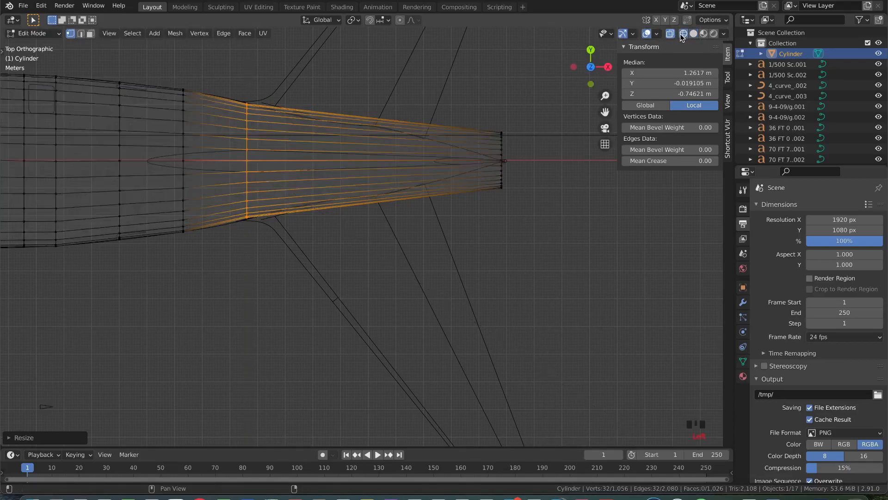
scroll(455, 227, up, 5)
scroll(455, 227, down, 3)
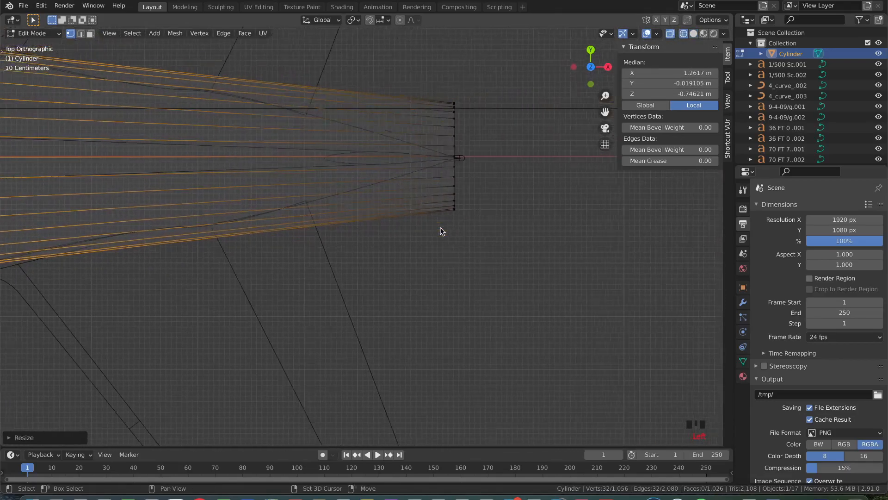
drag(421, 83, 512, 297)
key(s)
key(y)
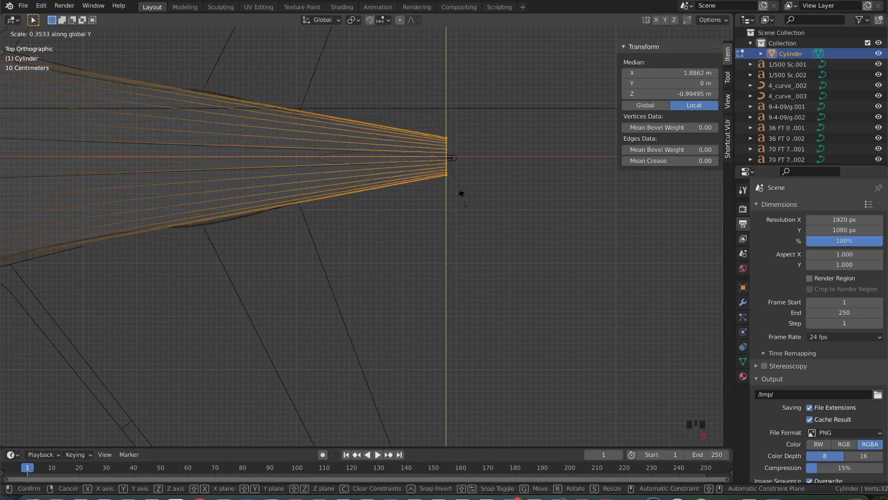
click(462, 167)
Shift the rear end ring to about -0.040 m in Y and narrow it further along Y
key(g)
key(y)
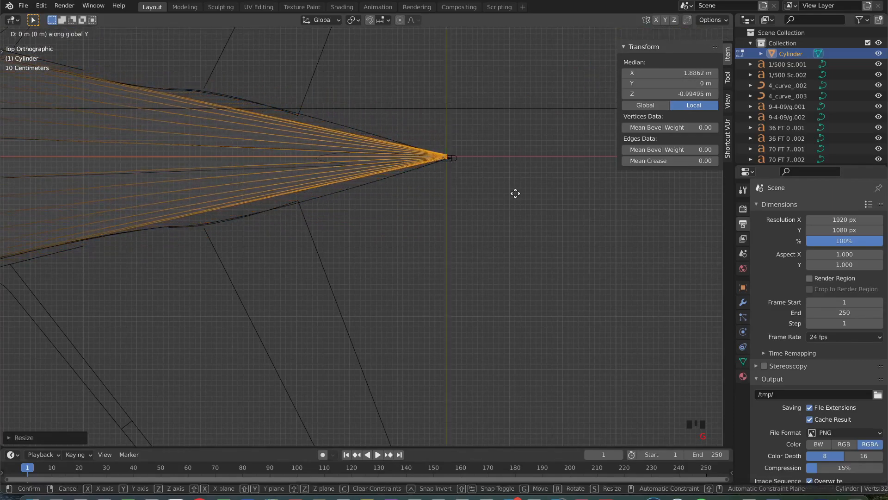
click(517, 193)
key(s)
key(y)
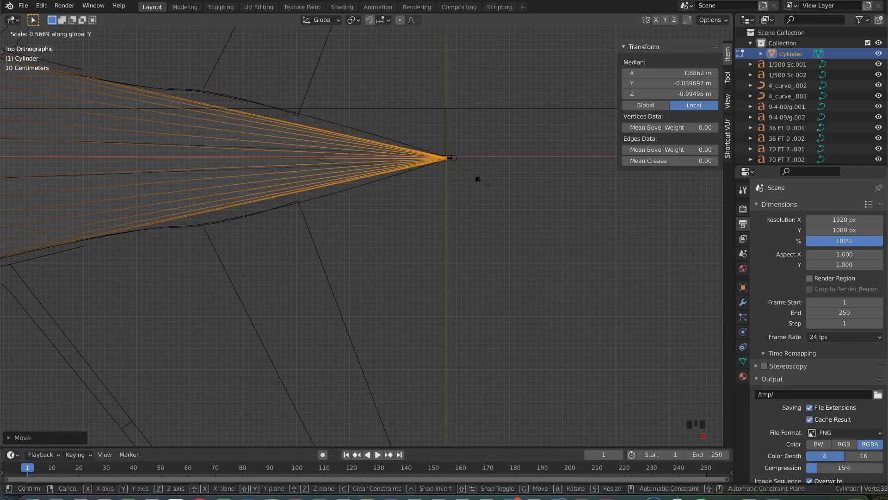
click(451, 164)
Add a loop cut midway between the fifth tail ring and the tail tip and widen it along Y to the outline
shift+scroll(462, 171, left, 5)
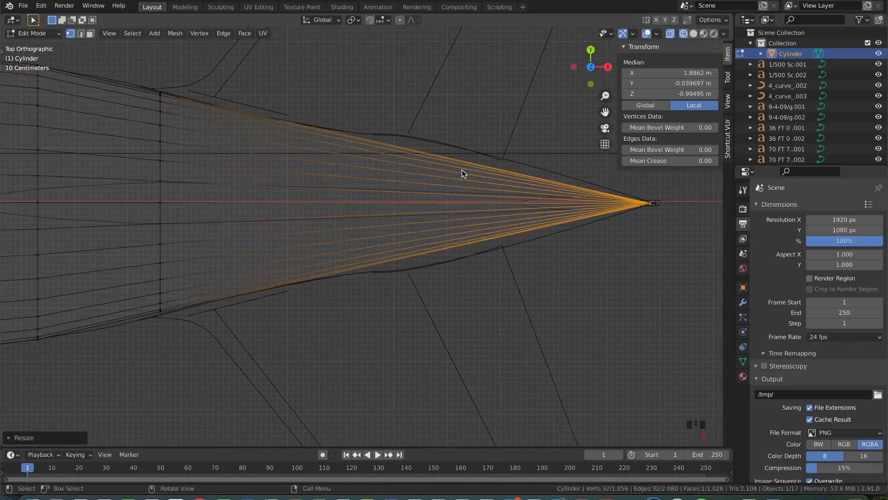
scroll(462, 170, down, 2)
key(ctrl+r)
click(439, 203)
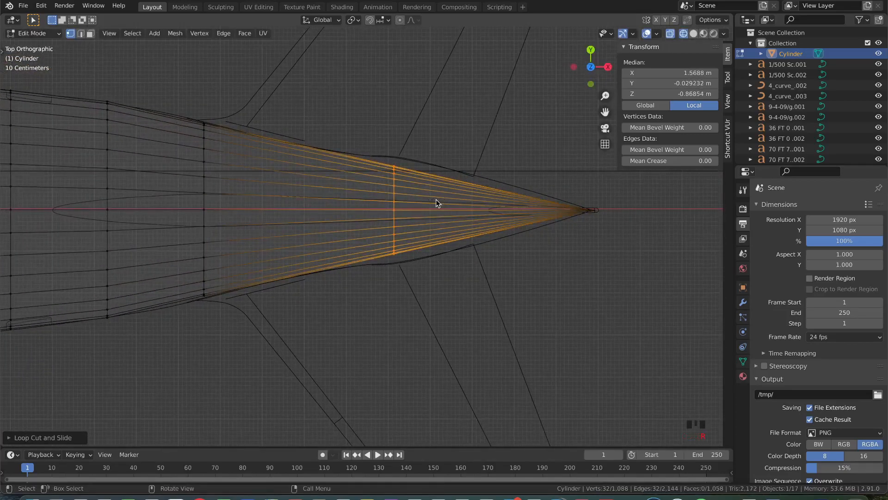
key(s)
key(y)
click(603, 309)
Return to Object Mode and display the fuselage in solid shading with X-ray off
key(Tab)
middle_drag(609, 312, 632, 37)
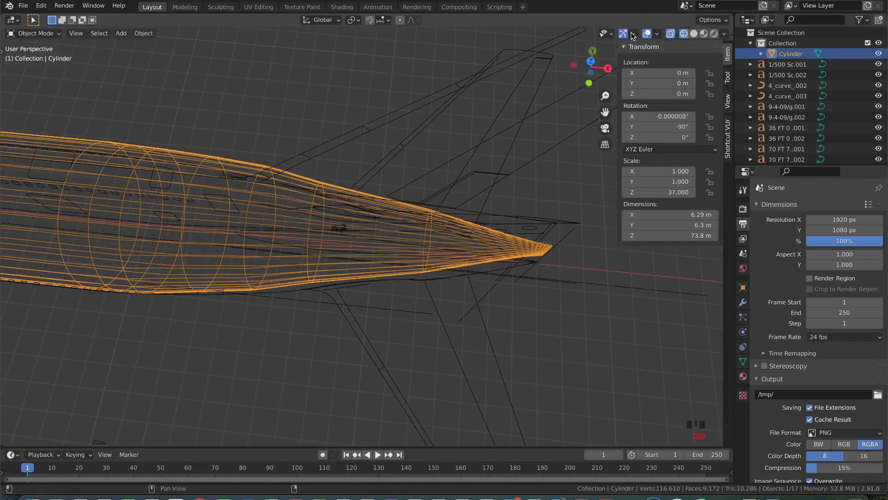
click(674, 34)
click(693, 35)
shift+middle_drag(441, 203, 518, 206)
click(670, 36)
Deselect the fuselage and examine its shape against the blueprint curves from nose to tail from several angles
scroll(413, 118, left, 10)
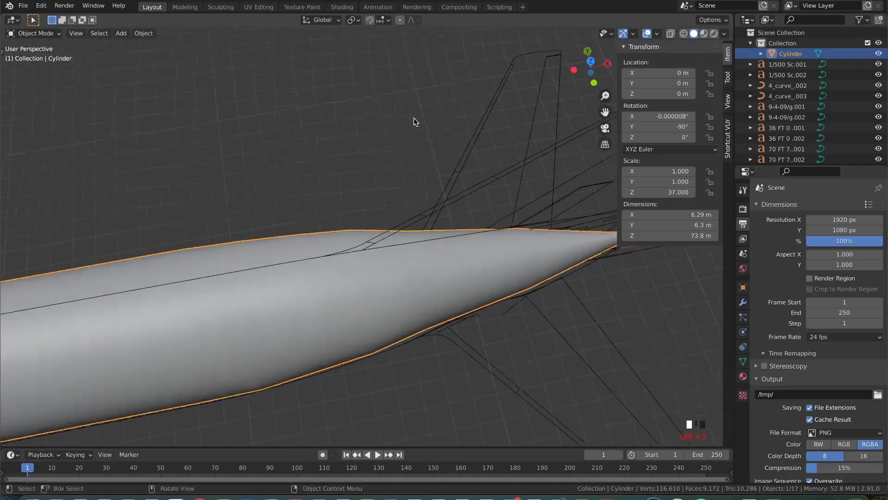
scroll(414, 118, down, 10)
shift+scroll(414, 118, left, 10)
scroll(414, 122, left, 10)
scroll(418, 131, down, 10)
scroll(417, 132, left, 10)
click(418, 131)
scroll(418, 132, left, 10)
scroll(417, 132, left, 15)
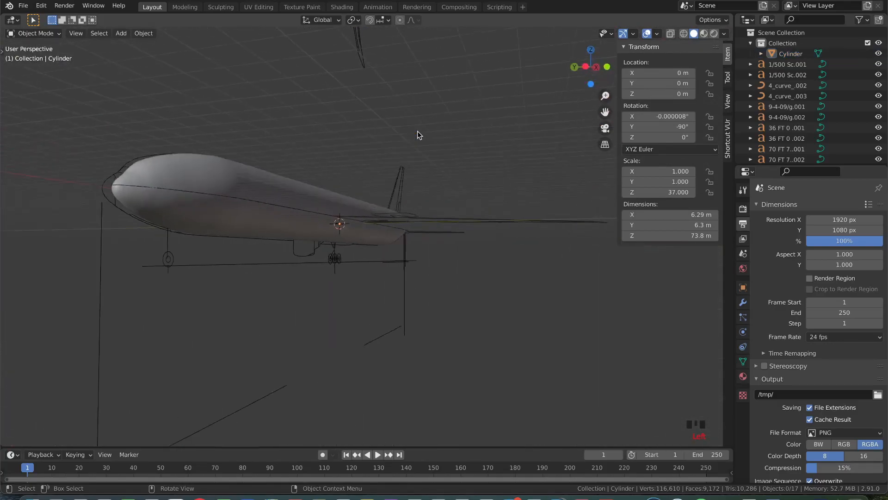
scroll(417, 131, up, 15)
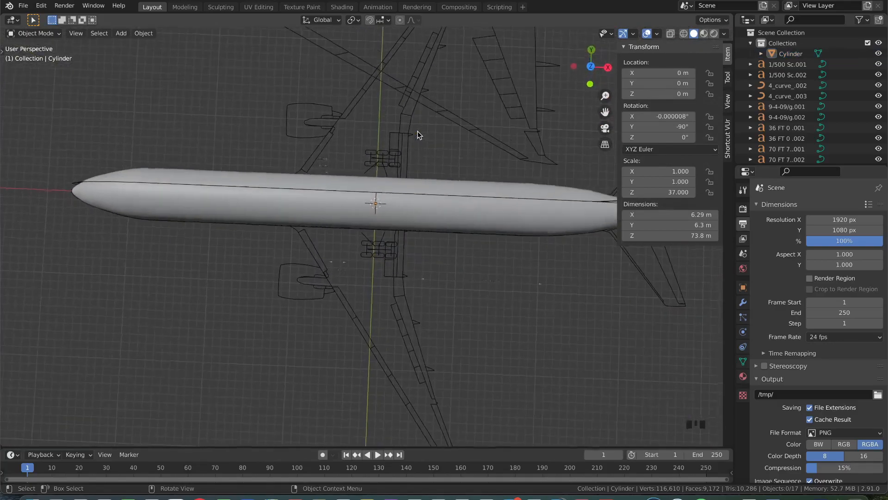
shift+scroll(417, 132, right, 10)
scroll(503, 231, left, 10)
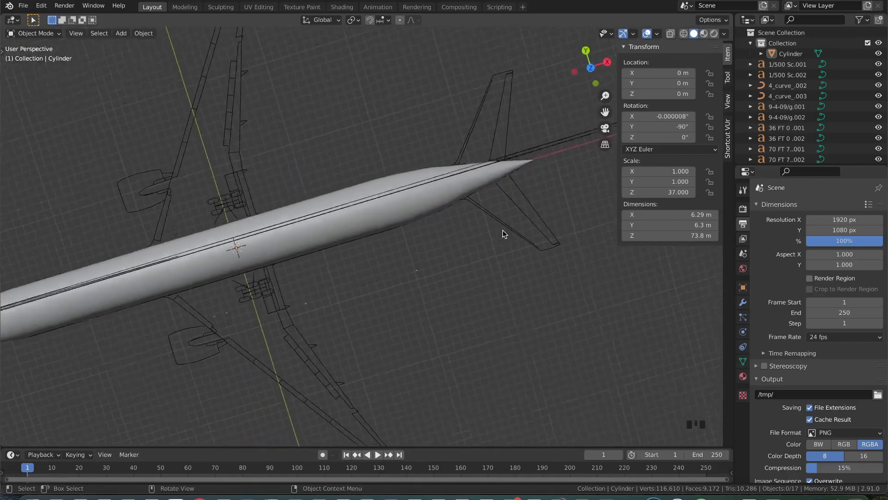
shift+scroll(503, 230, right, 10)
scroll(503, 230, down, 5)
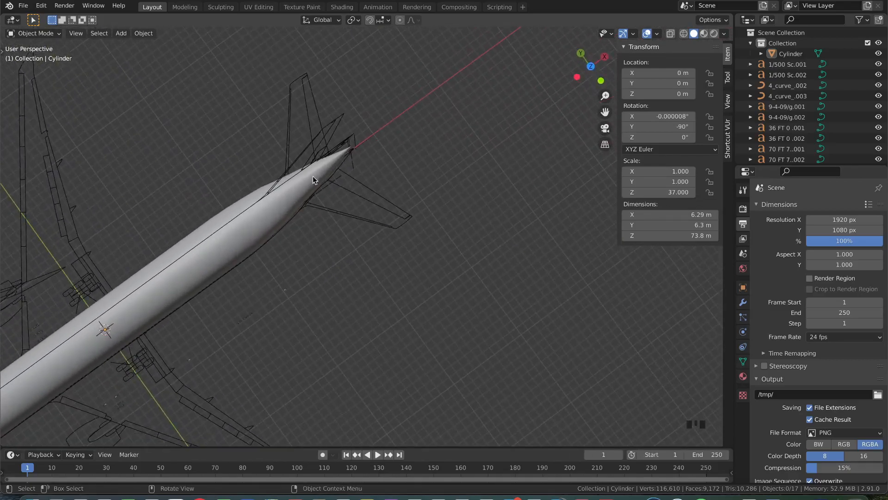
shift+scroll(398, 191, left, 10)
scroll(398, 191, down, 5)
scroll(397, 191, down, 5)
scroll(398, 191, left, 10)
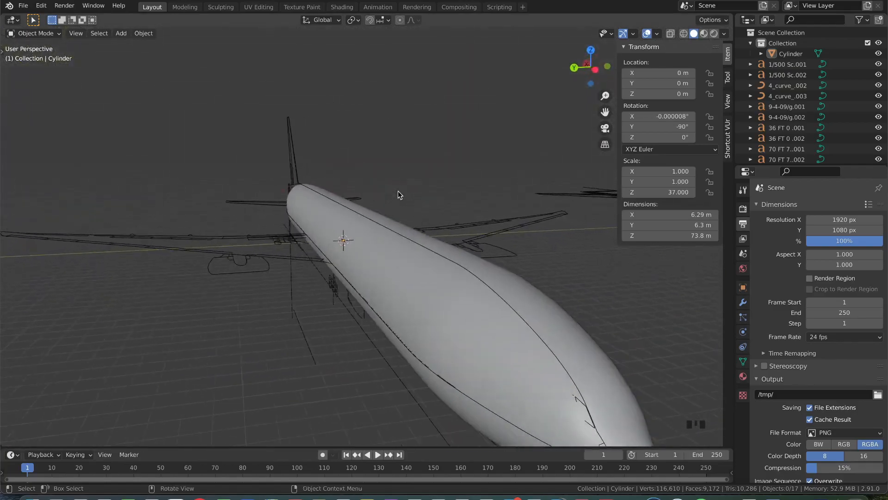
scroll(398, 190, right, 10)
scroll(398, 191, up, 5)
scroll(397, 191, right, 10)
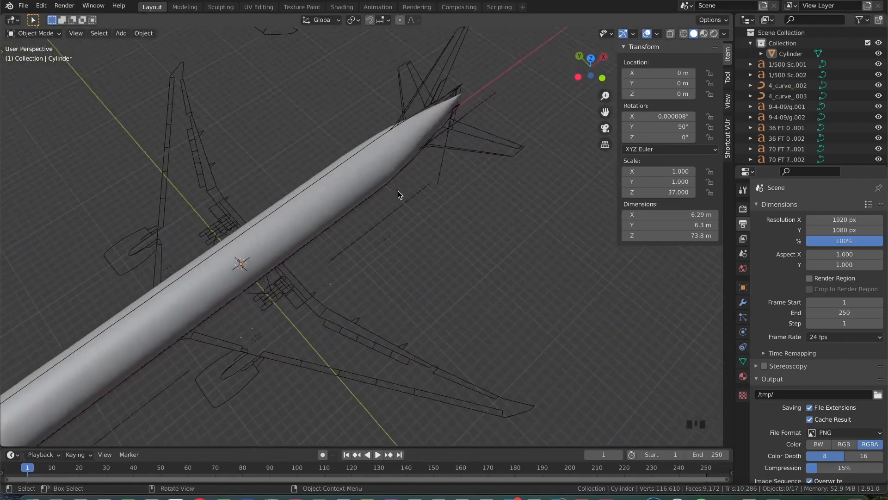
scroll(398, 191, right, 10)
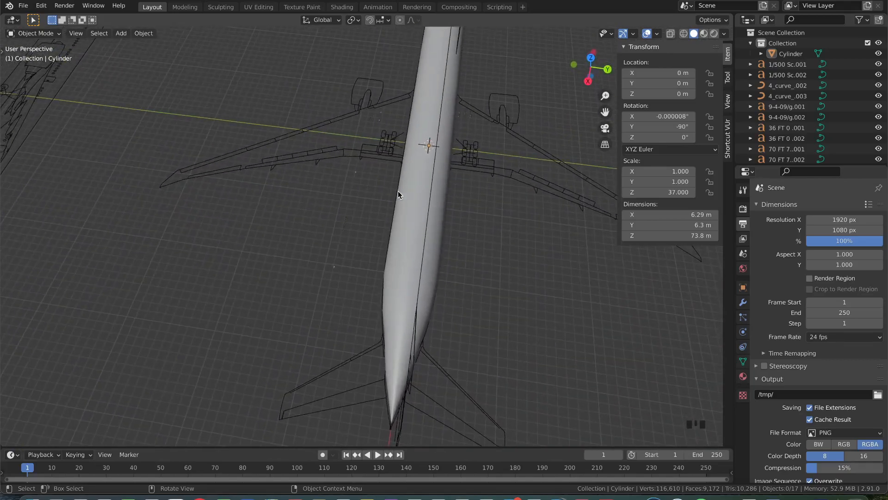